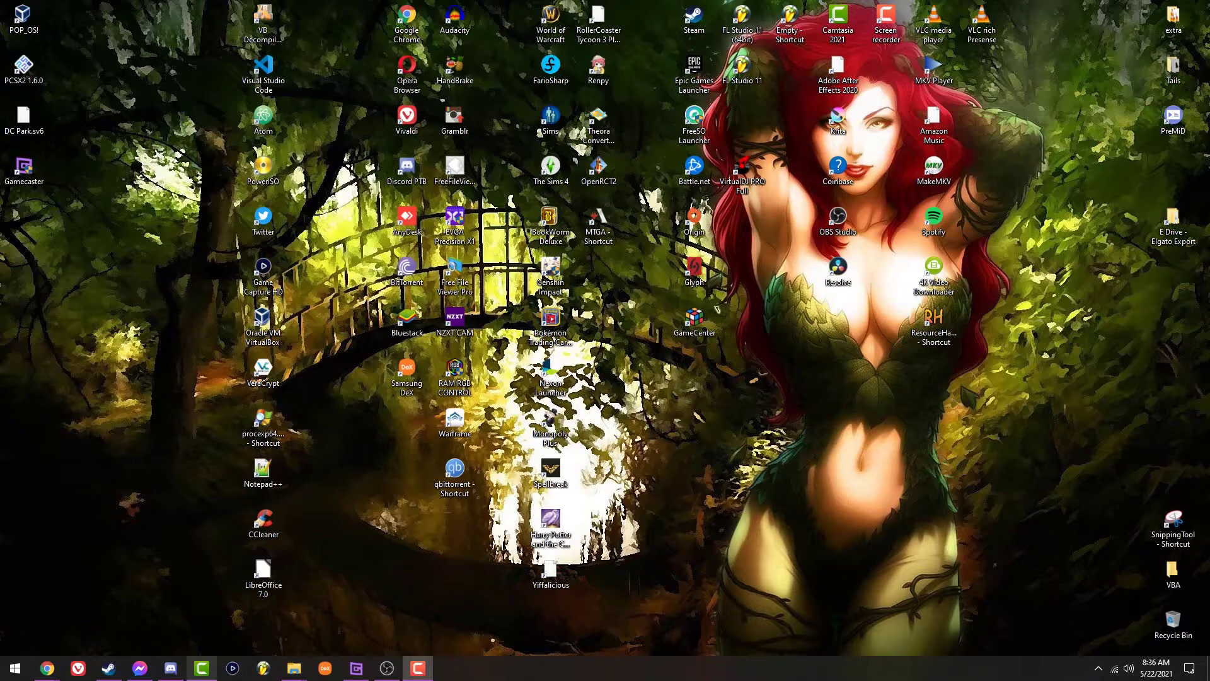
Step: Switch to Game Capture HD, maximize its window and open the application preferences
click(233, 668)
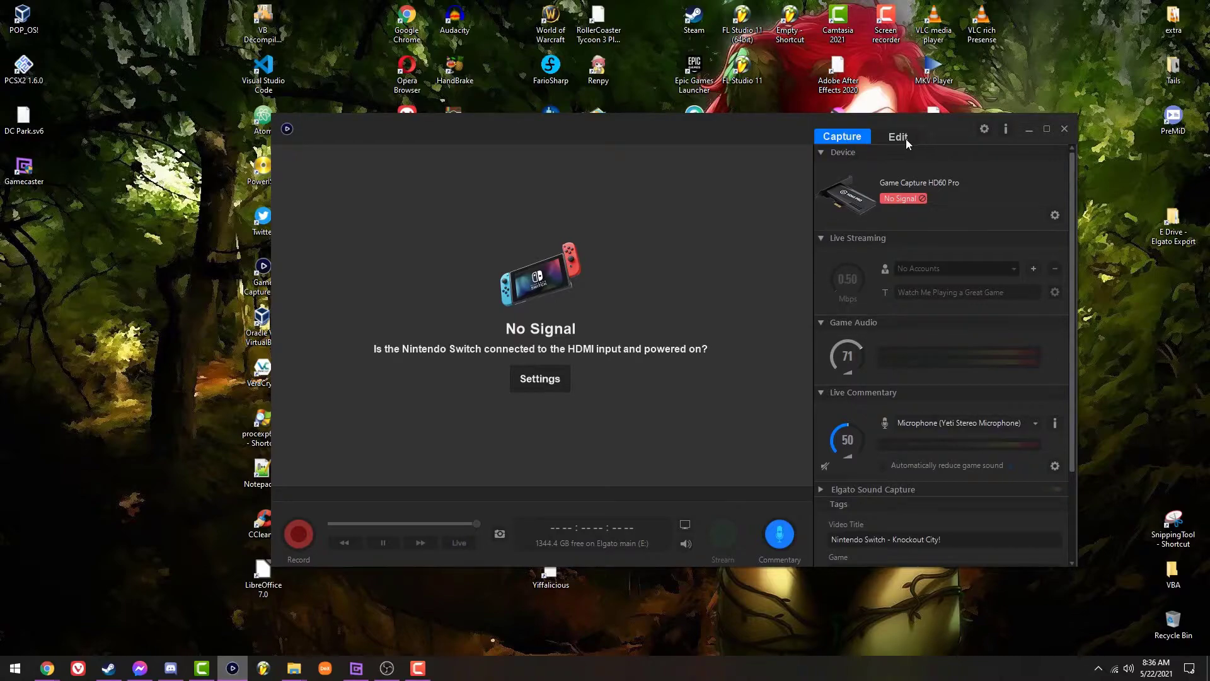
scroll(911, 379, down, 1)
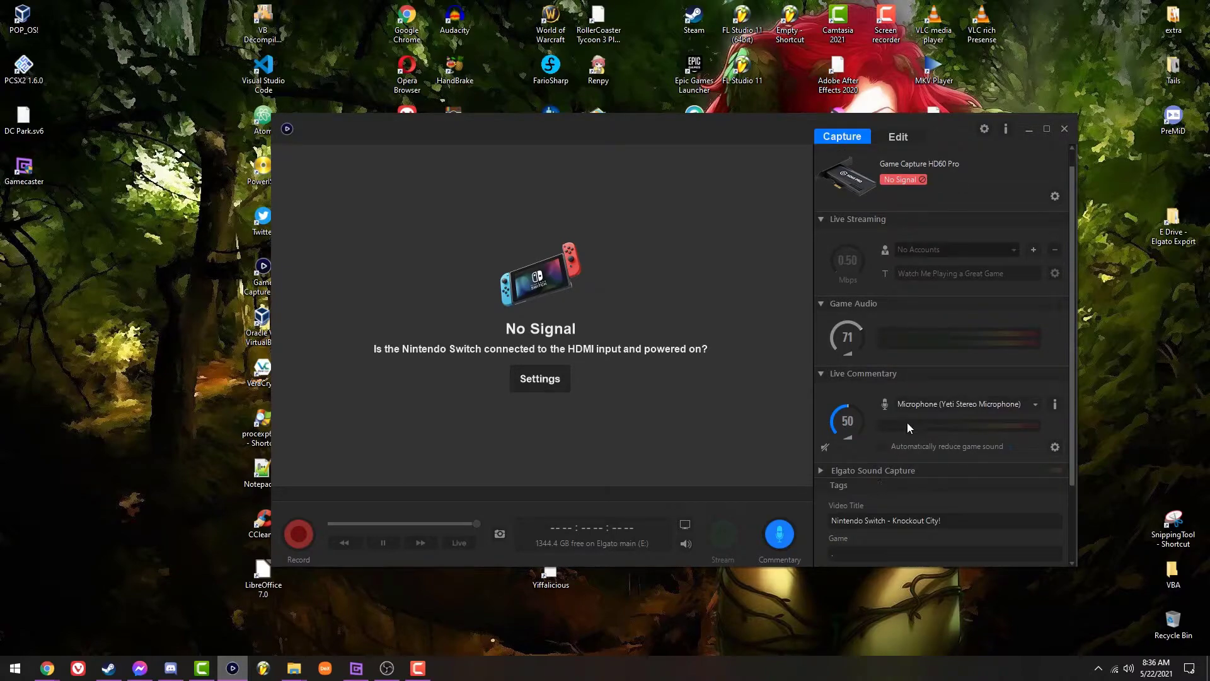
click(1046, 130)
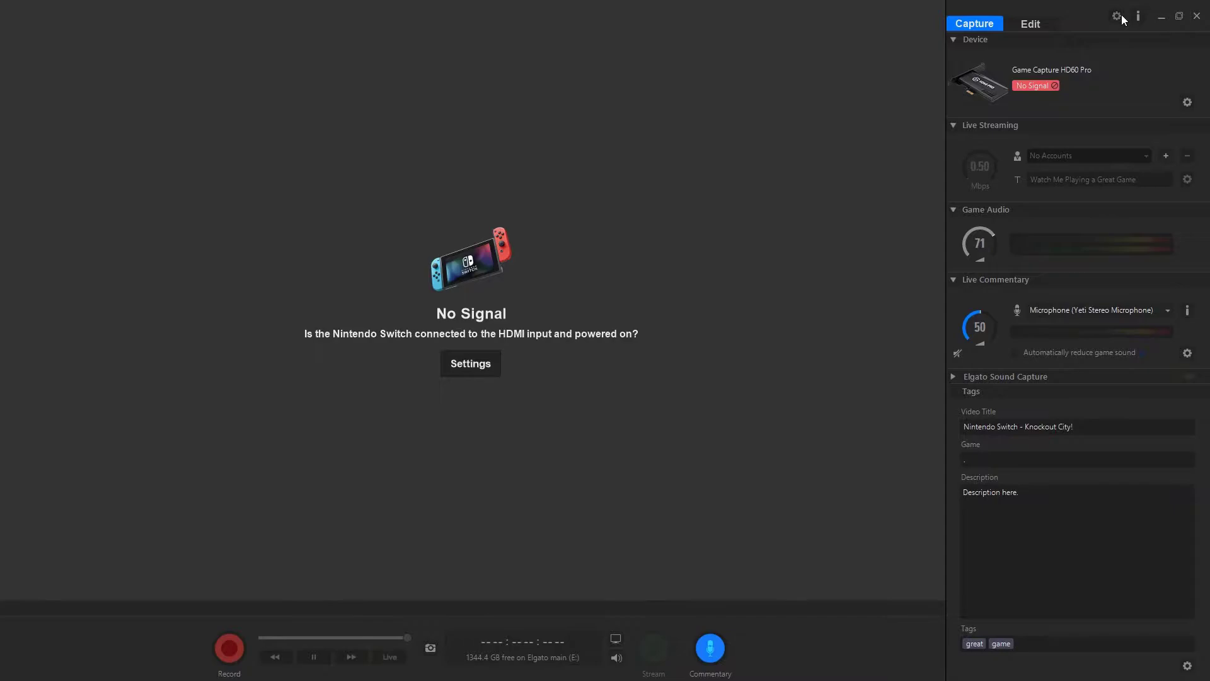
click(1117, 15)
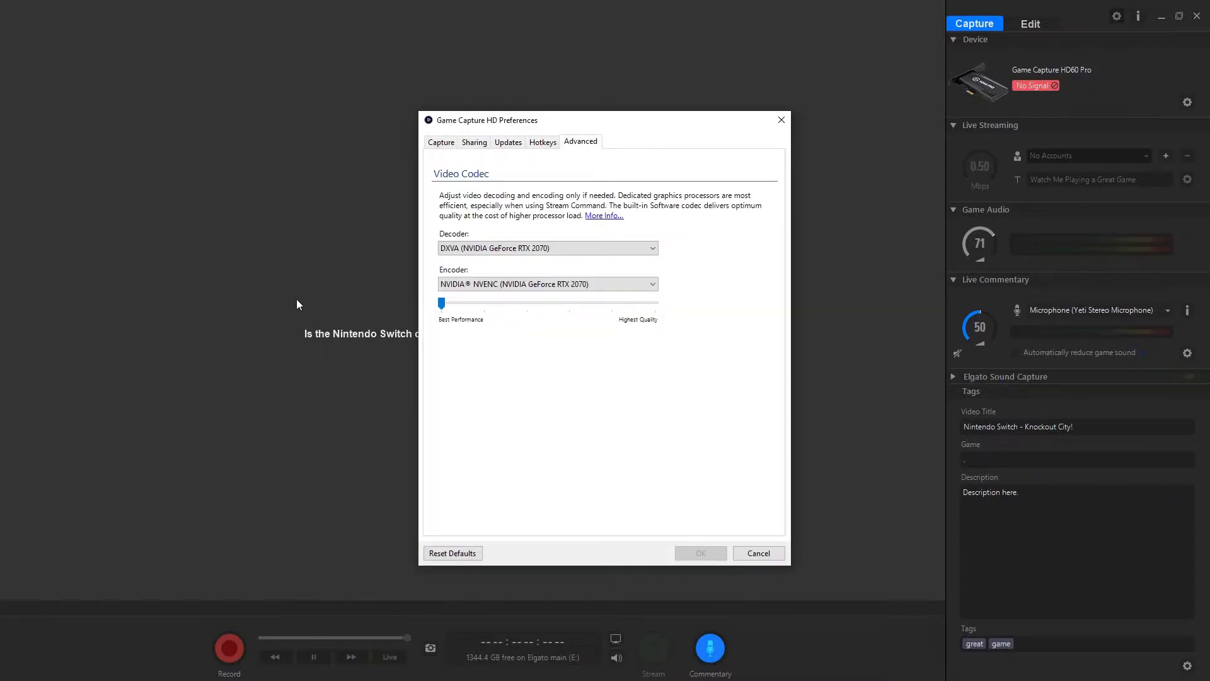
Step: Try the NVIDIA NVENC encoder at Highest Quality, and return it to Best Performance
drag(442, 303, 655, 304)
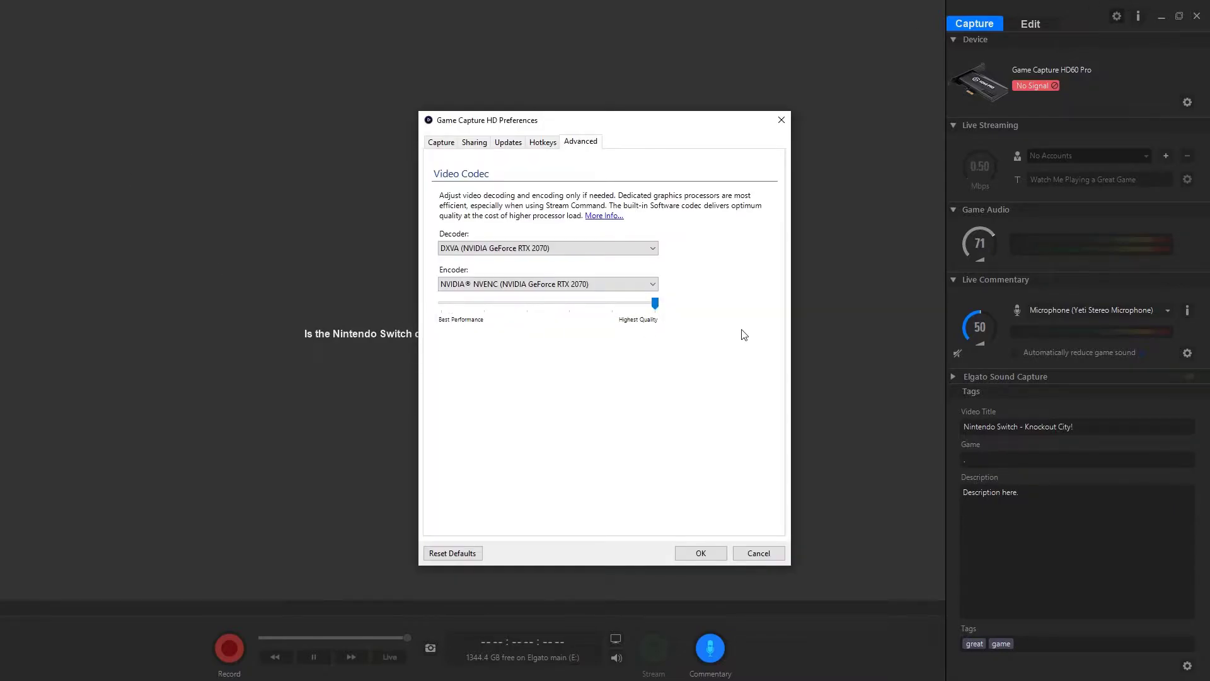
click(472, 305)
click(471, 305)
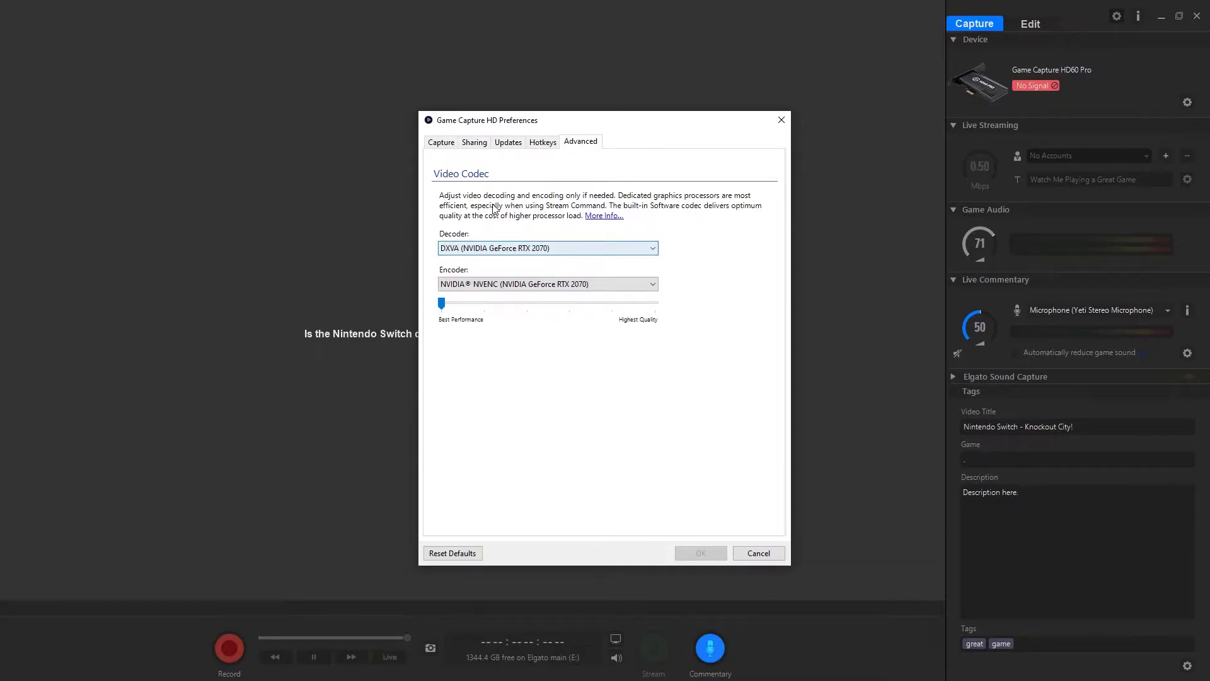
Step: Review the hotkey, advanced and sharing preferences, including the separate file exports, and close them without changes
click(543, 144)
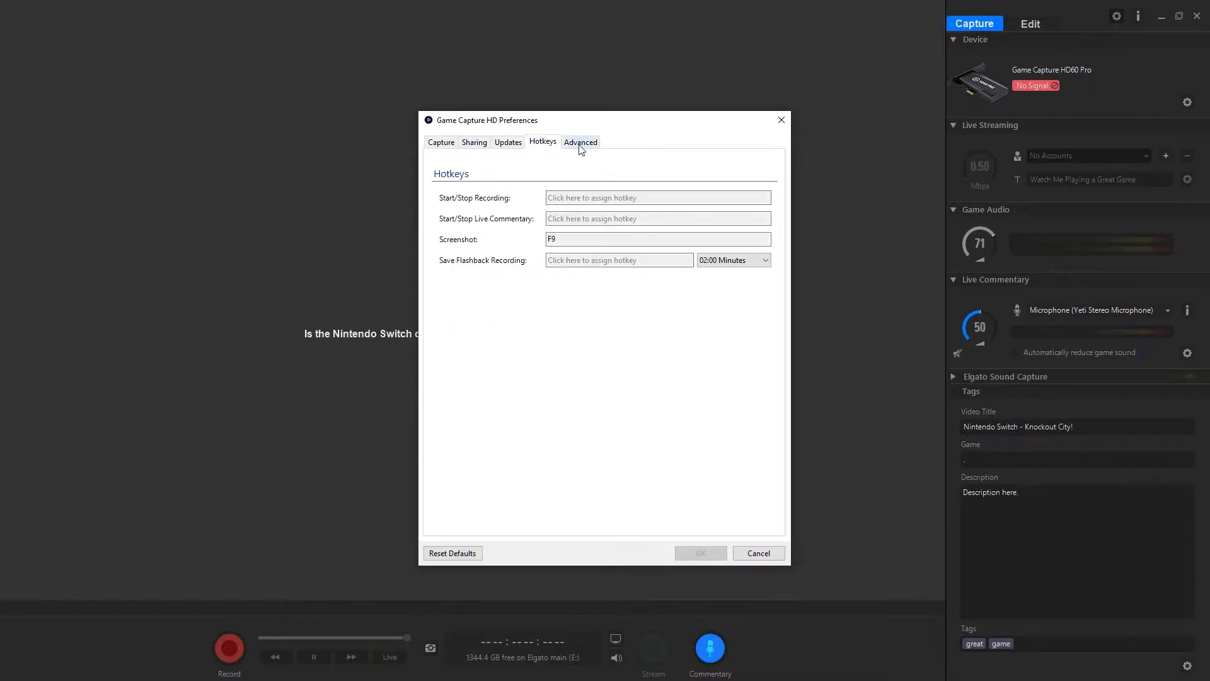
click(579, 145)
click(480, 147)
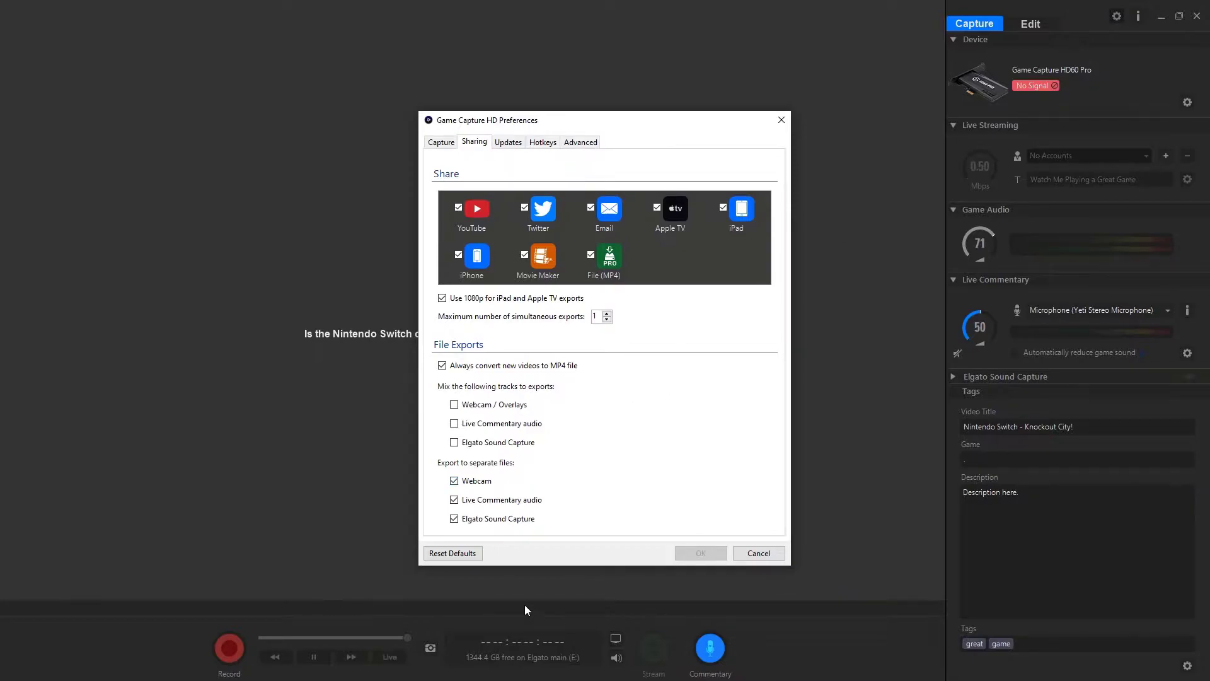
click(780, 119)
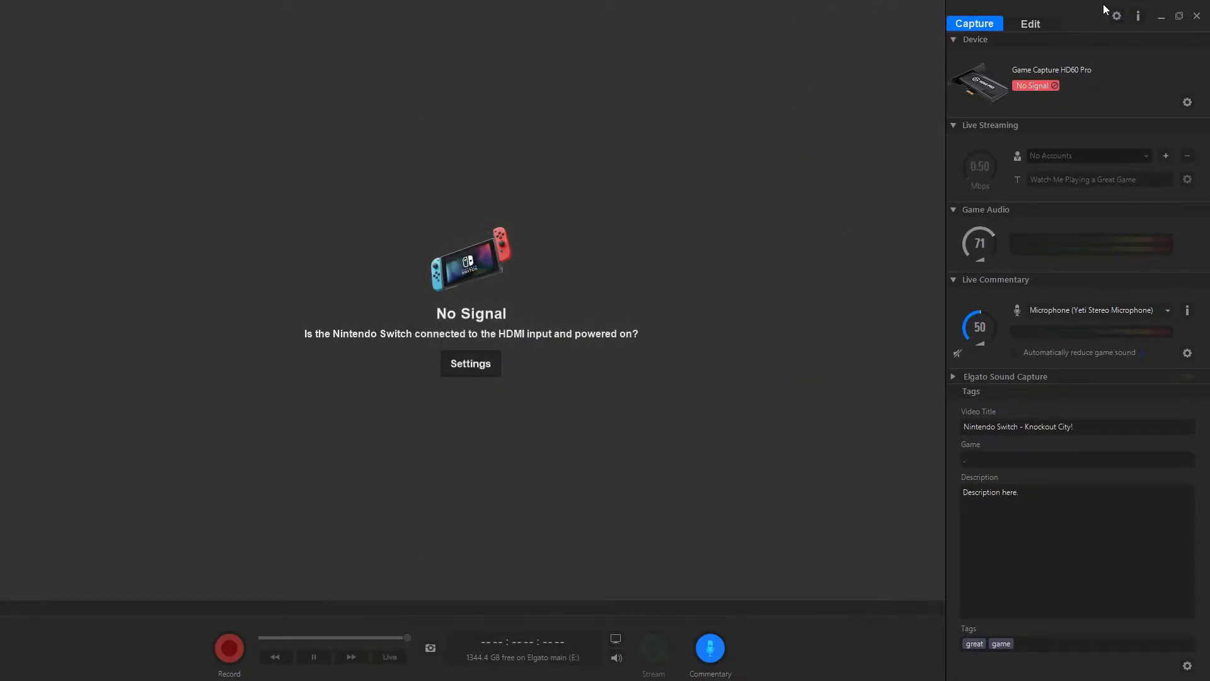
click(1180, 18)
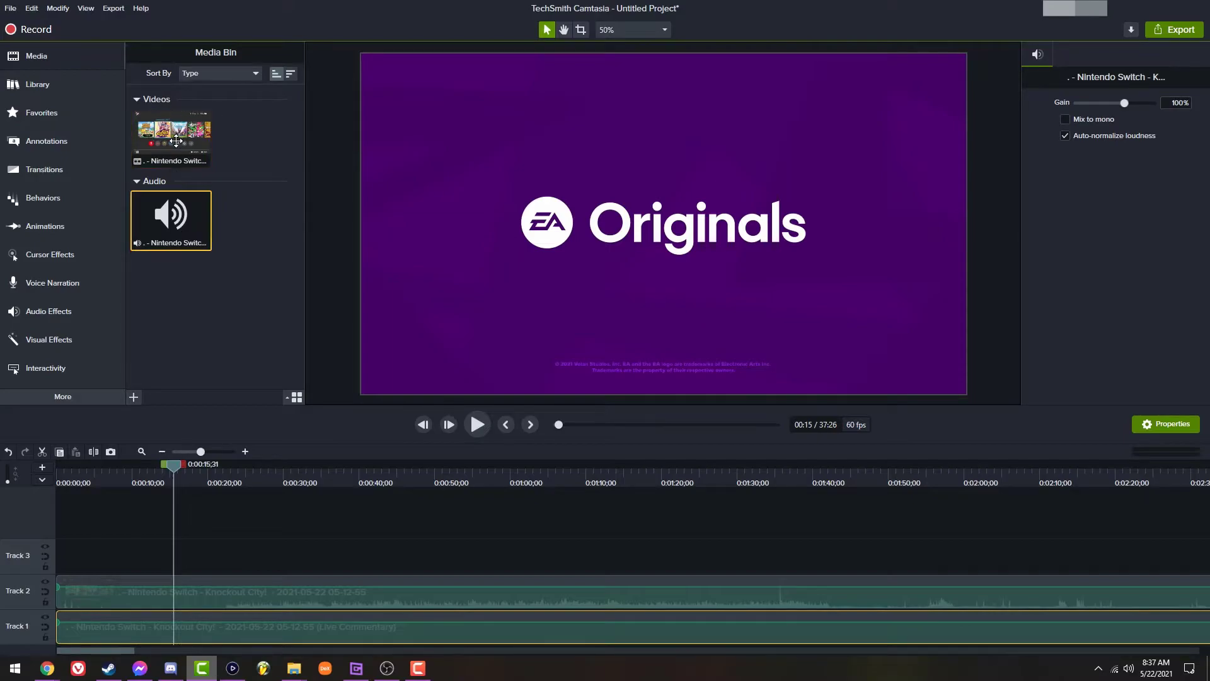
Step: In Camtasia, open the file location of the Nintendo Switch video from the media bin
click(275, 141)
right_click(181, 142)
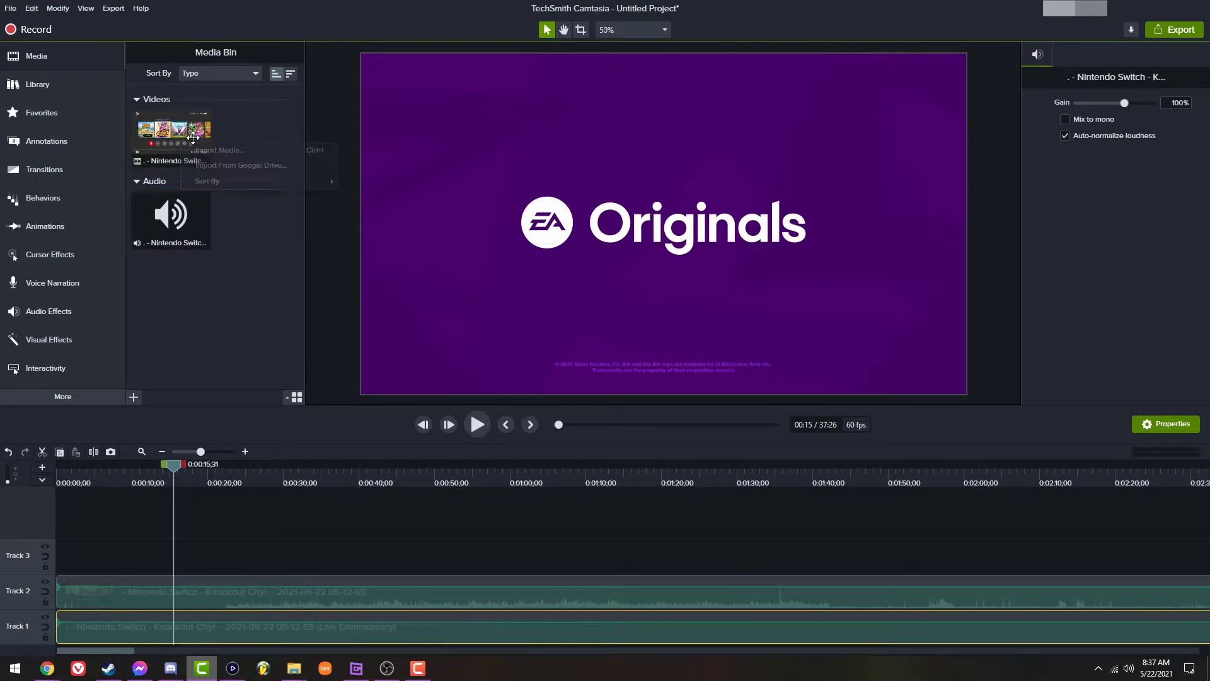
click(193, 137)
right_click(197, 143)
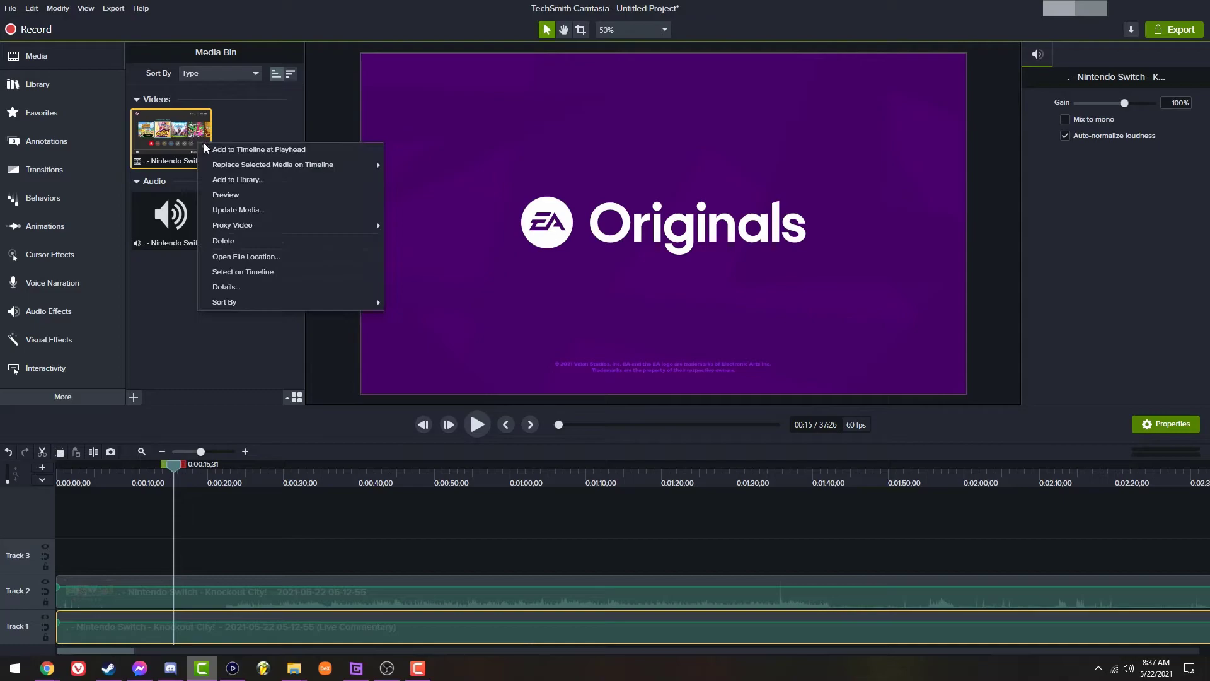
click(243, 257)
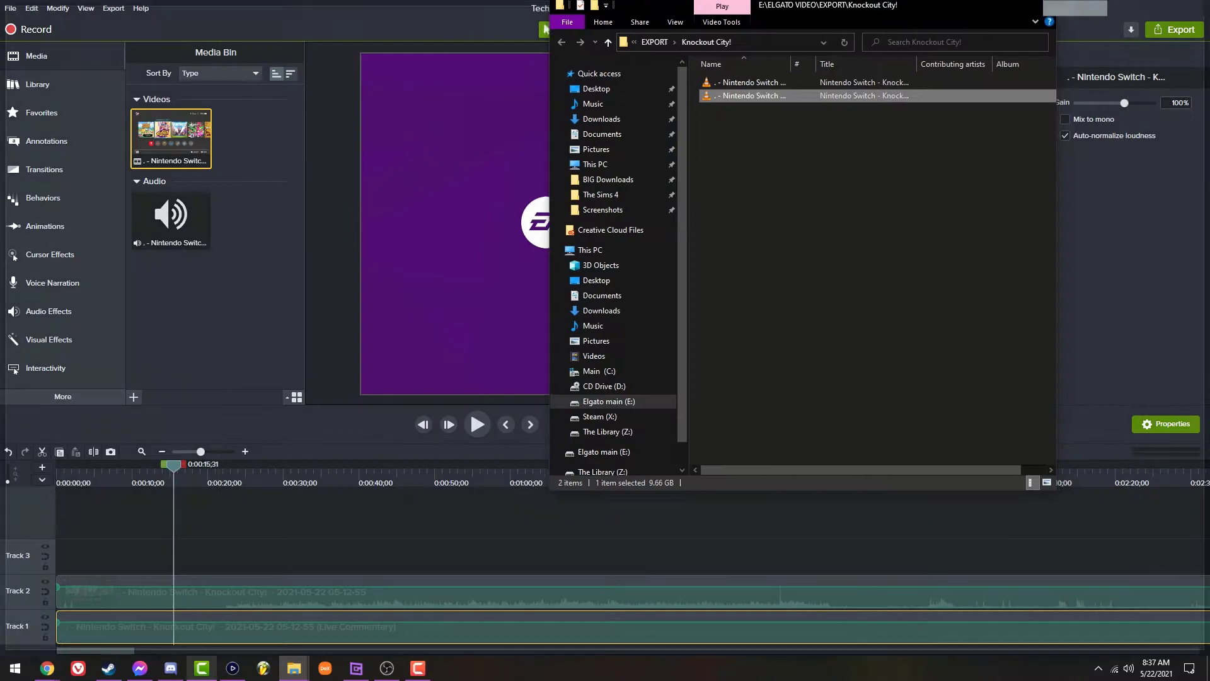
Step: Maximize the Knockout City! folder, widen its Name column to read both file names, and minimize the folder and Camtasia
drag(819, 2, 819, 0)
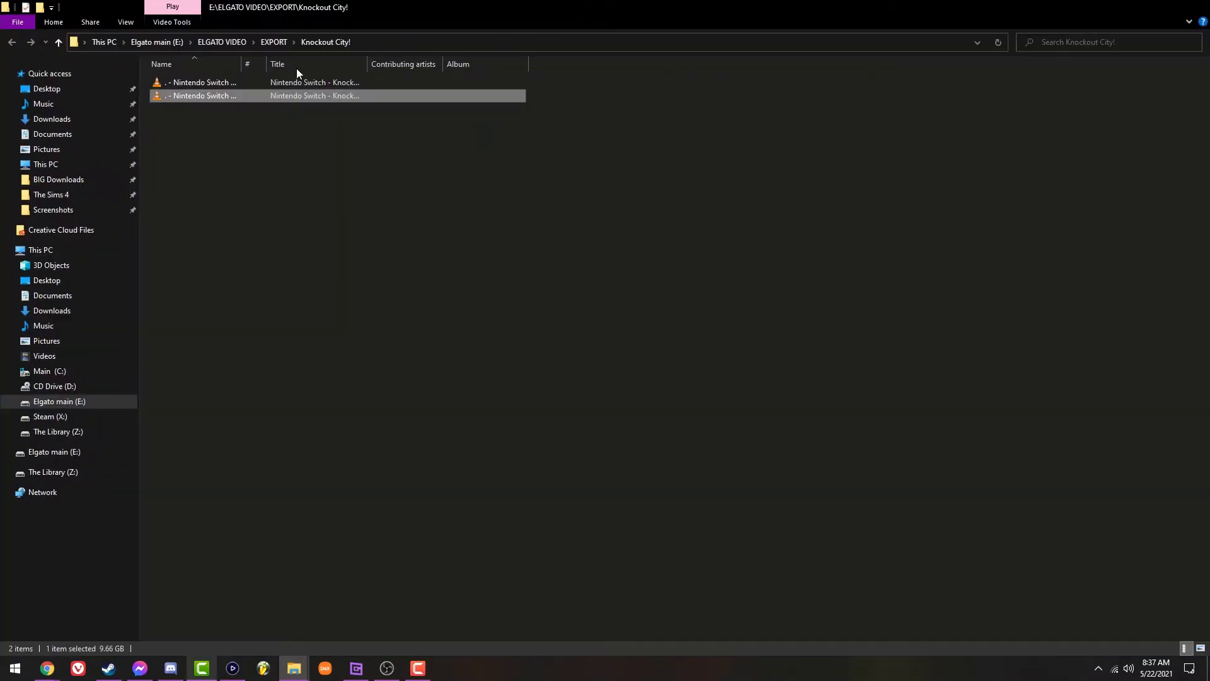
drag(241, 64, 476, 66)
click(409, 85)
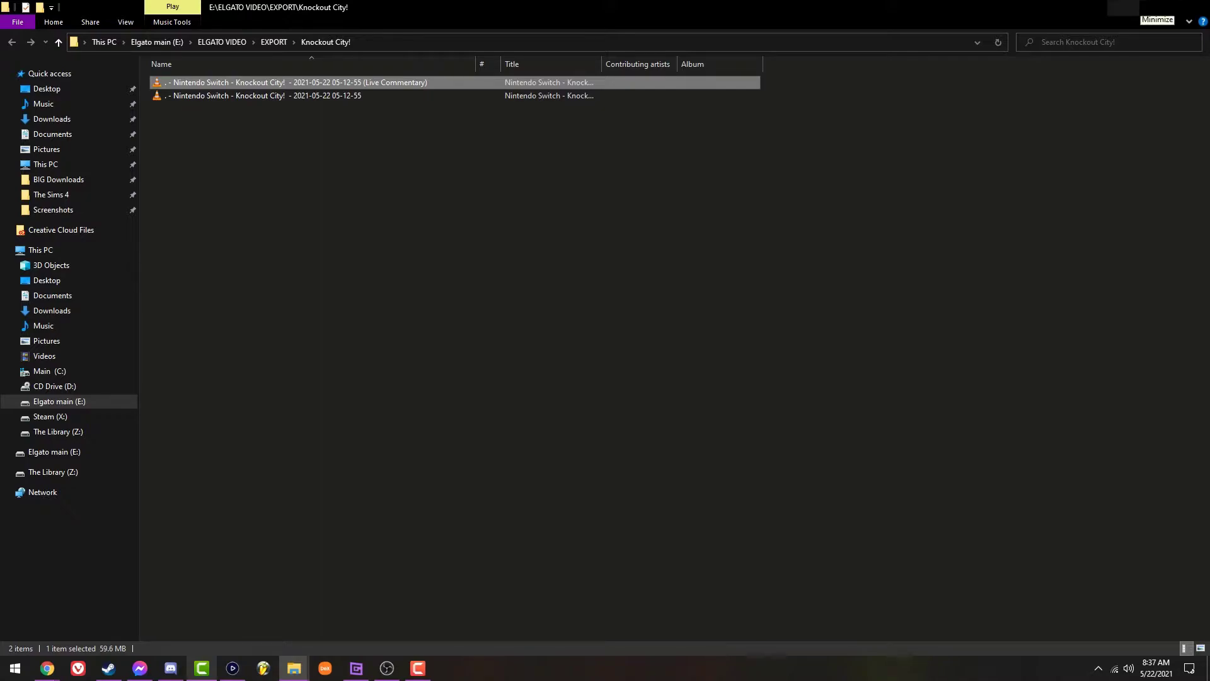
click(1124, 7)
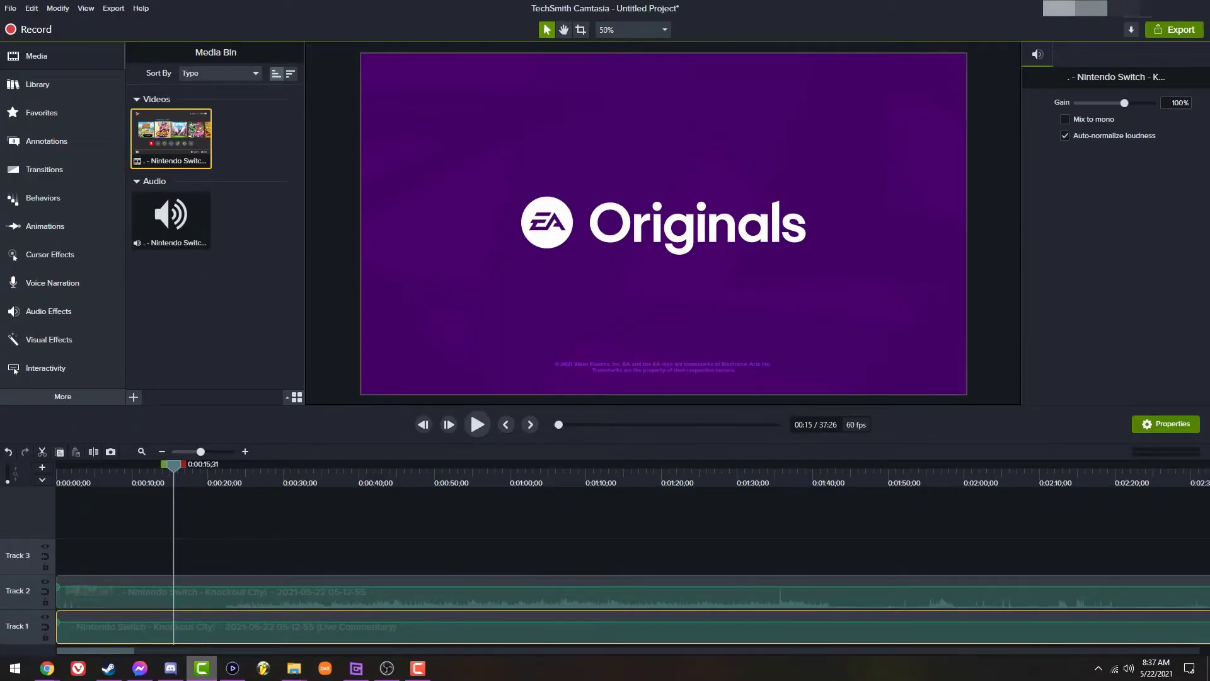
click(1124, 7)
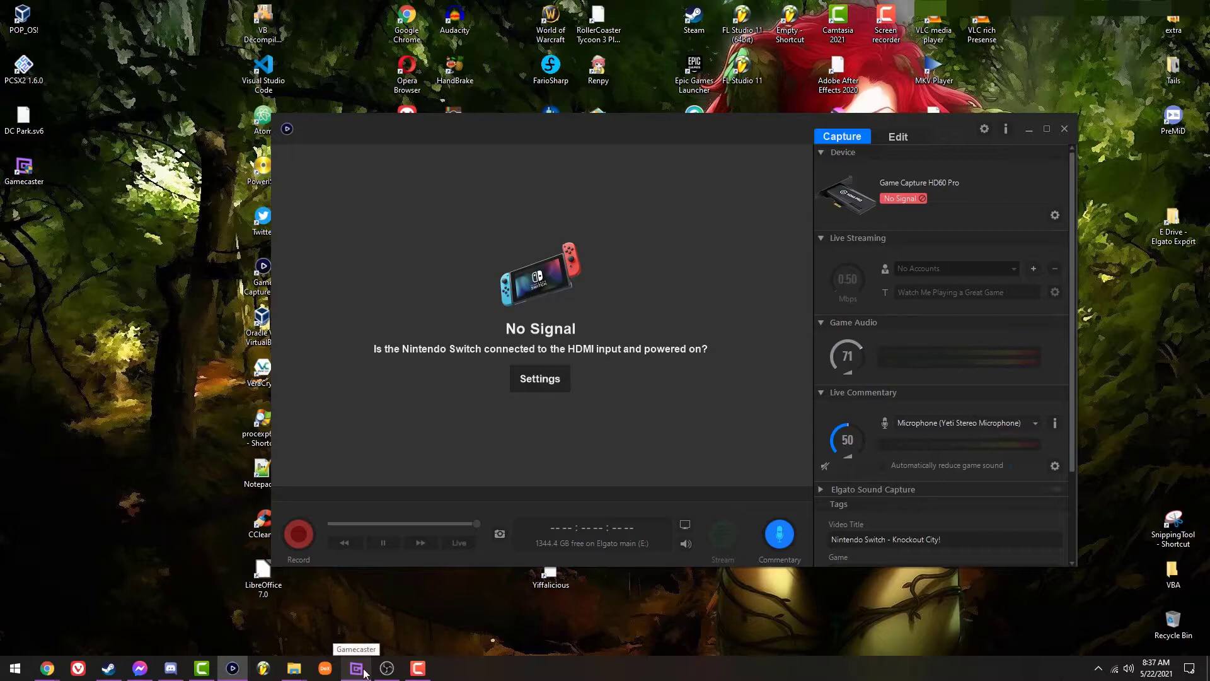
Step: Open the E:\Gamecaster folder, then bring up the Gamecaster window and minimize it
mouse_move(292, 675)
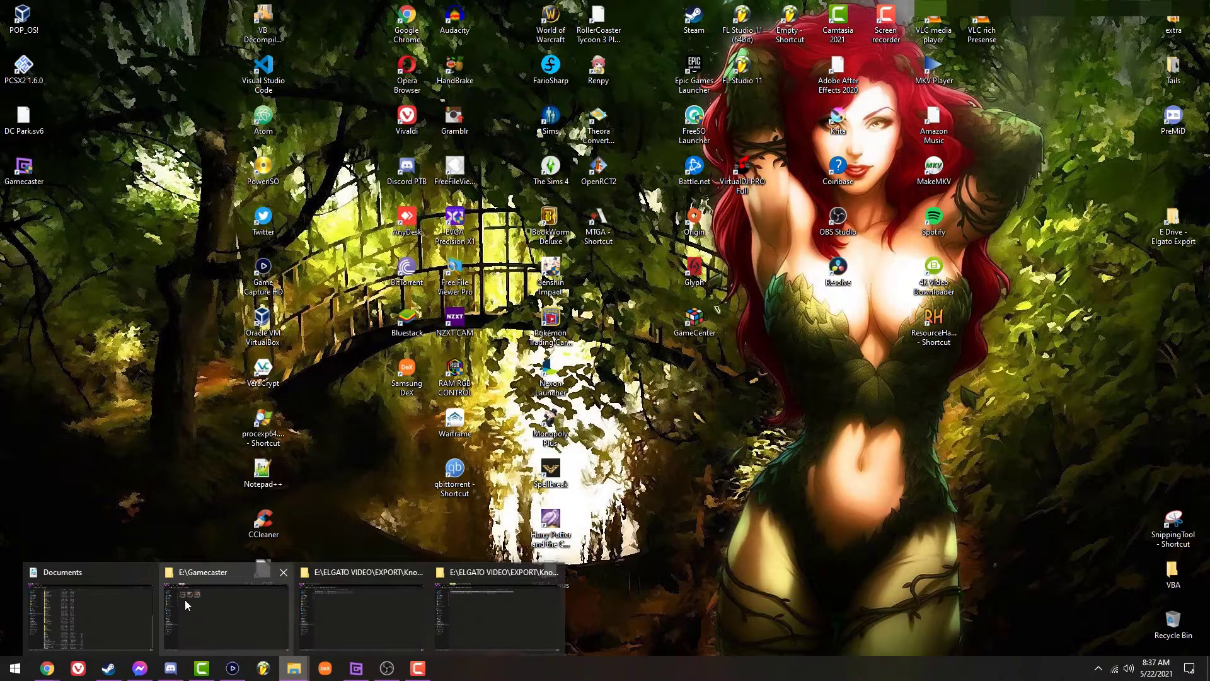
click(186, 605)
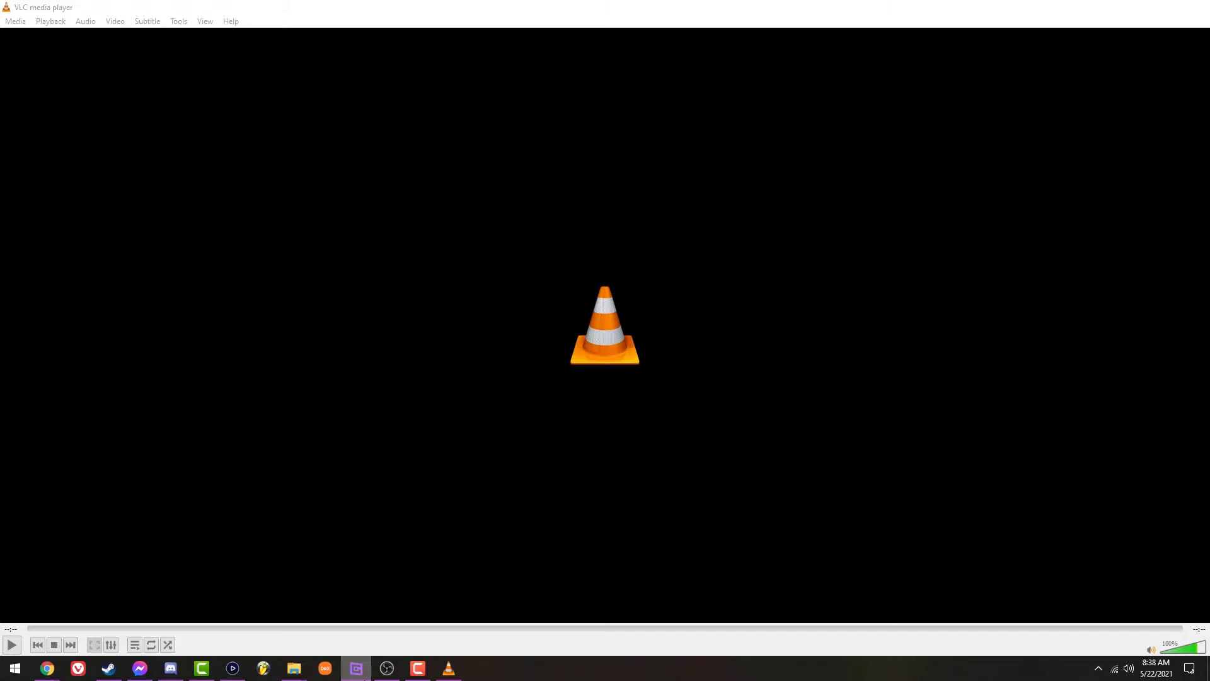
click(356, 668)
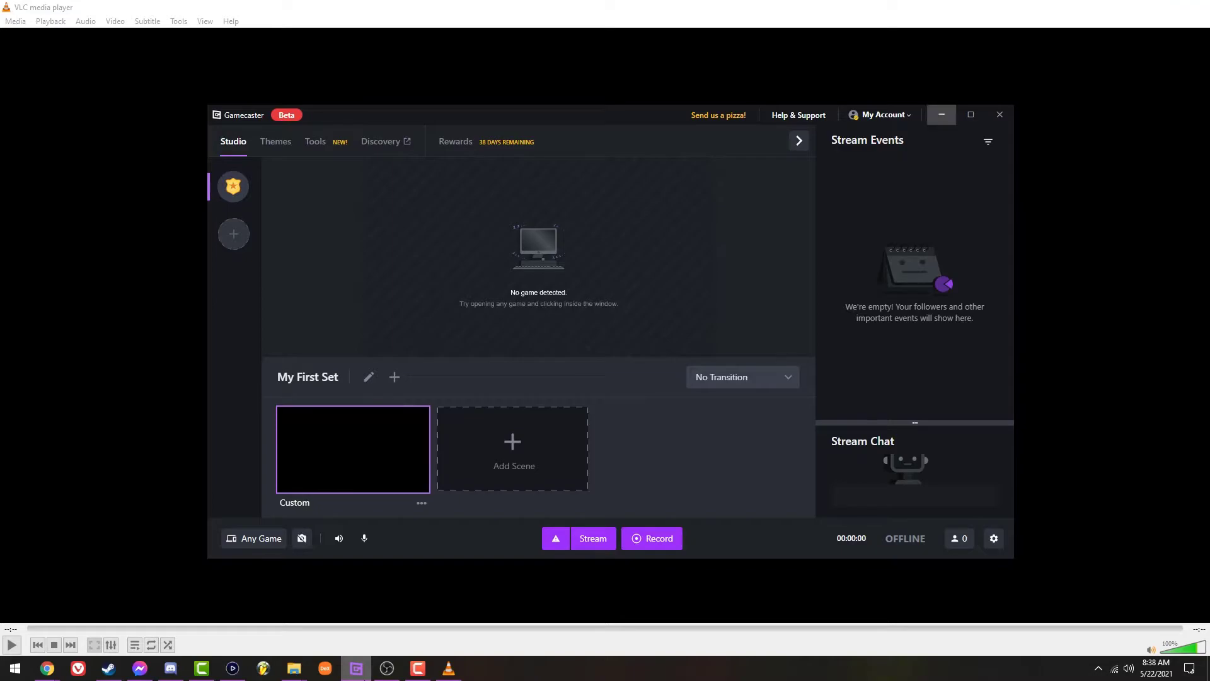
click(942, 114)
Step: Play 2021-05-22_07-25-01_Source.mp4 in VLC, lower the volume to 80% and pause it
click(11, 644)
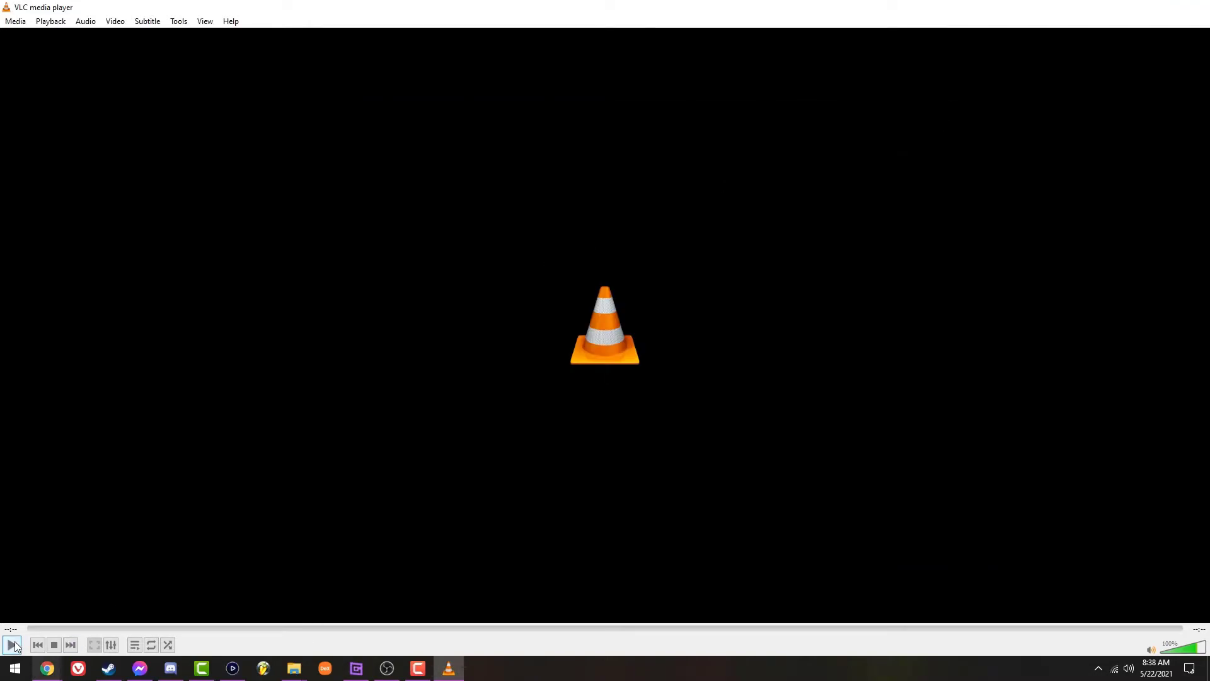
scroll(689, 454, down, 5)
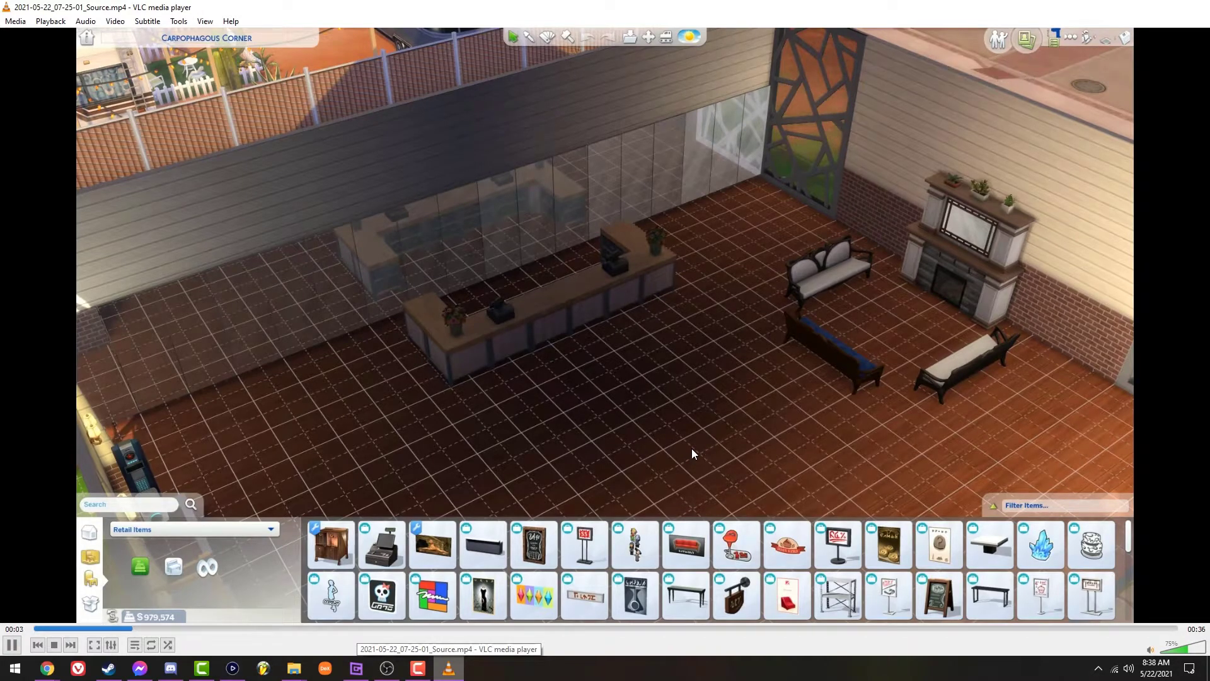
scroll(697, 410, up, 1)
click(599, 418)
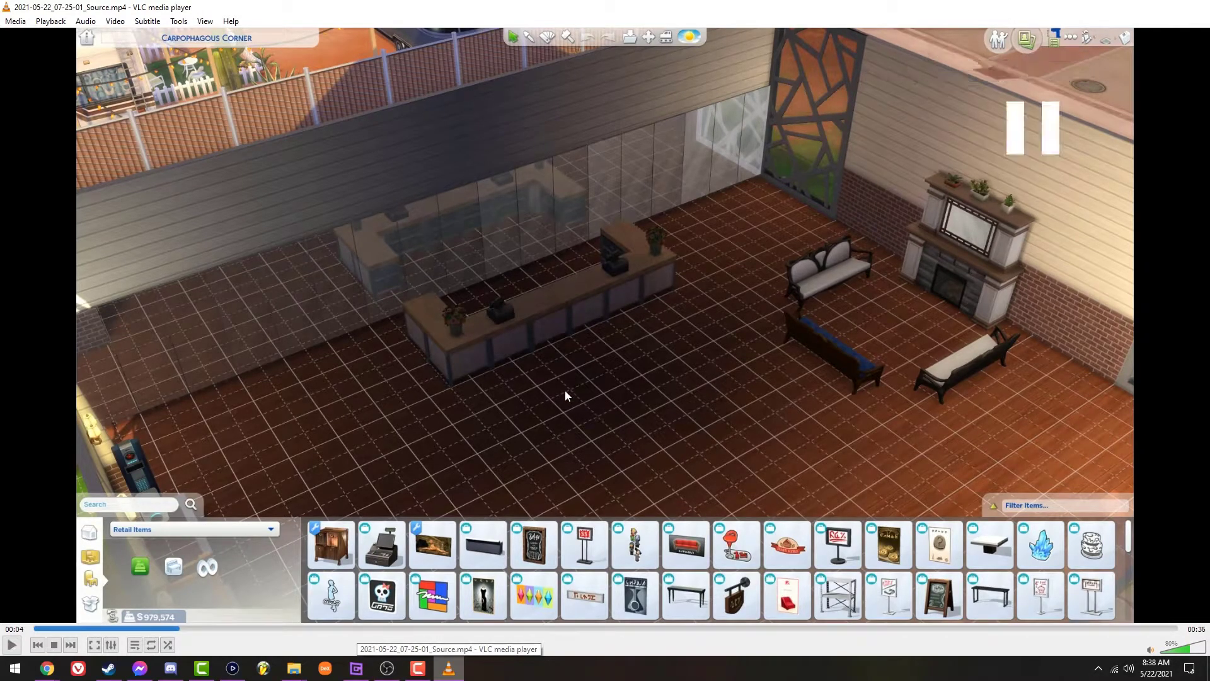
Step: Switch the video's audio track to Audio Playback #0, play it at a raised volume and pause at 00:11
right_click(565, 391)
mouse_move(634, 478)
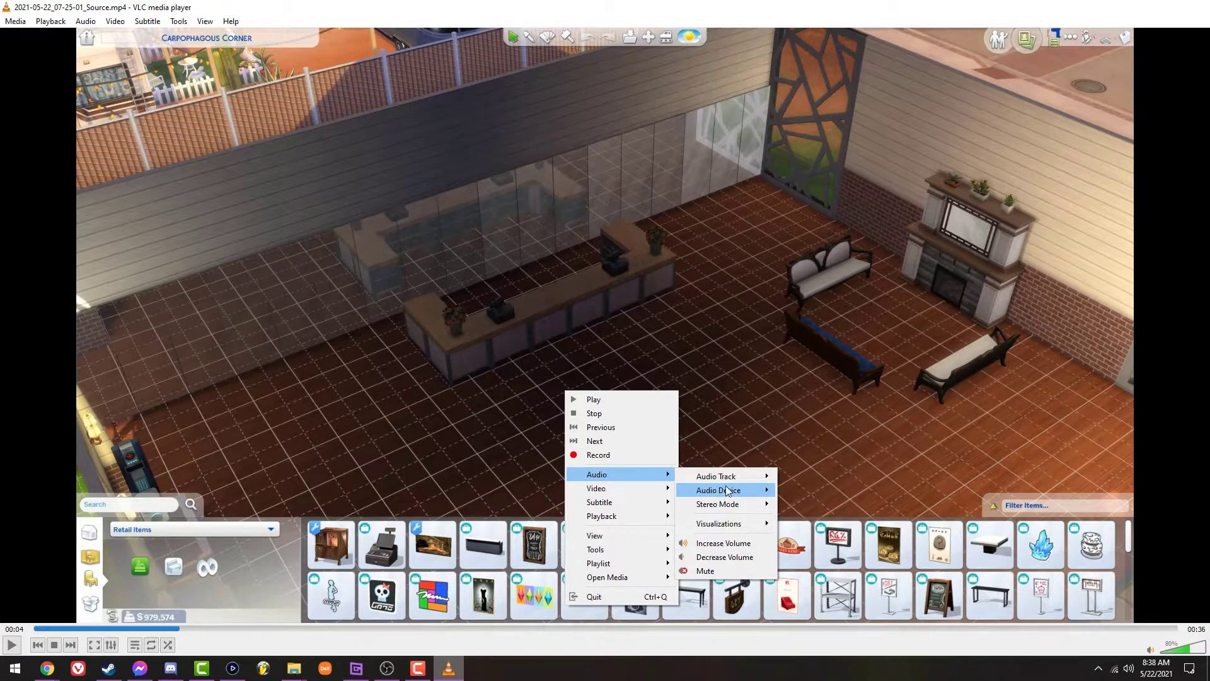
mouse_move(725, 477)
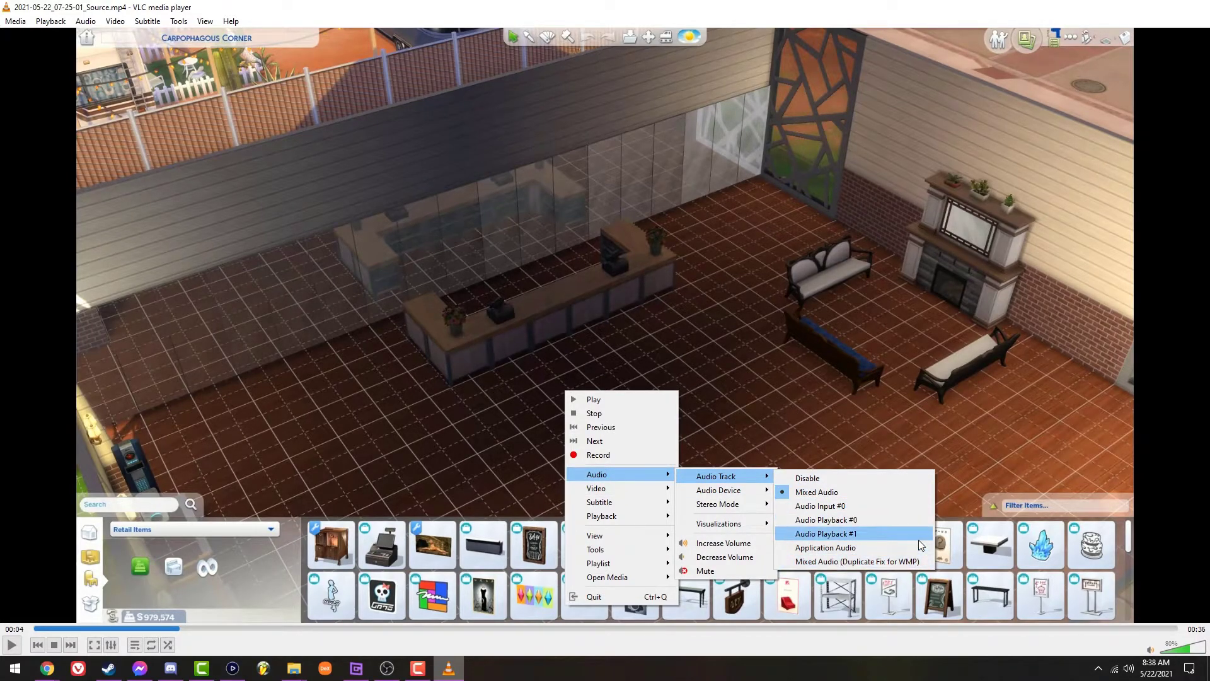
click(879, 520)
key(space)
scroll(643, 436, up, 2)
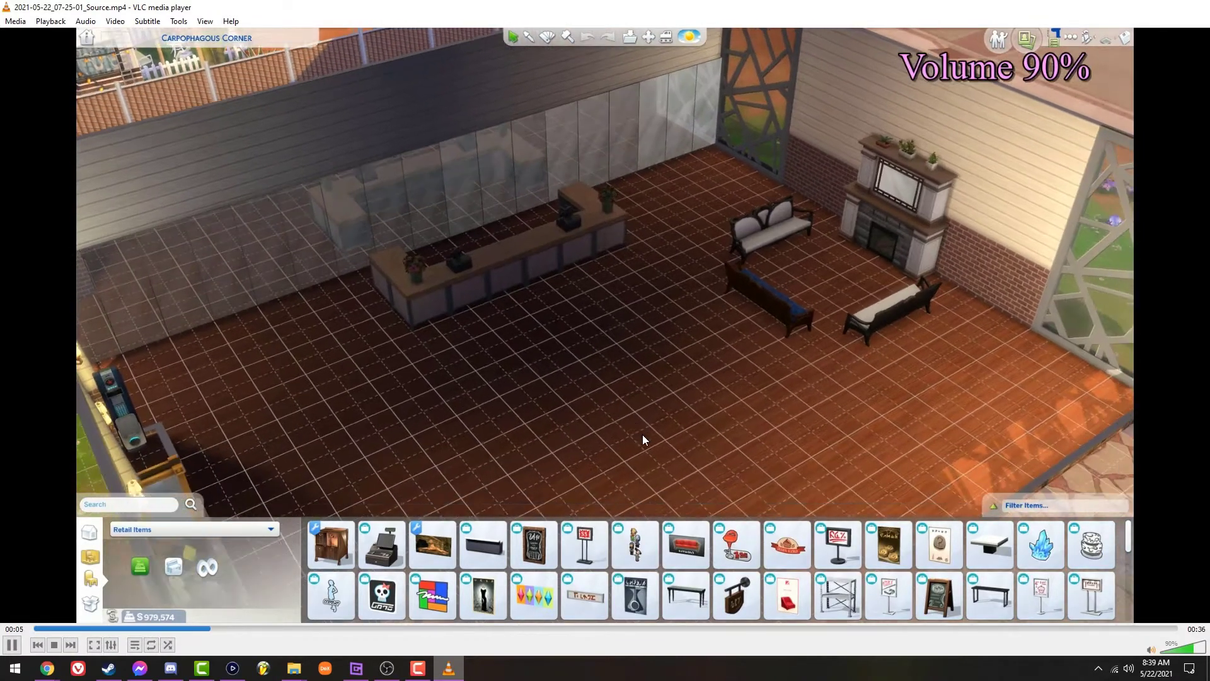
scroll(643, 439, up, 3)
scroll(643, 440, down, 1)
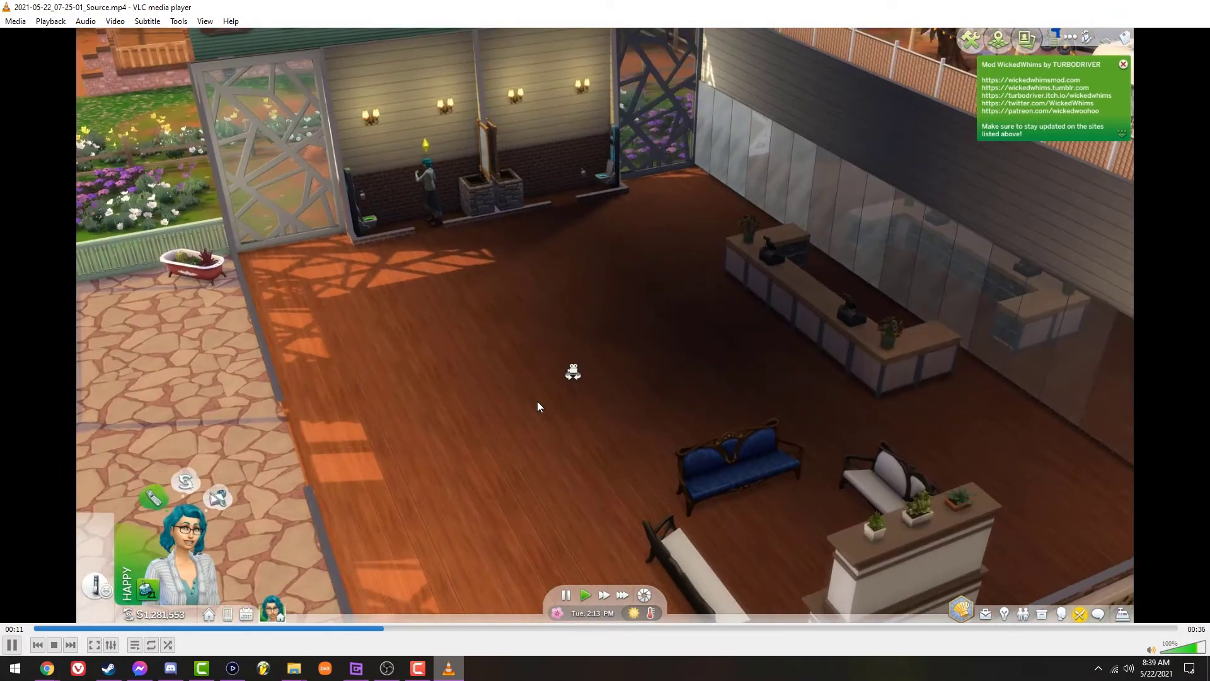
key(space)
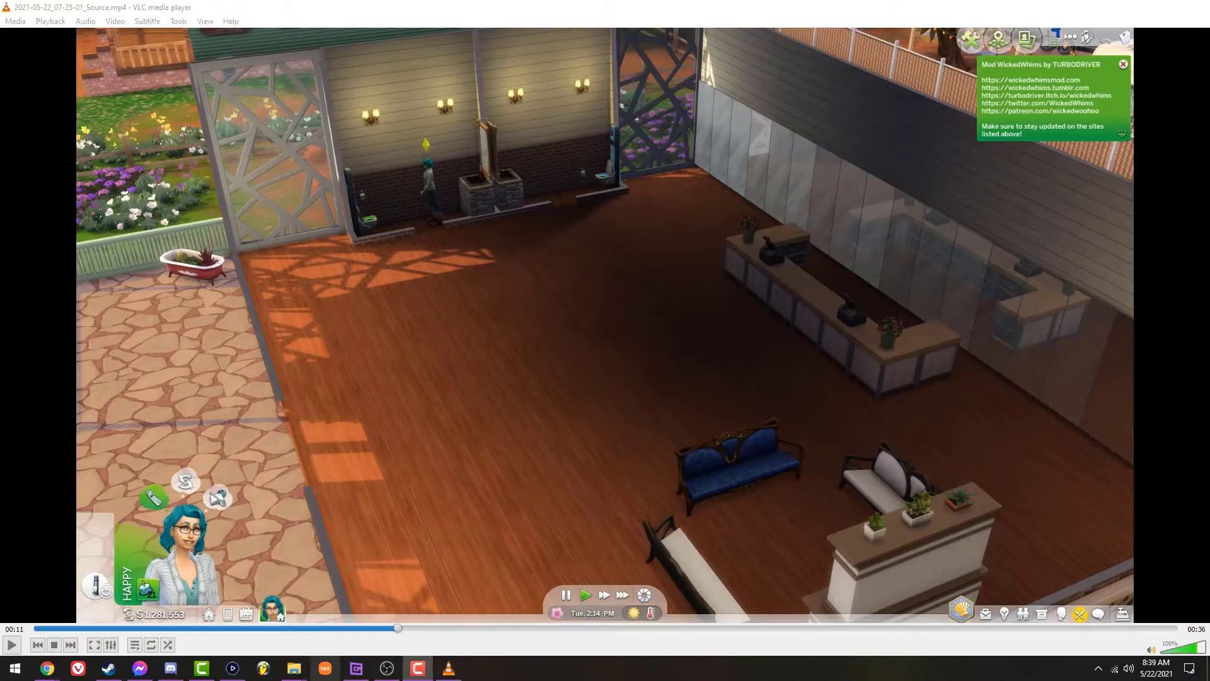
Step: Bring up the screen recorder, minimize VLC and Game Capture HD, and move the recorder window off the desktop
click(418, 668)
drag(247, 381, 597, 328)
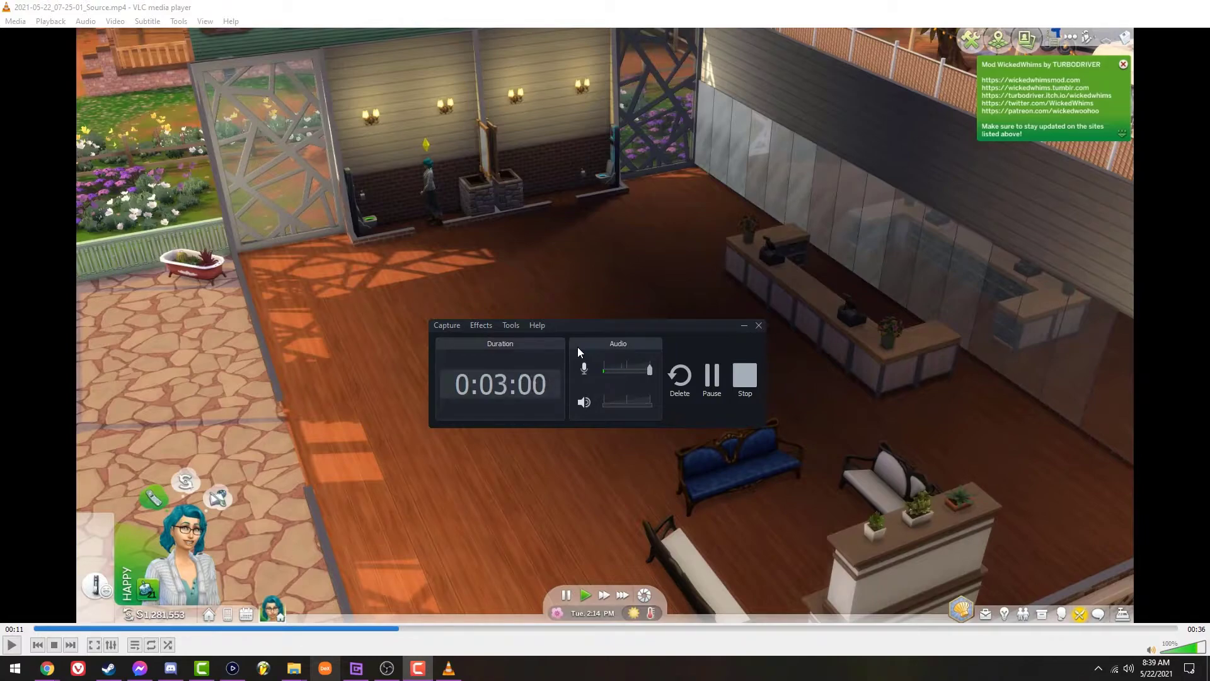
click(1123, 7)
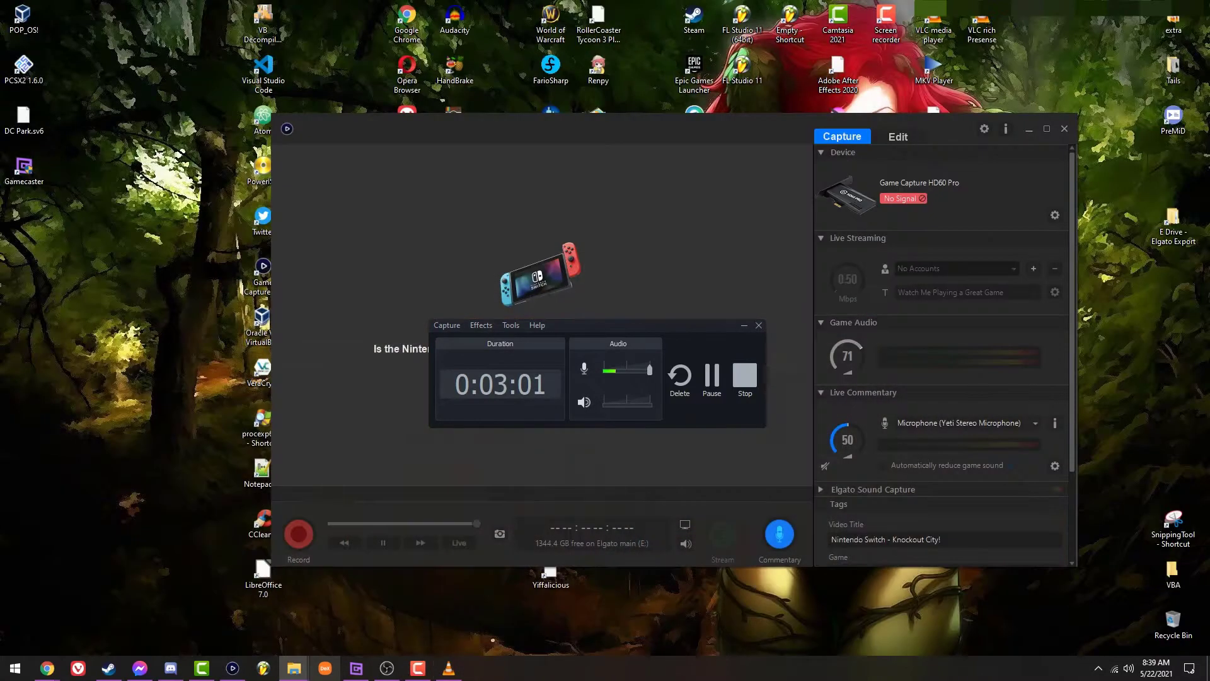
click(1029, 129)
drag(672, 330, 0, 404)
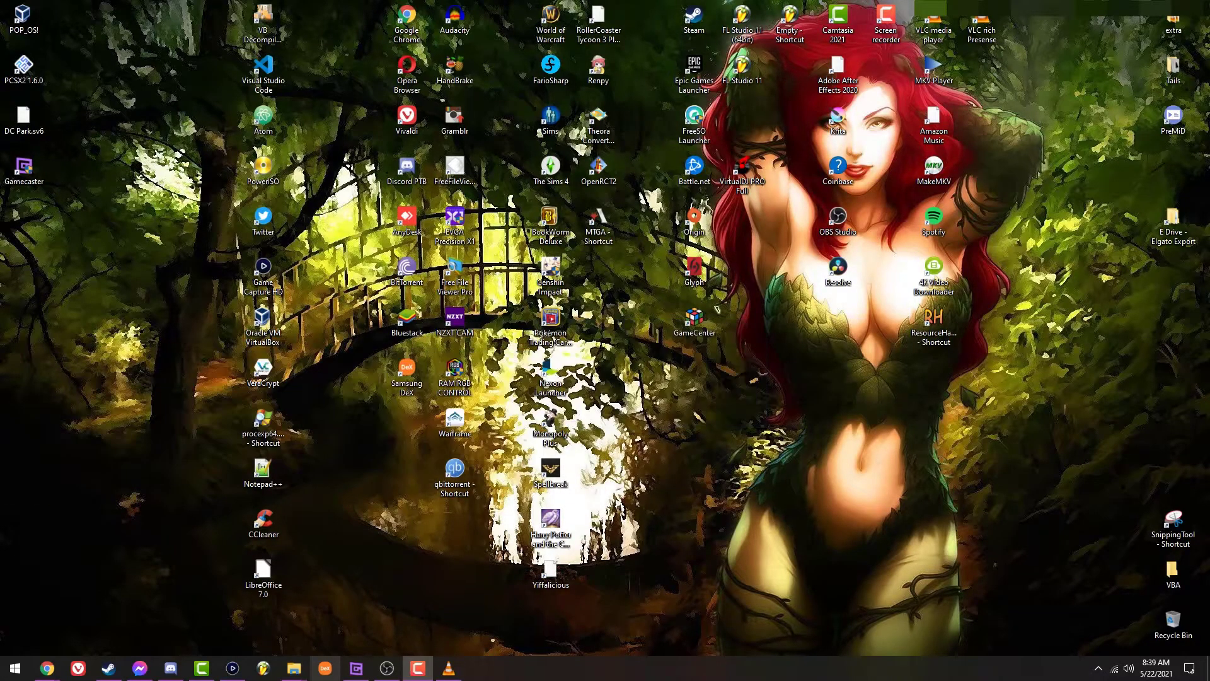
drag(526, 28, 629, 626)
click(563, 574)
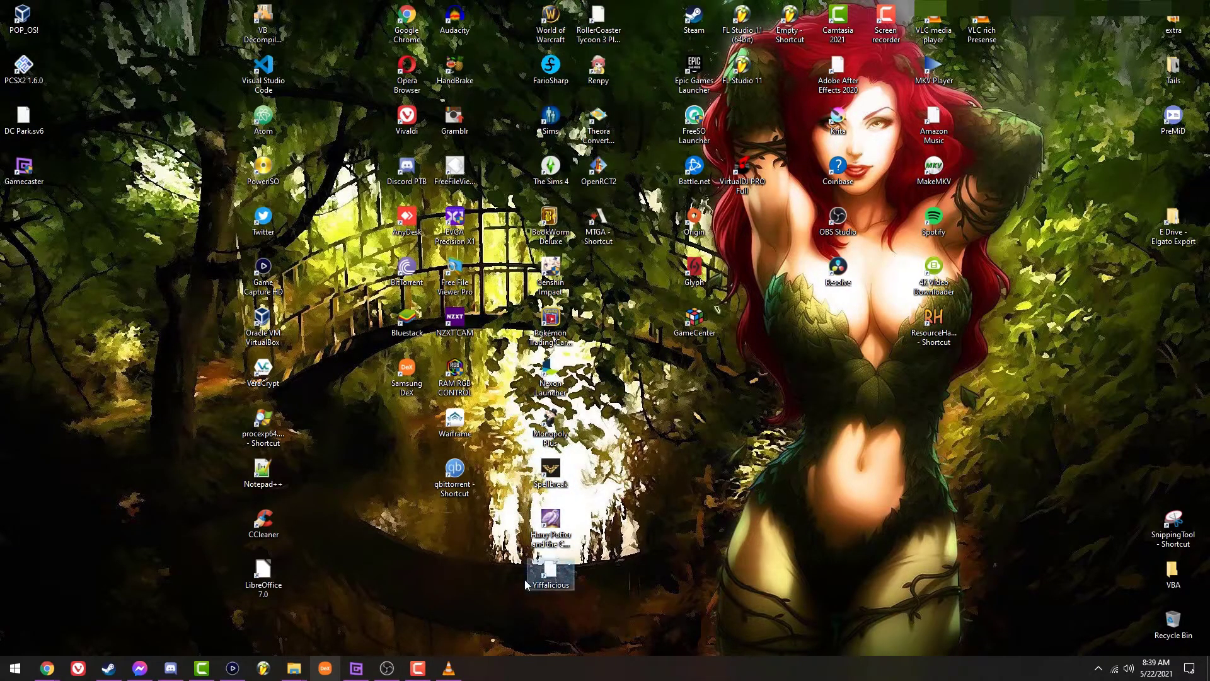
click(759, 560)
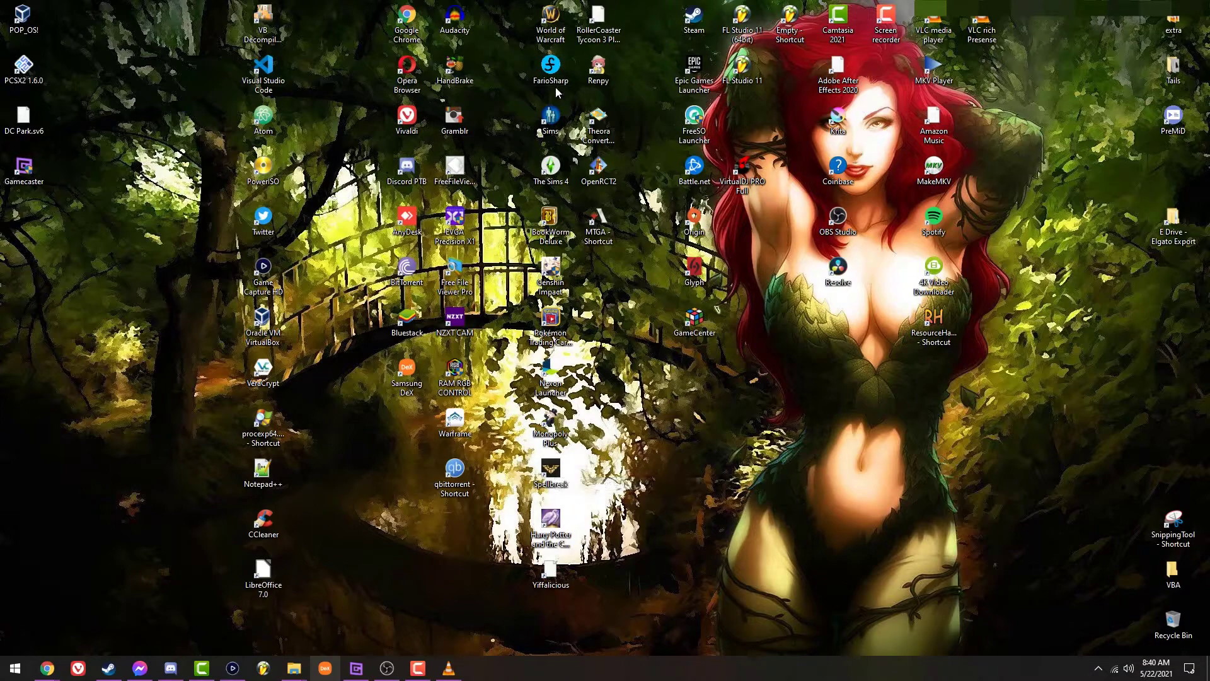
Step: Place the FarioSharp and Theora Converter icons below Samsung DeX, and shift the Sims-to-Yiffalicious icons up one row beneath World of Warcraft
drag(551, 66, 405, 431)
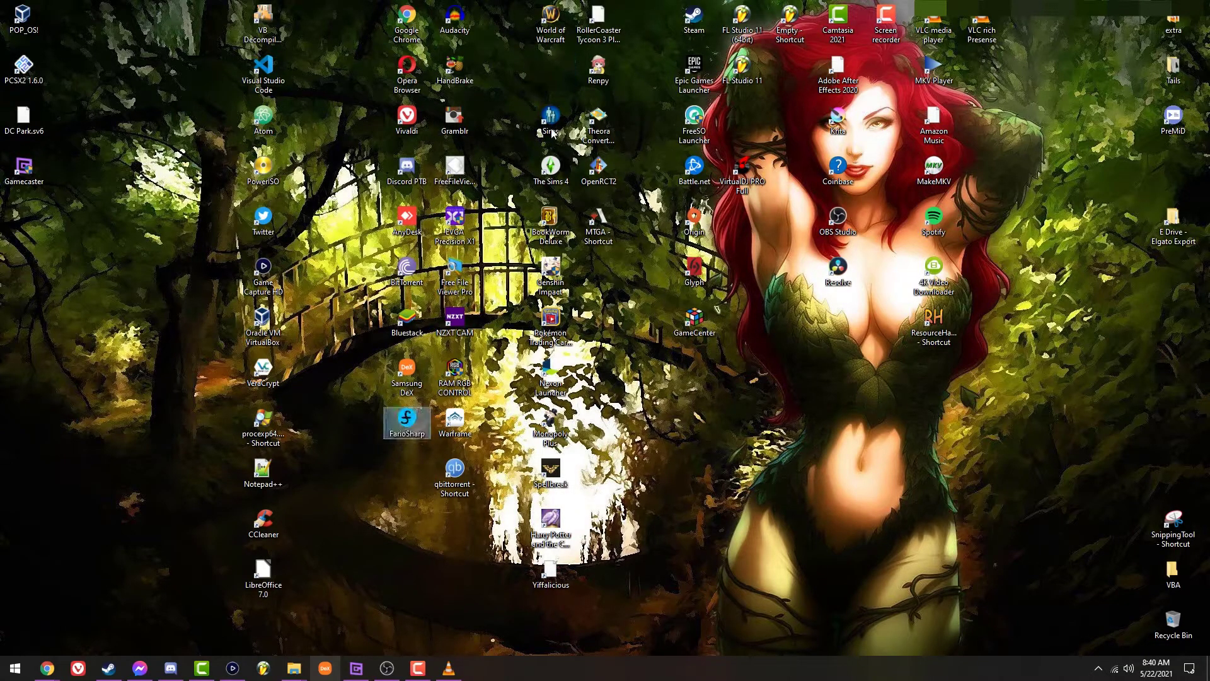
drag(546, 88, 531, 624)
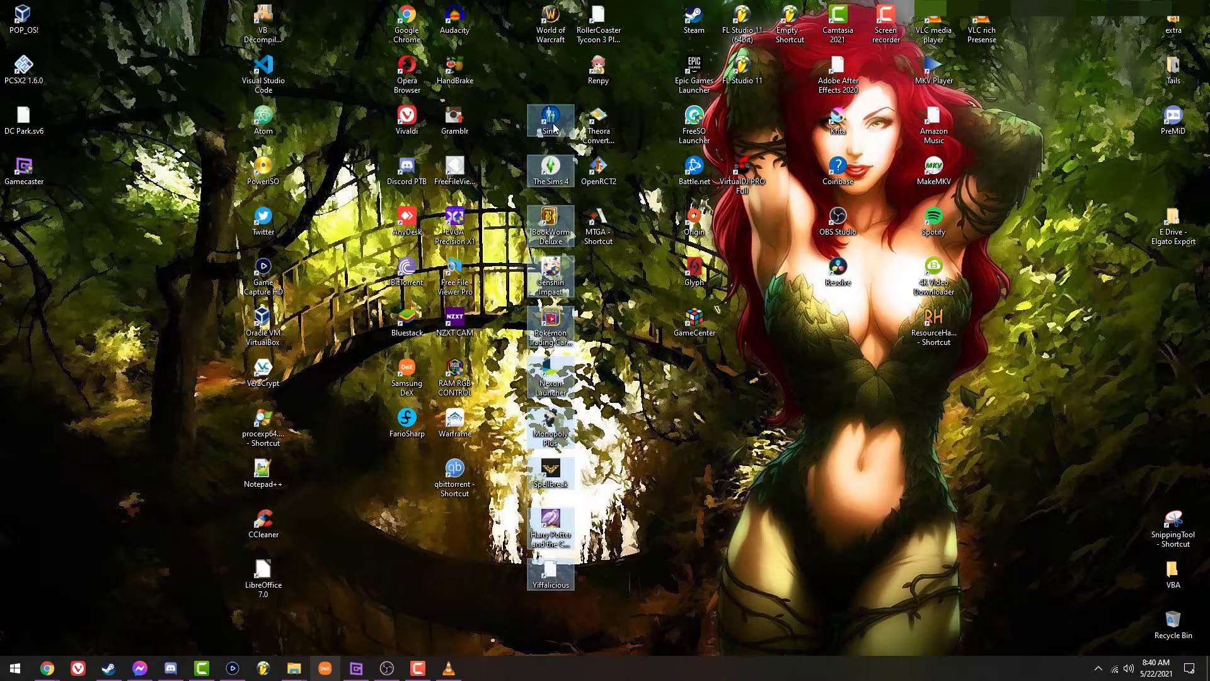
drag(551, 123, 551, 72)
click(606, 124)
drag(607, 124, 401, 492)
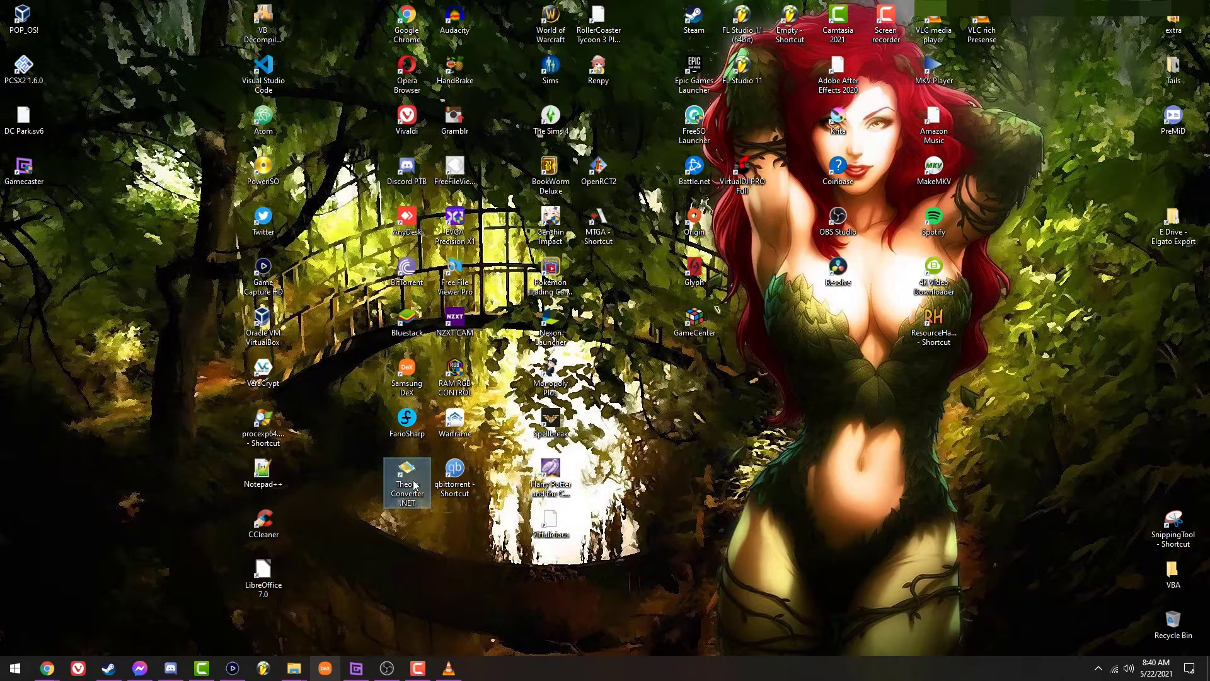
Step: Open Theora Converter .NET, look over its postprocessing, video and file settings, and exit the program
double_click(414, 484)
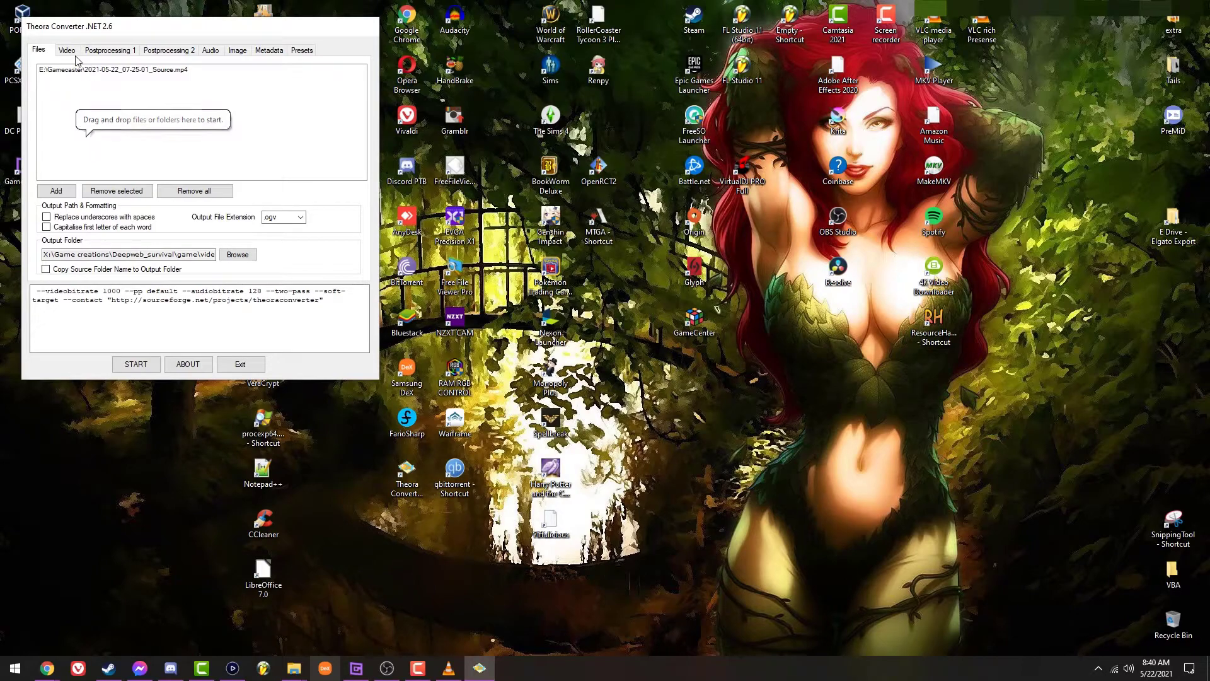
click(109, 52)
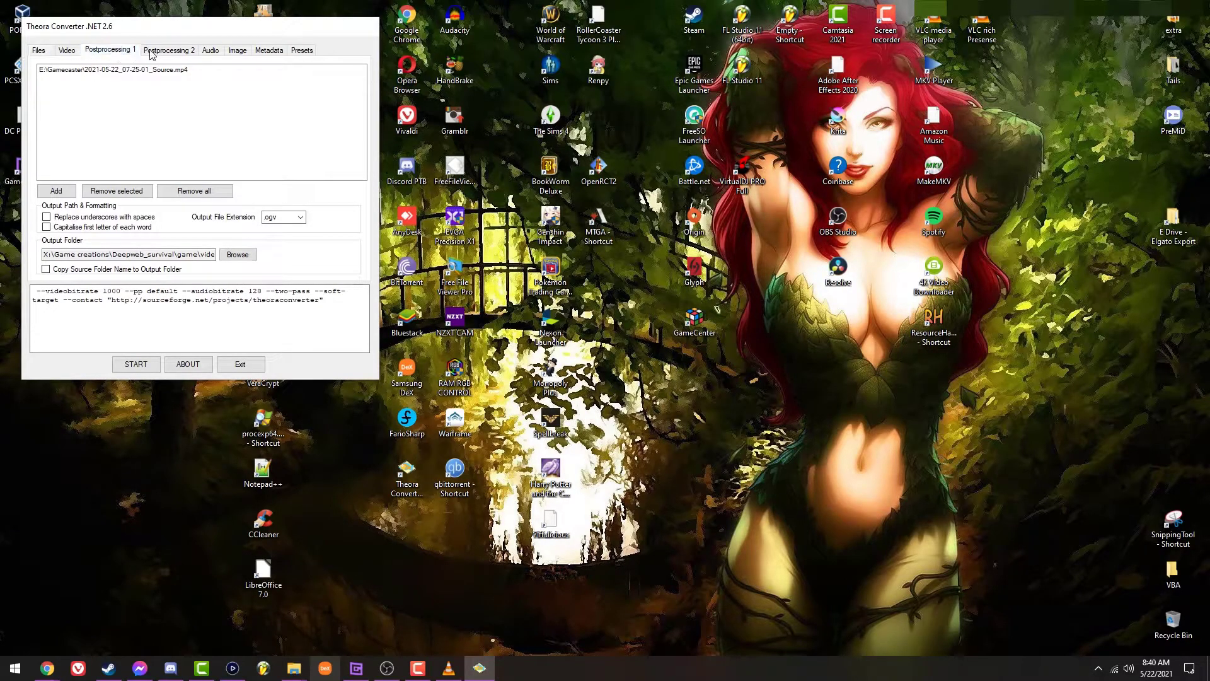
click(68, 49)
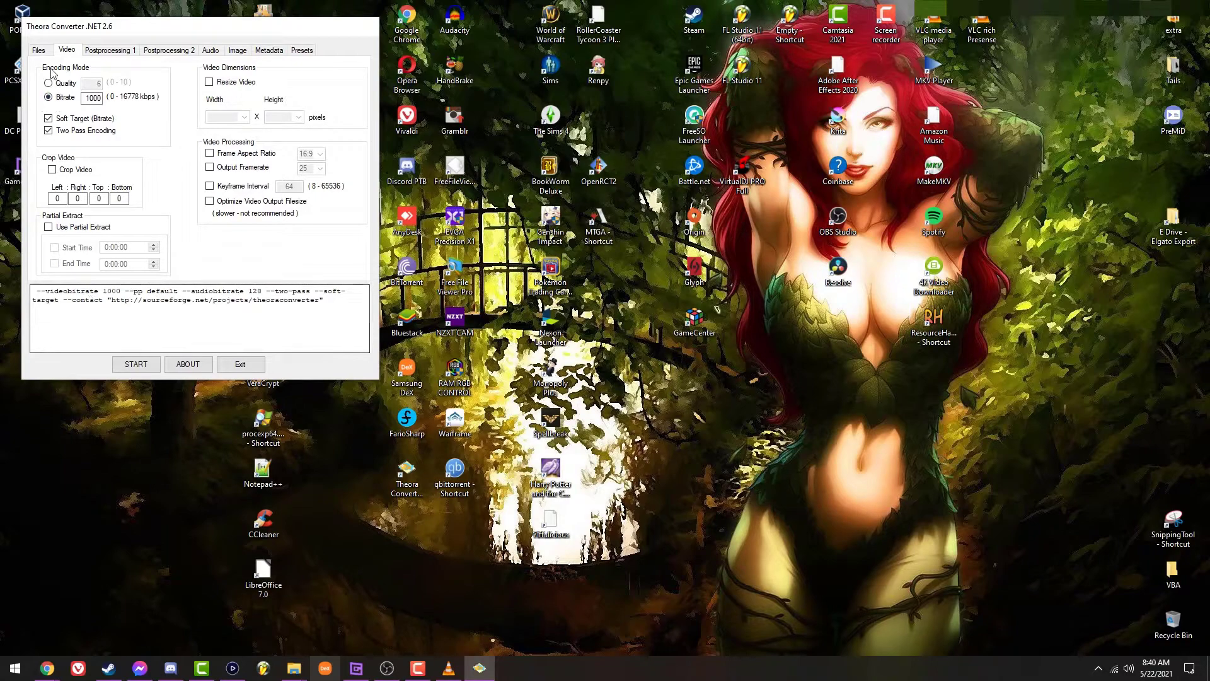
click(39, 50)
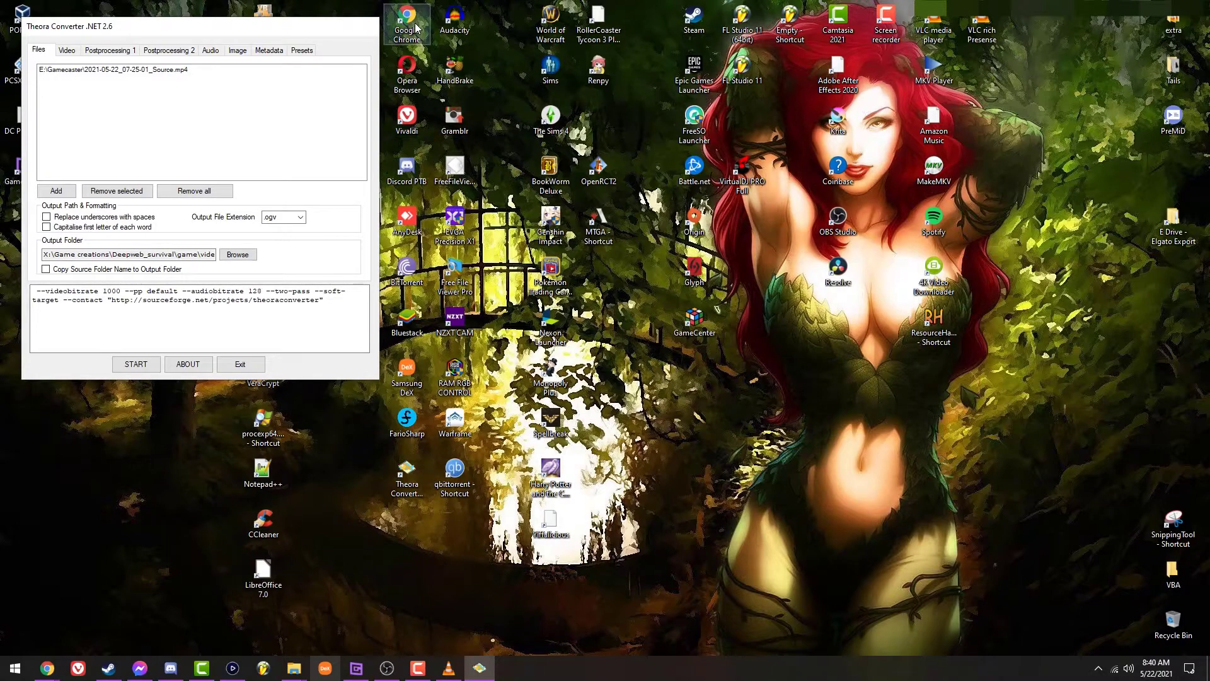
click(240, 364)
click(585, 372)
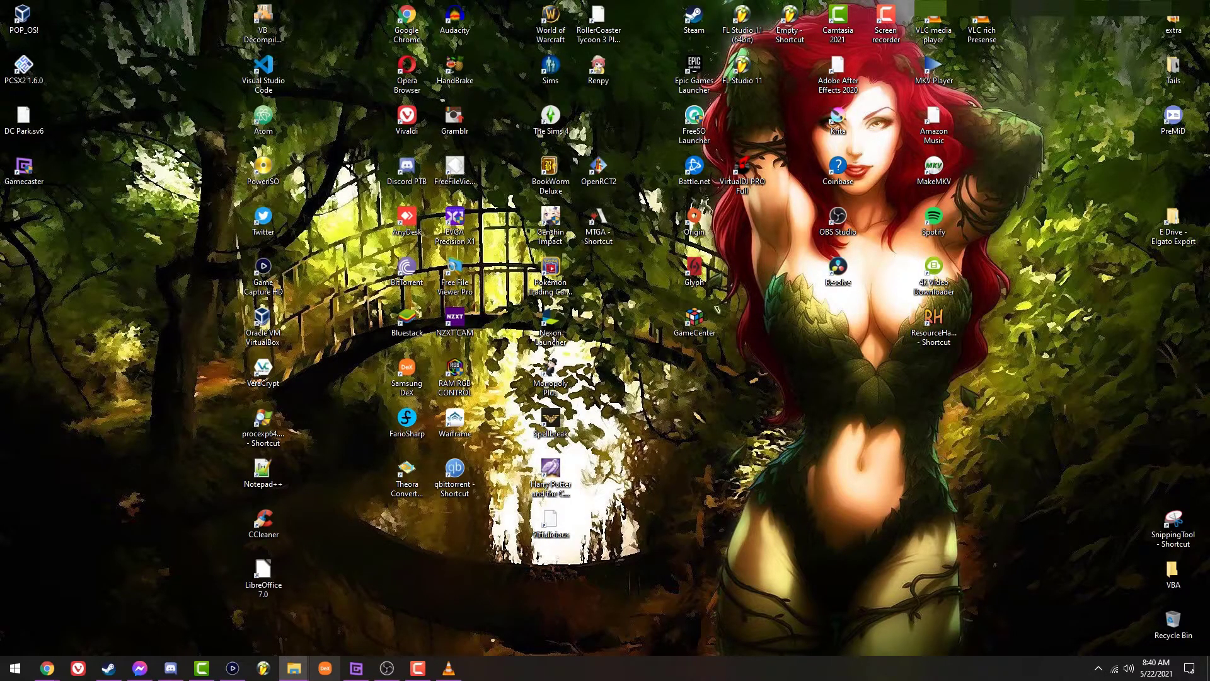
Step: Bring up Gamecaster, briefly show and minimize the VLC video, and maximize the Gamecaster window
click(364, 669)
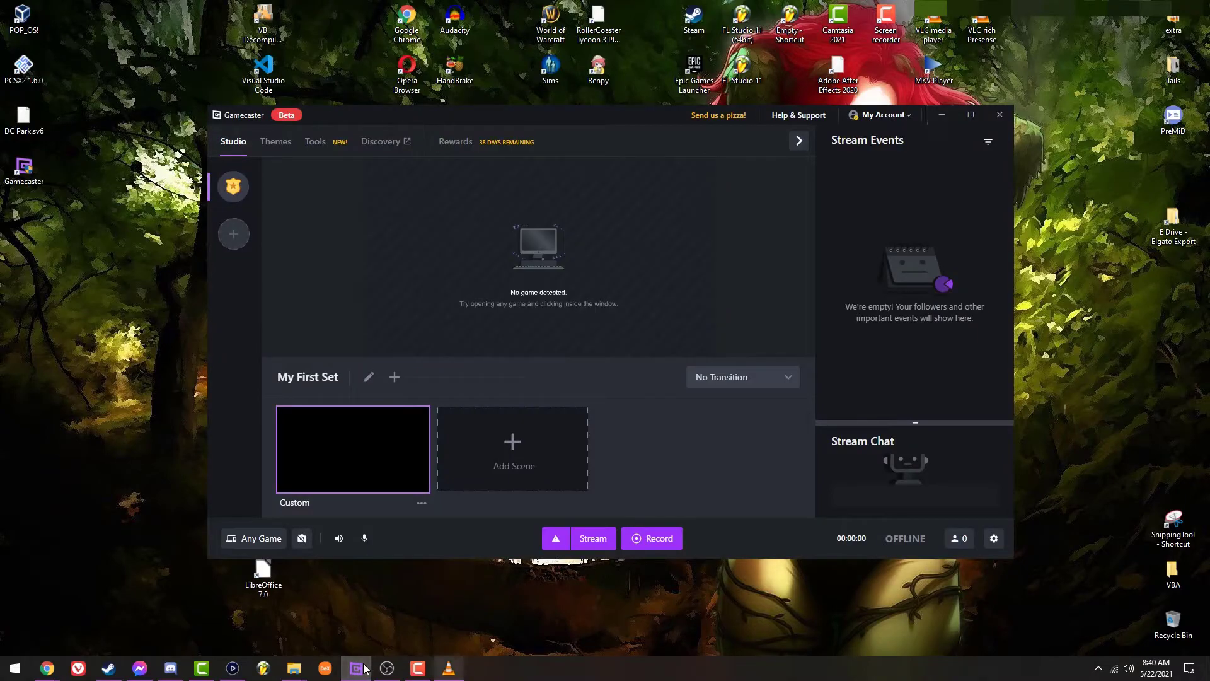
click(448, 673)
click(447, 674)
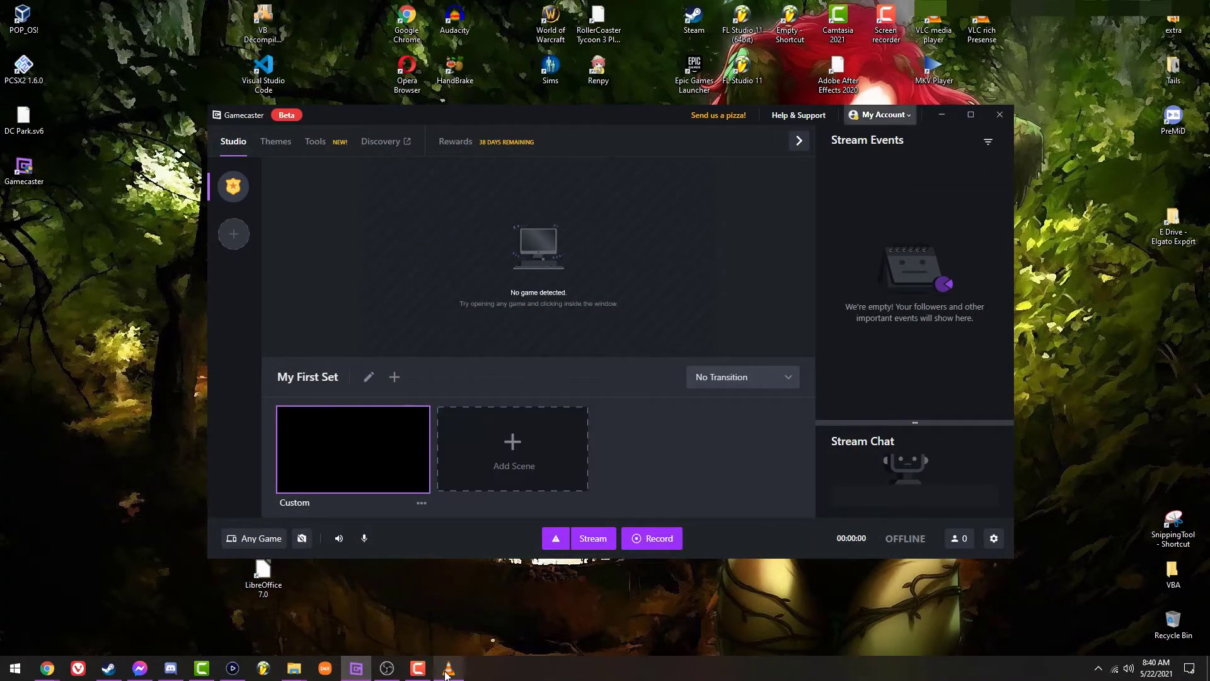
click(447, 674)
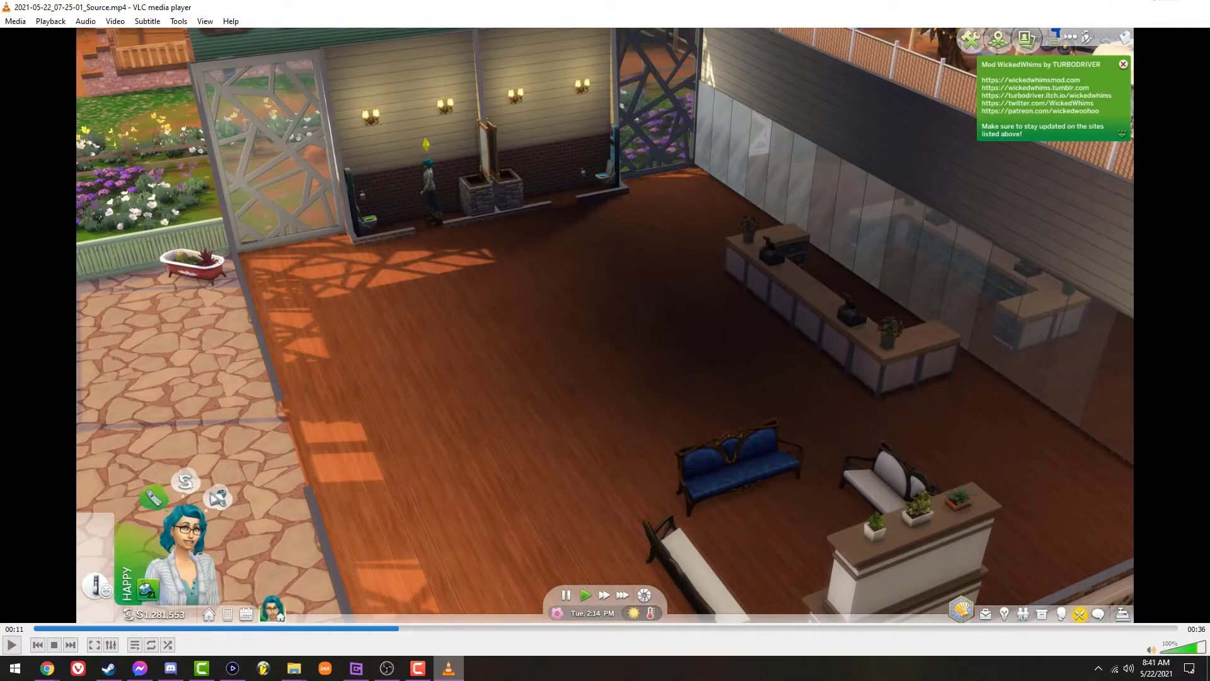
click(1136, 6)
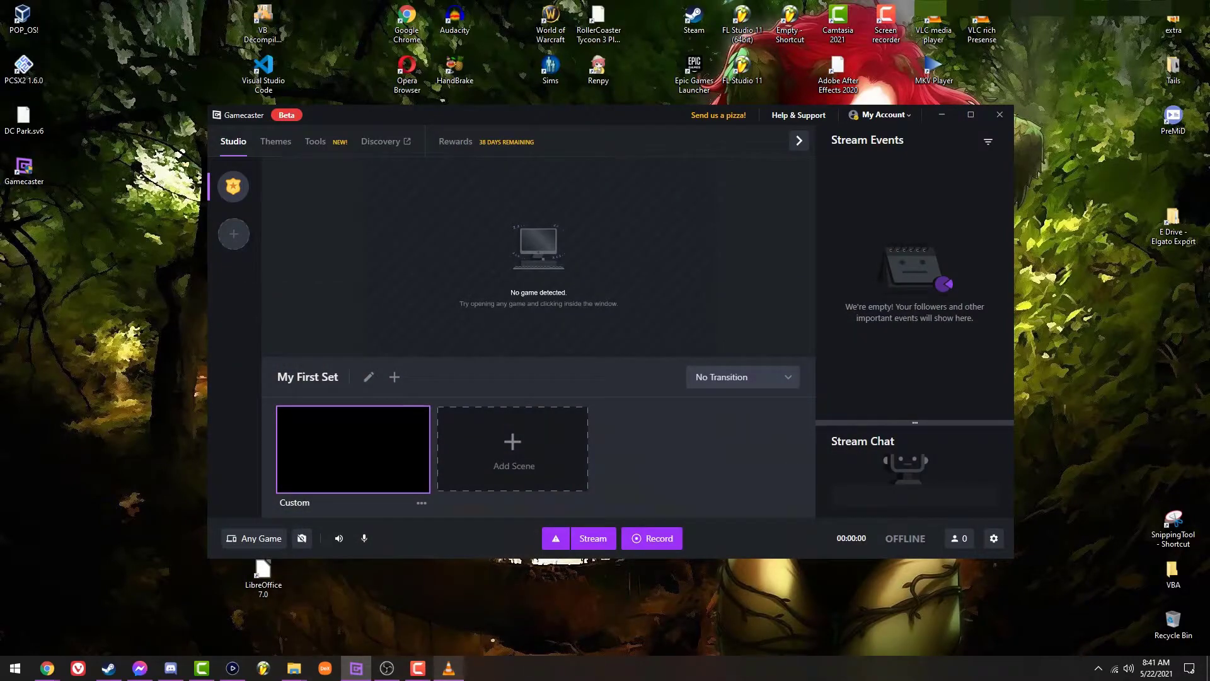
click(970, 114)
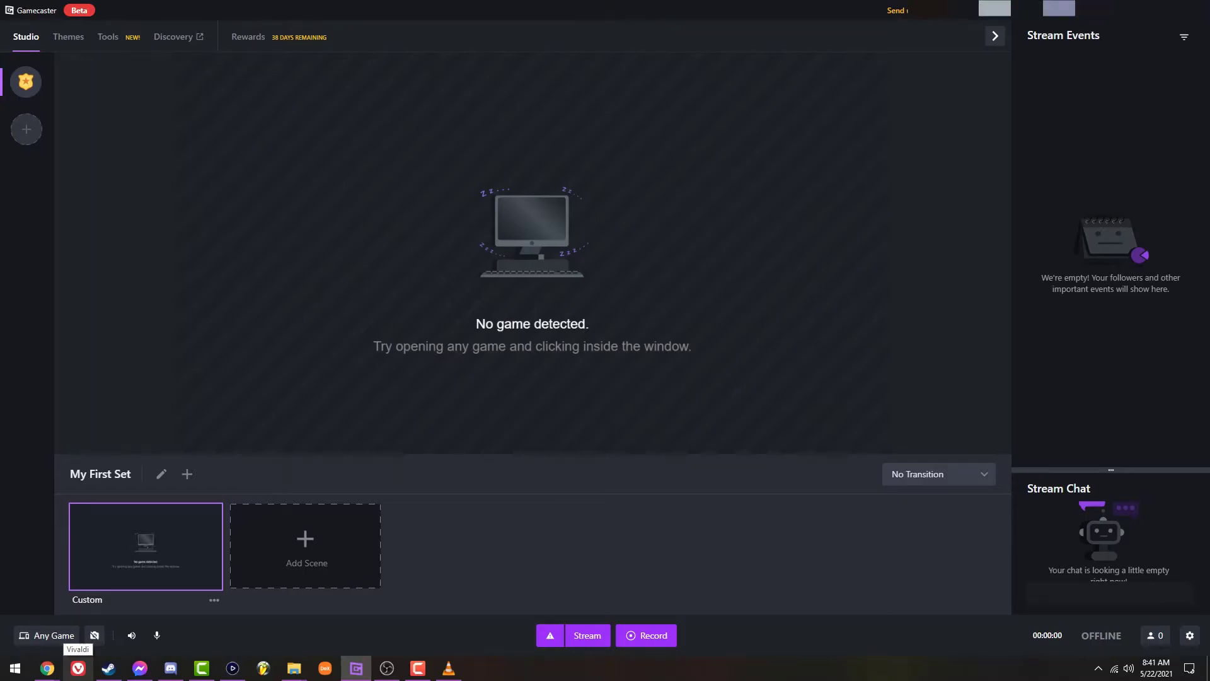
Step: Look over Gamecaster's Tools, Rewards and Discovery pages, close the Discovery browser tab, and view the Edit Set options without changing them
click(108, 37)
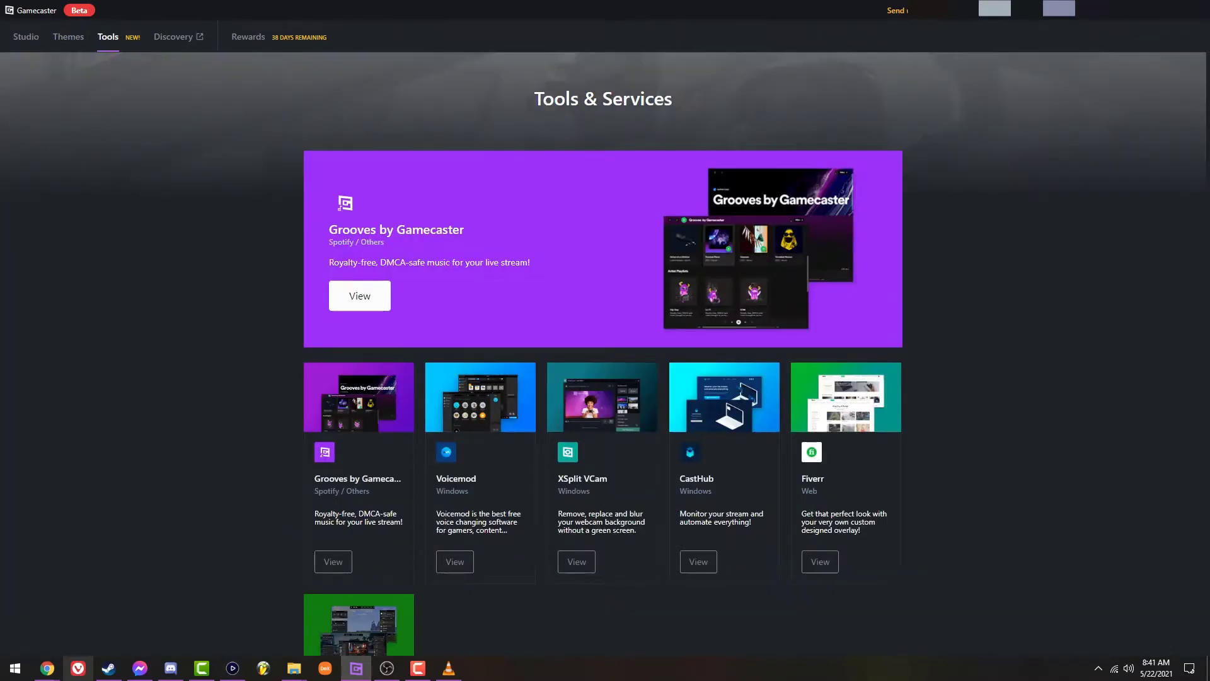
click(248, 36)
click(173, 37)
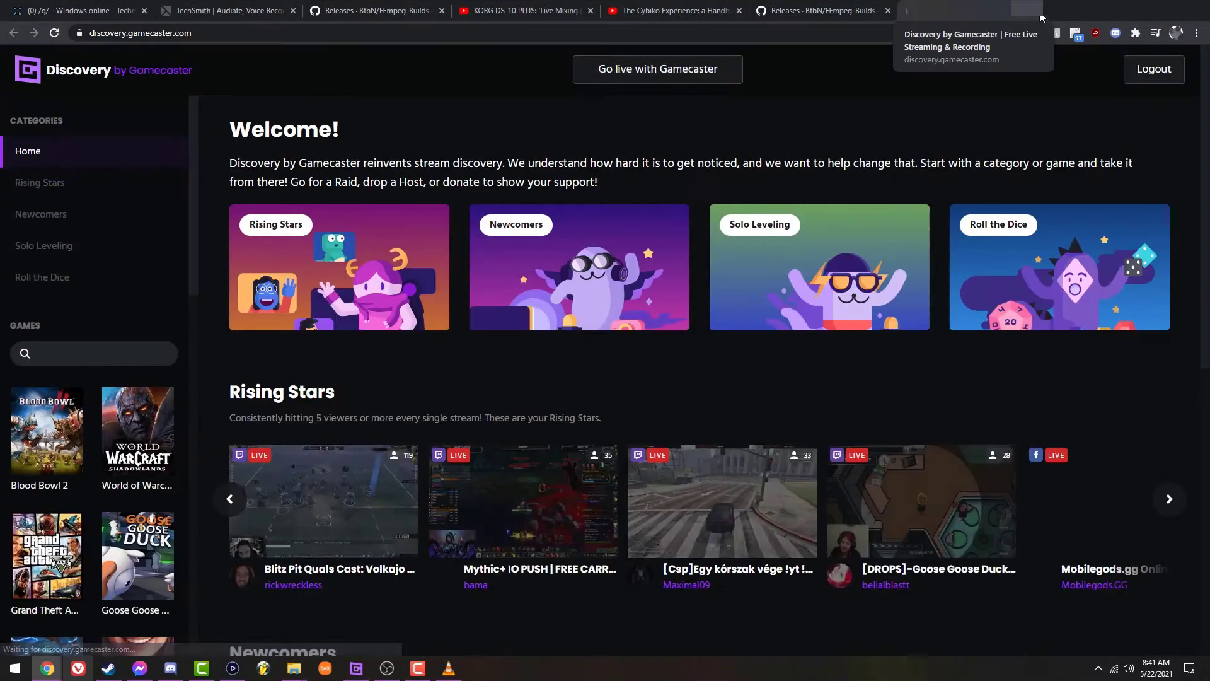
click(1037, 11)
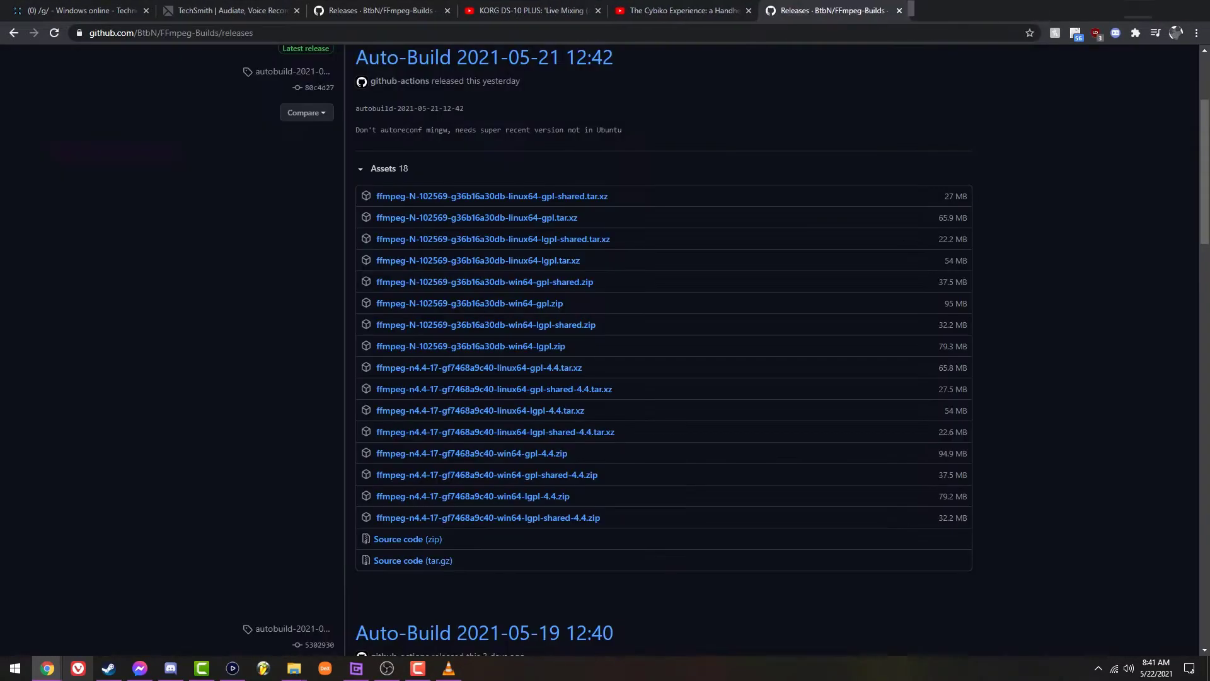
click(1138, 9)
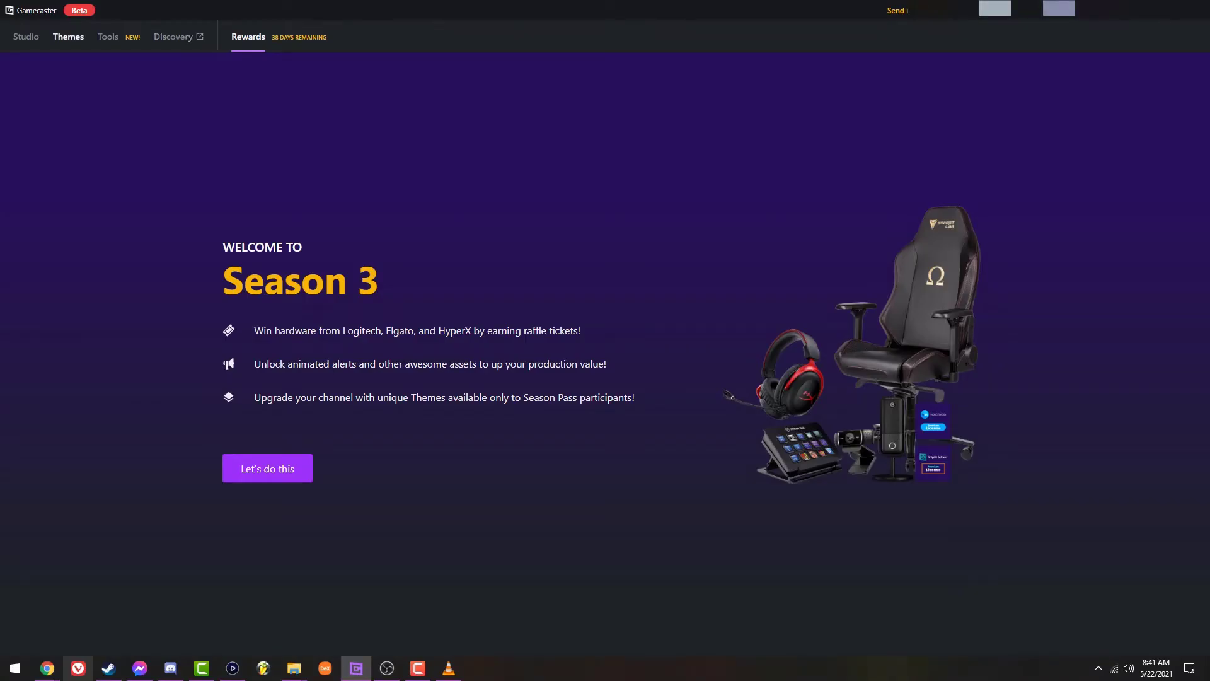
click(26, 37)
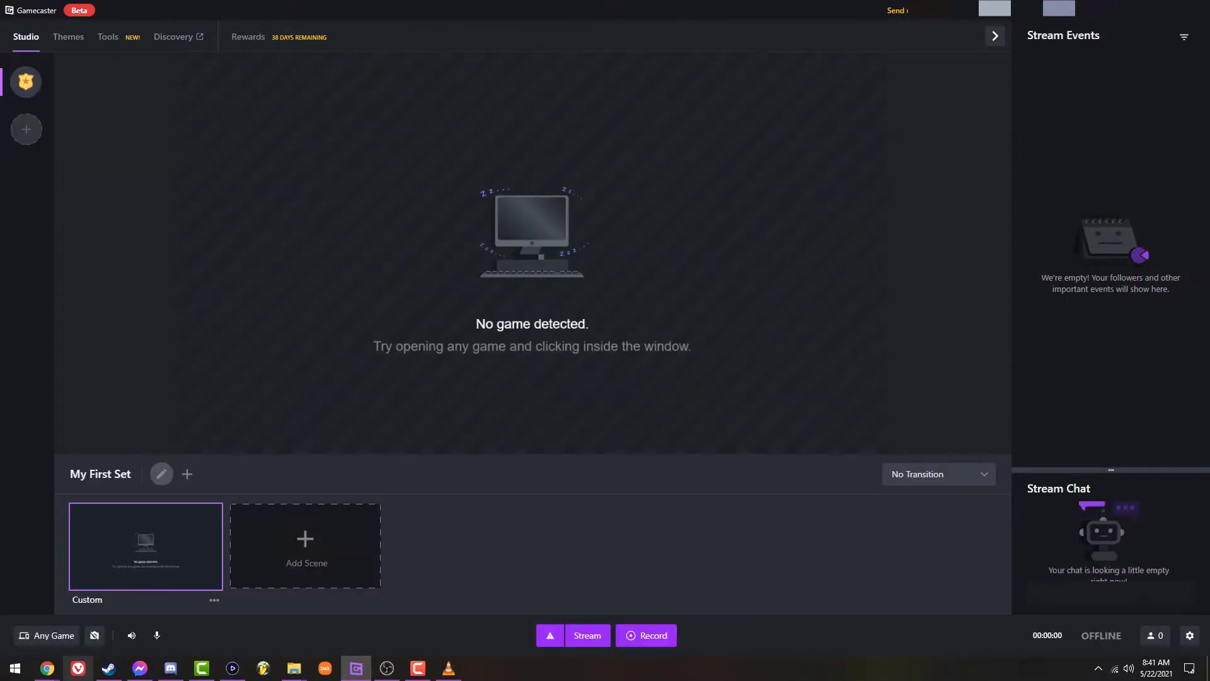
click(161, 474)
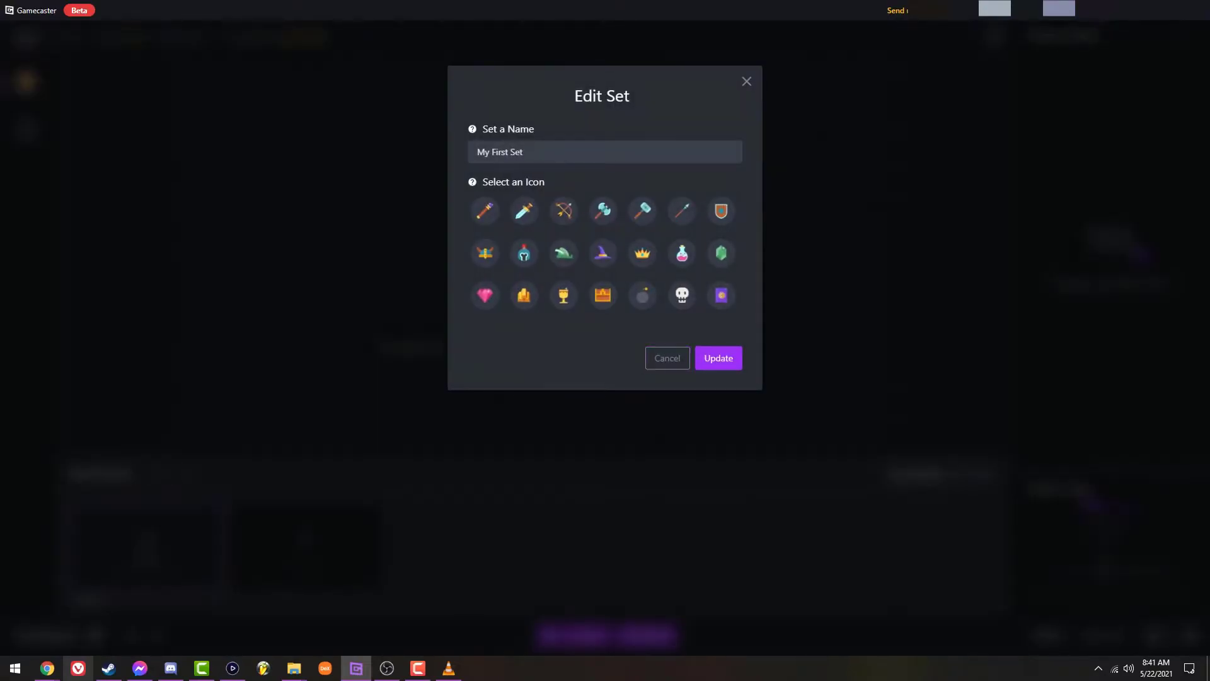
click(747, 81)
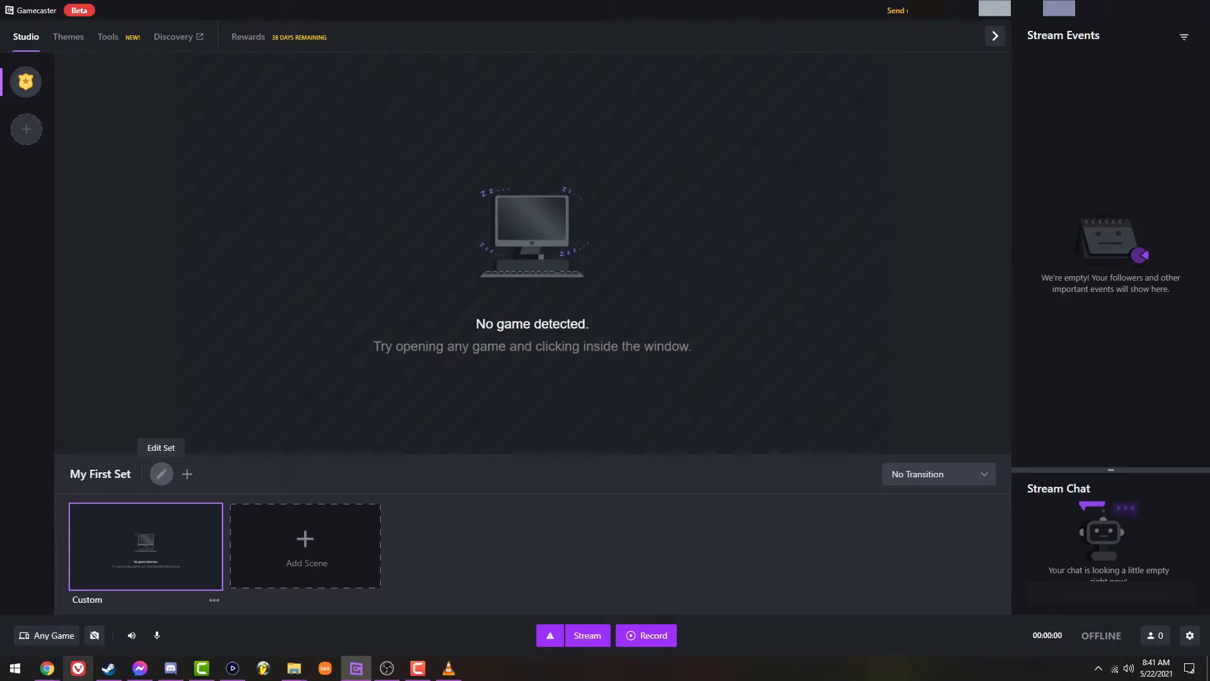
Step: Open the Gamecaster settings and examine the custom recording options, including multi-track audio, targeted recording and directory
click(1091, 9)
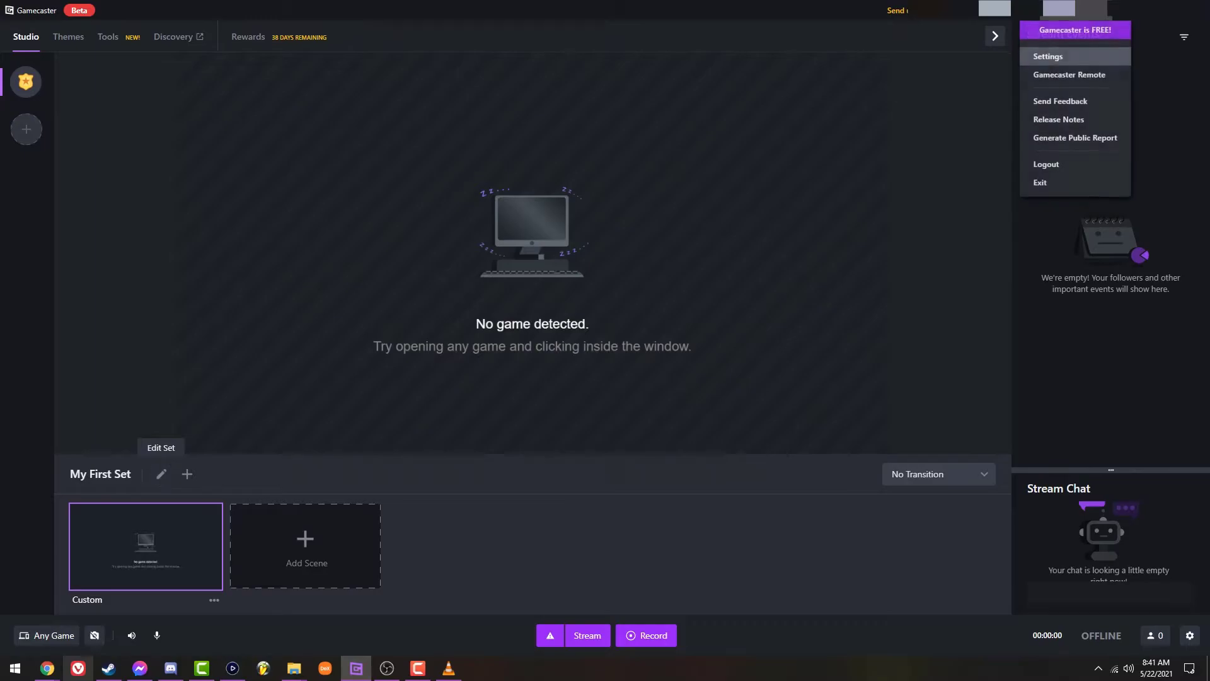
click(1048, 56)
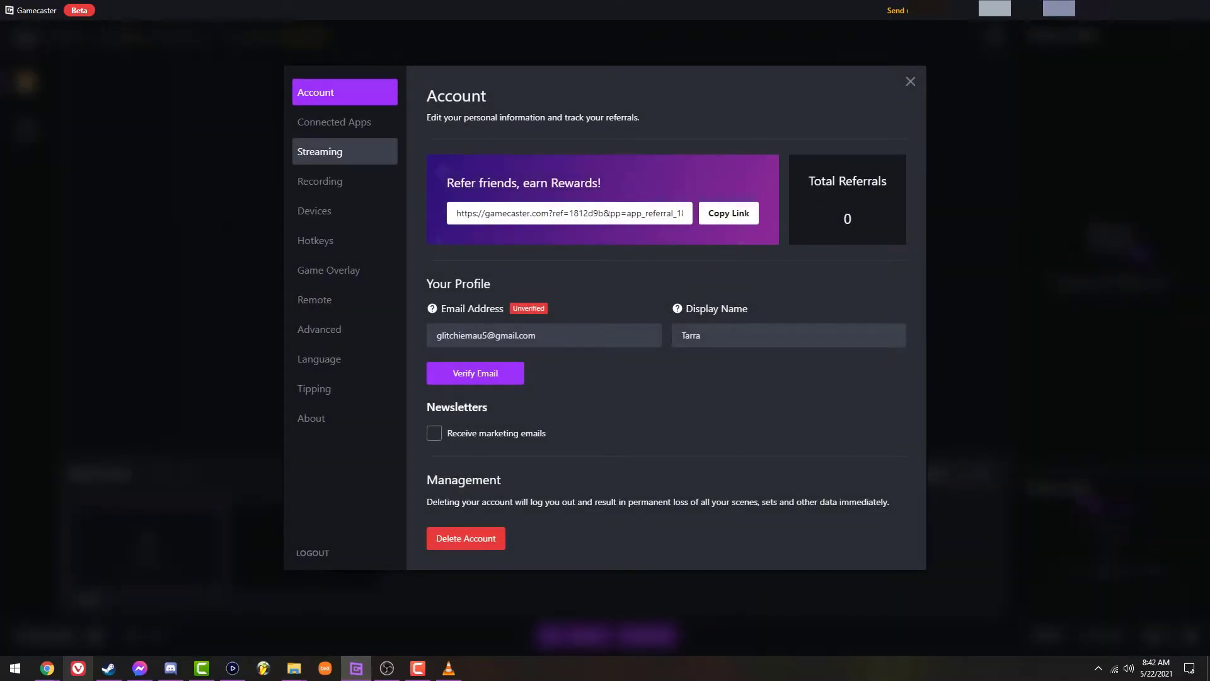
click(334, 181)
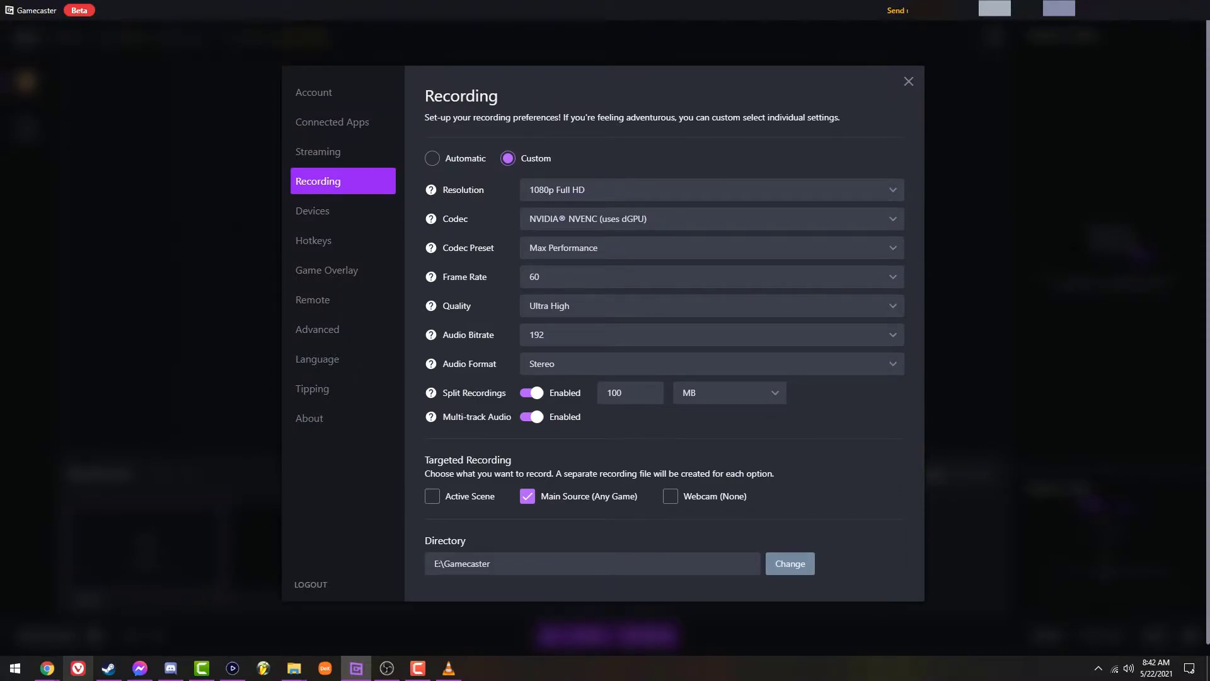
scroll(604, 332, down, 1)
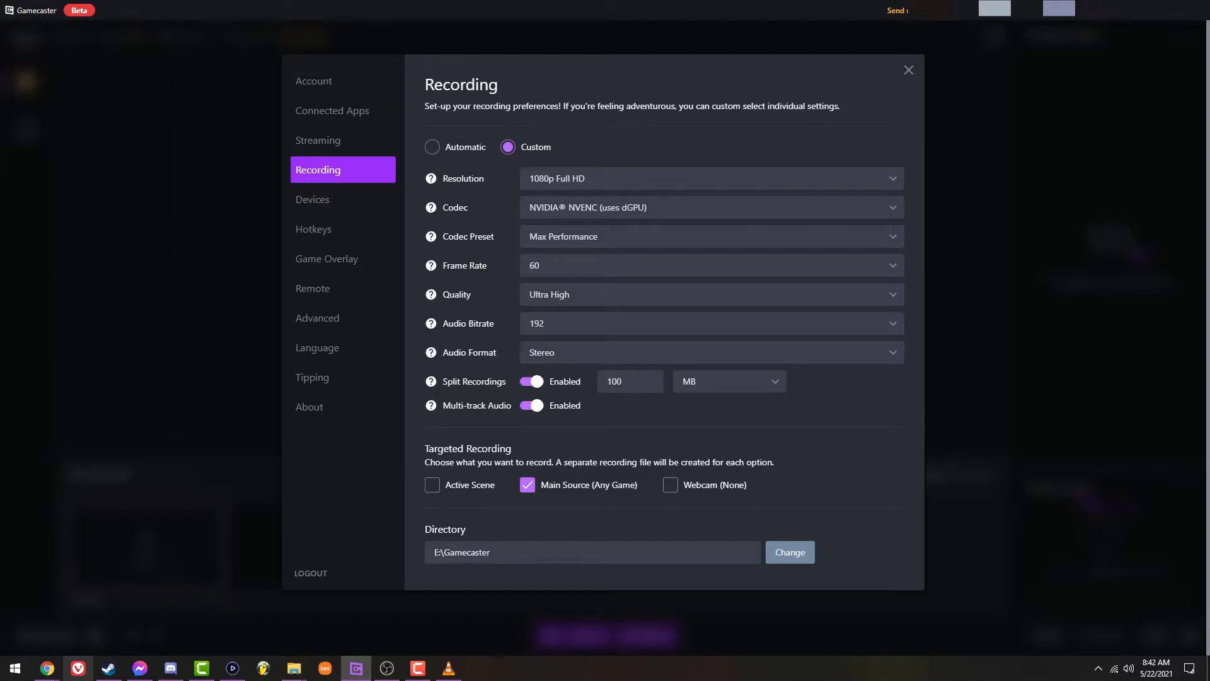
Step: Try mins as the Split Recordings unit, return it to MB, and disable Split Recordings
click(531, 382)
click(531, 382)
click(730, 382)
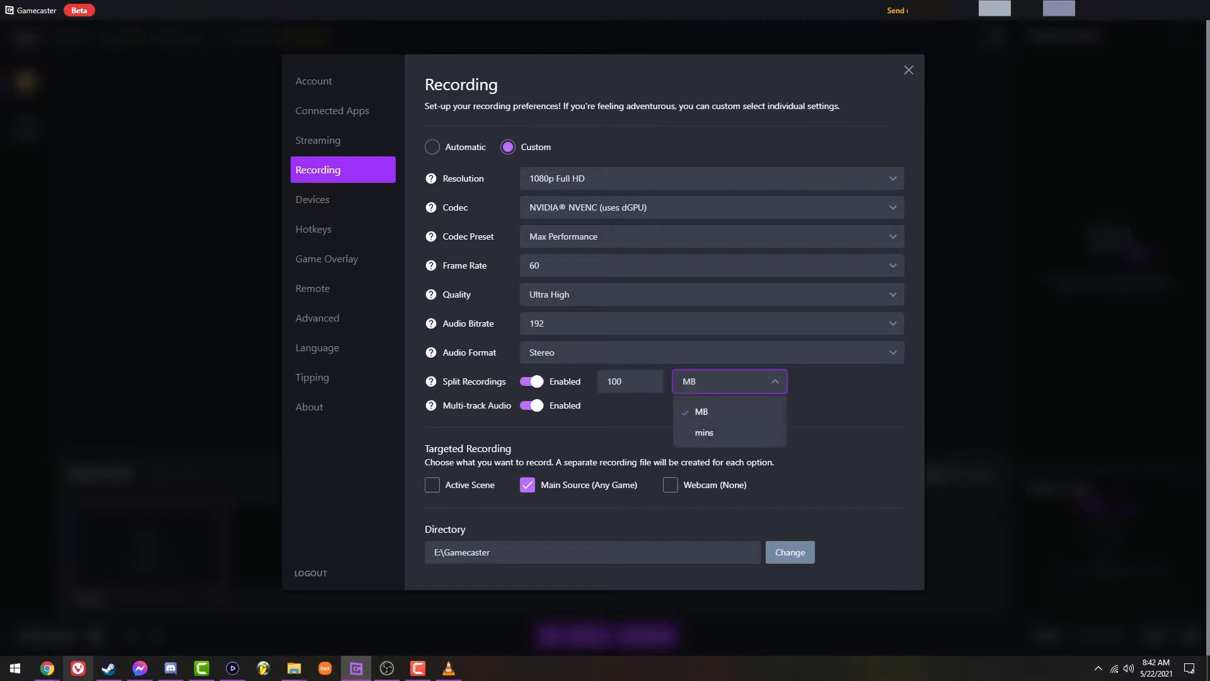
click(704, 433)
click(730, 381)
click(701, 411)
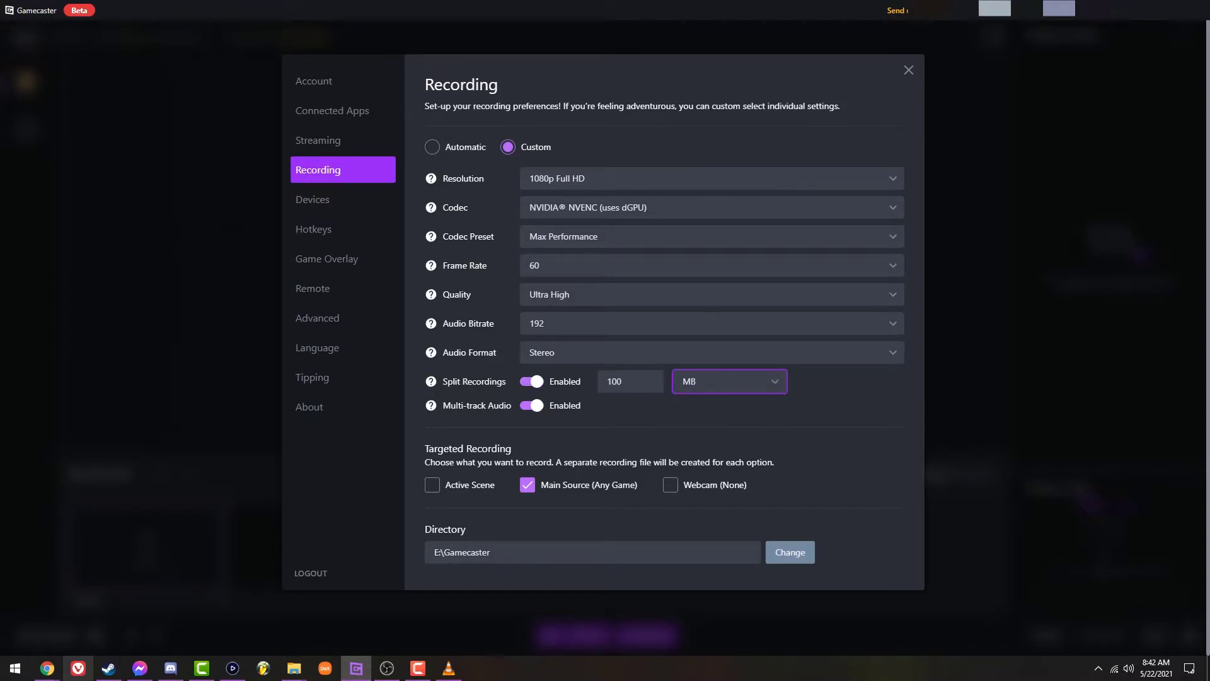
click(531, 382)
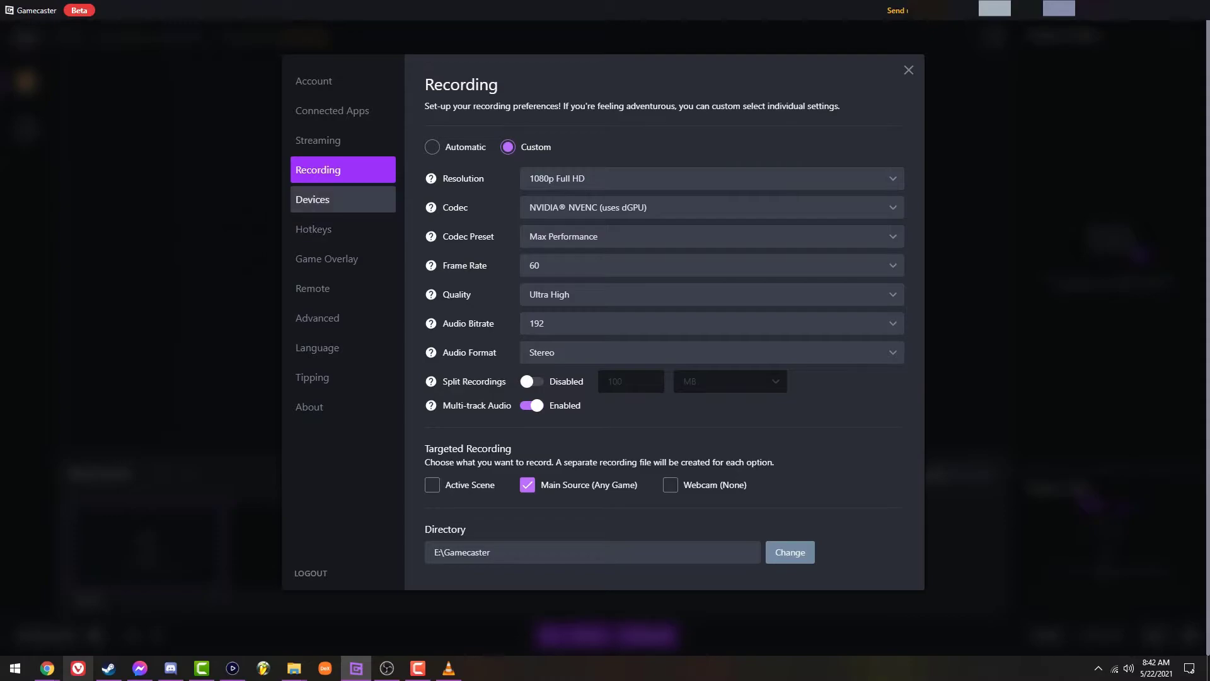
Step: View the Capture Card device settings, close the Game Capture HD window and the settings, and look at Gamecaster's main source choices
click(328, 199)
click(498, 396)
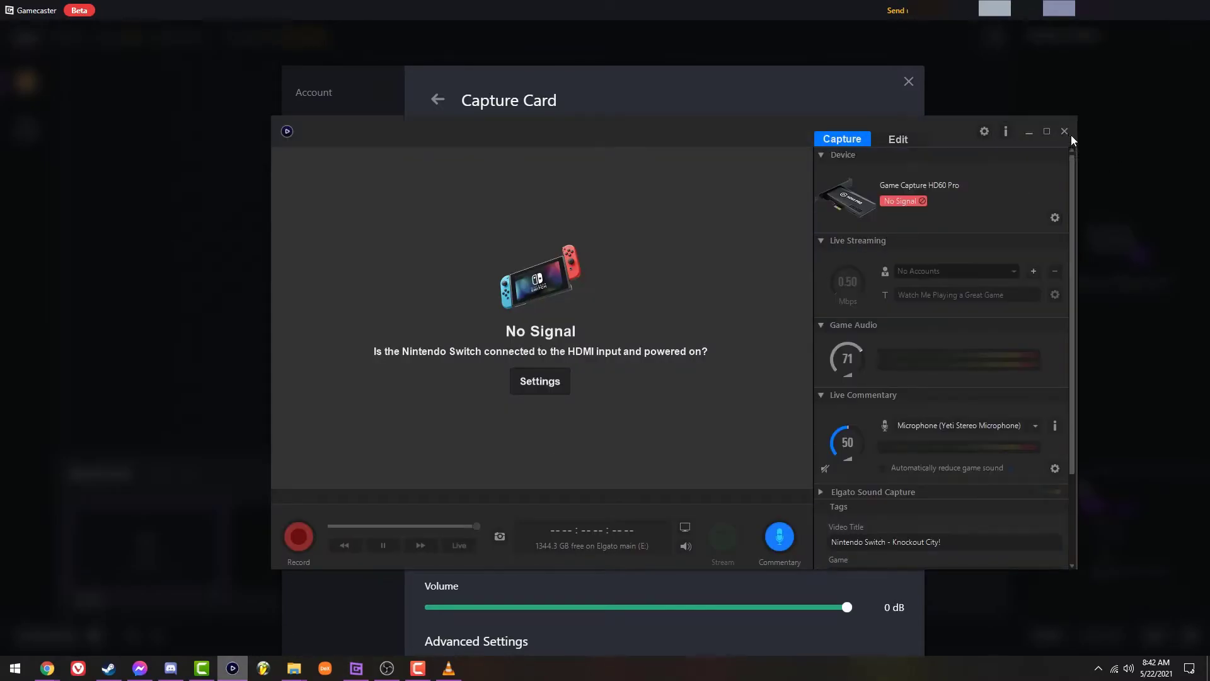
click(1068, 133)
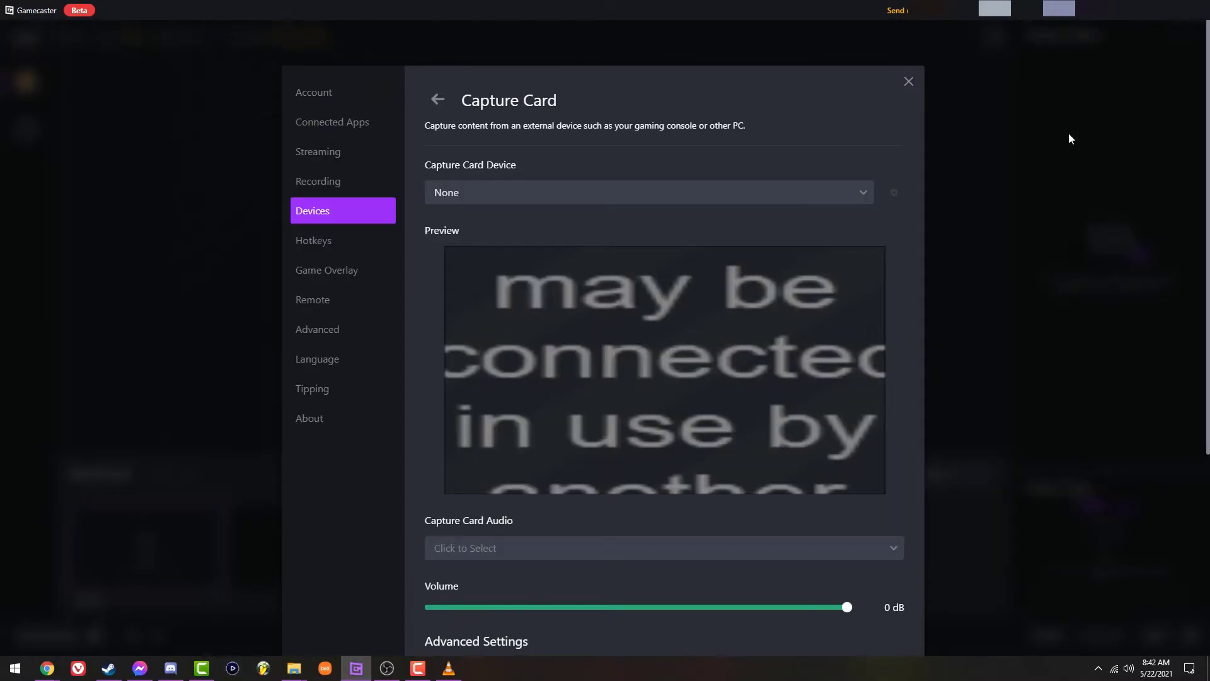
click(1068, 134)
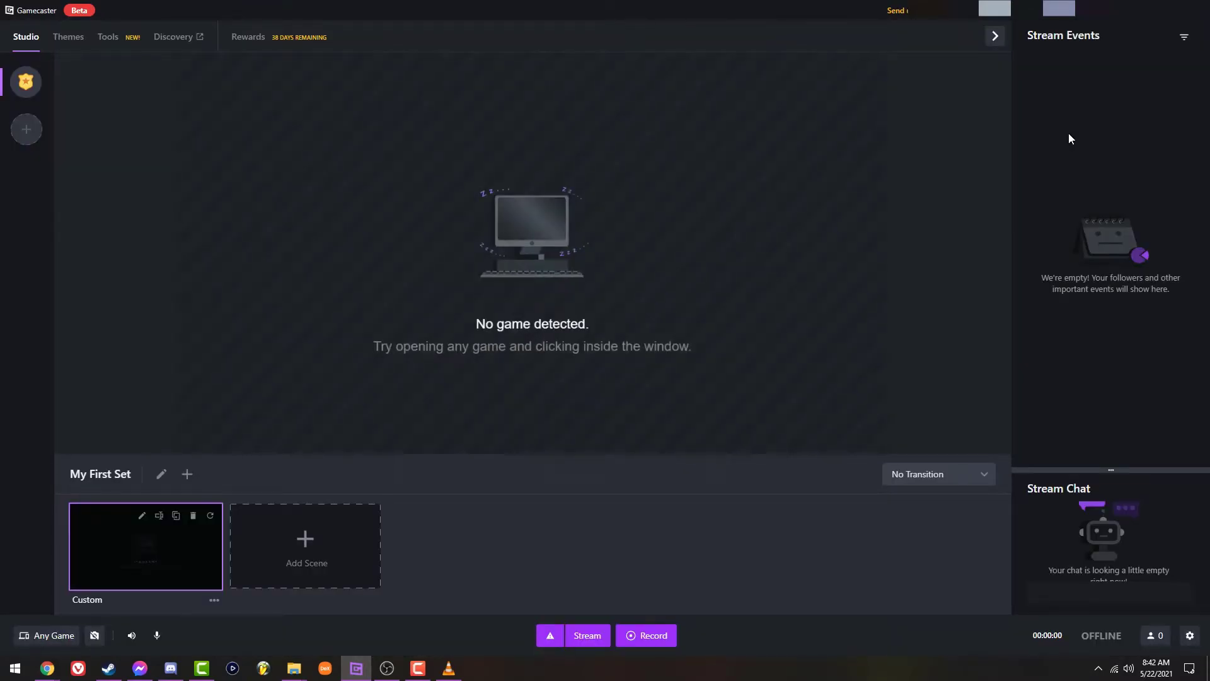
click(46, 636)
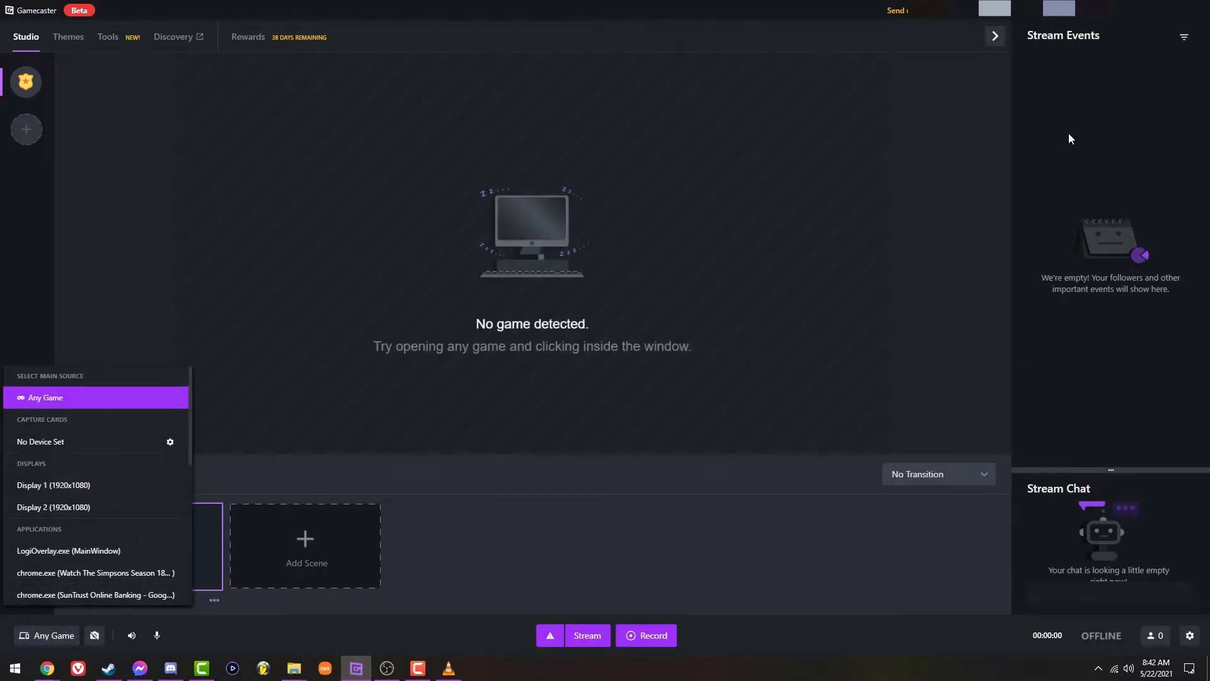
click(47, 636)
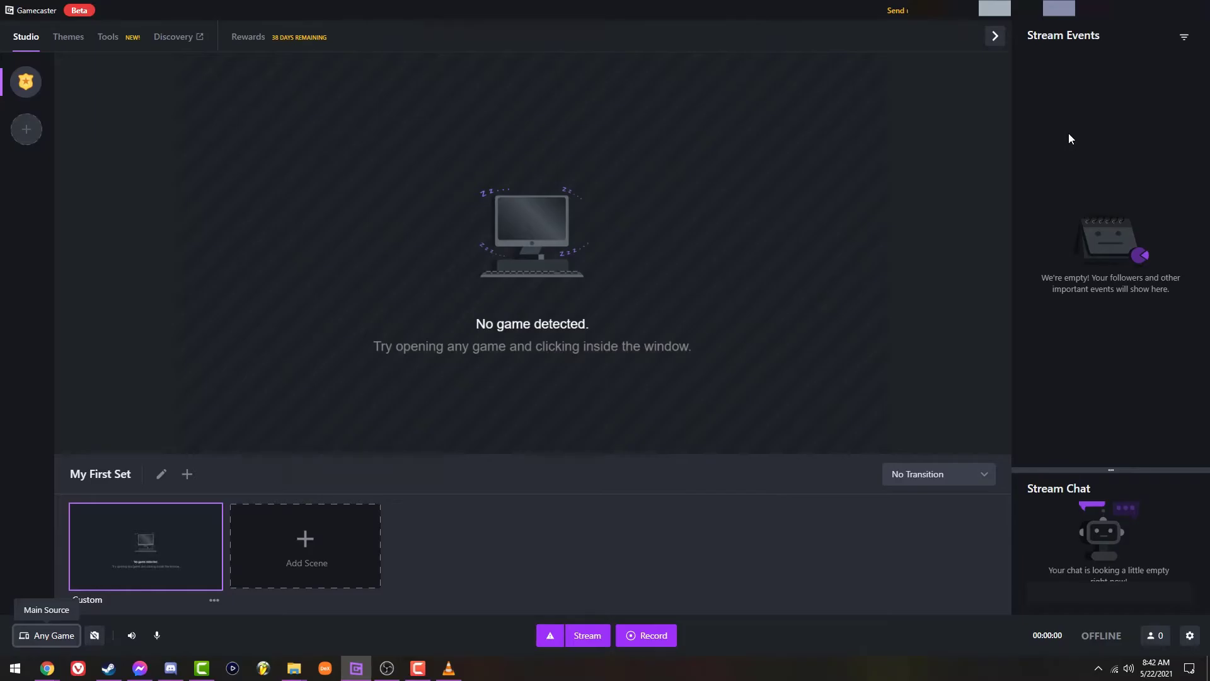
Step: Minimize Gamecaster, switch to OBS, and select the VLC source in the Desktop scene
click(1132, 10)
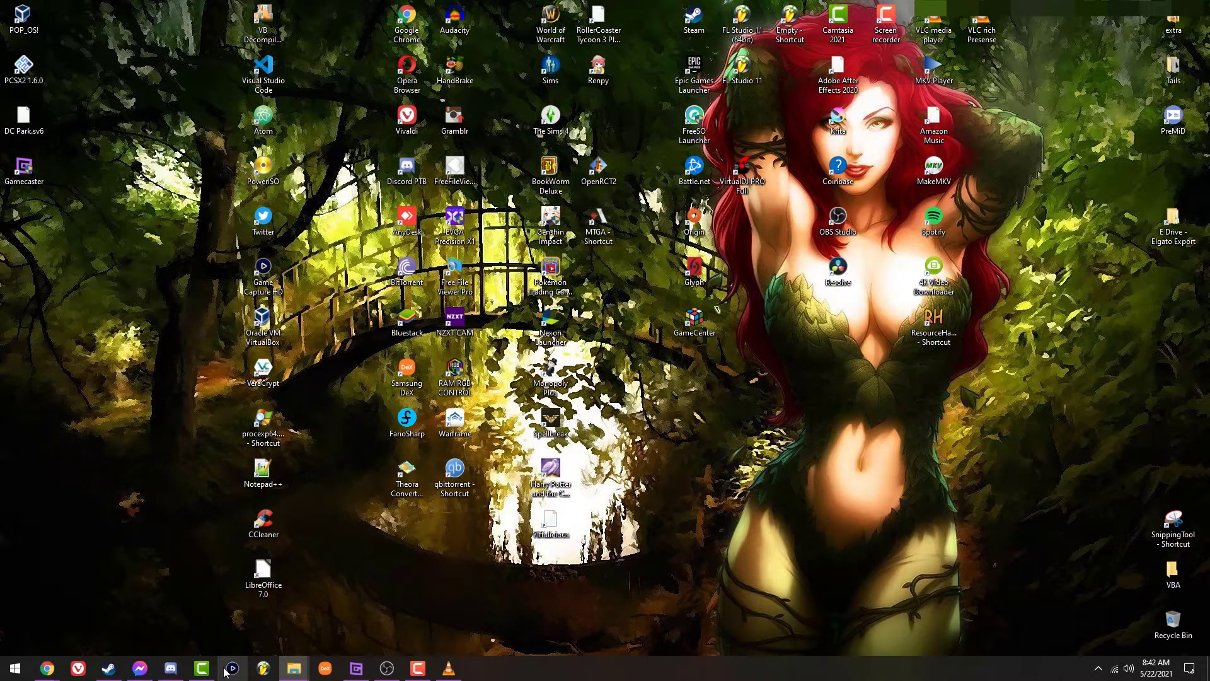
click(396, 667)
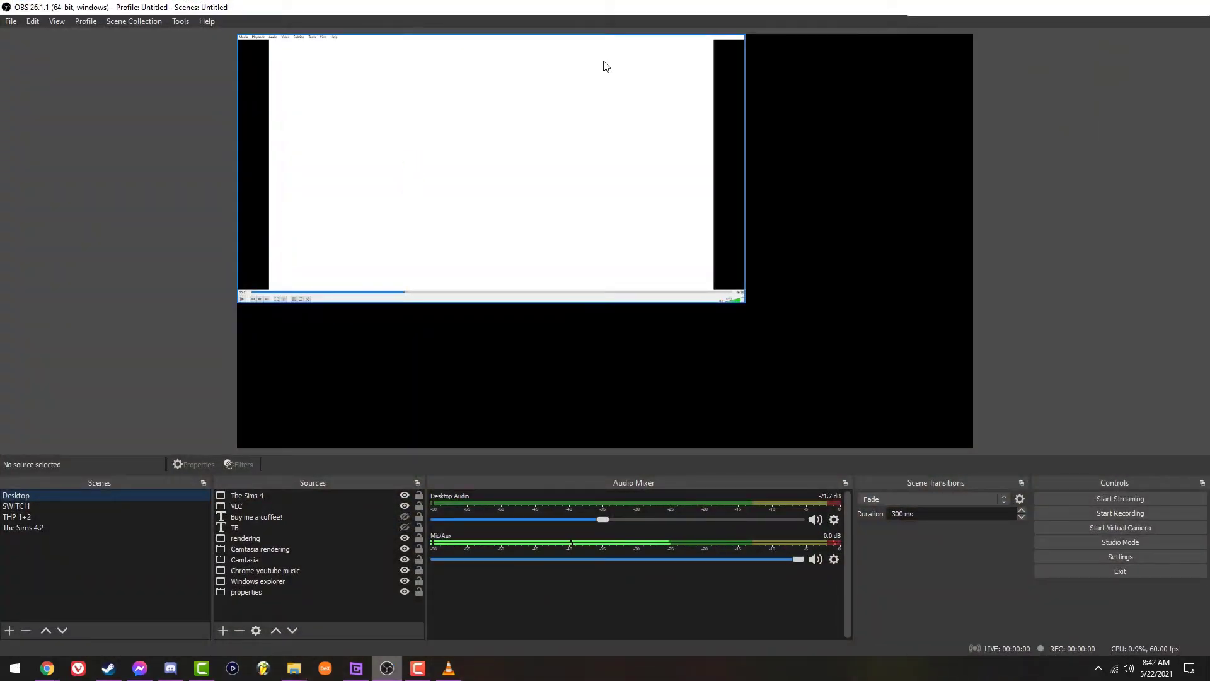
mouse_move(627, 160)
mouse_down()
mouse_move(740, 206)
mouse_move(724, 230)
mouse_move(638, 148)
mouse_move(614, 146)
mouse_move(626, 170)
mouse_up()
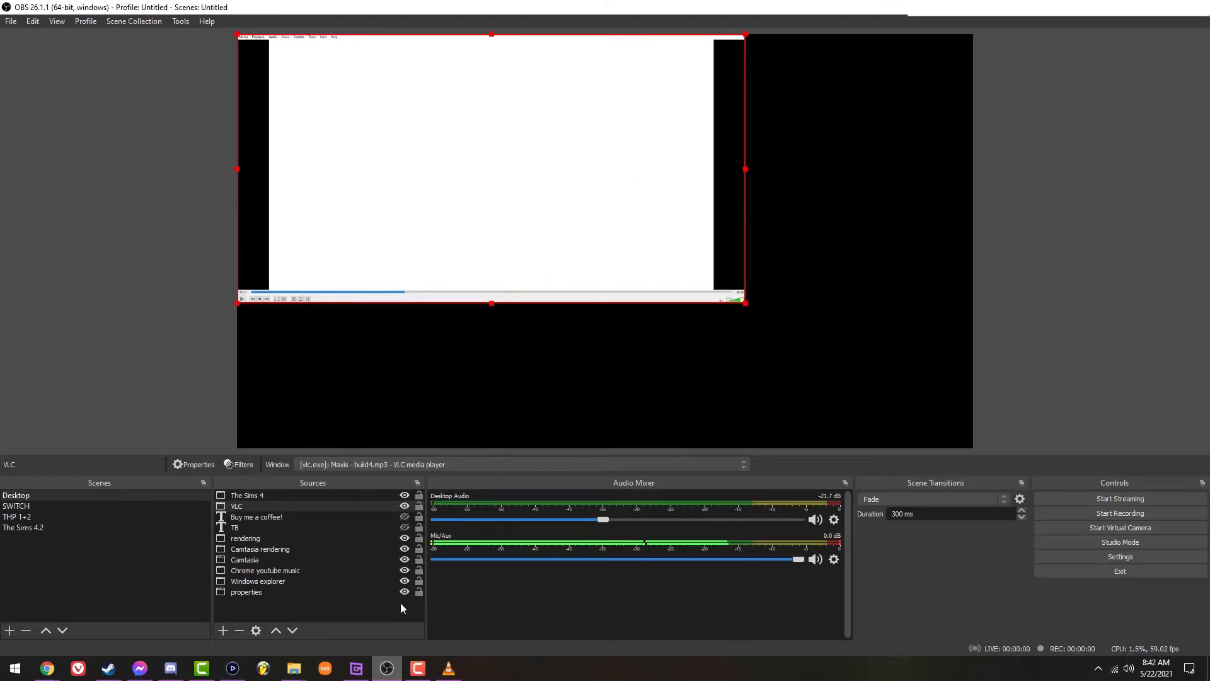
Step: Deselect the VLC source and show the OBS recordings folder
click(684, 343)
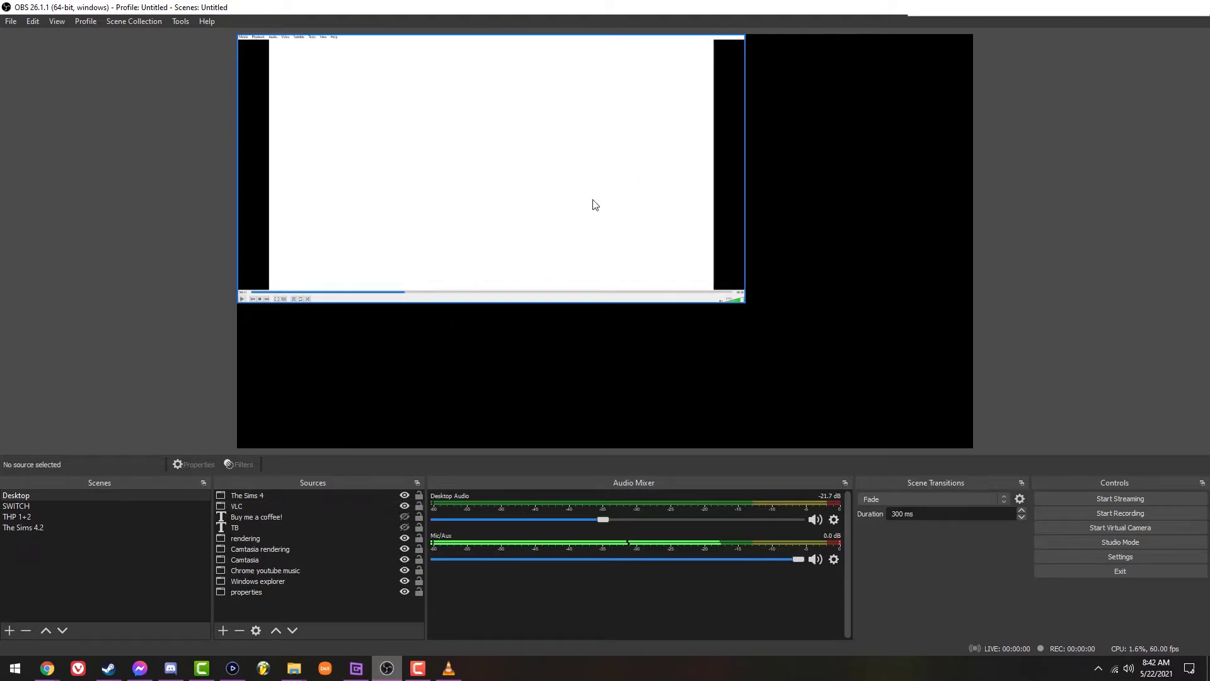
click(17, 23)
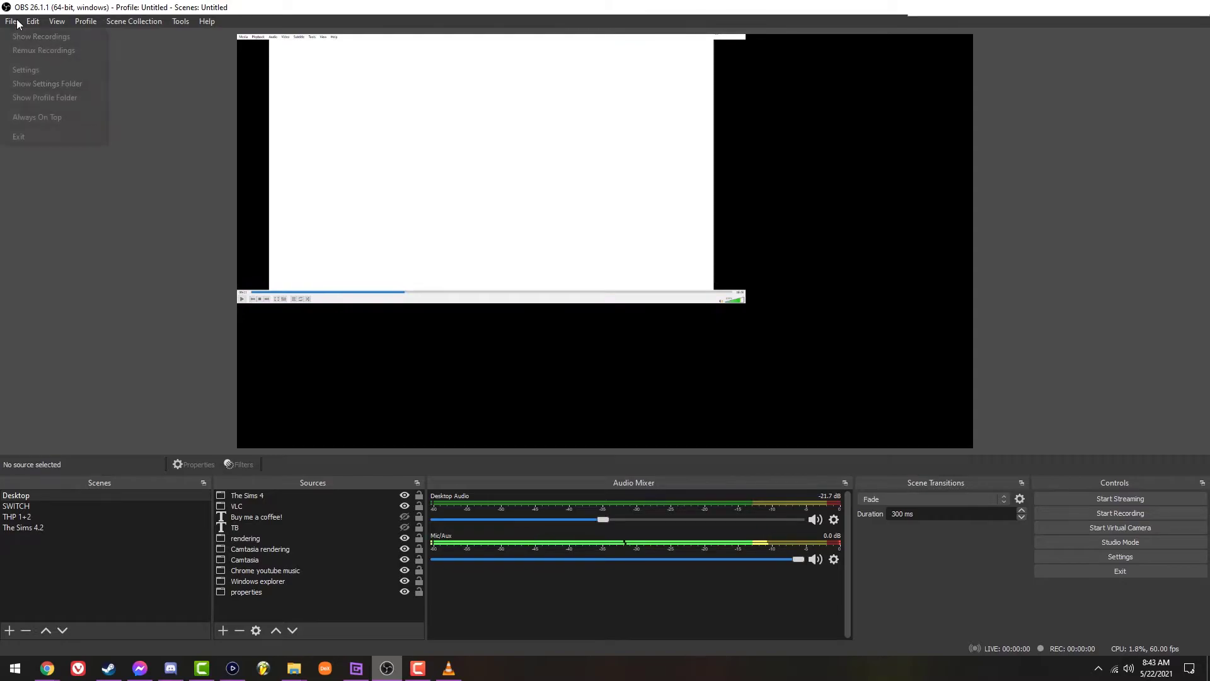
mouse_move(181, 22)
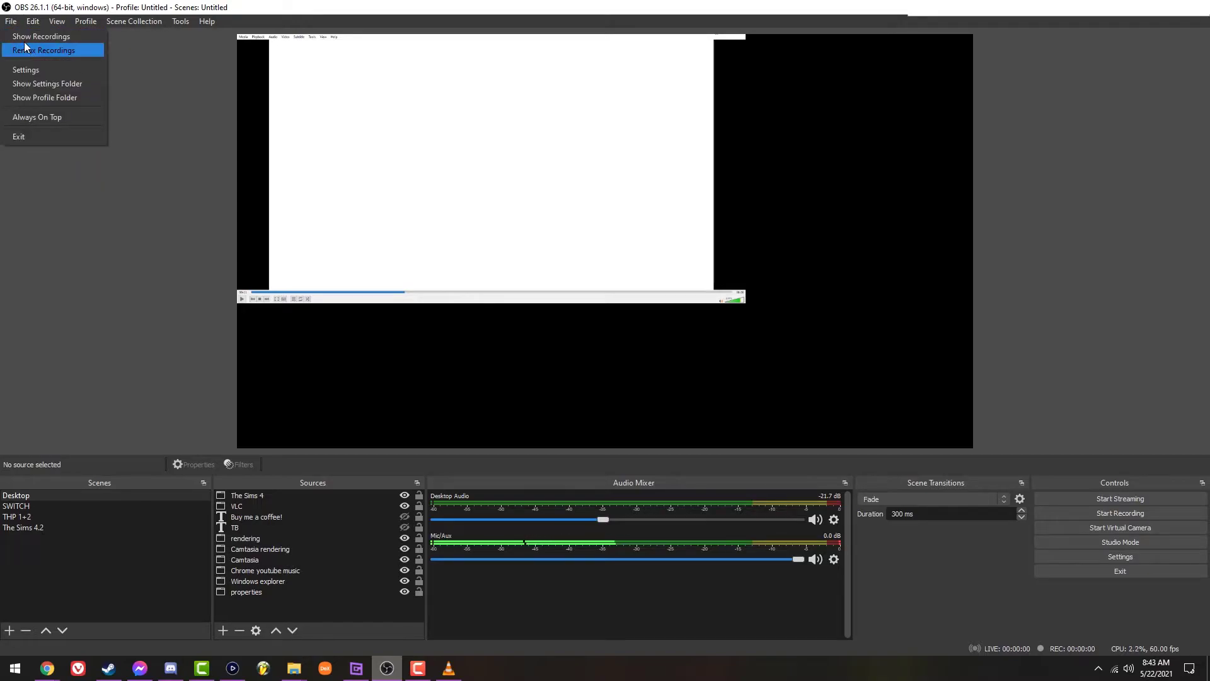
click(26, 37)
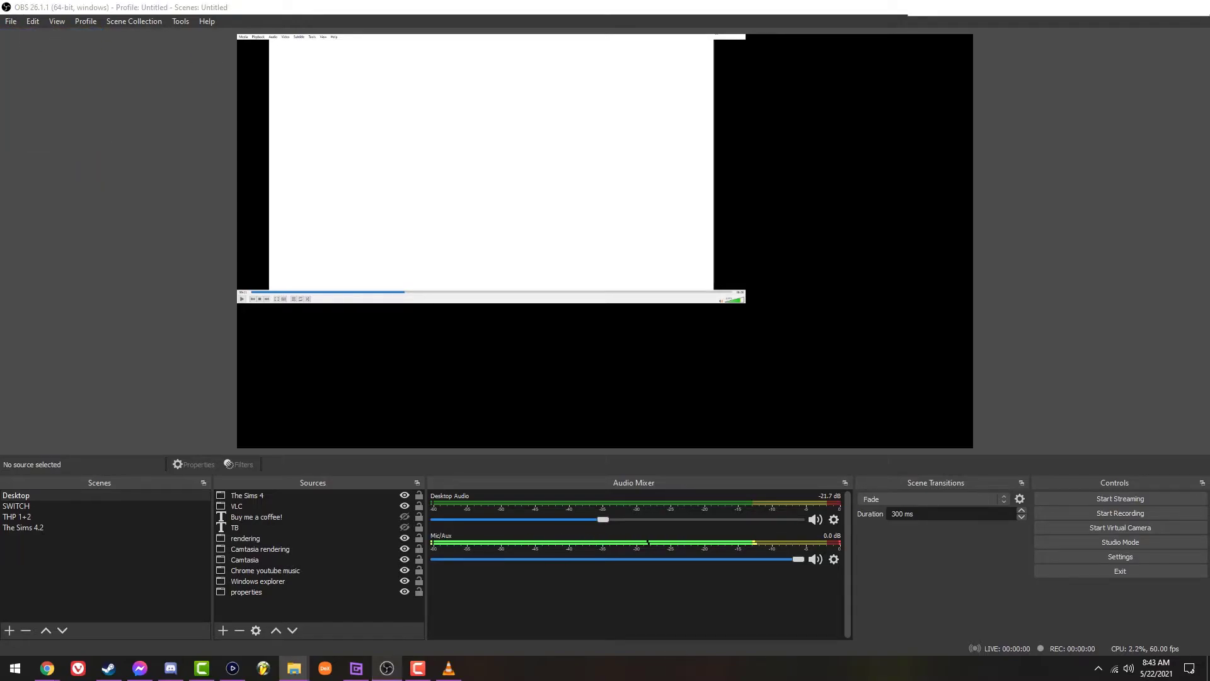
click(57, 267)
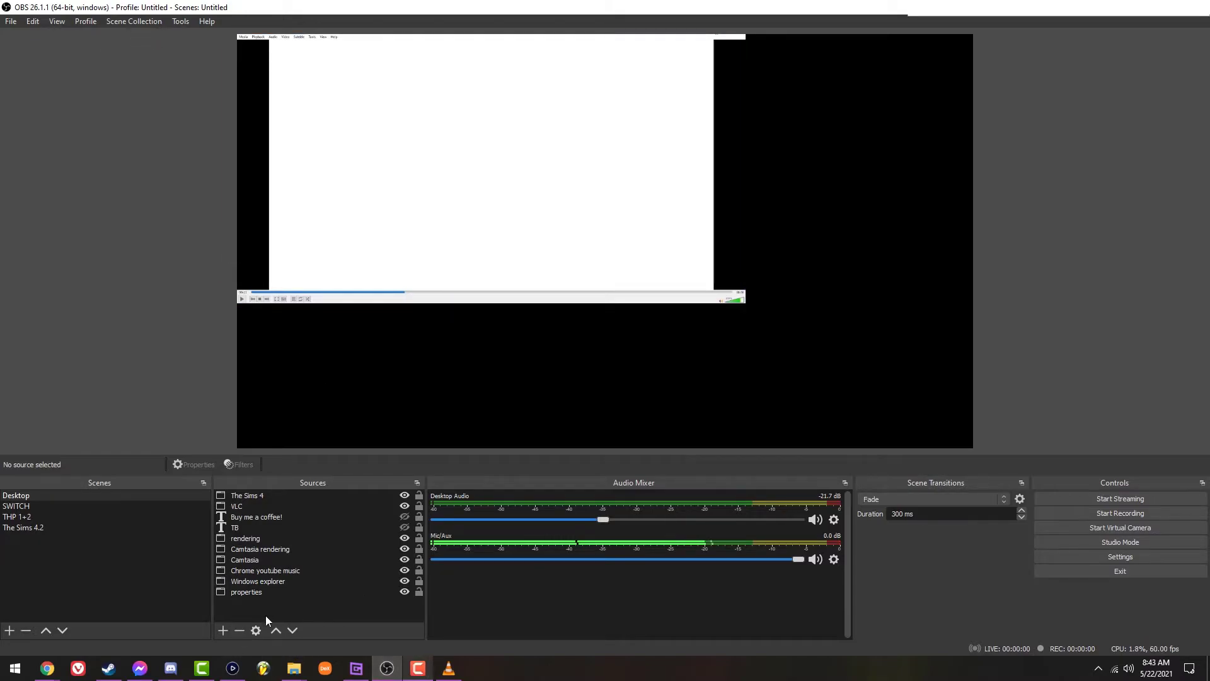
Step: Review the Audio and Output pages of the OBS settings, leaving them without applying changes
click(1098, 555)
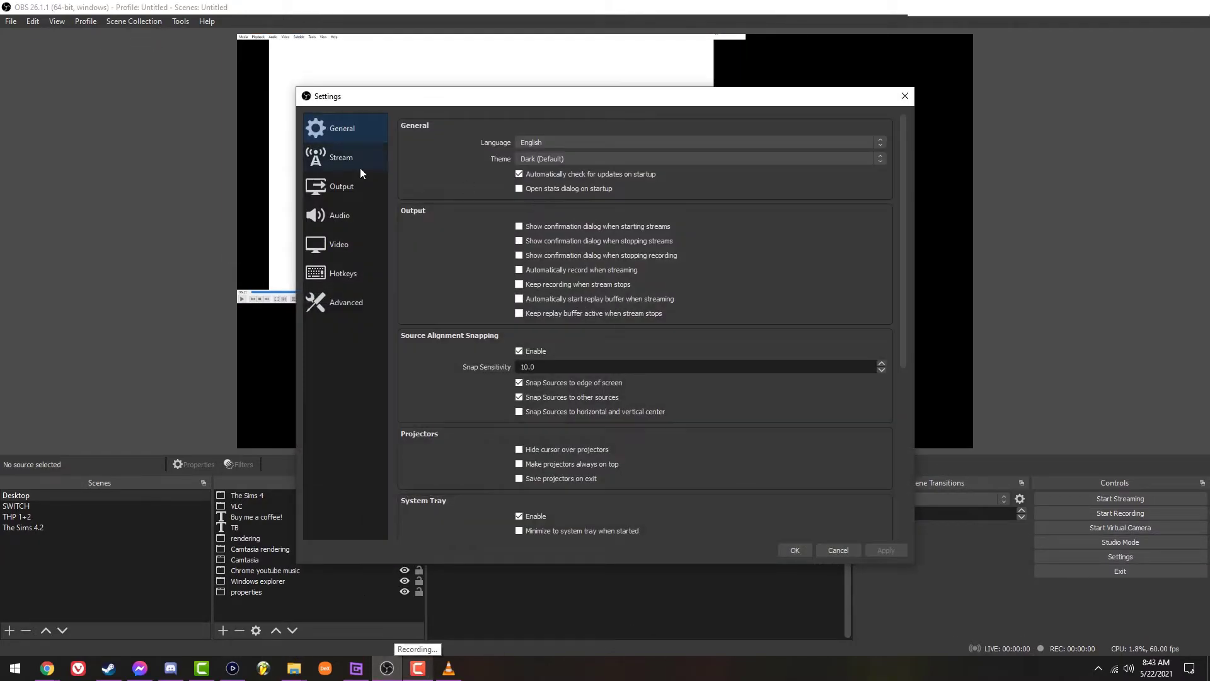
click(348, 218)
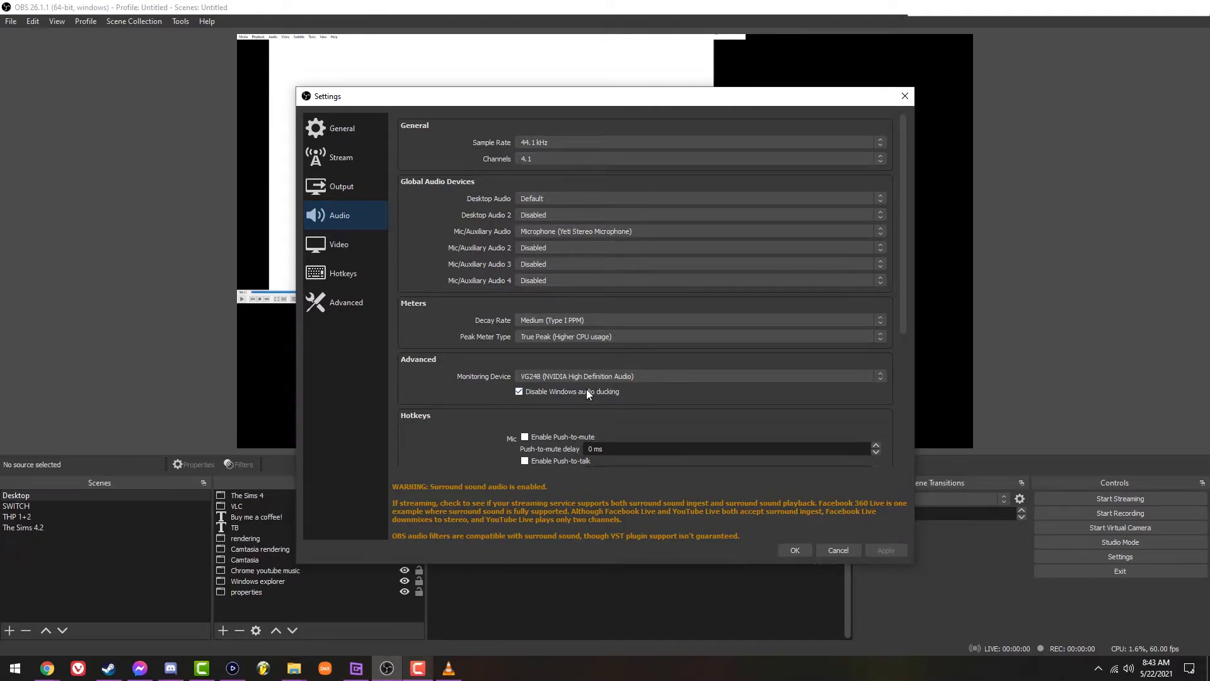
click(361, 196)
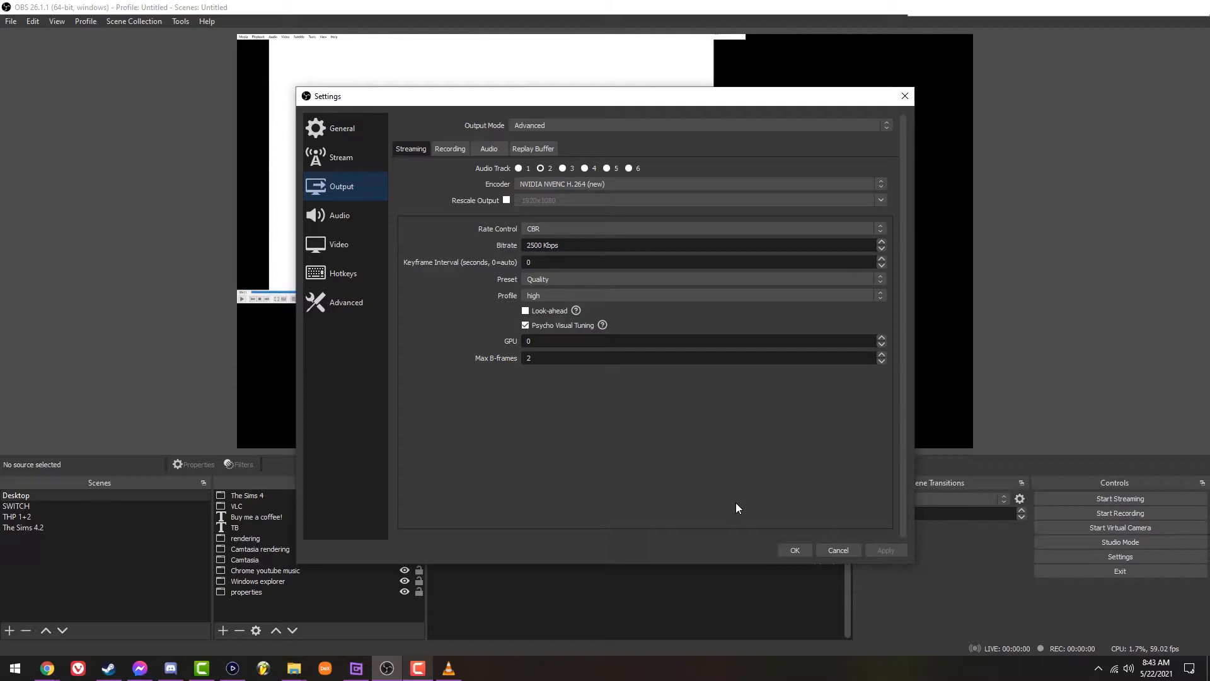
click(838, 549)
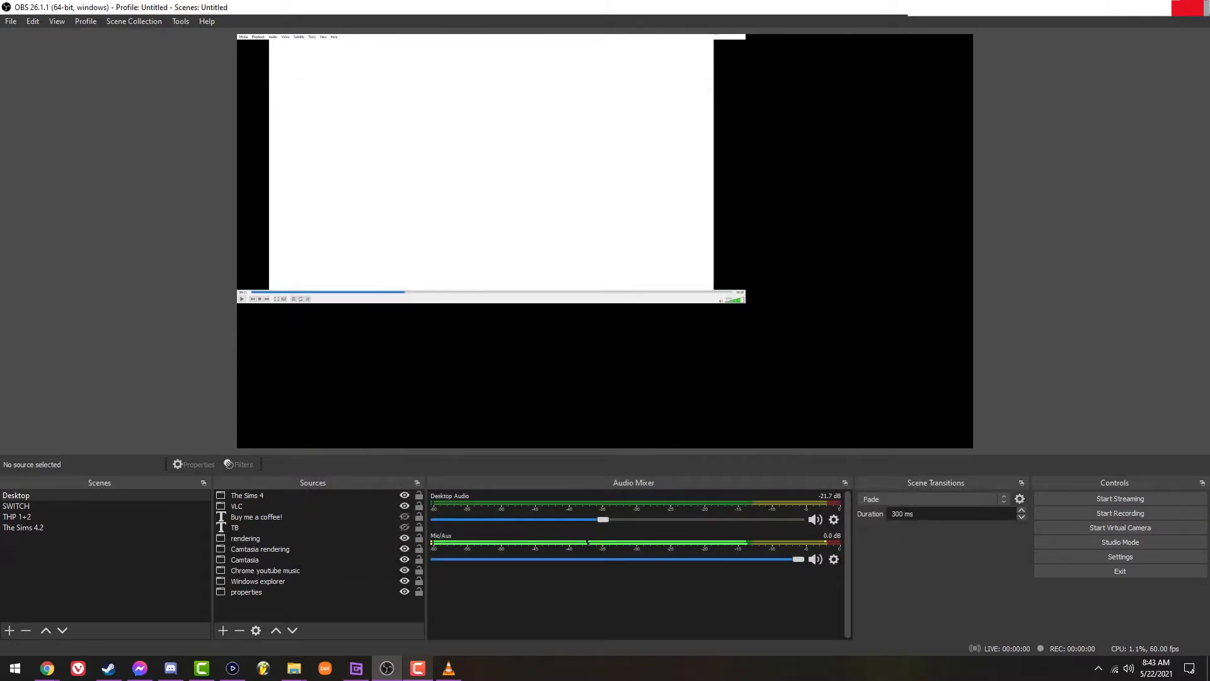
Step: Close OBS and the Game Capture HD window to get back to the desktop
click(1191, 8)
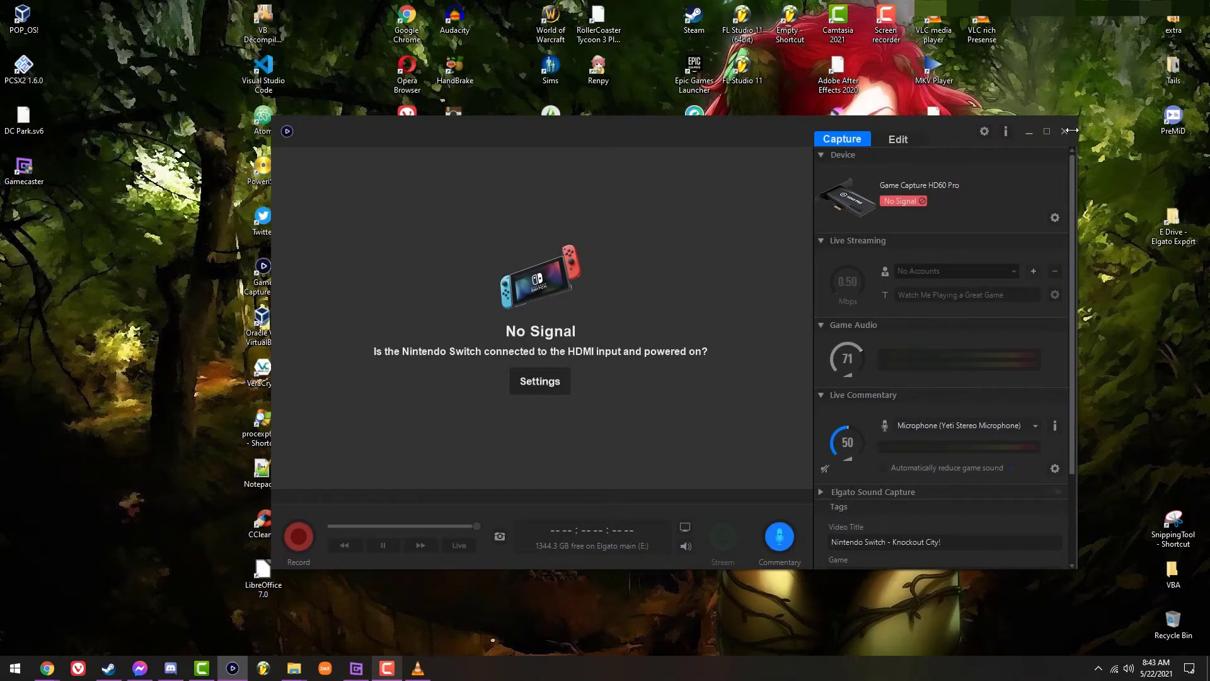
click(1065, 131)
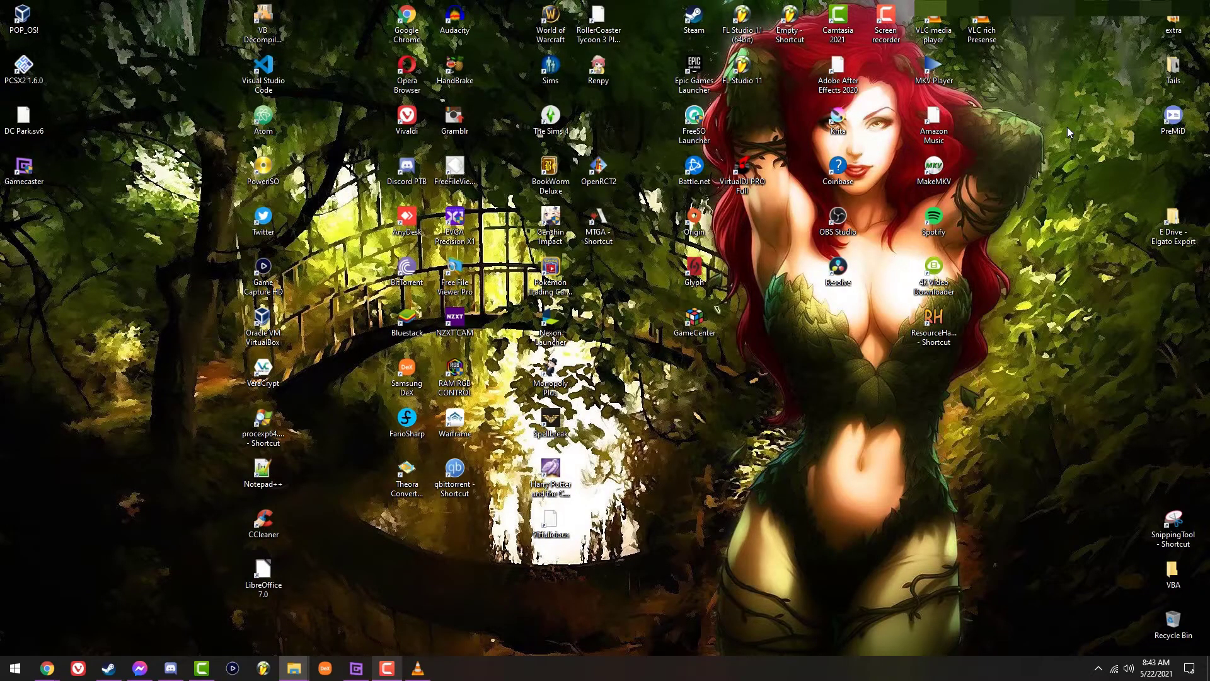
Step: Move the Gamecaster desktop icon between the Coinbase and OBS Studio icons and clear the selection
drag(24, 168, 741, 133)
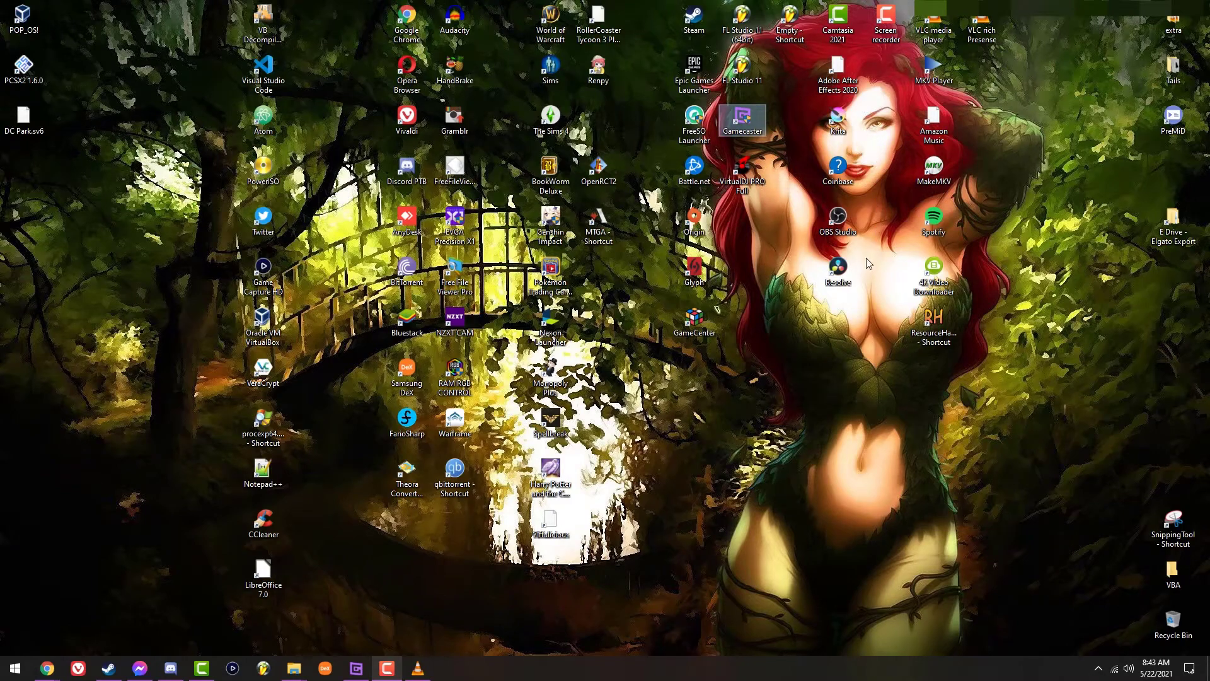
drag(742, 120, 790, 271)
drag(855, 214, 854, 251)
drag(798, 286, 840, 234)
click(797, 242)
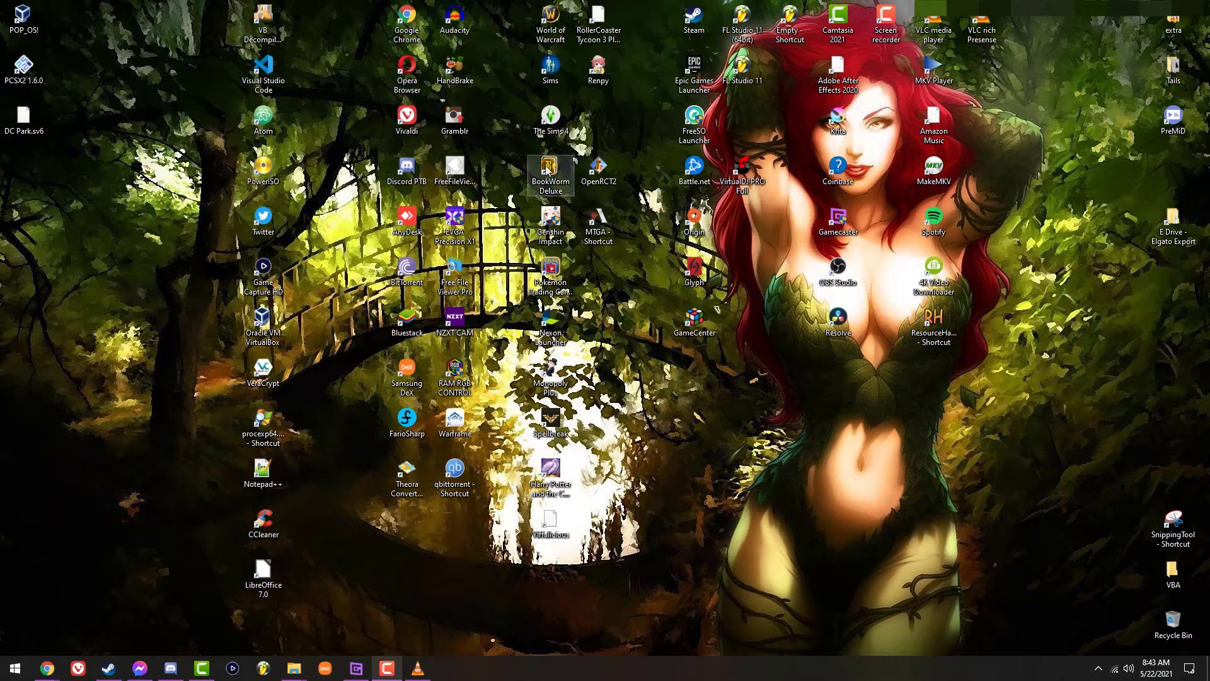
Step: Launch HandBrake, accept the queue recovery, and load the 2021-05-22_07-25-01_Source recording in a maximized window
double_click(458, 74)
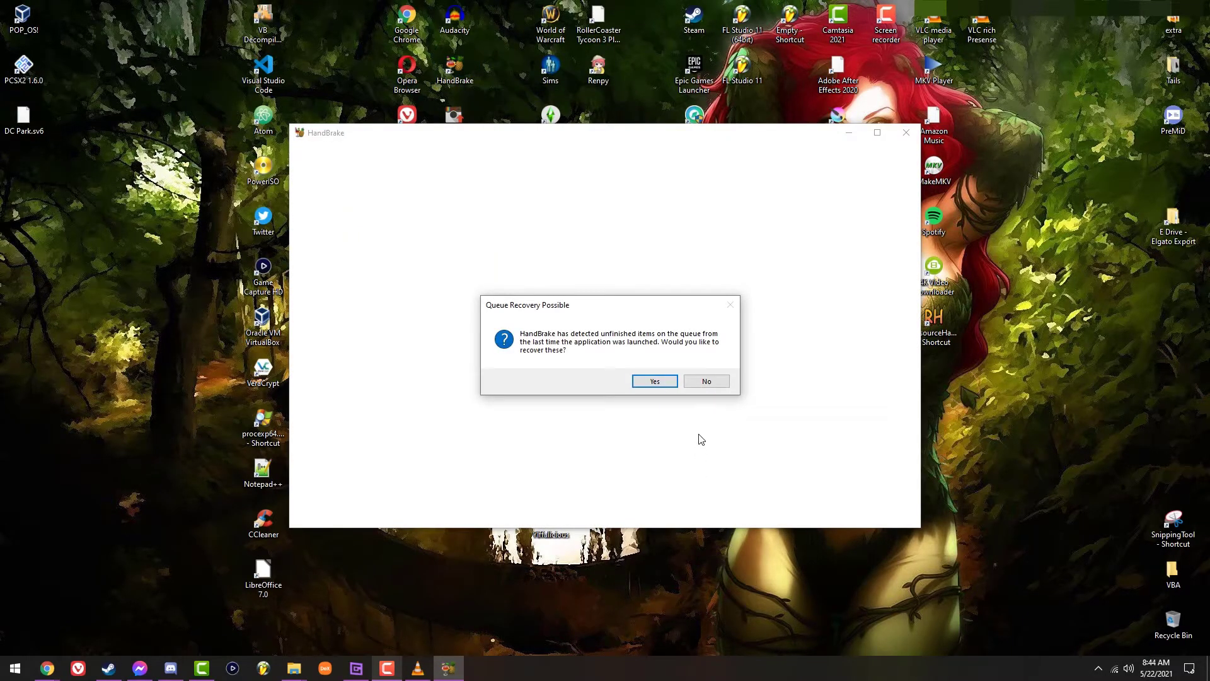
click(672, 382)
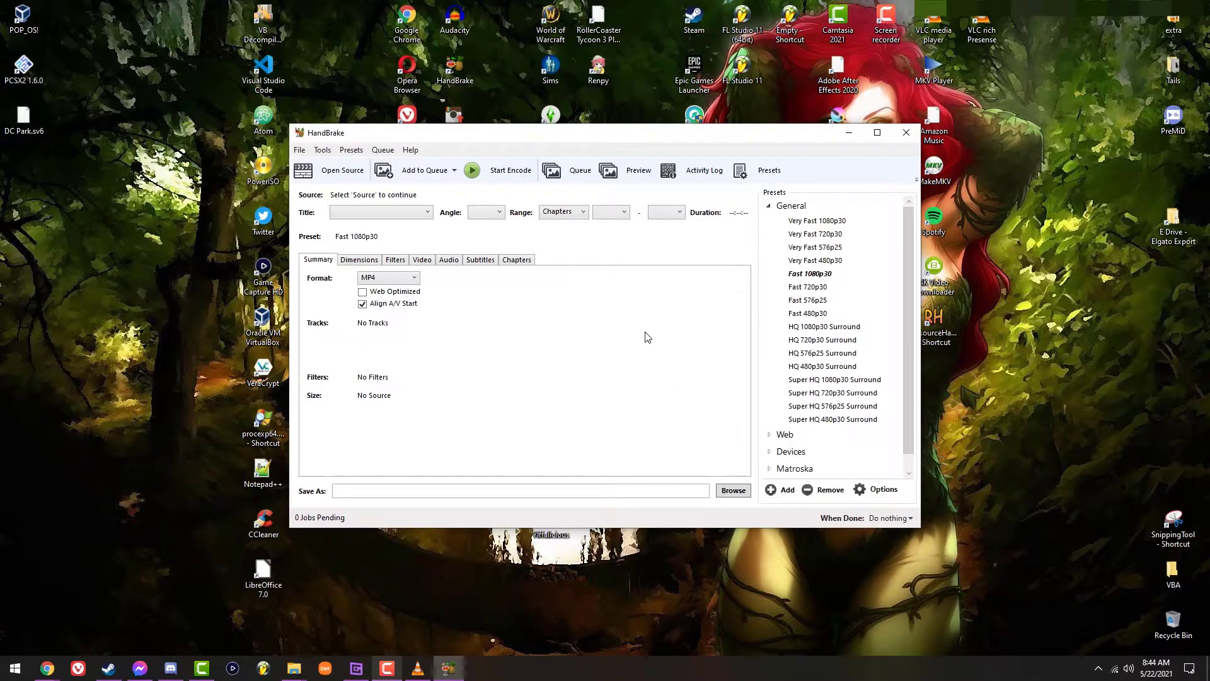
click(354, 172)
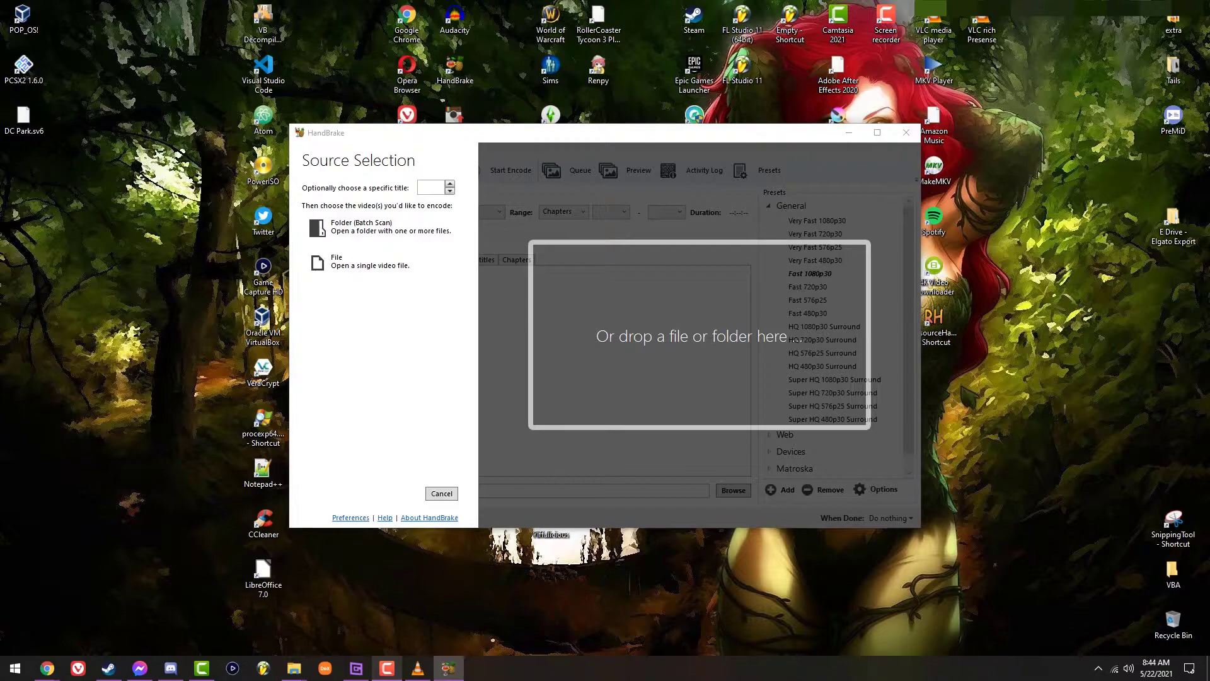
drag(308, 362, 754, 355)
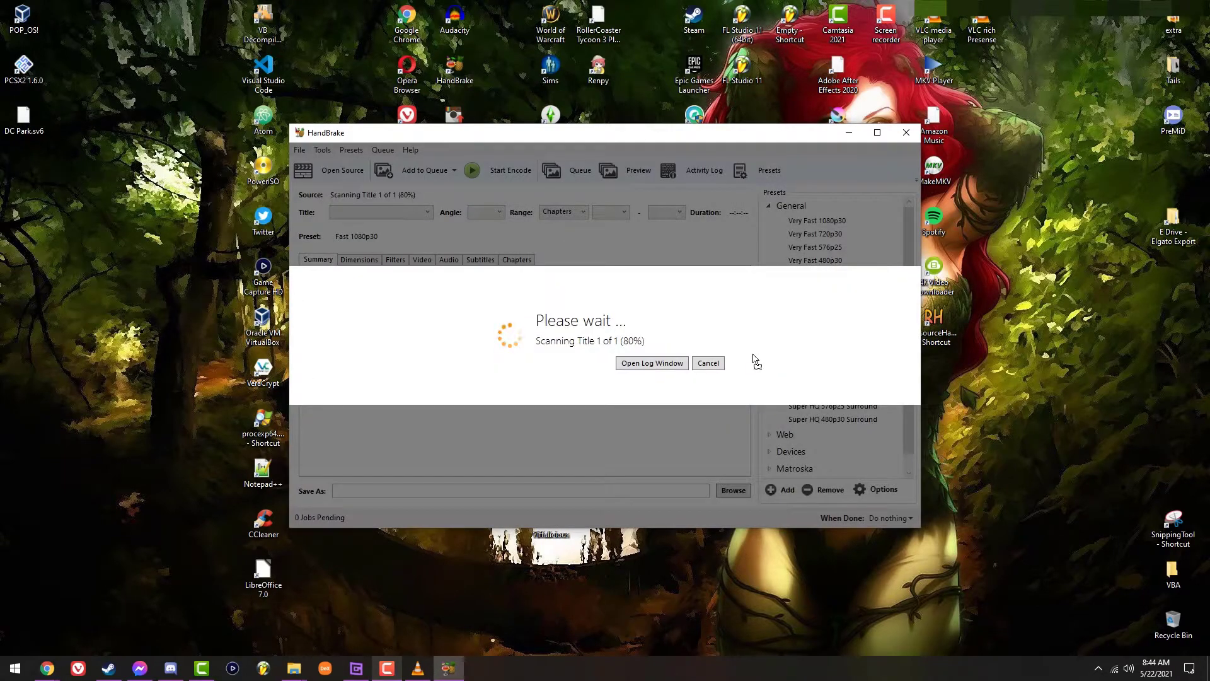
click(877, 132)
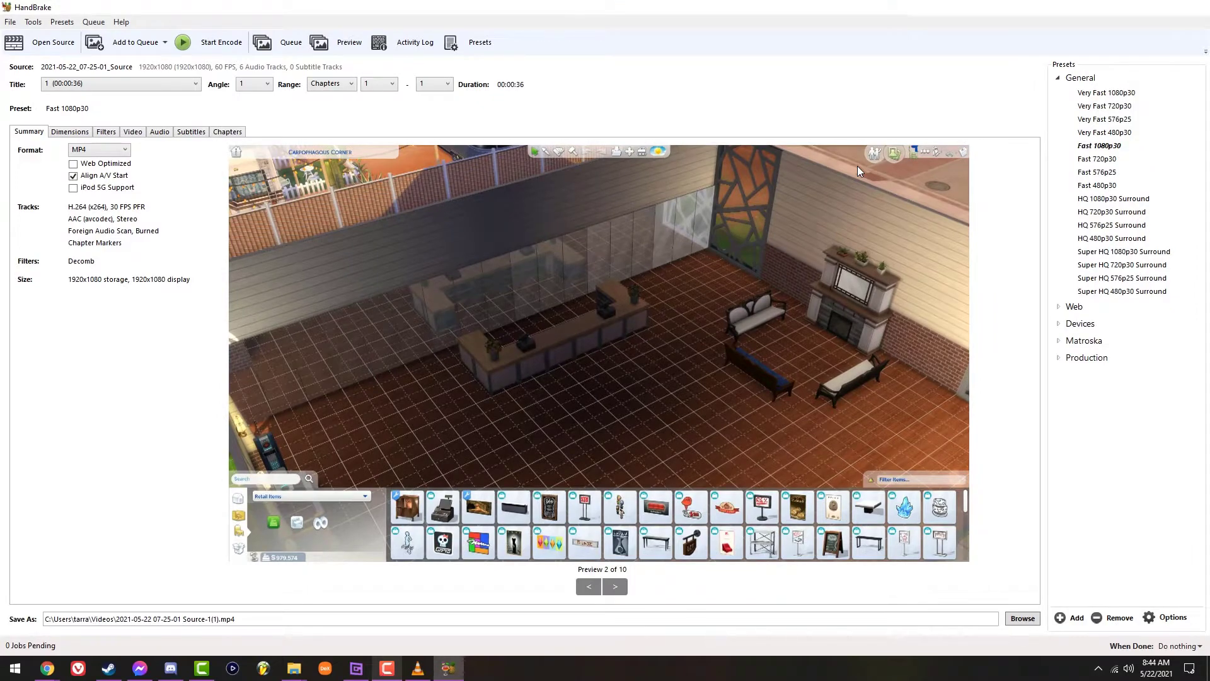
Step: Add all remaining audio tracks of the recording to the encode
click(137, 132)
click(164, 132)
click(39, 160)
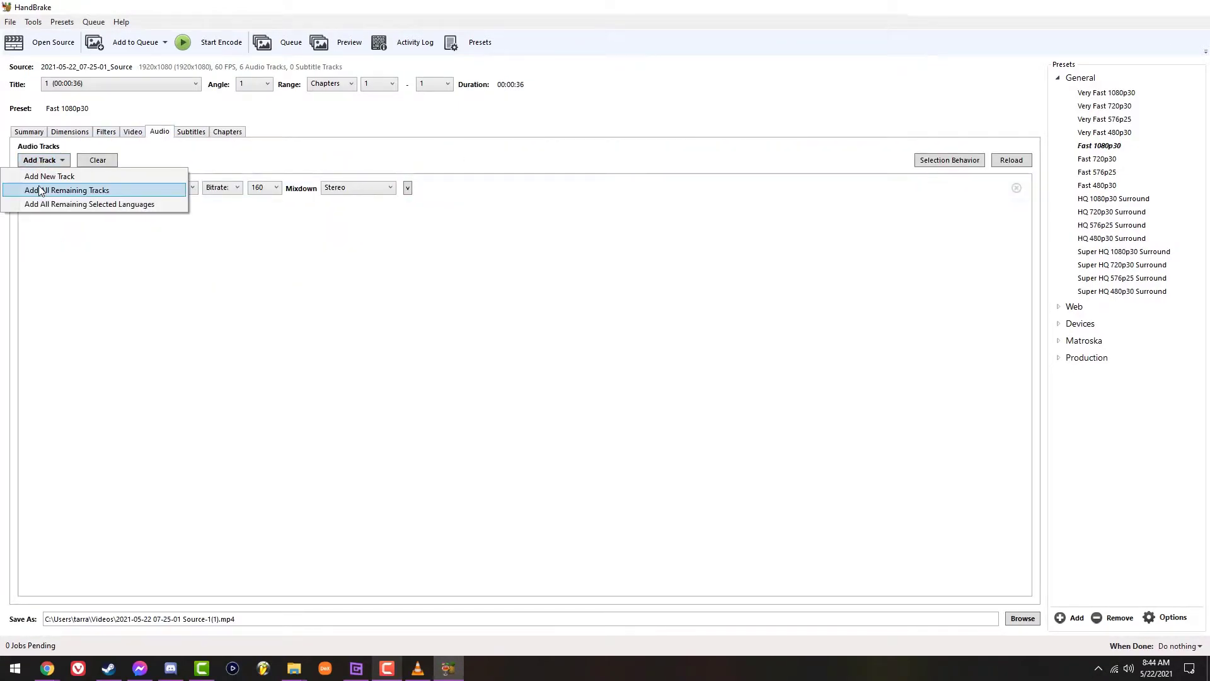
click(42, 190)
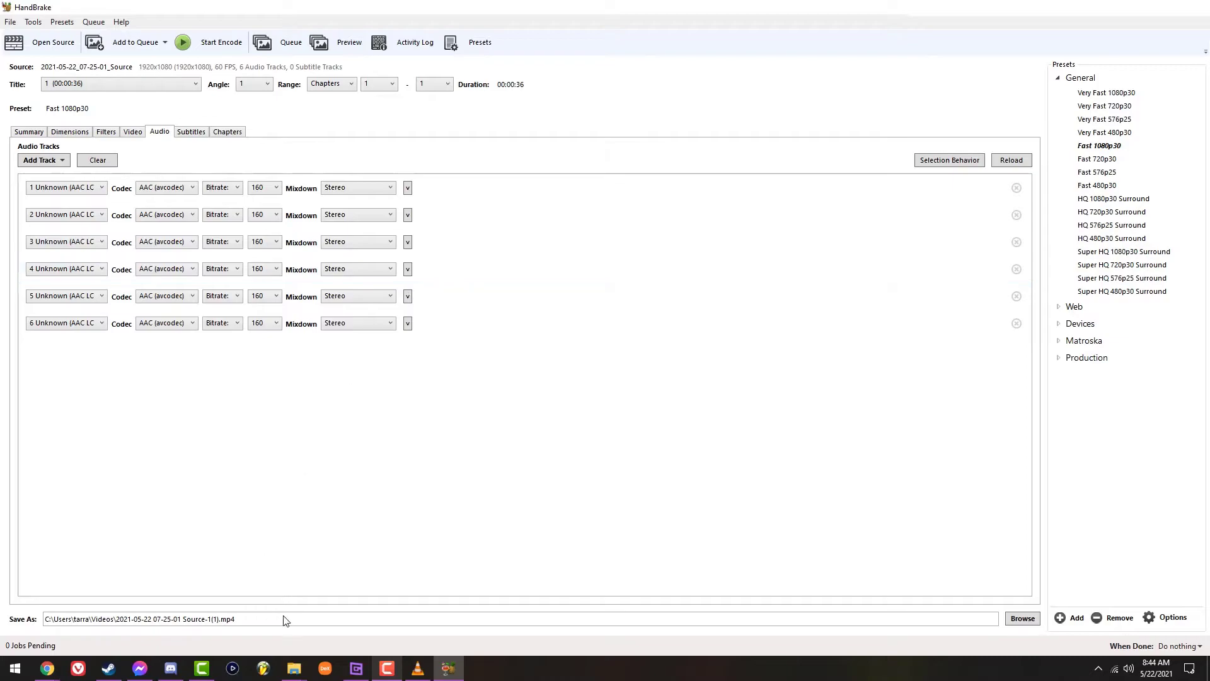
Step: Set the output destination to the handbrake folder inside Videos, keeping the proposed MP4 file name
click(1022, 619)
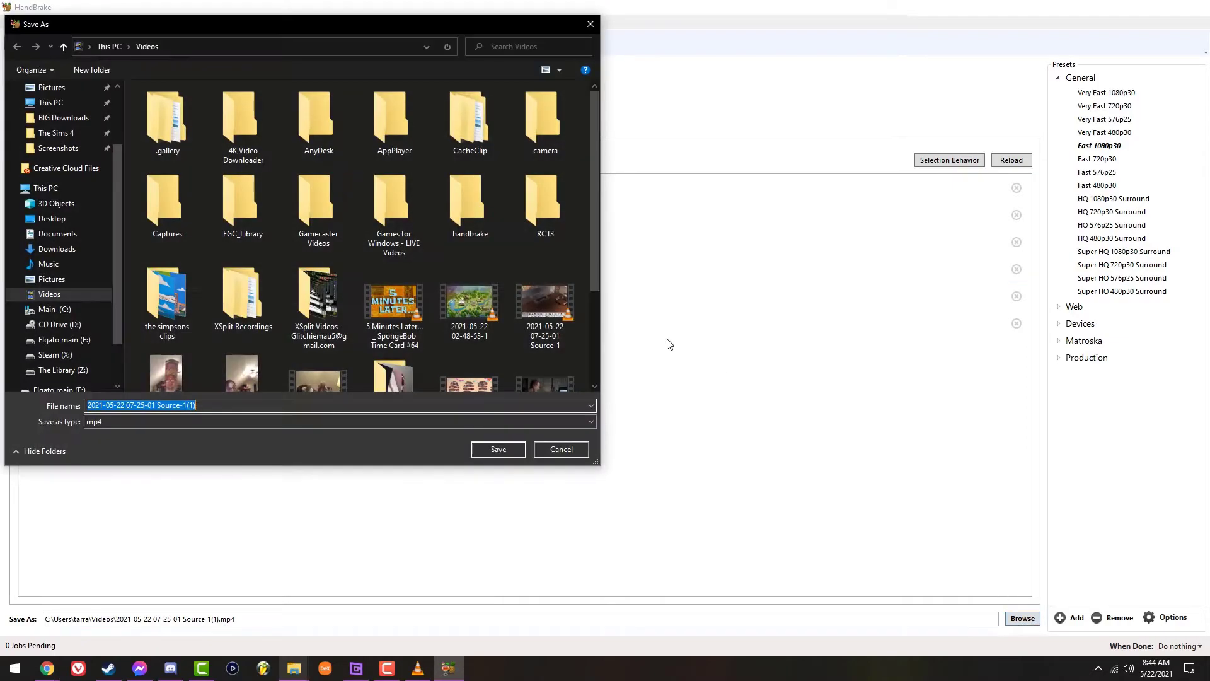
drag(595, 462, 775, 367)
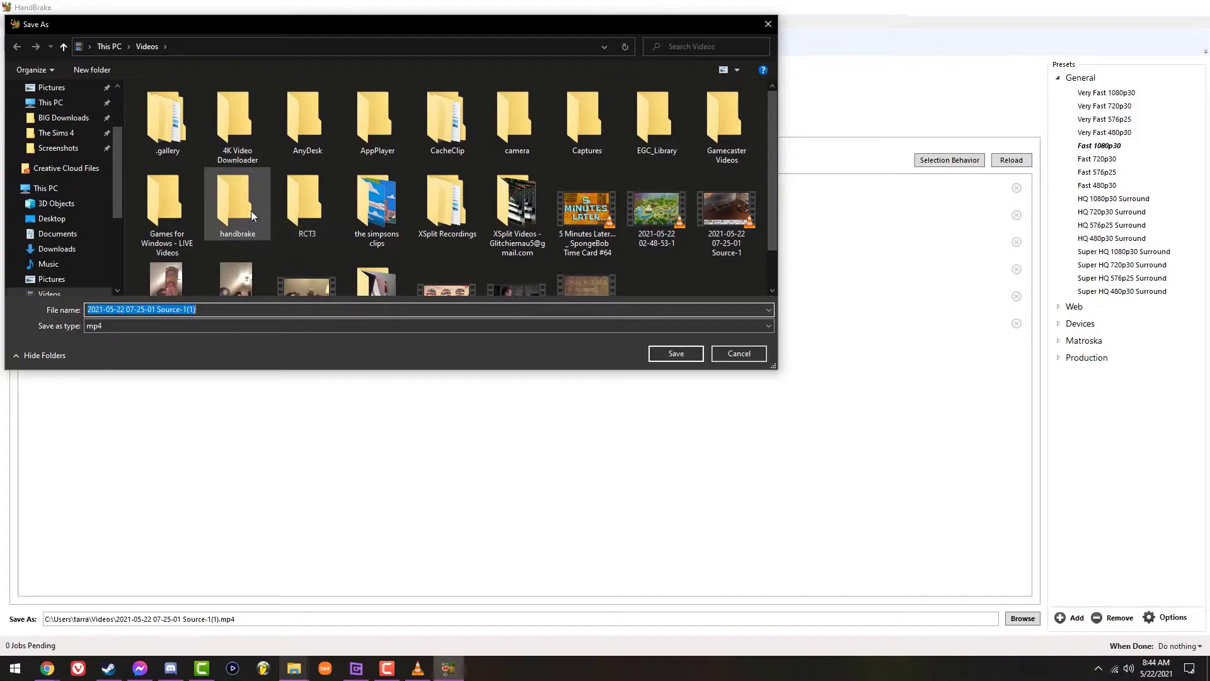
double_click(246, 191)
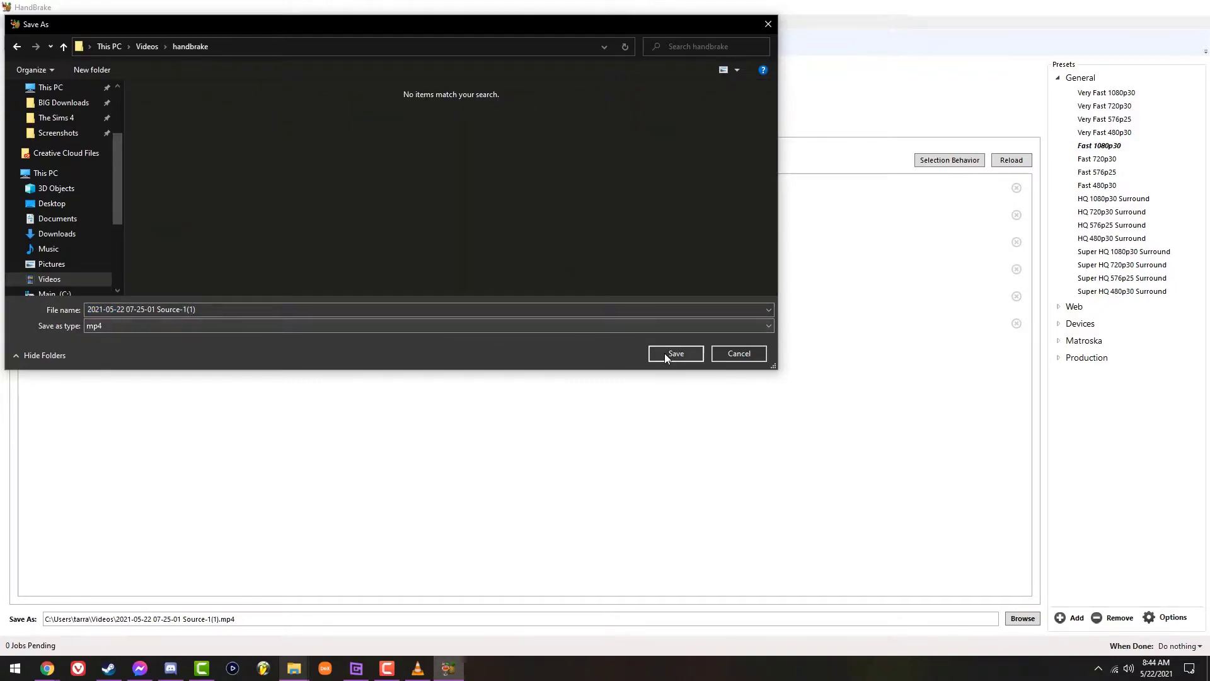
click(666, 353)
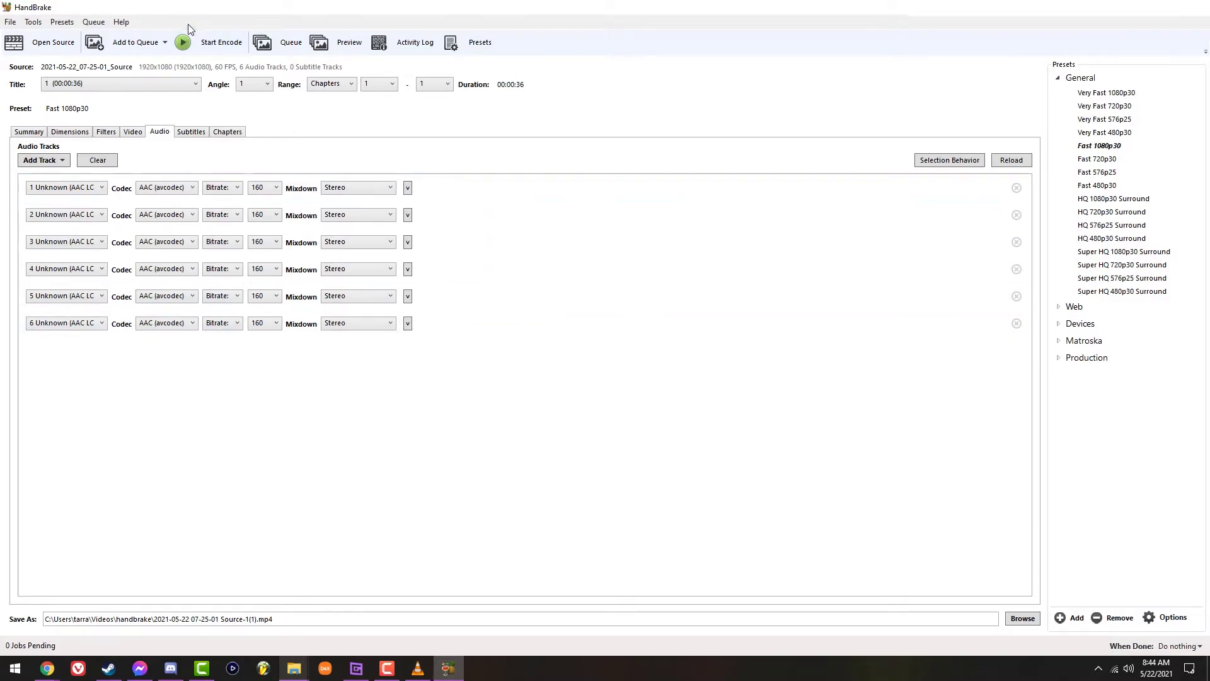
Step: Set the bitrate of all six audio tracks to 320
click(265, 187)
click(259, 297)
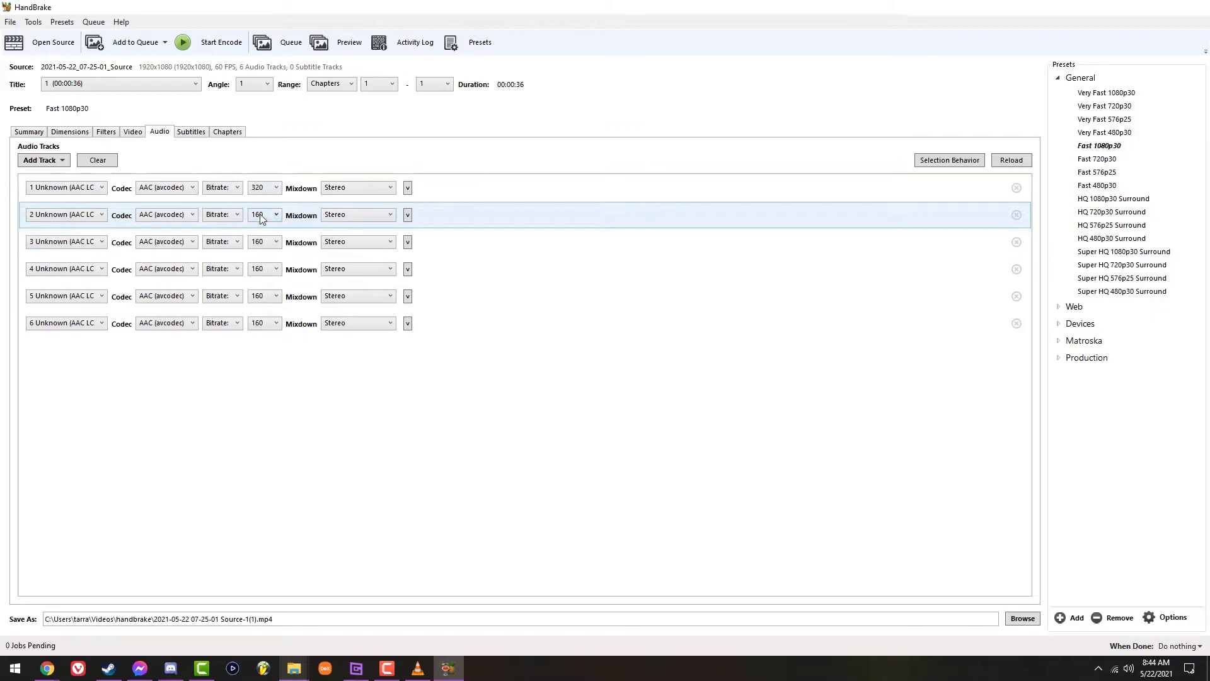
click(265, 214)
click(257, 324)
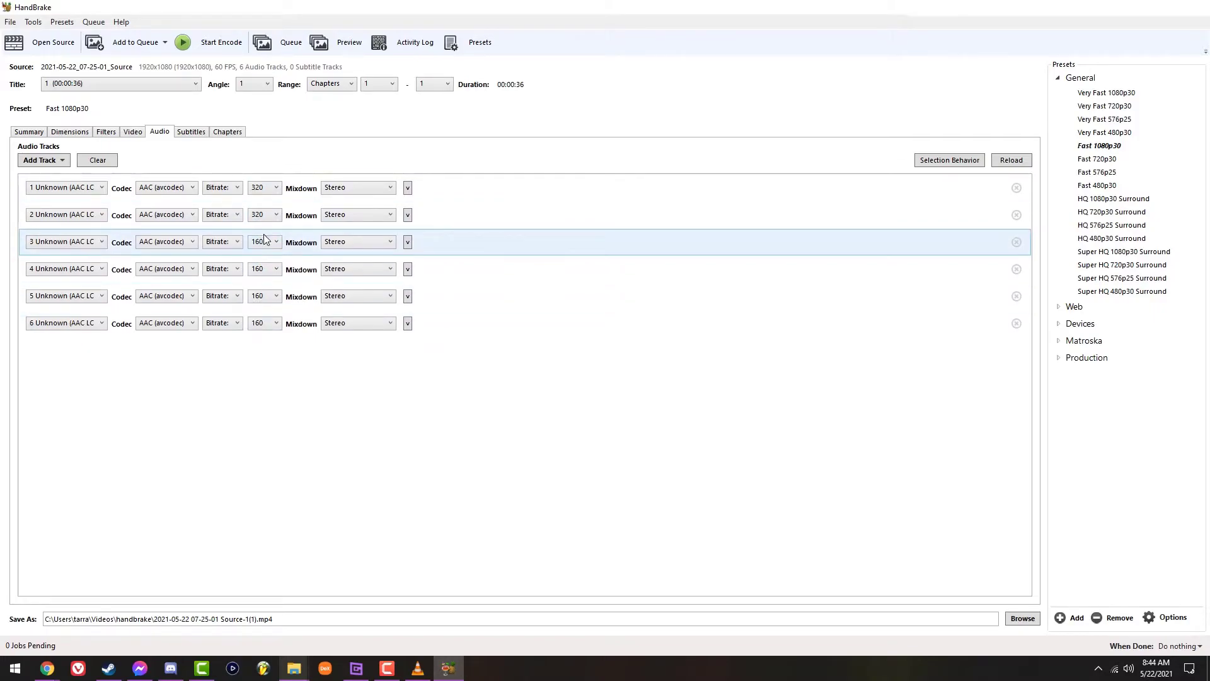
Step: Expand the additional options of all six audio tracks to show their track names
click(408, 241)
click(408, 215)
click(408, 187)
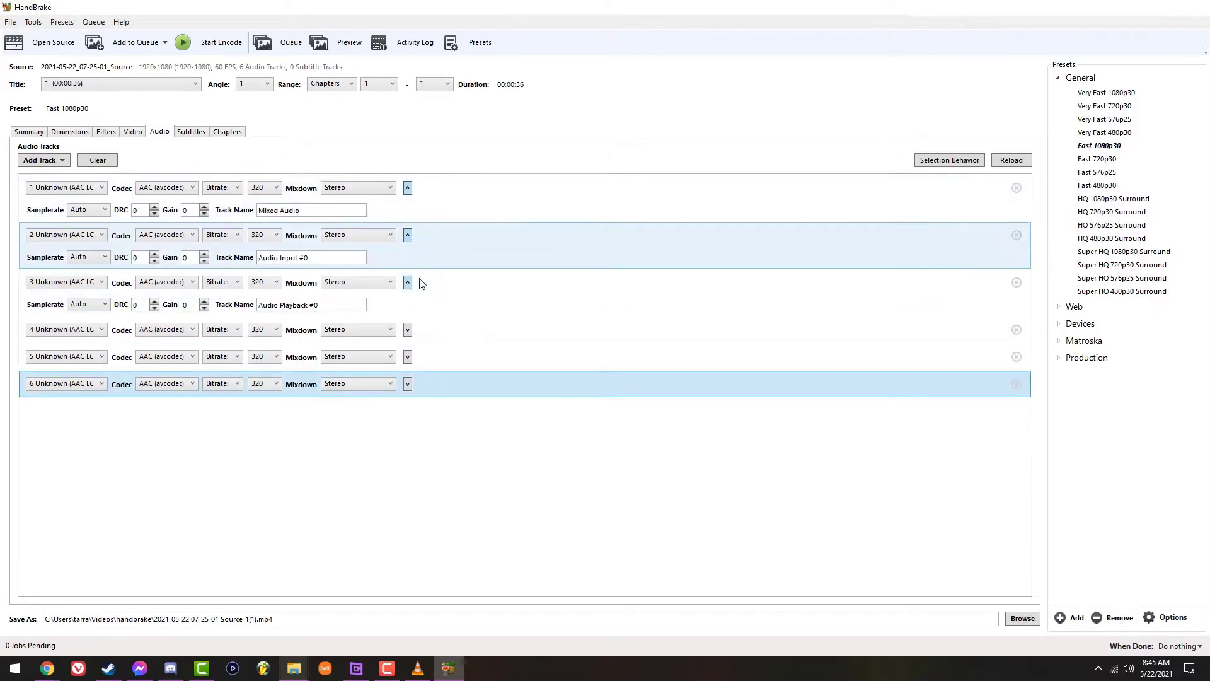
click(418, 328)
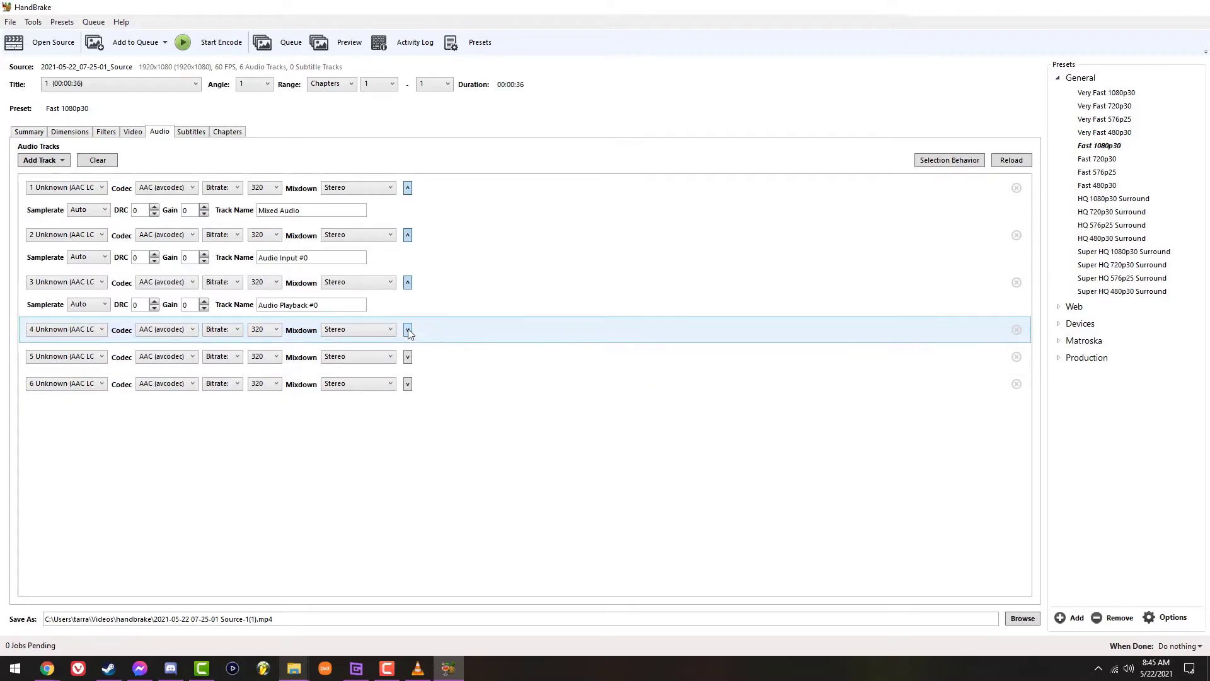
click(409, 330)
click(409, 377)
click(408, 424)
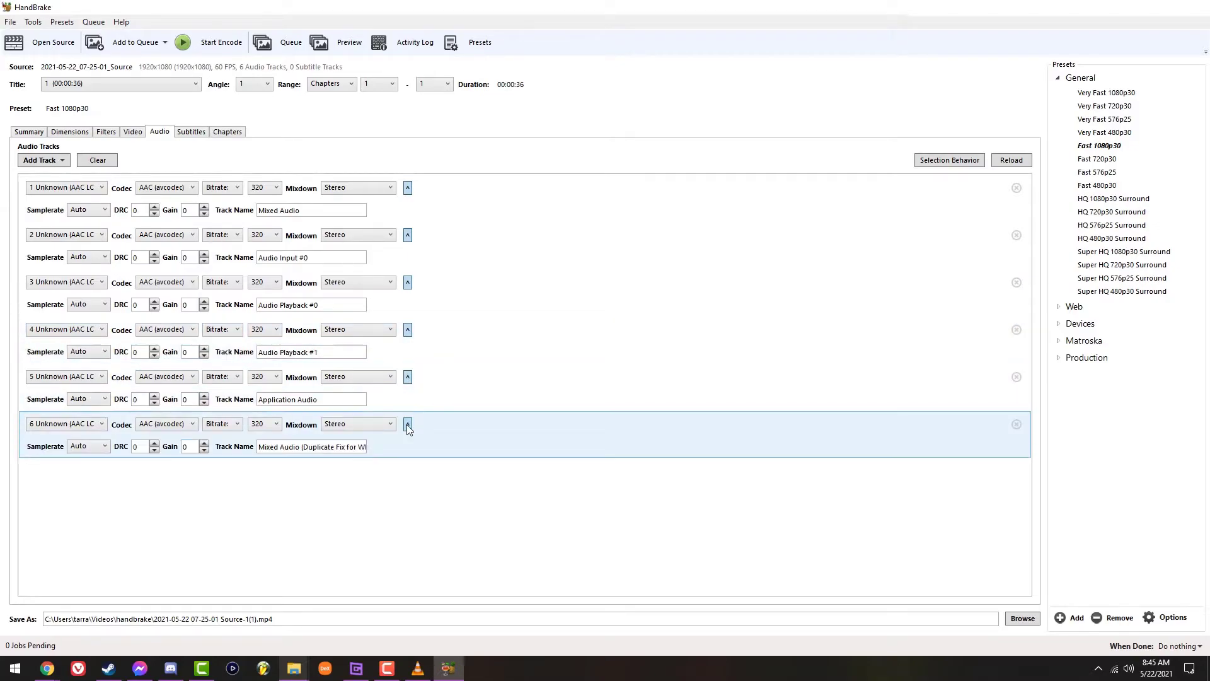
Step: Switch to VLC, view the recording's audio track list without changing it, and briefly play the video
click(418, 669)
right_click(452, 390)
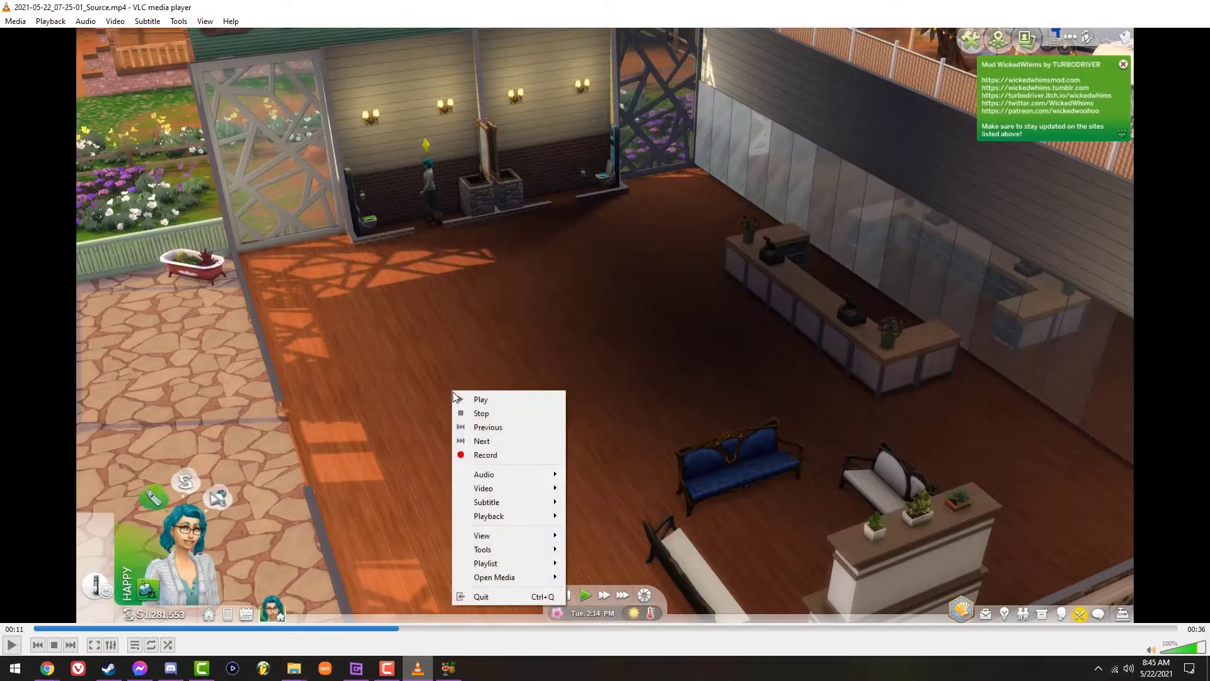
mouse_move(536, 474)
mouse_move(609, 479)
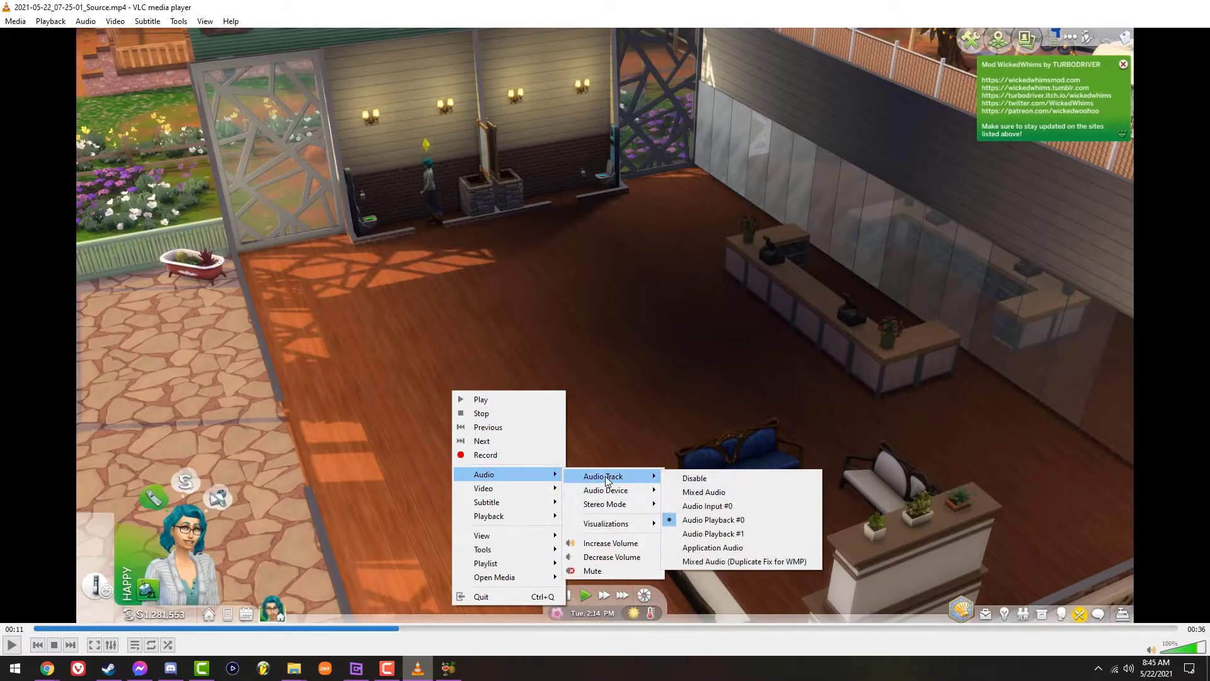
key(Escape)
key(Escape)
key(Escape)
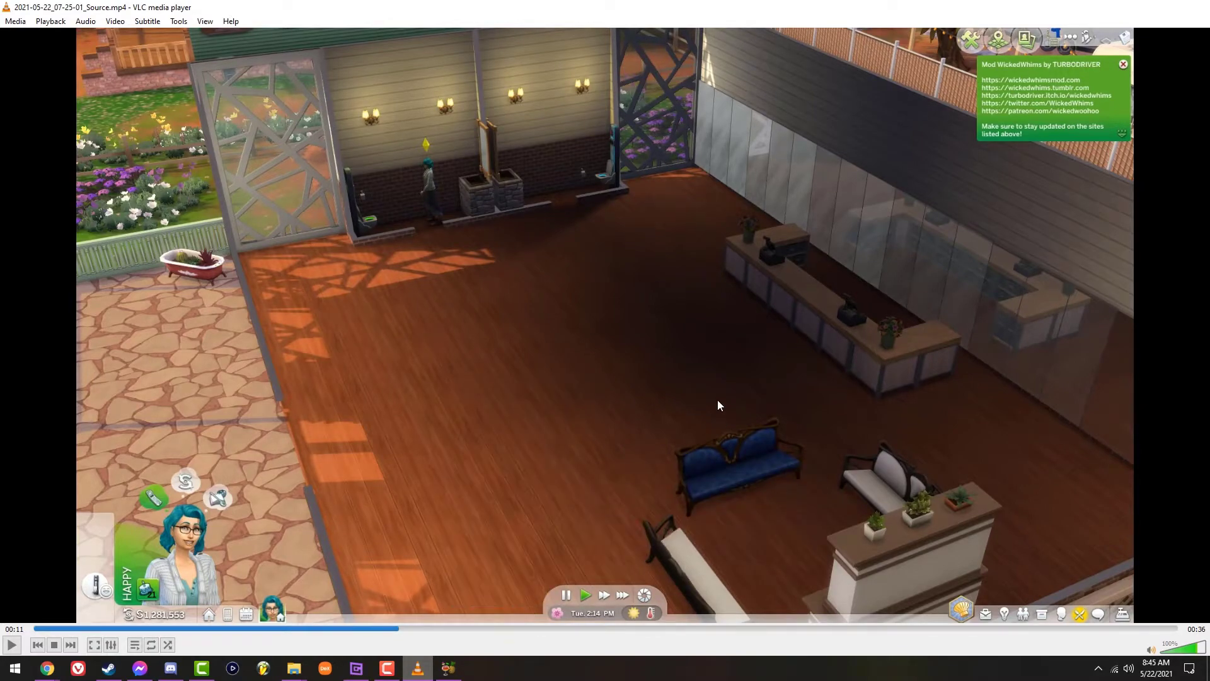
key(space)
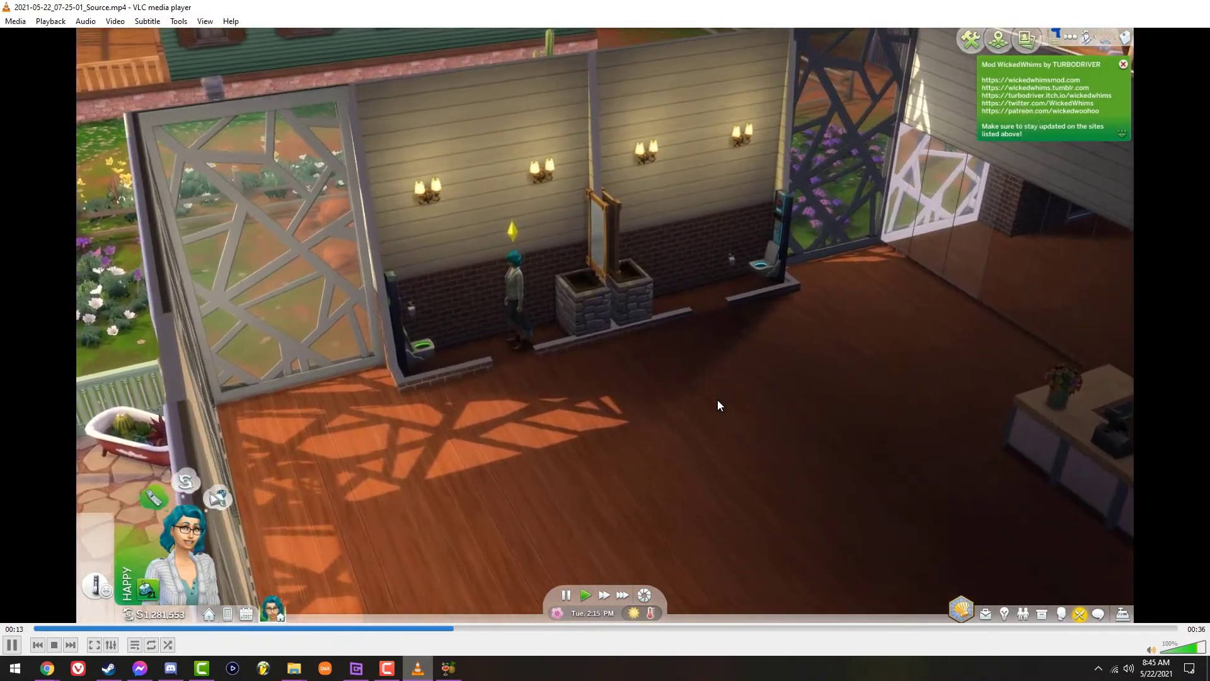
key(space)
Step: Return to HandBrake, clear the audio track list and add only source tracks 3 (Audio Playback #0) and 2 (Audio Input #0)
click(1130, 8)
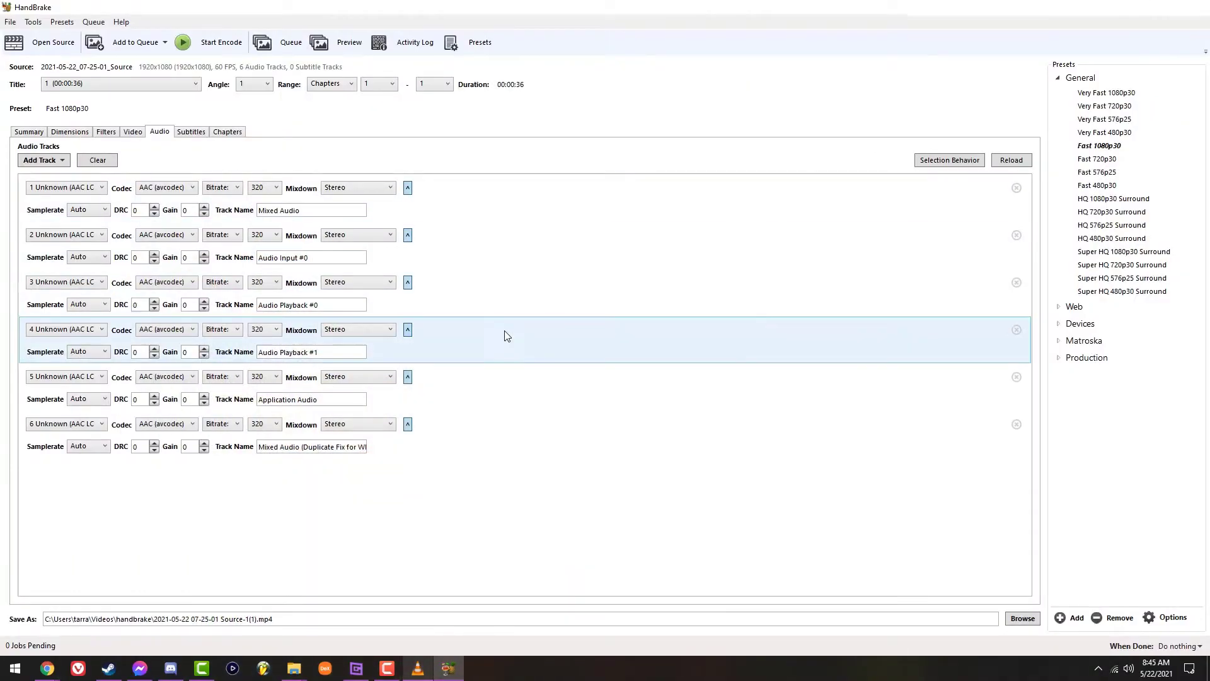
click(70, 333)
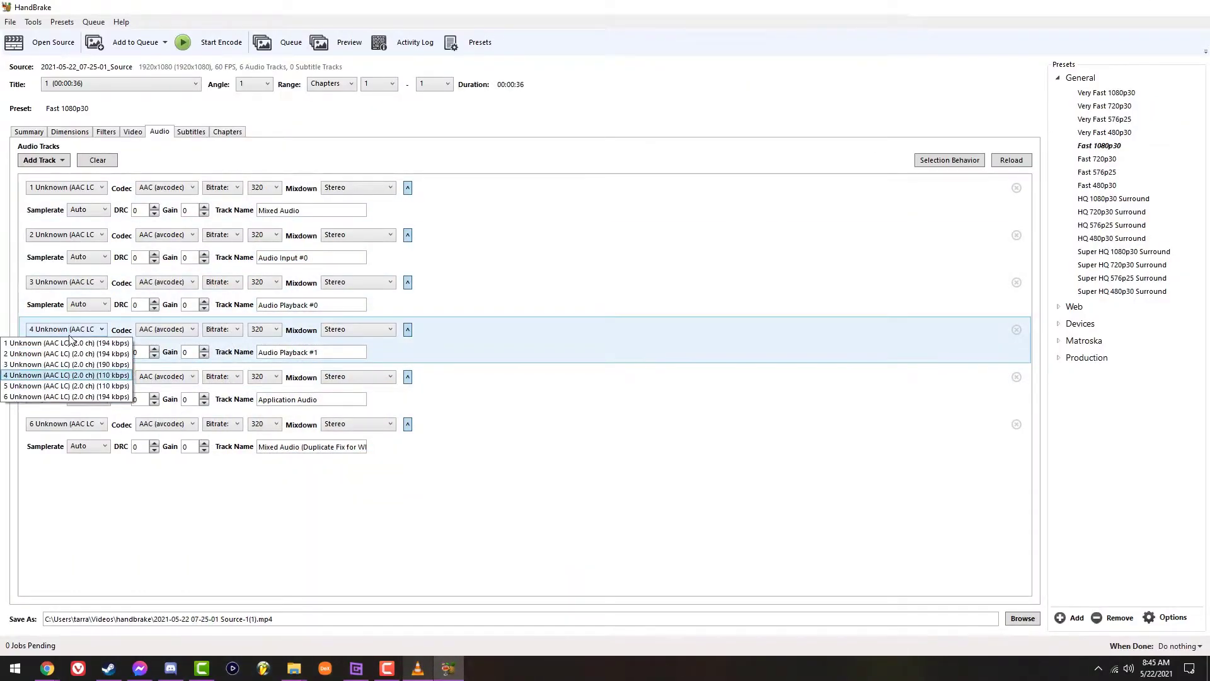
click(73, 331)
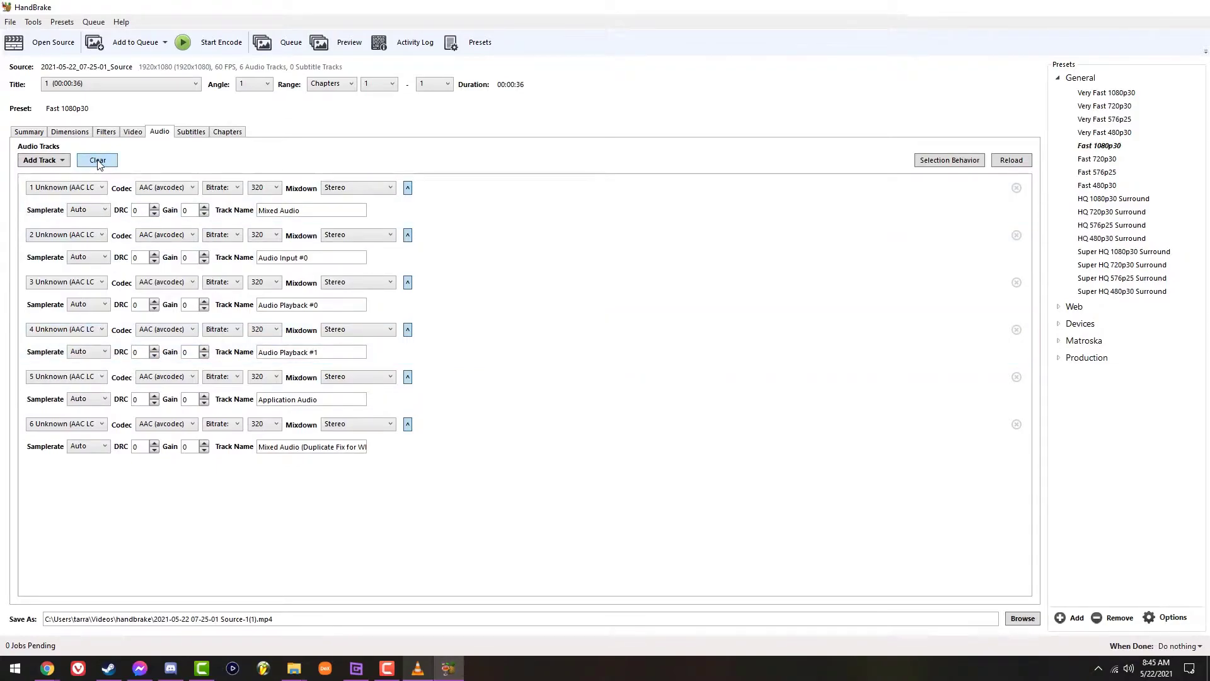
click(98, 161)
click(48, 162)
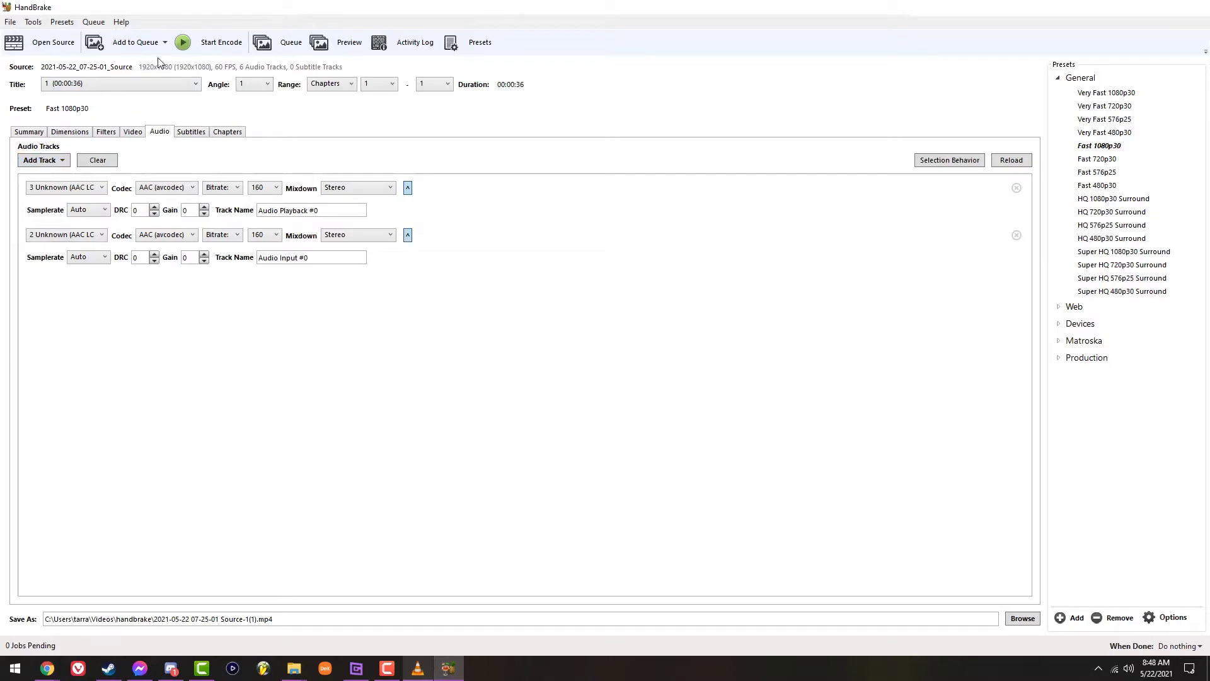
click(90, 23)
click(89, 22)
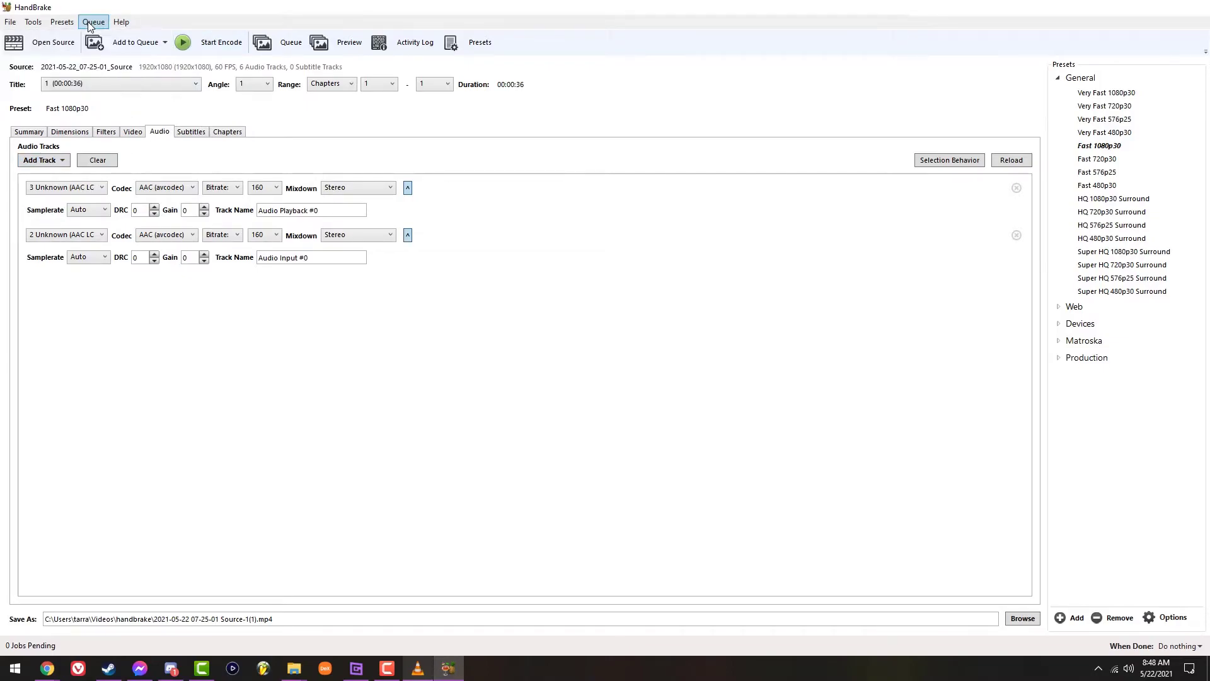
click(10, 25)
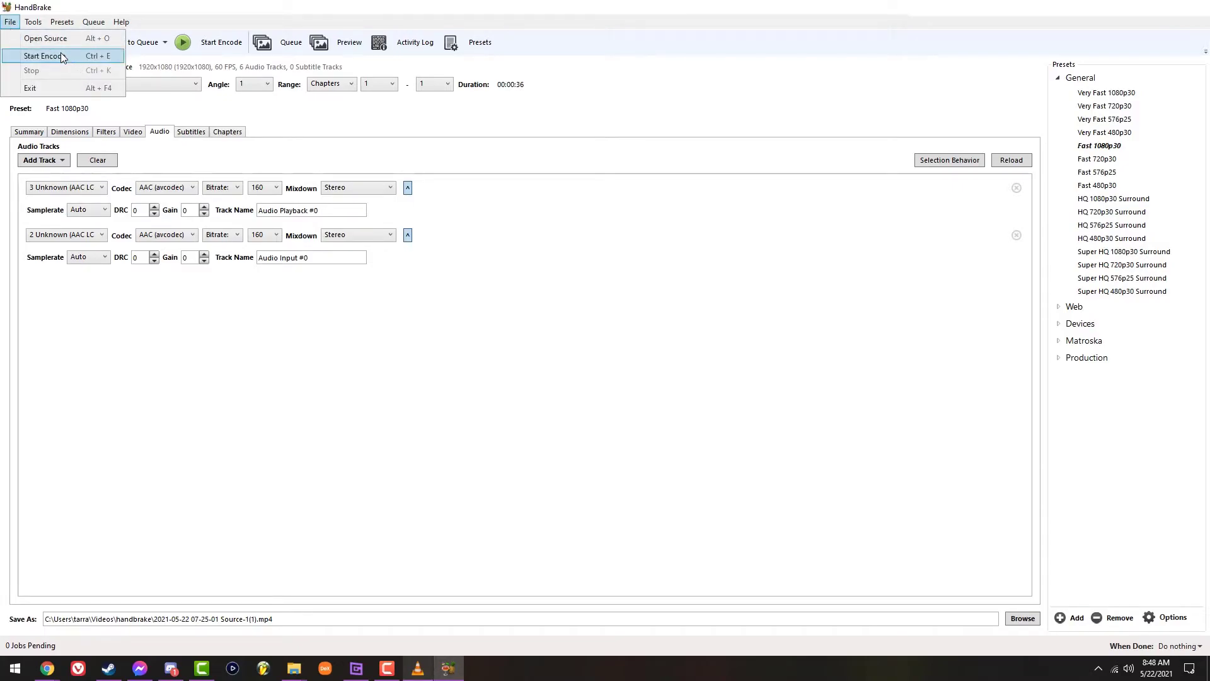
click(164, 255)
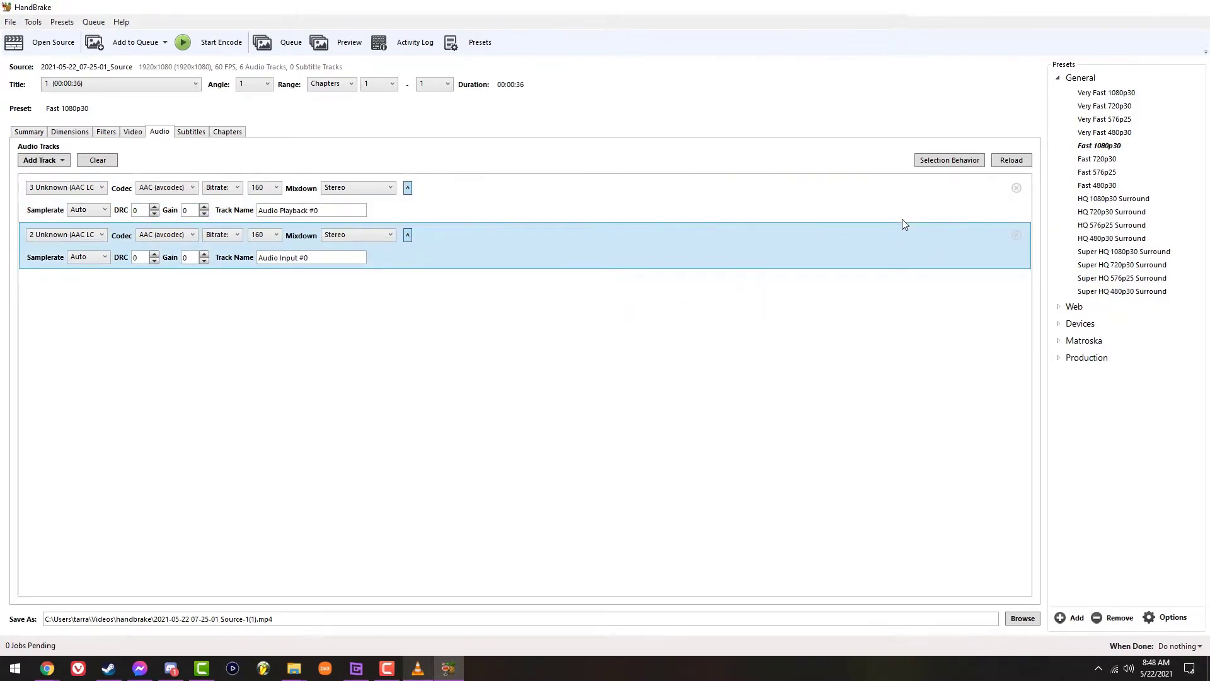
Step: Review the automatic audio selection defaults, including the template choices for additional tracks, and close them without changes
click(949, 162)
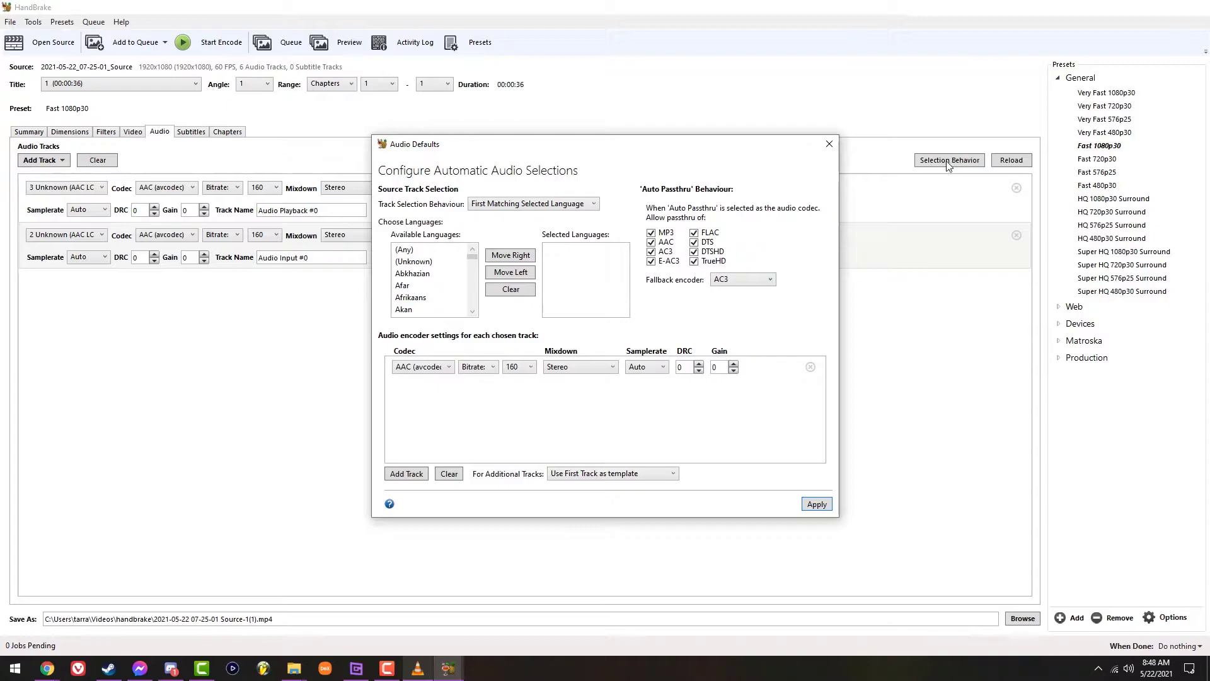
click(423, 367)
click(605, 414)
click(626, 474)
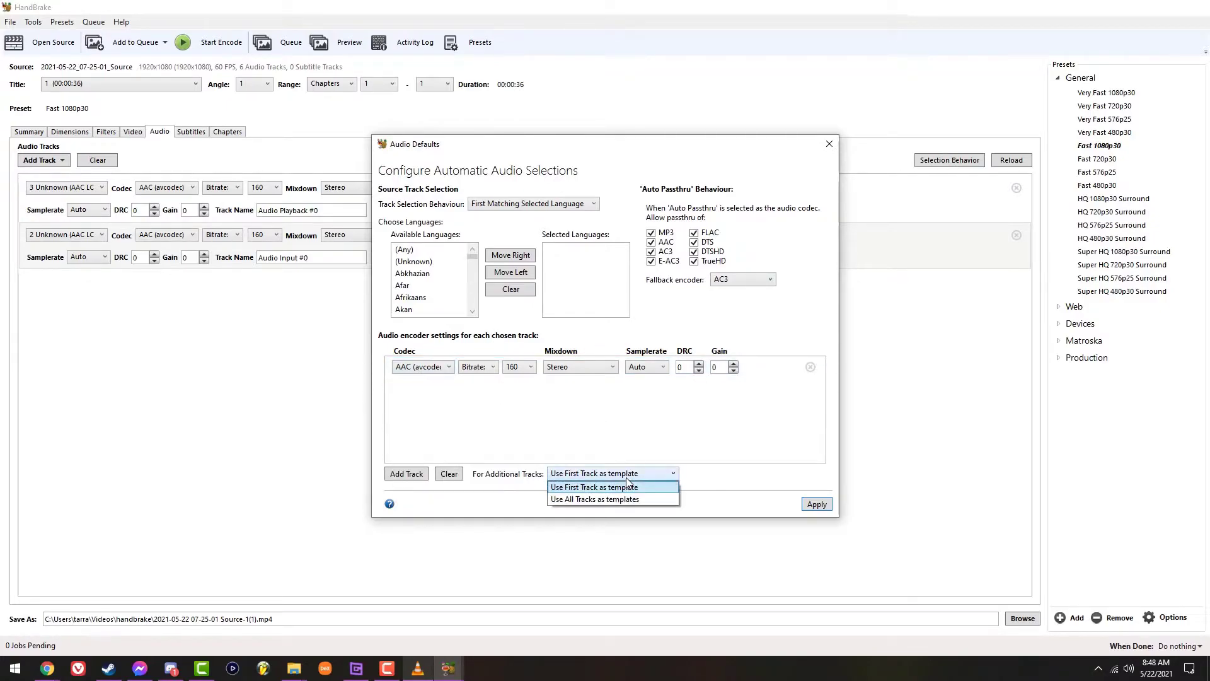
click(626, 478)
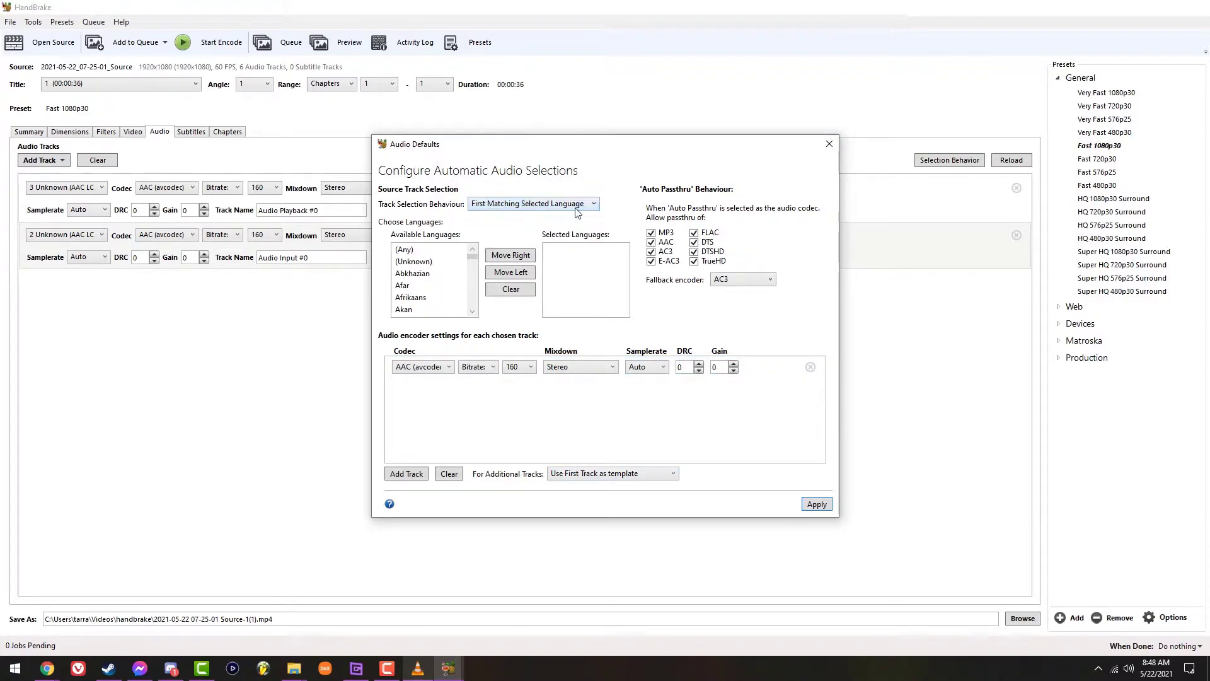
click(831, 143)
Step: Start encoding the recording with the two listed audio tracks
click(210, 41)
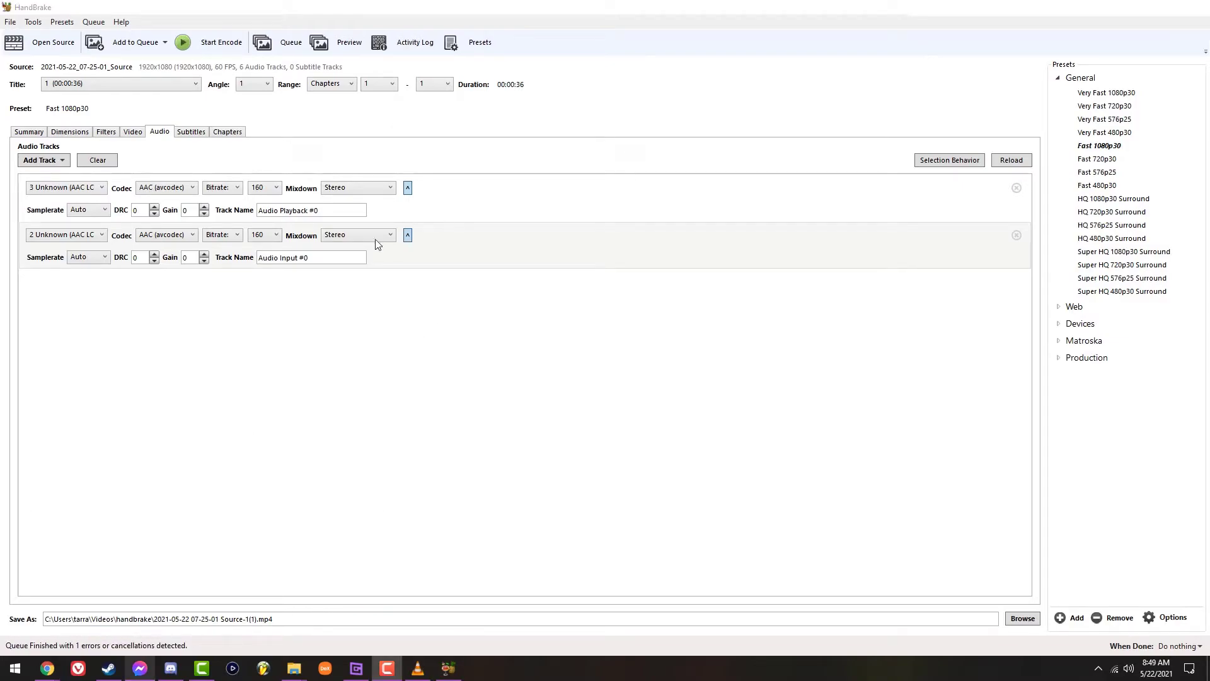
click(1023, 619)
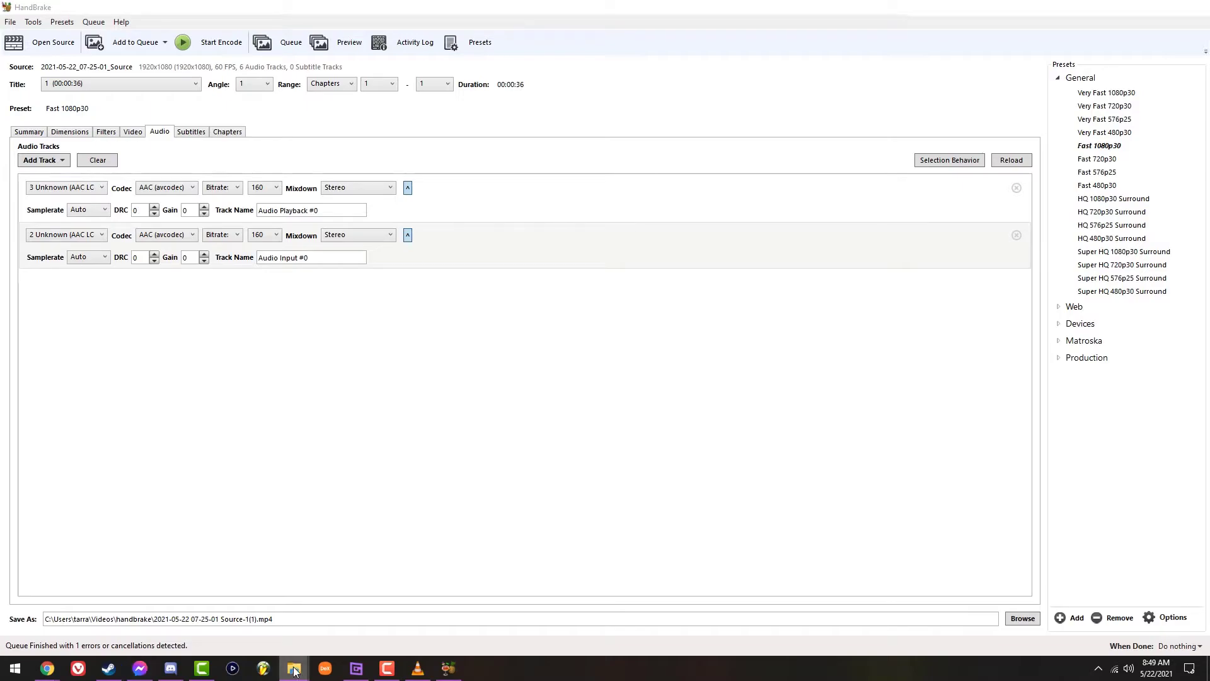
Step: Switch to VLC, stop the source recording and empty the playlist
click(418, 668)
click(54, 645)
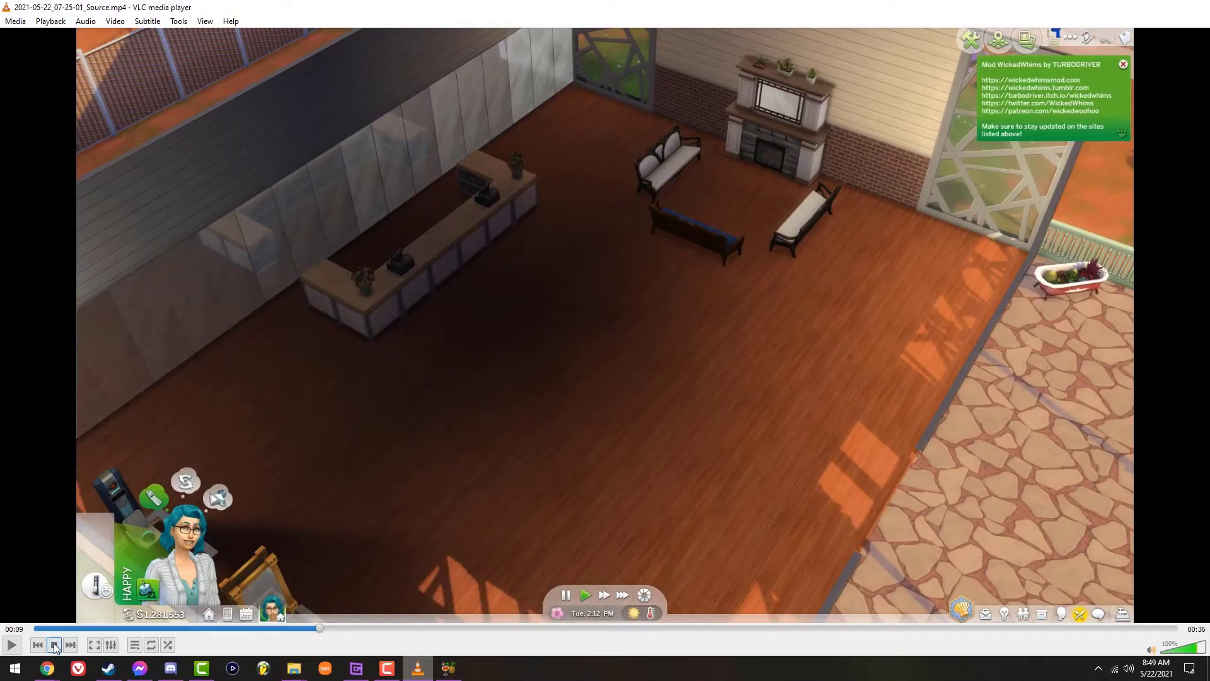
click(140, 646)
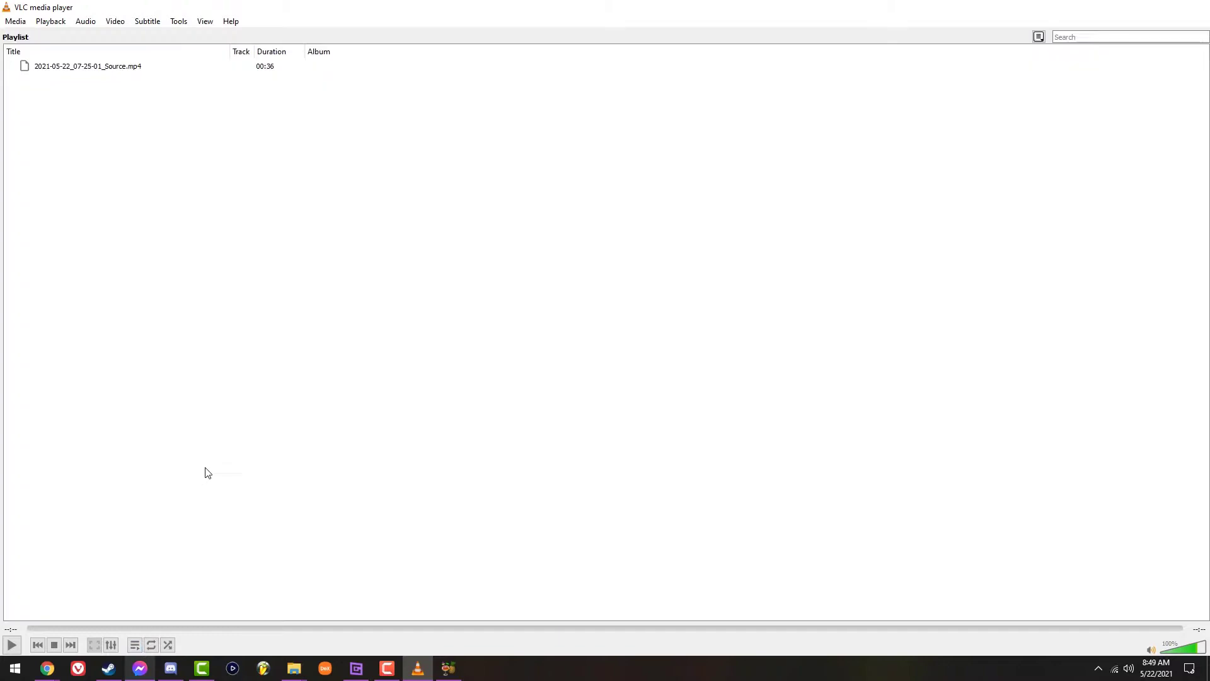
key(ctrl+a)
key(Delete)
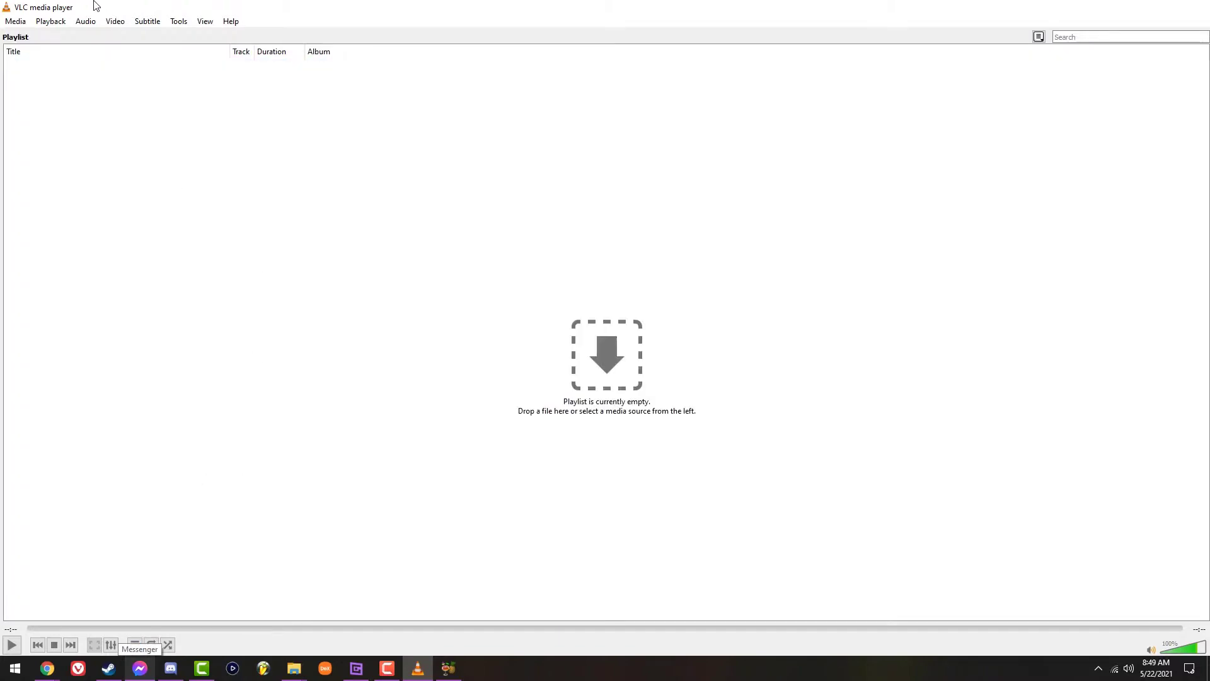
drag(138, 680, 137, 246)
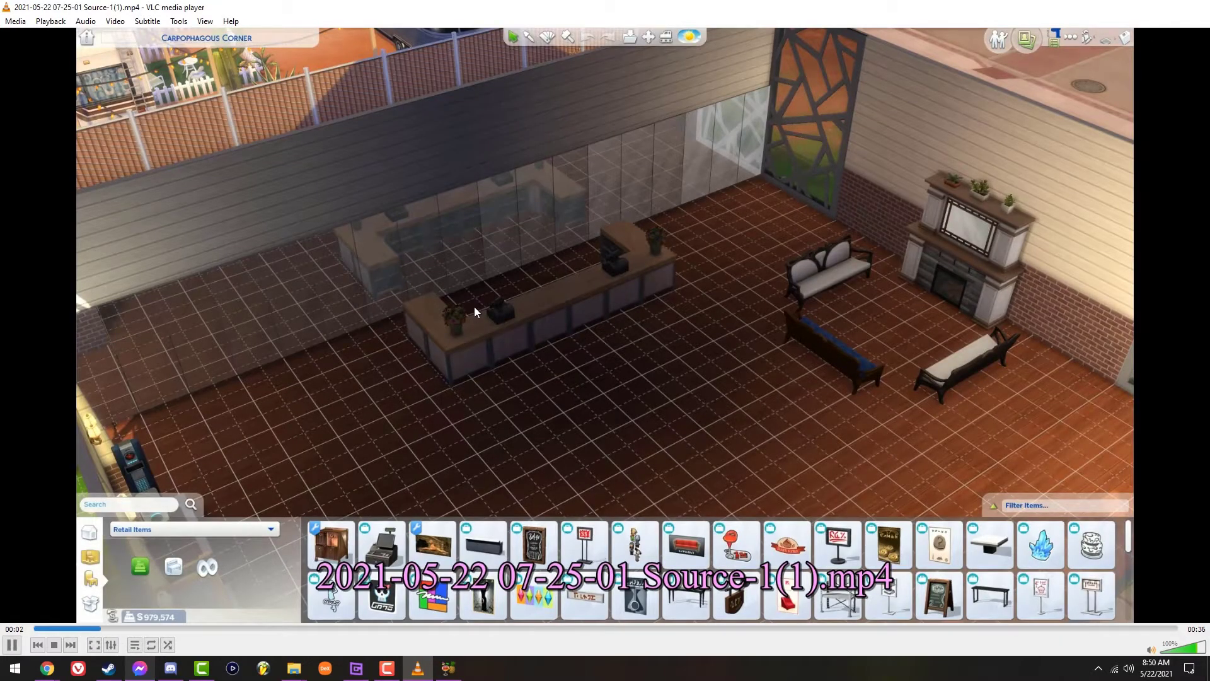
right_click(474, 307)
mouse_move(506, 390)
mouse_move(618, 395)
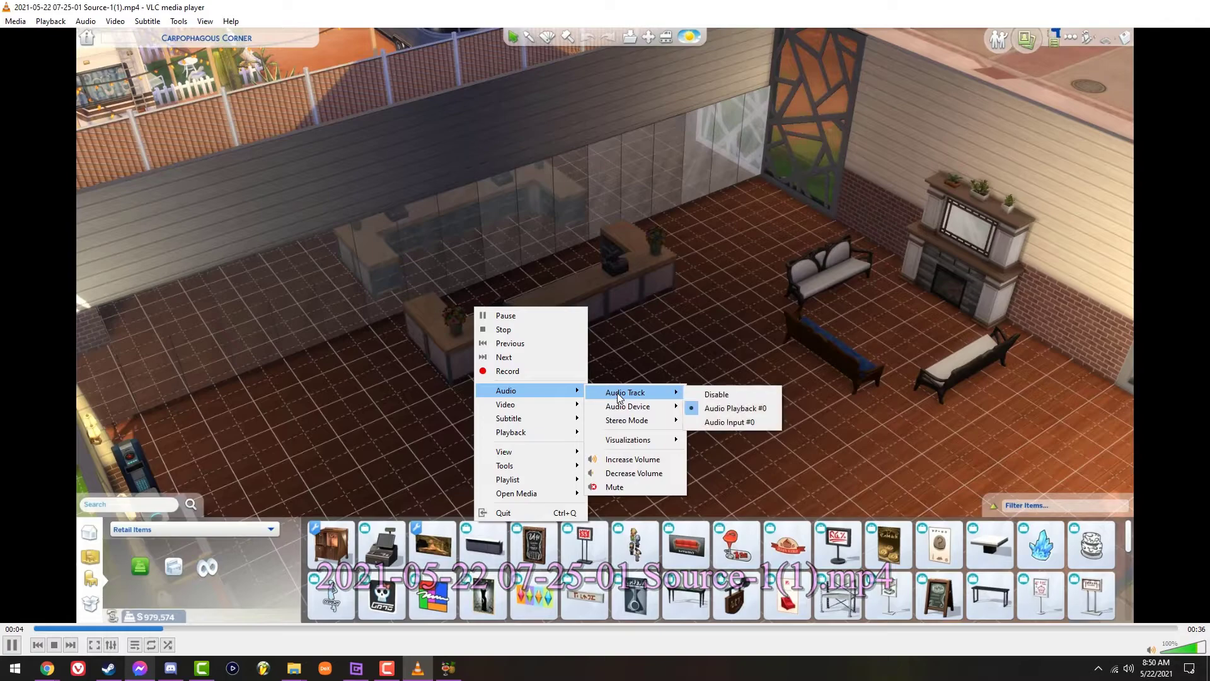
click(735, 422)
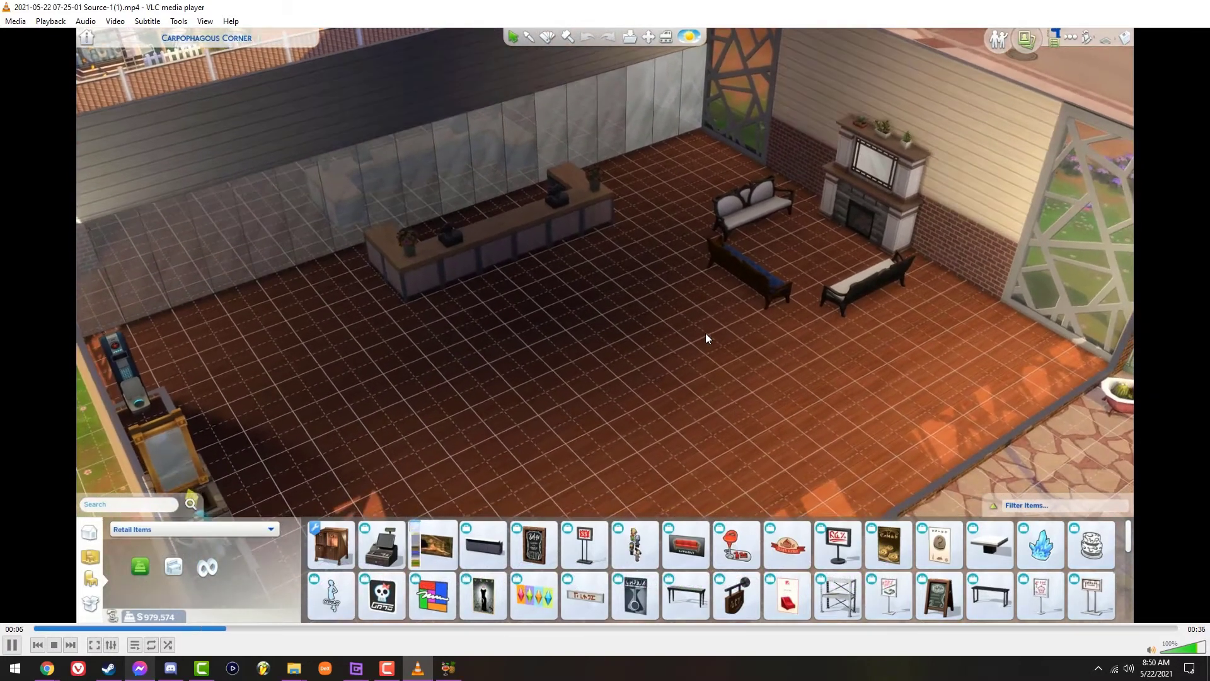
Step: Pause the encoded video and close VLC
right_click(705, 333)
click(697, 259)
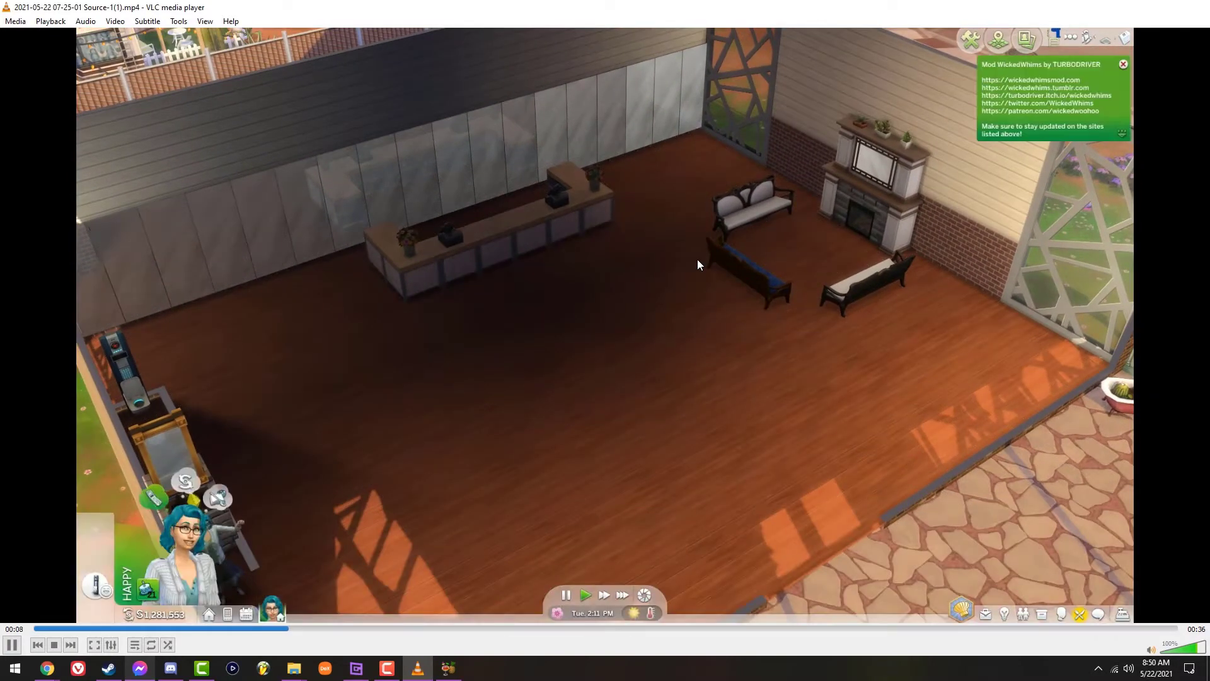
key(space)
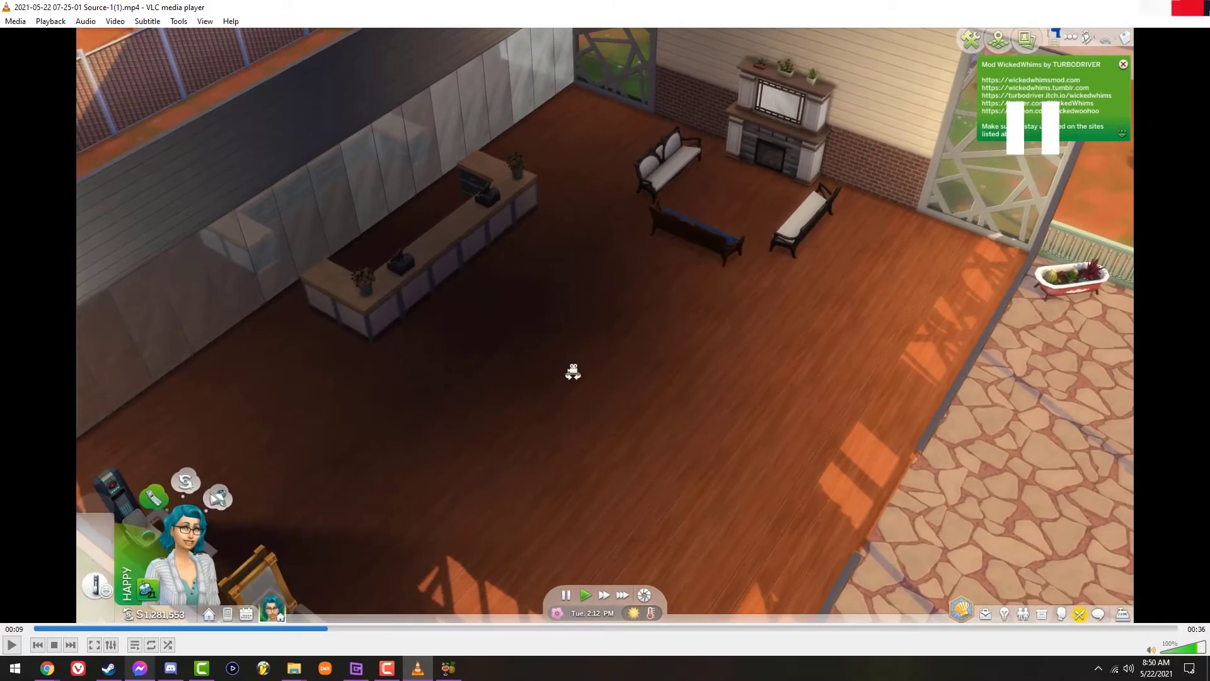
click(1189, 8)
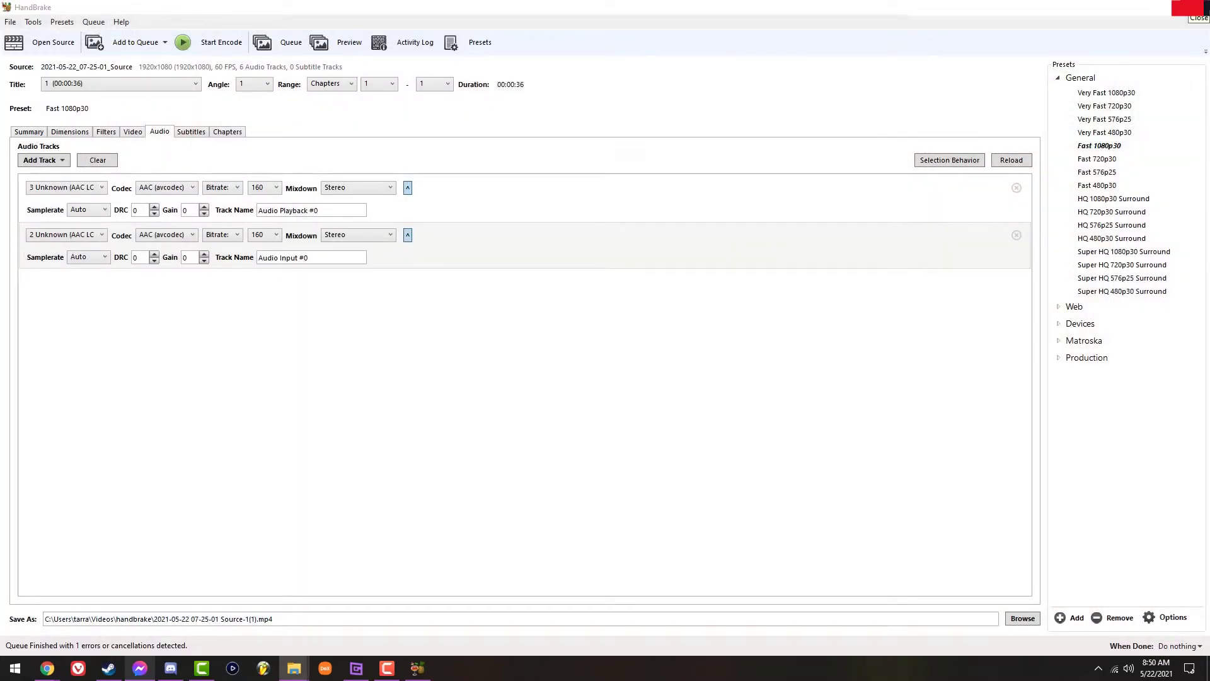
Step: Rename the Audio Input #0 track as mic
click(327, 210)
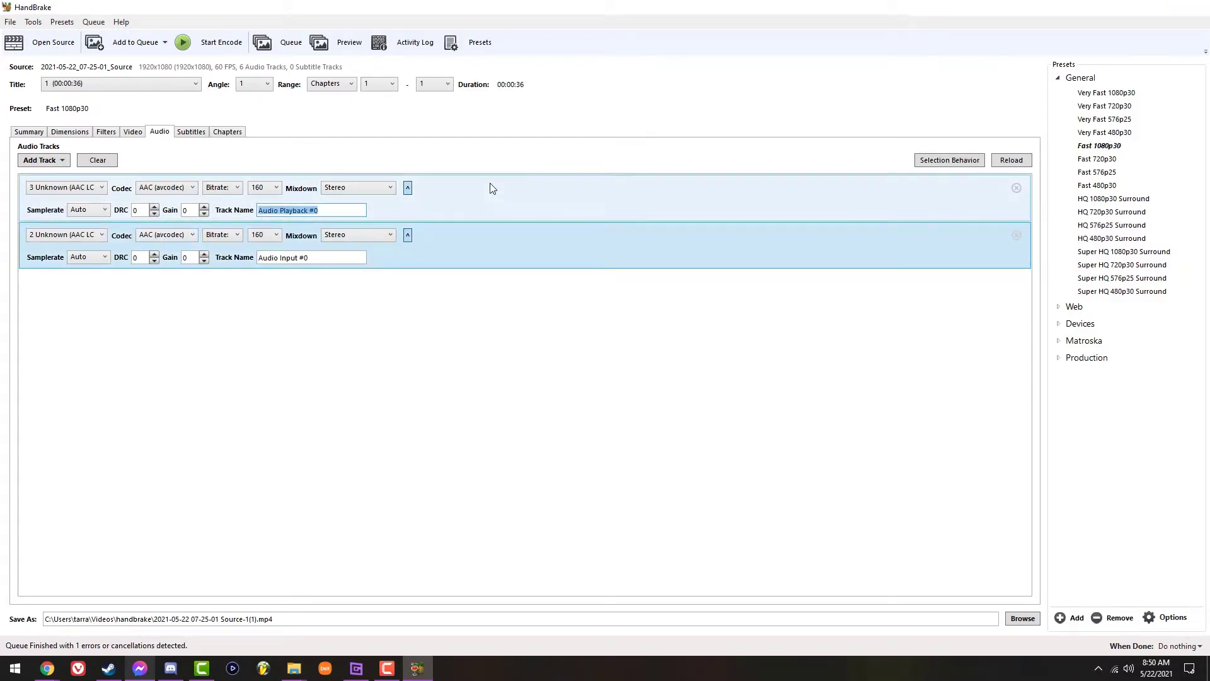
drag(349, 257, 206, 264)
text(mic)
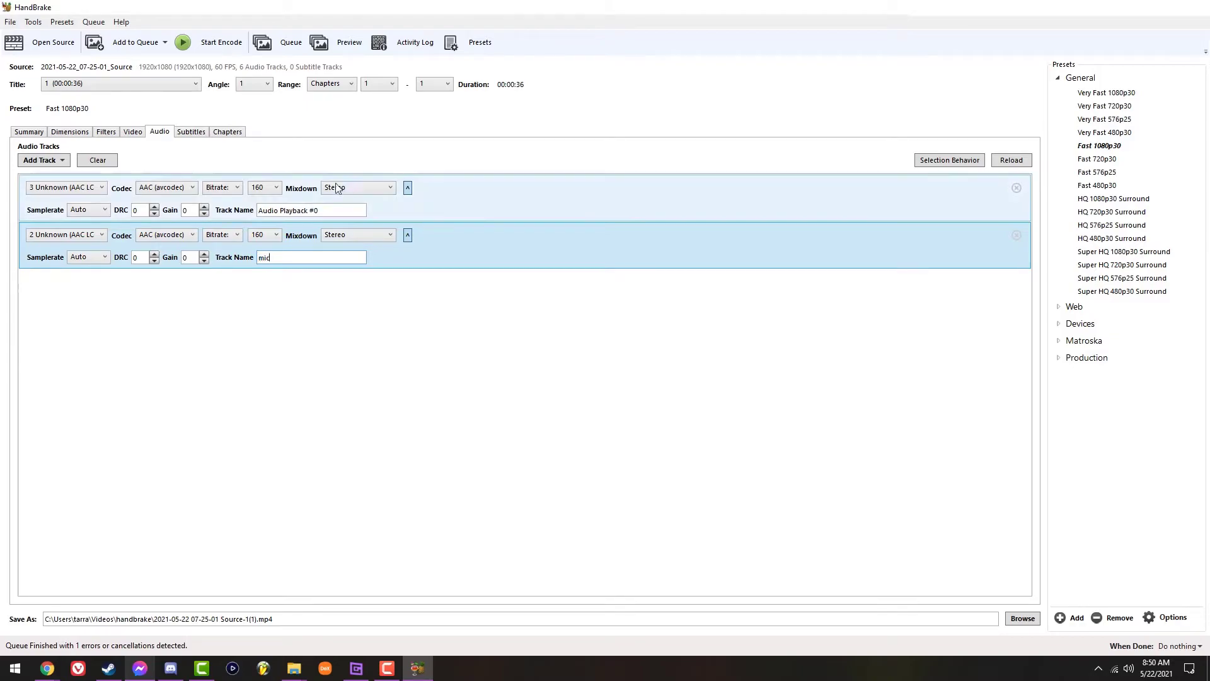
Step: Remove the second audio track from the list and rename the remaining track as game only audio
click(1017, 236)
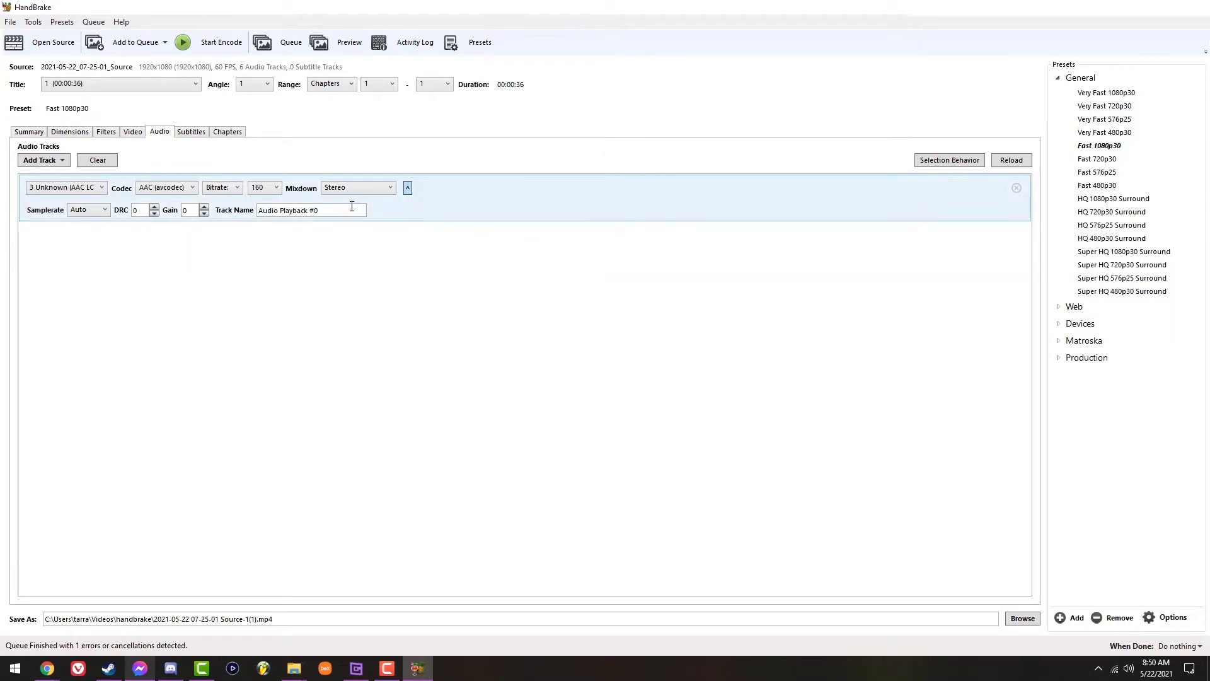
drag(357, 206, 145, 215)
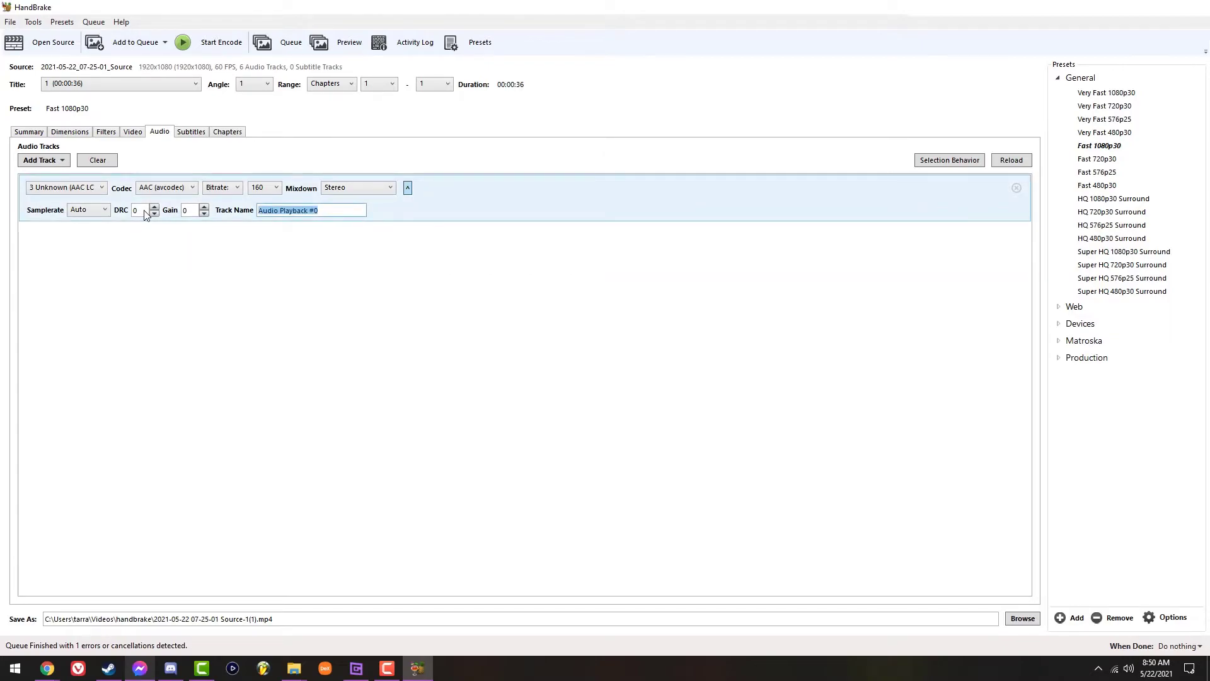
key(BackSpace)
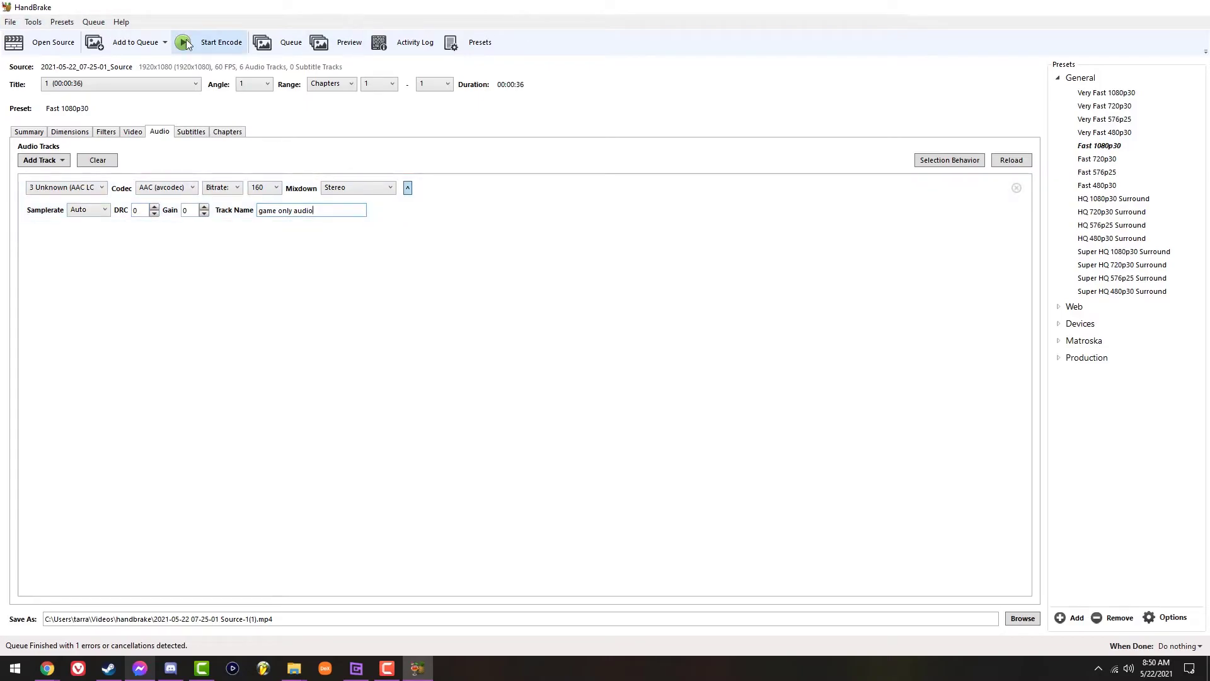
Step: Start encoding the recording with only the game only audio track
key(alt+Tab)
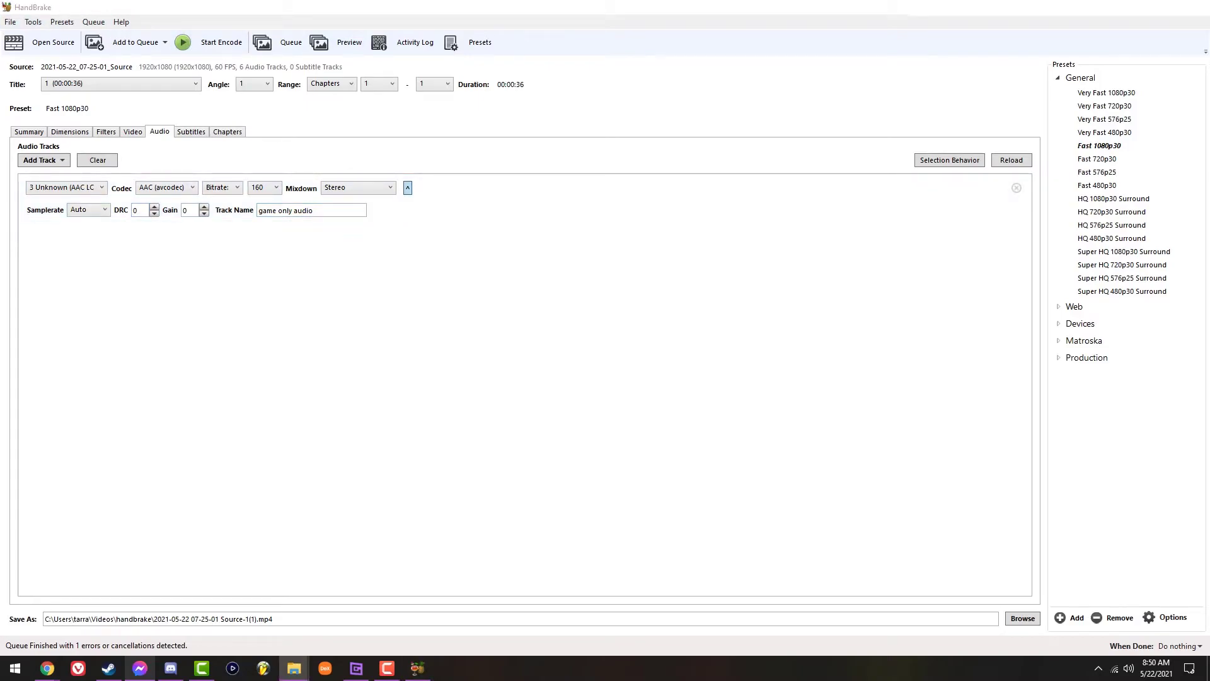
click(216, 47)
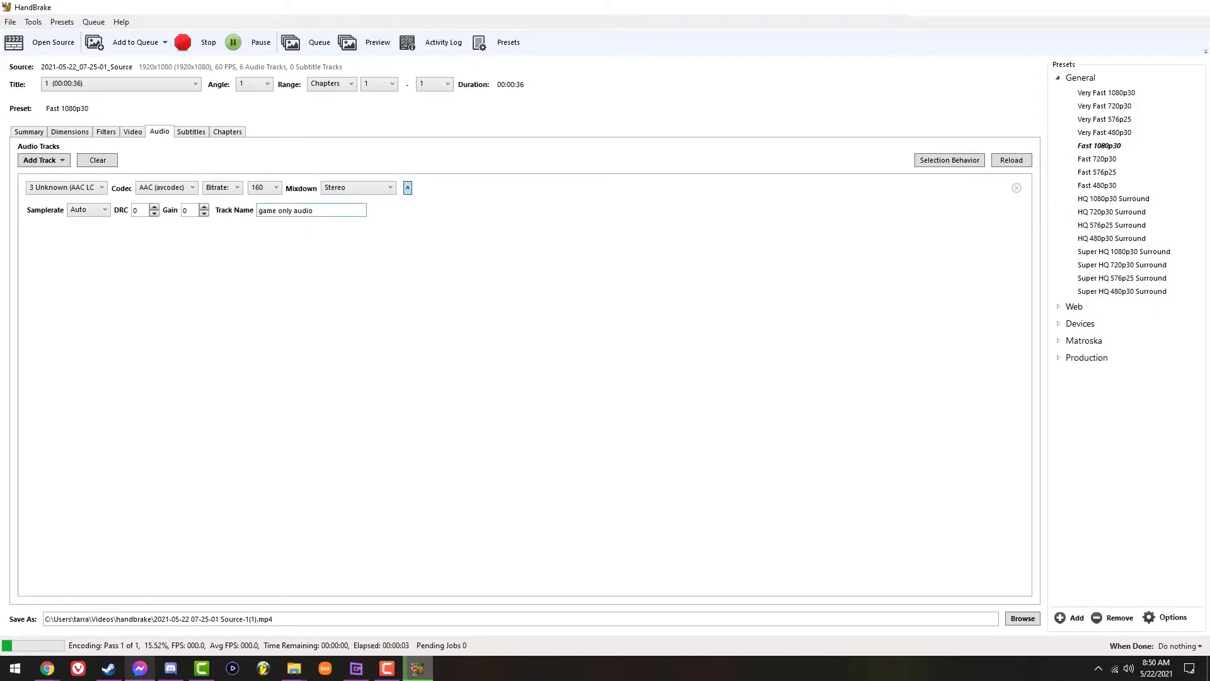
Step: Play the new encode in VLC and choose game only audio from its audio track list
key(alt+Tab)
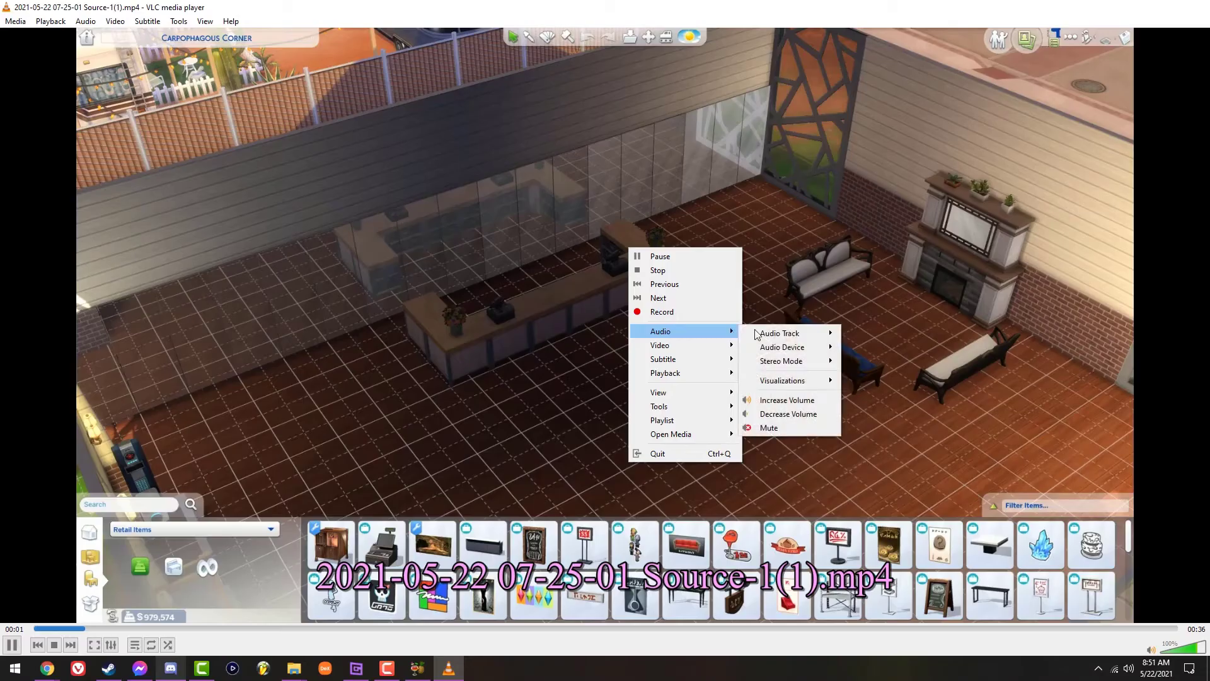
mouse_move(797, 334)
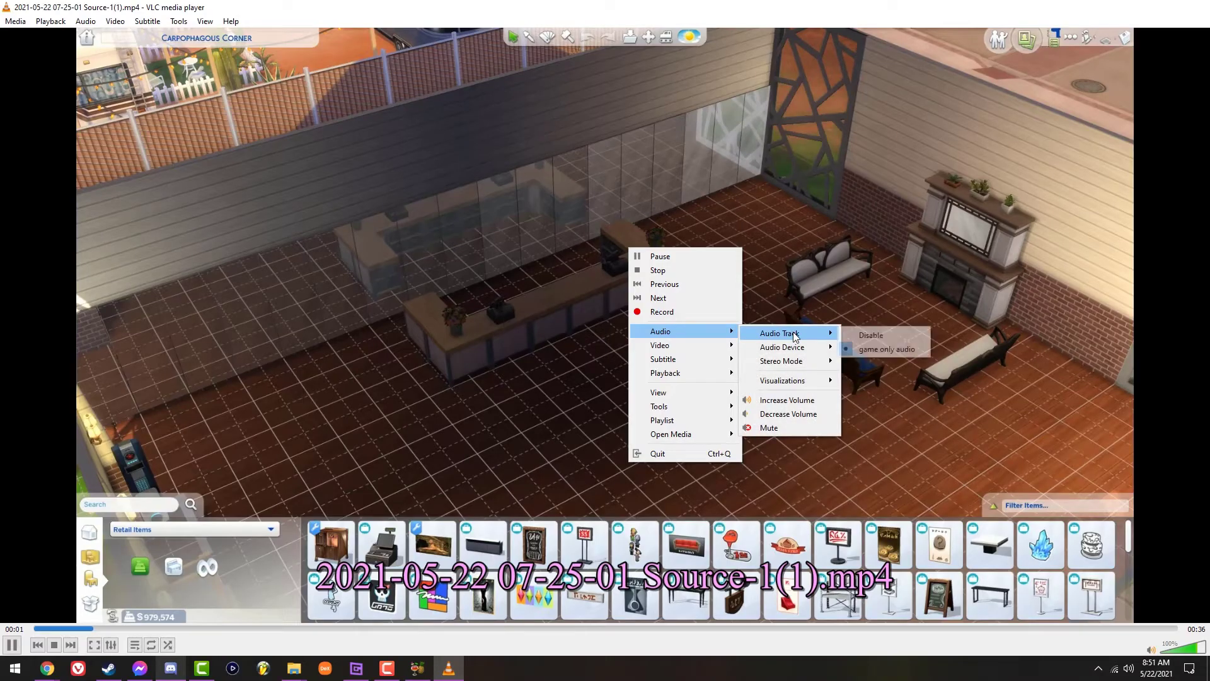
click(910, 350)
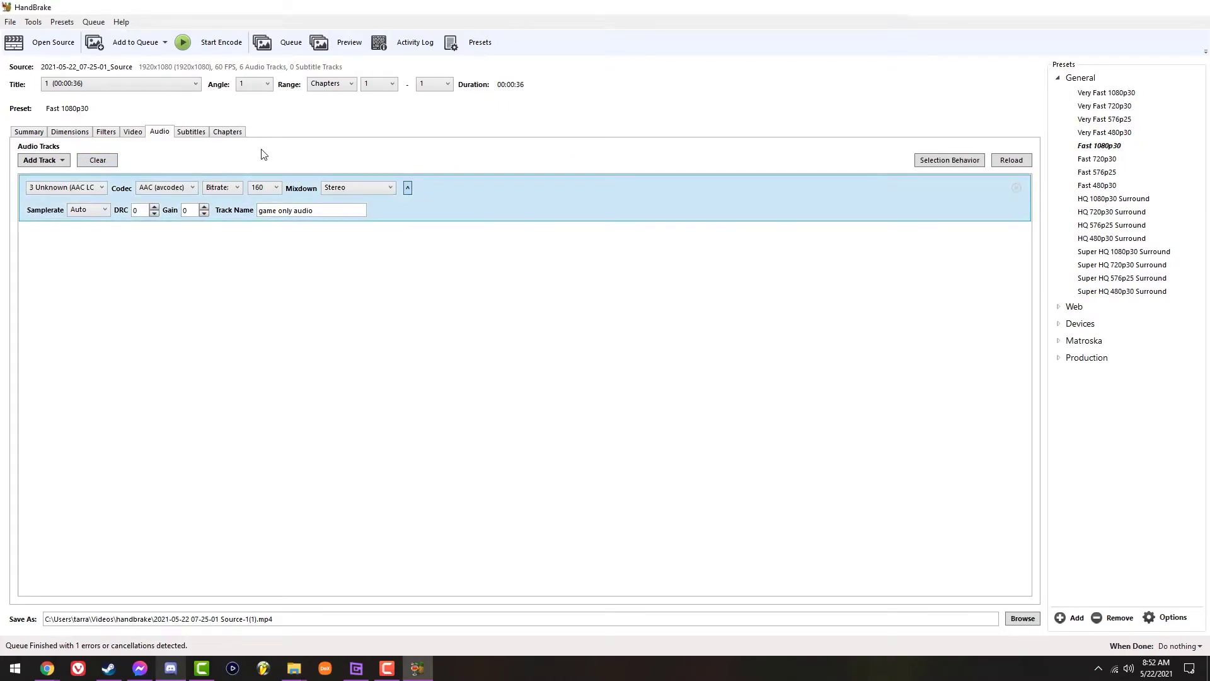
Step: Add all remaining source tracks to HandBrake's audio list, leaving the additional options of the added tracks collapsed
click(41, 160)
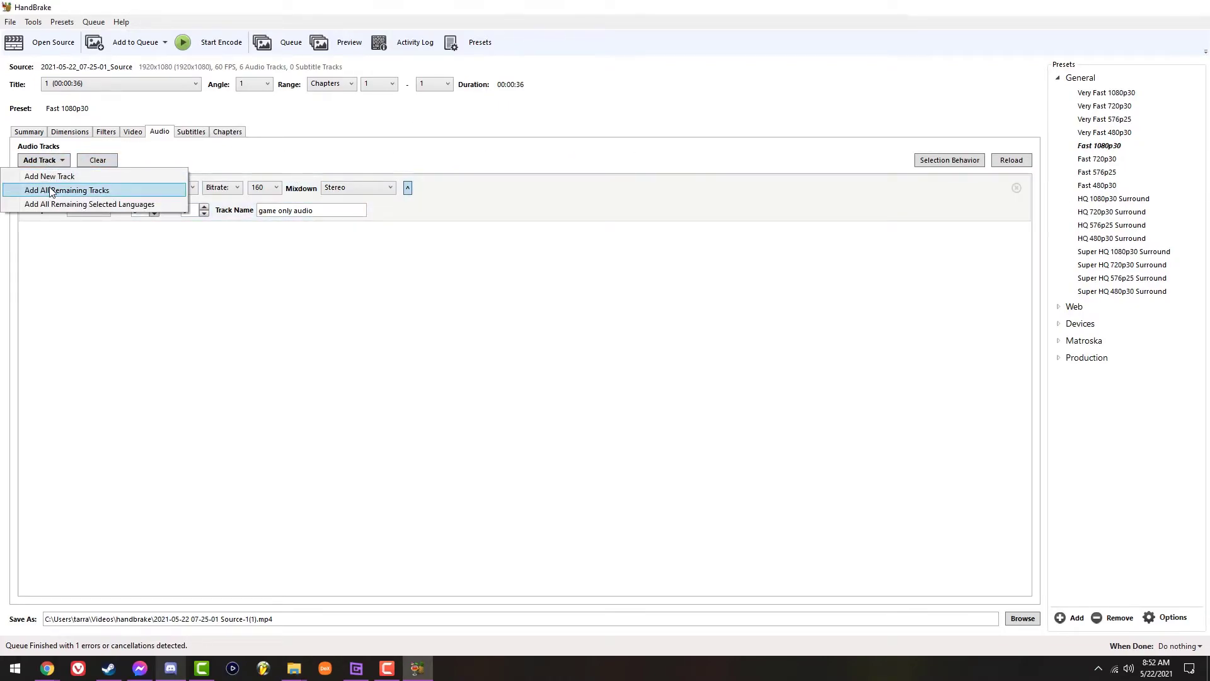
click(52, 192)
click(407, 235)
click(408, 235)
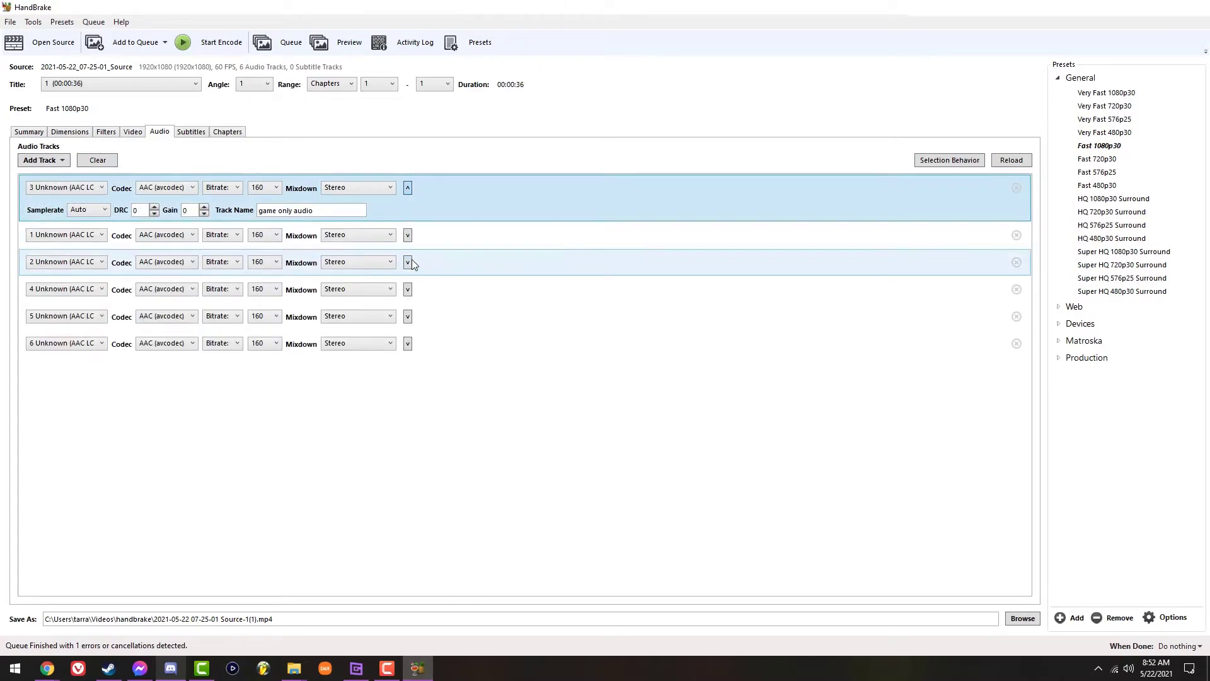
click(408, 263)
click(408, 263)
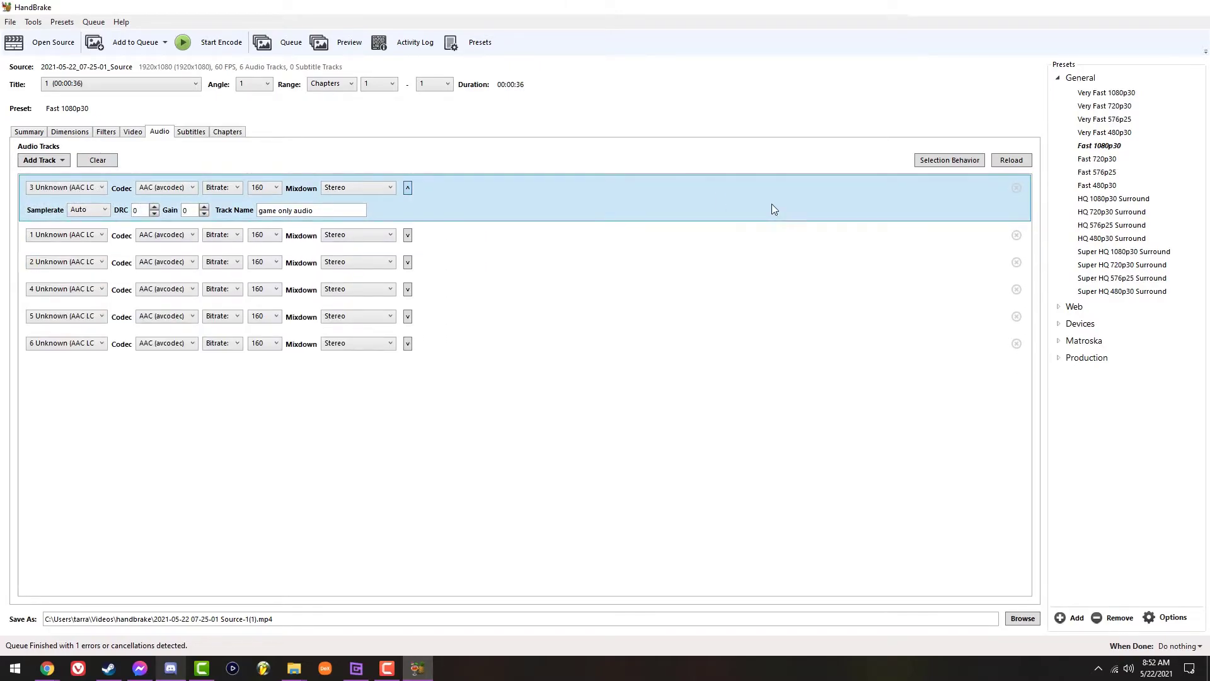
Step: Remove source tracks 3 and 1 from the audio track list
click(1017, 189)
click(1016, 188)
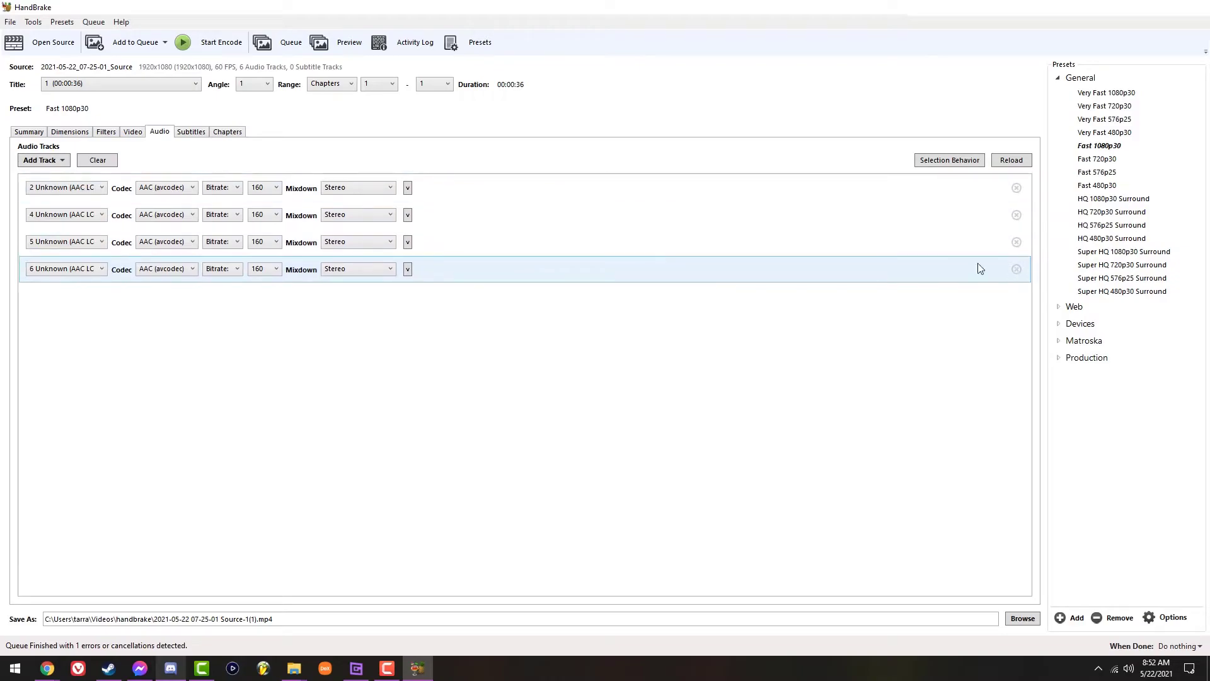
Step: Check the track names of source tracks 6, 5, 4 and 2 in their additional options
click(407, 268)
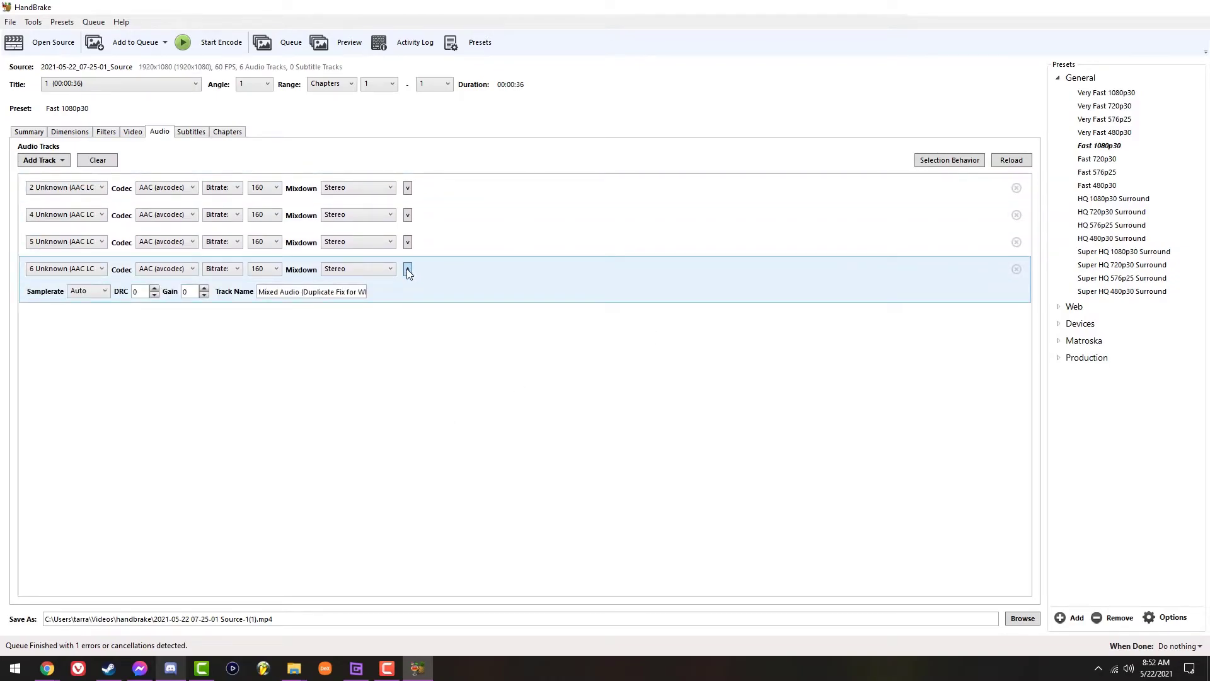
click(408, 269)
click(407, 243)
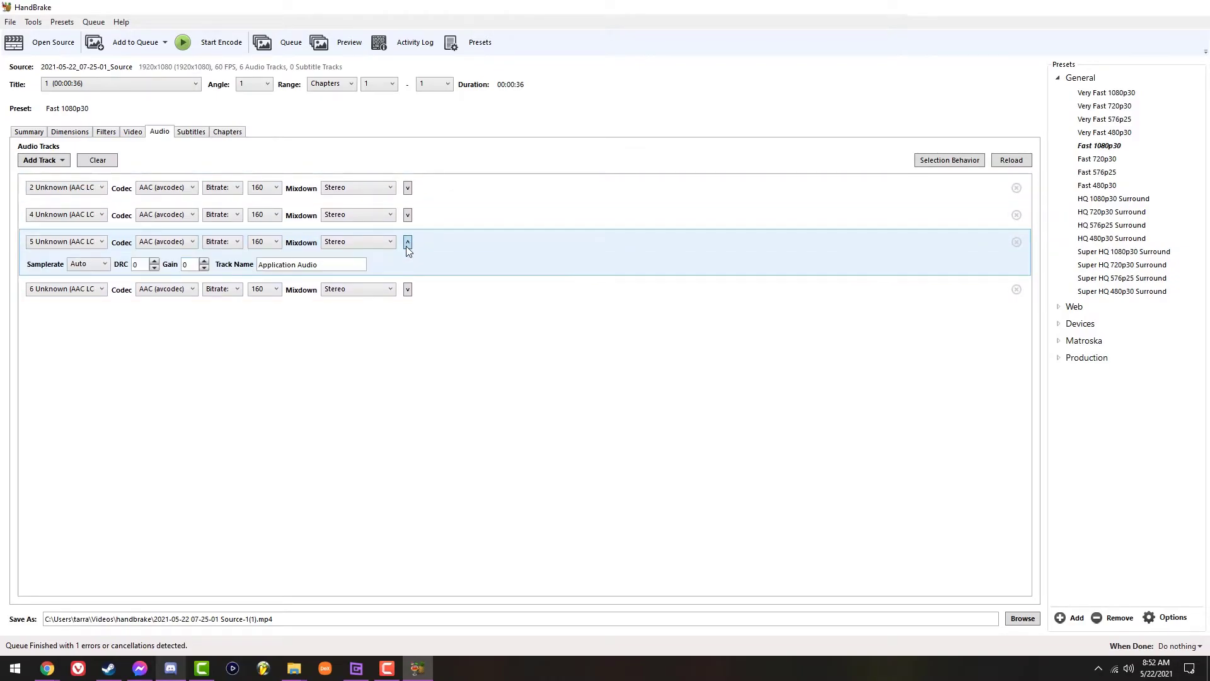
click(407, 243)
click(407, 216)
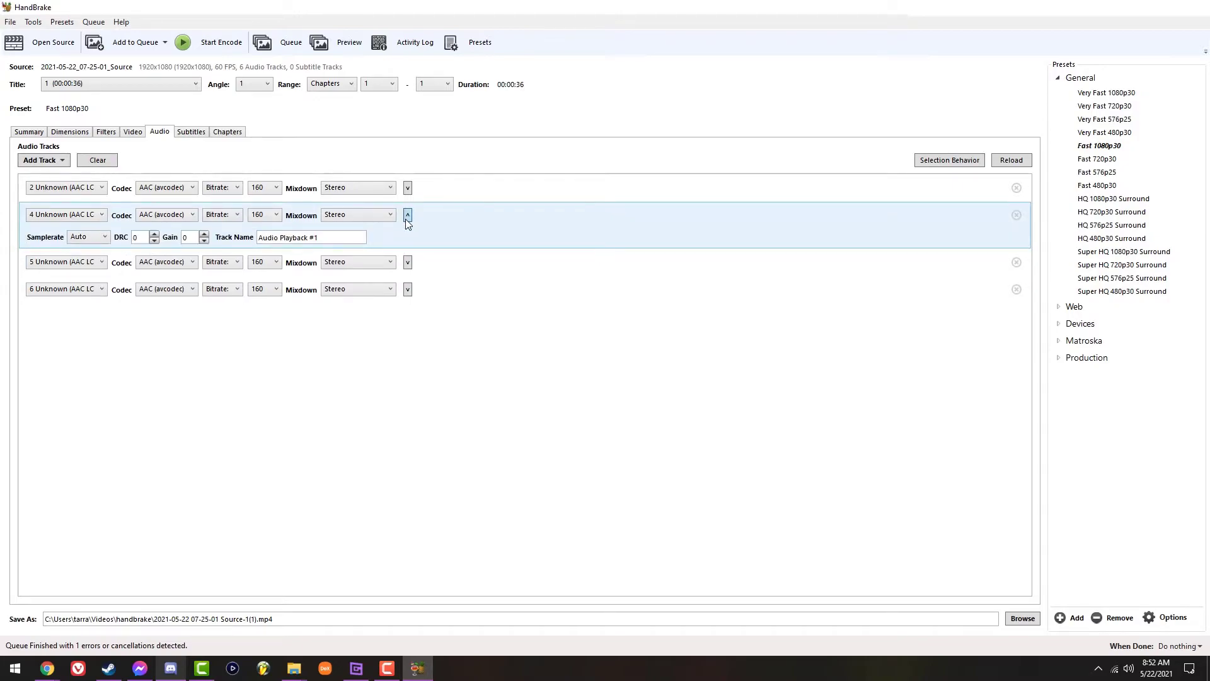
click(408, 188)
click(408, 188)
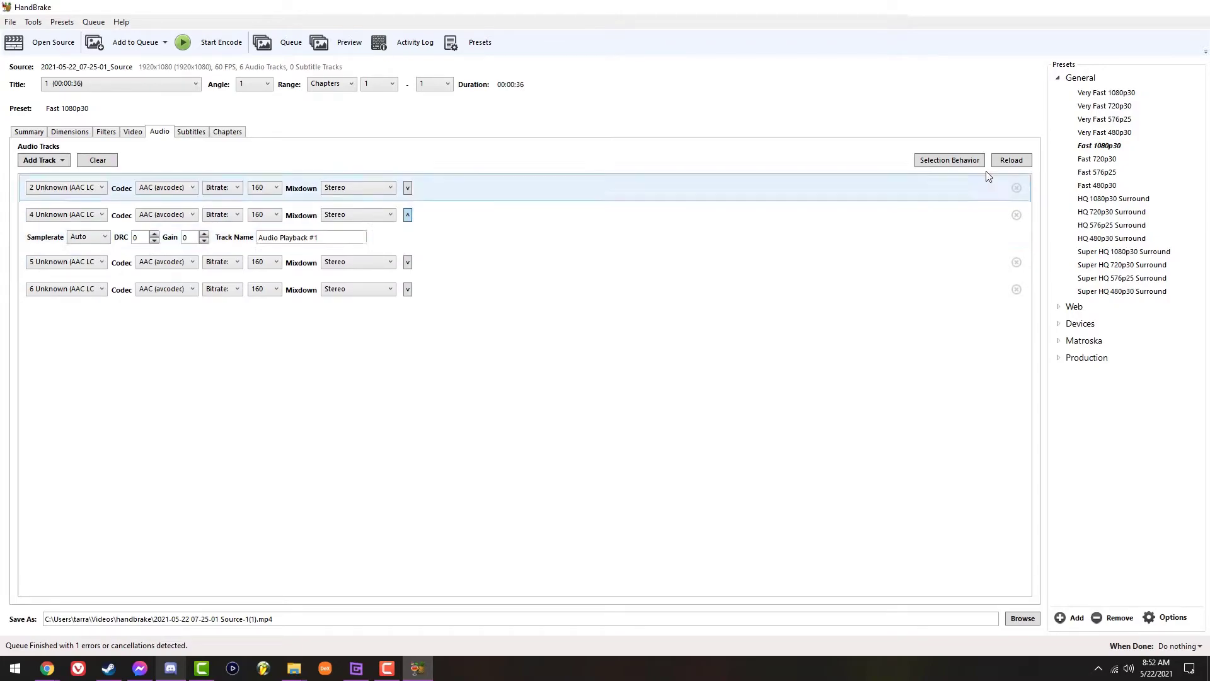
Step: Remove source tracks 4, 5 and 6 from the audio list and start encoding with only source track 2
click(1018, 216)
click(1019, 216)
click(1018, 217)
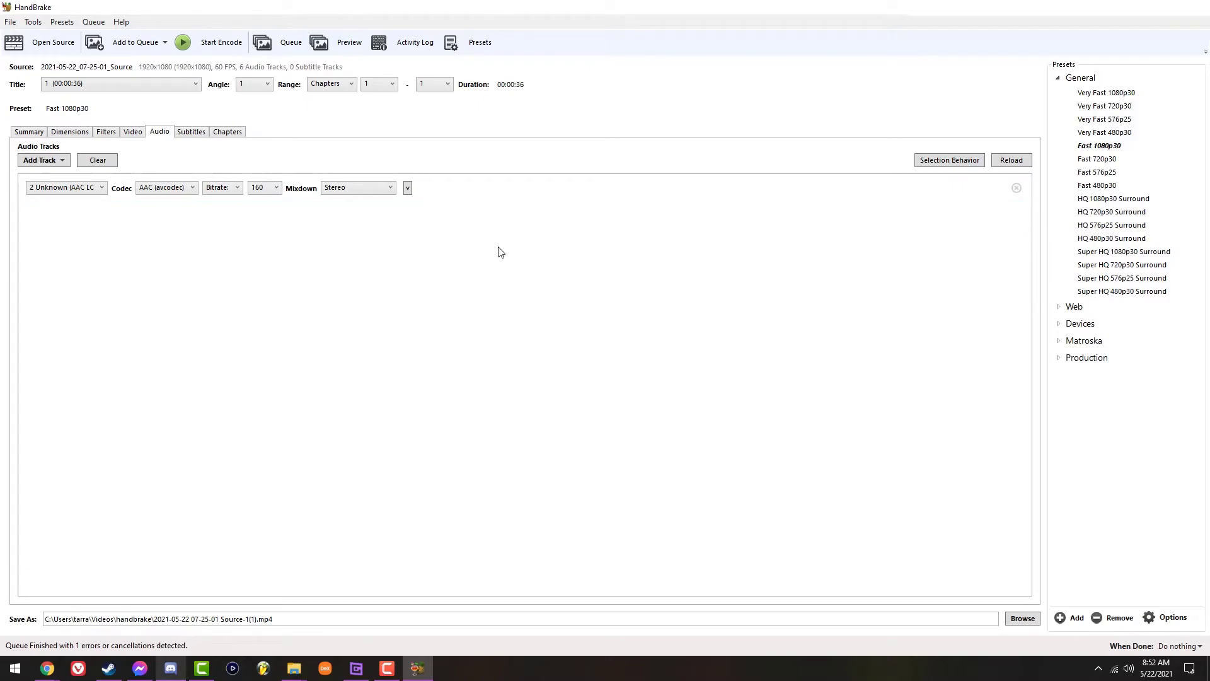
click(196, 45)
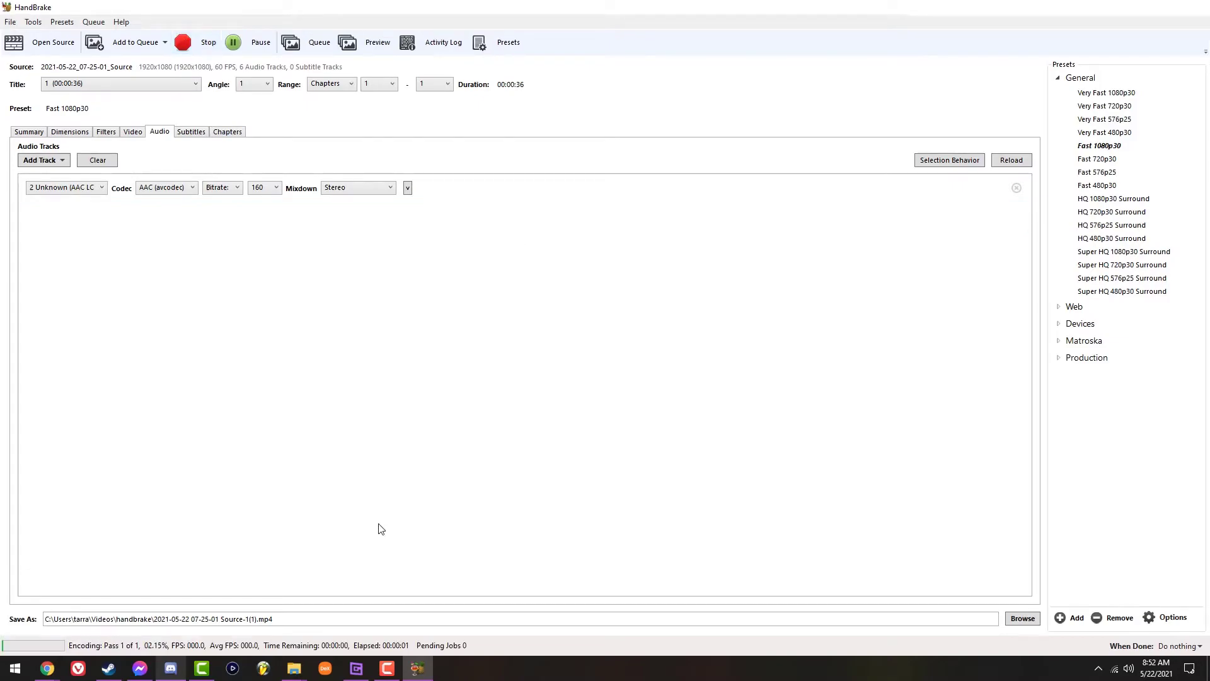
Step: Switch to Camtasia and delete the old Nintendo Switch video and audio from the media bin
click(199, 665)
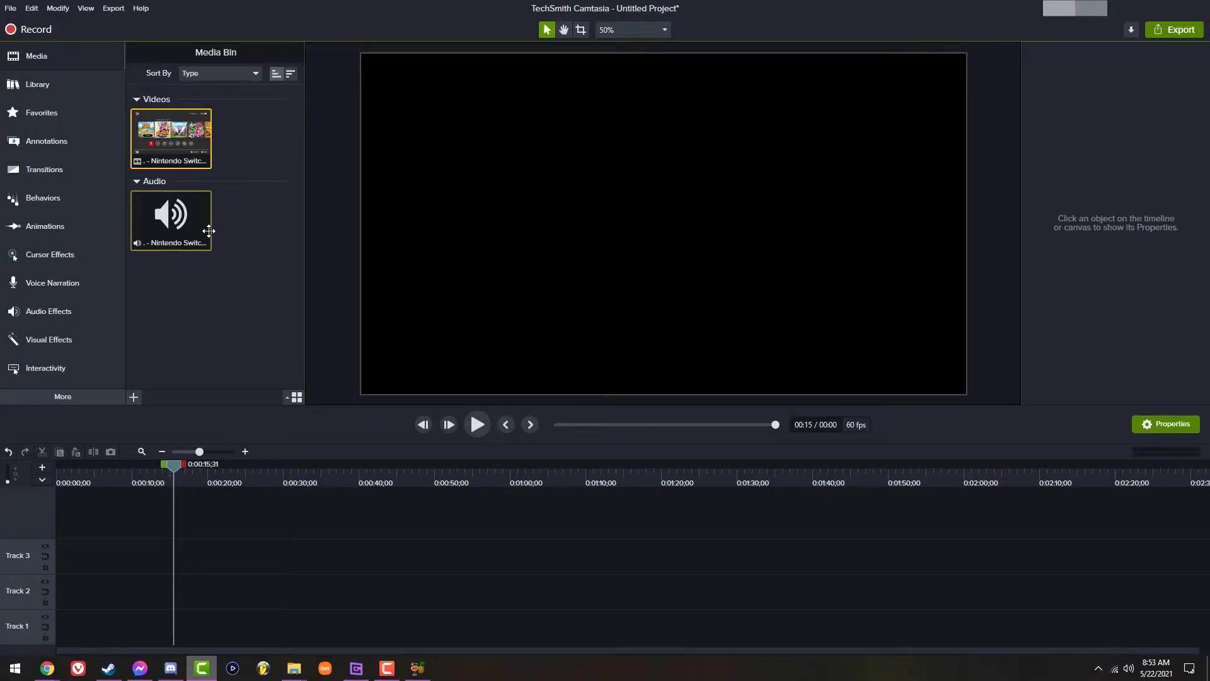
drag(213, 285, 138, 112)
key(Delete)
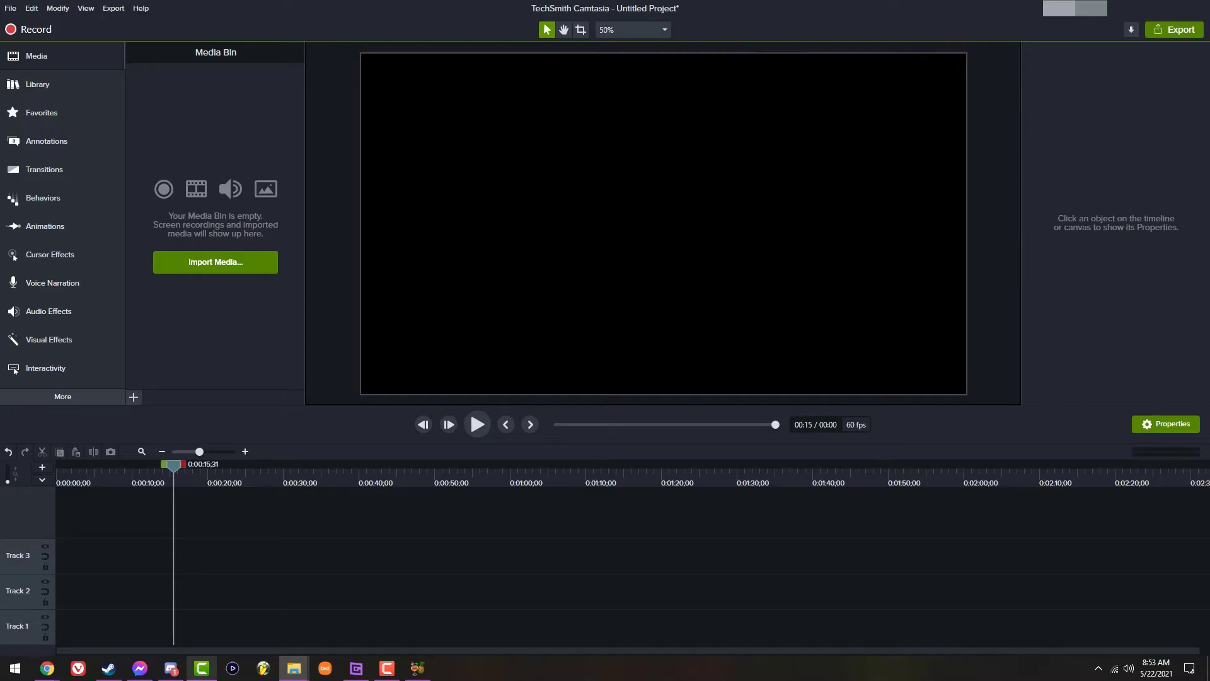
Step: Place the Sims 4 game only audio video on Track 2 and Mic audio.mp4 on Track 1 after it
drag(241, 164, 75, 593)
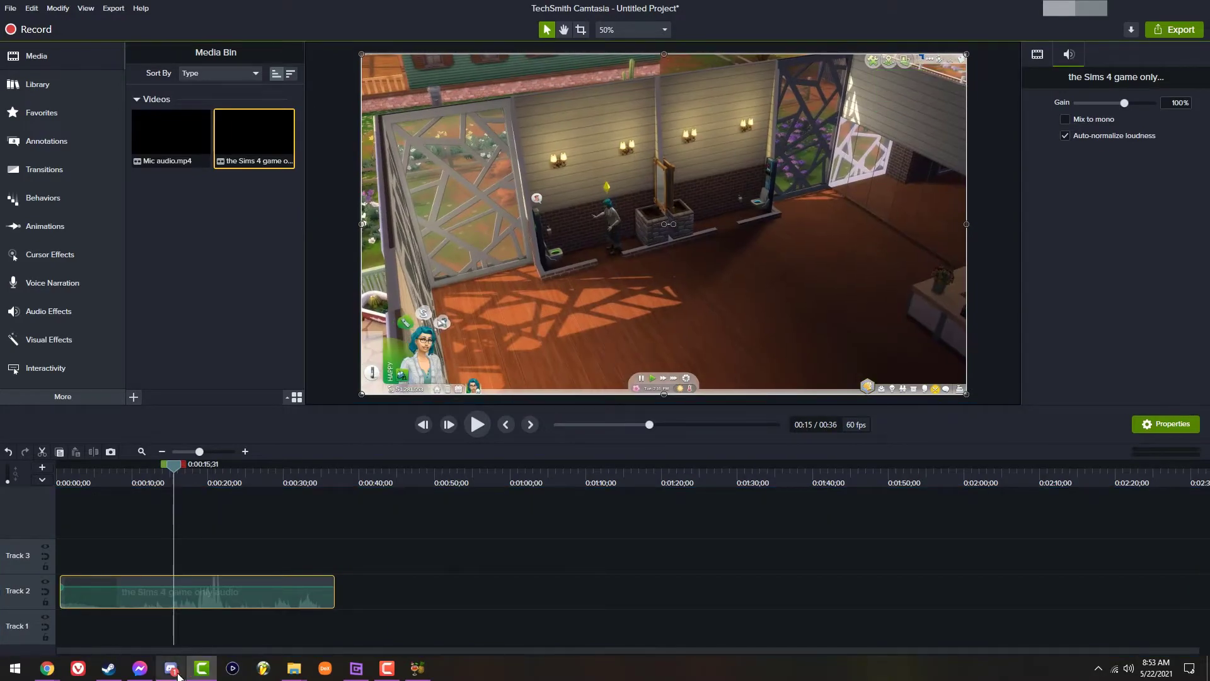
click(158, 133)
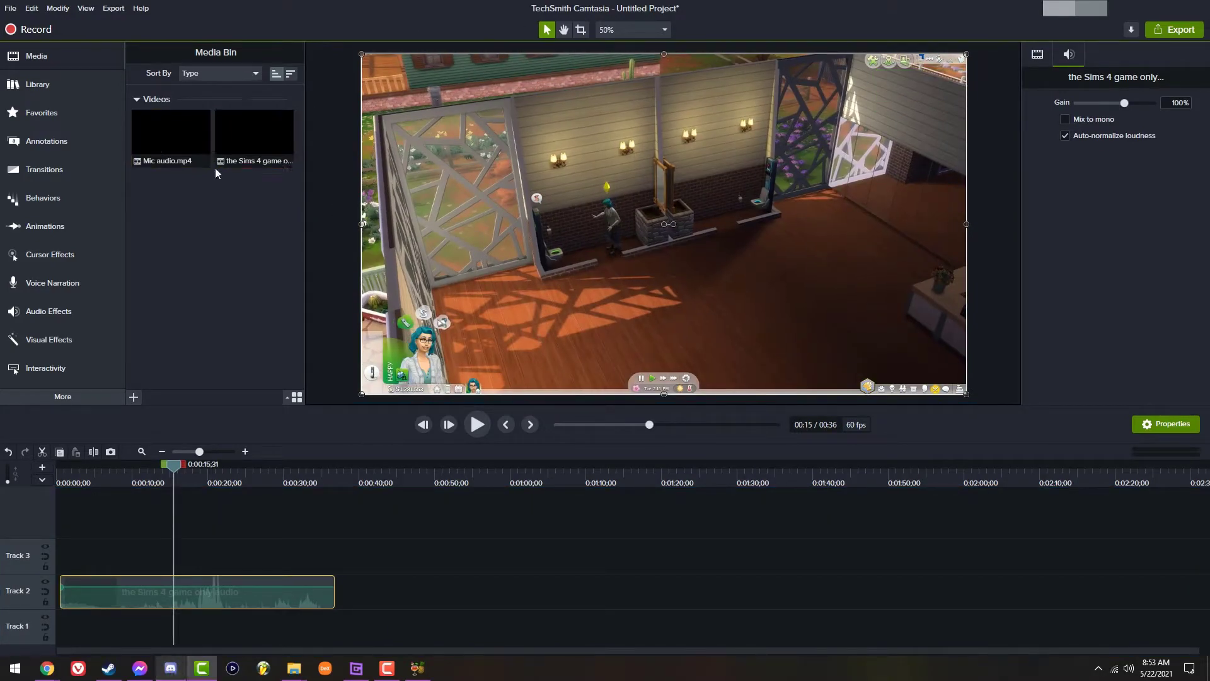
drag(158, 137, 453, 625)
drag(397, 473, 399, 523)
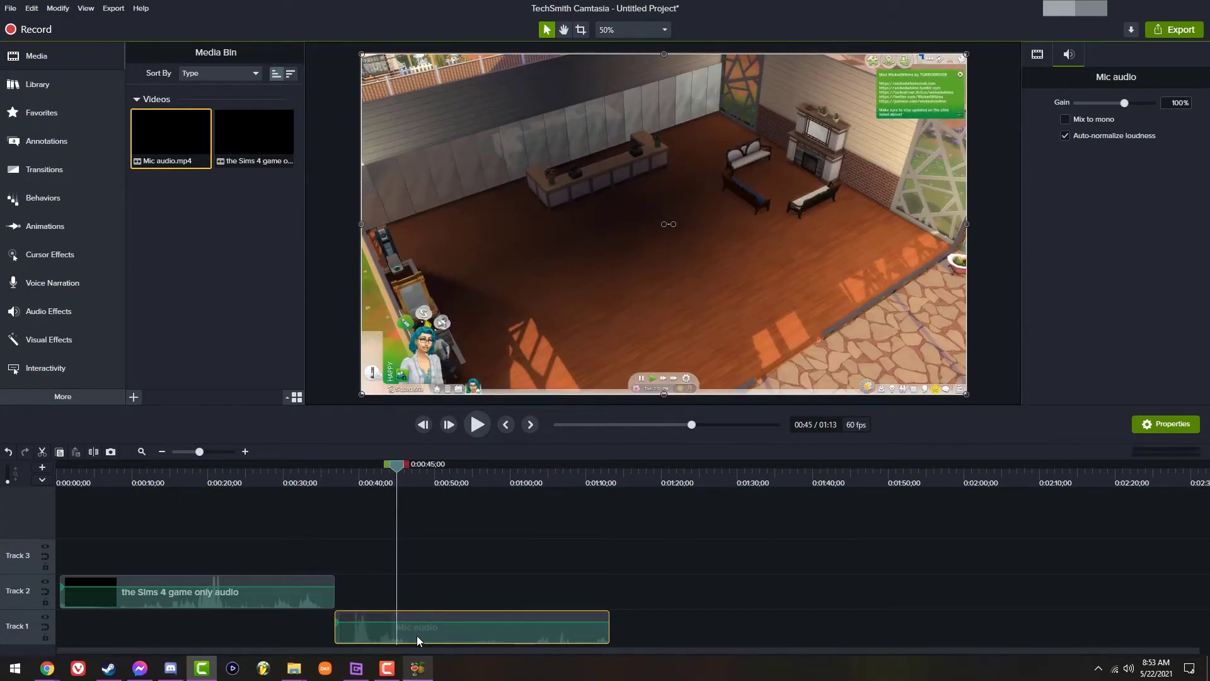
Step: Separate the Mic audio clip's audio from its video and delete the video part
right_click(417, 636)
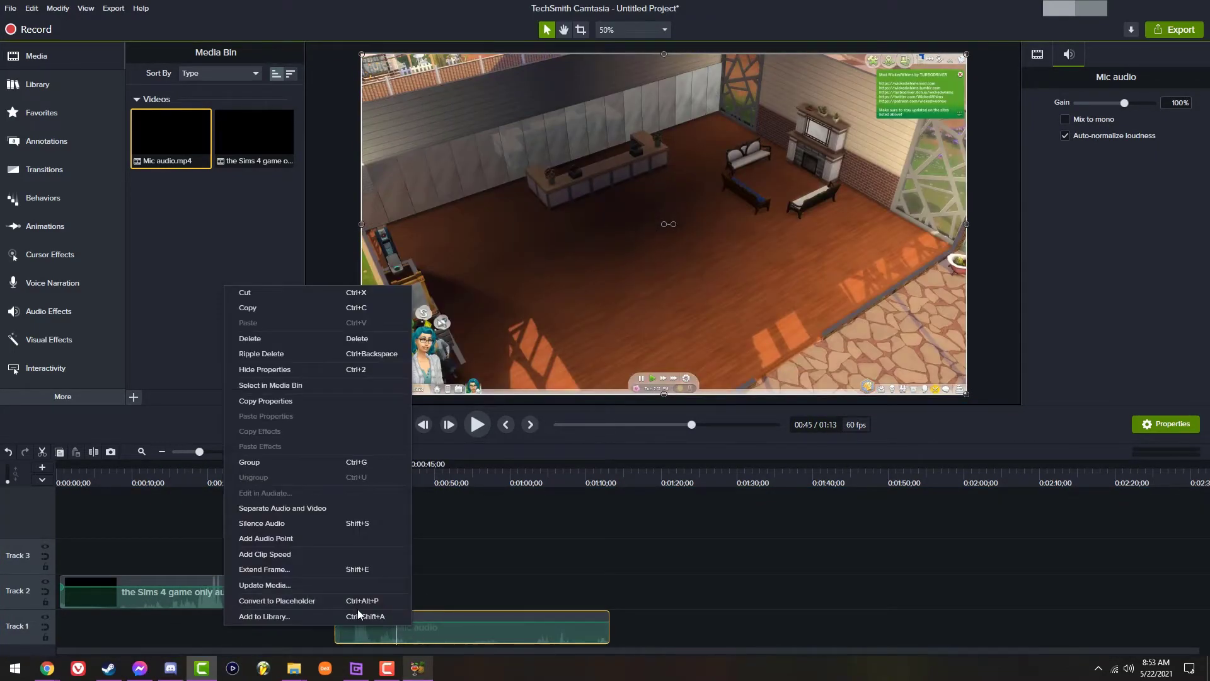
click(300, 512)
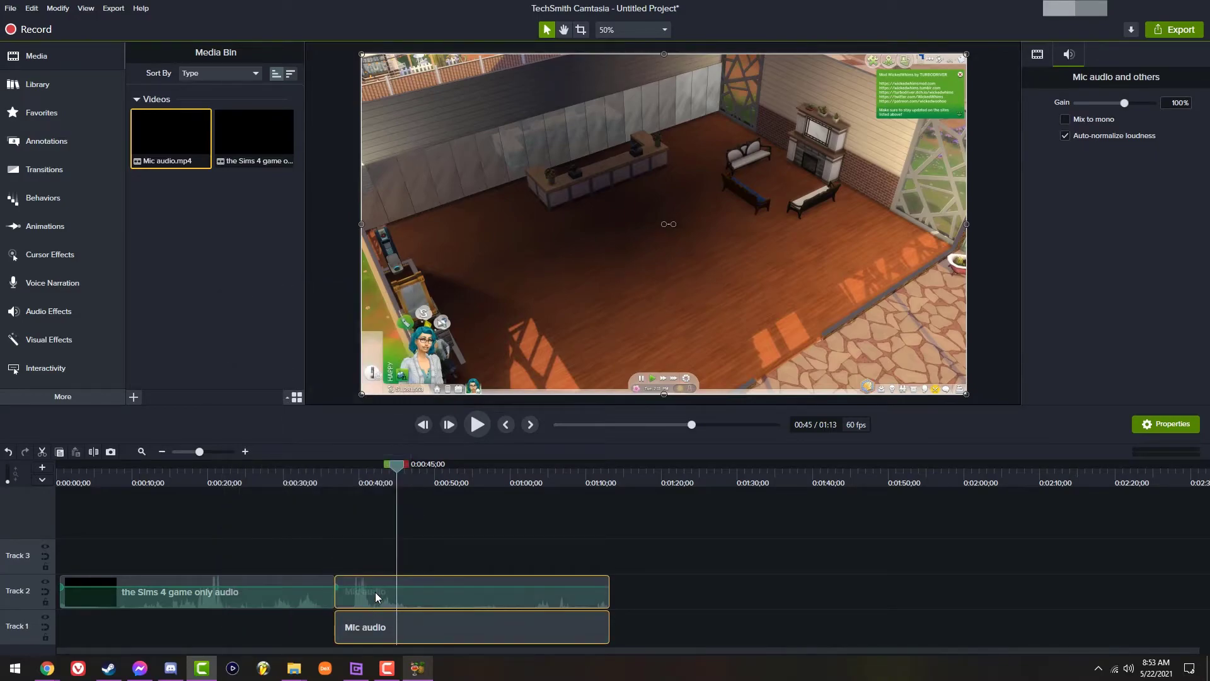
click(372, 633)
key(Delete)
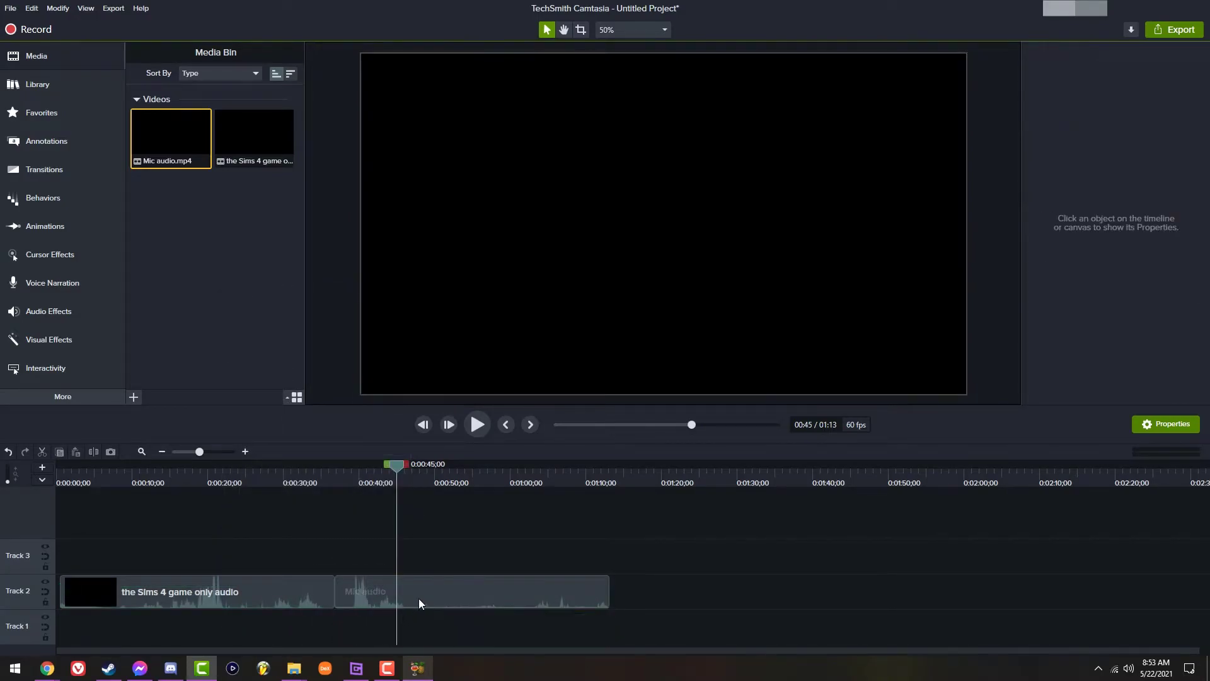
Step: Move the mic audio to the start of Track 1 and align the game clip with it on Track 2
drag(418, 598, 73, 621)
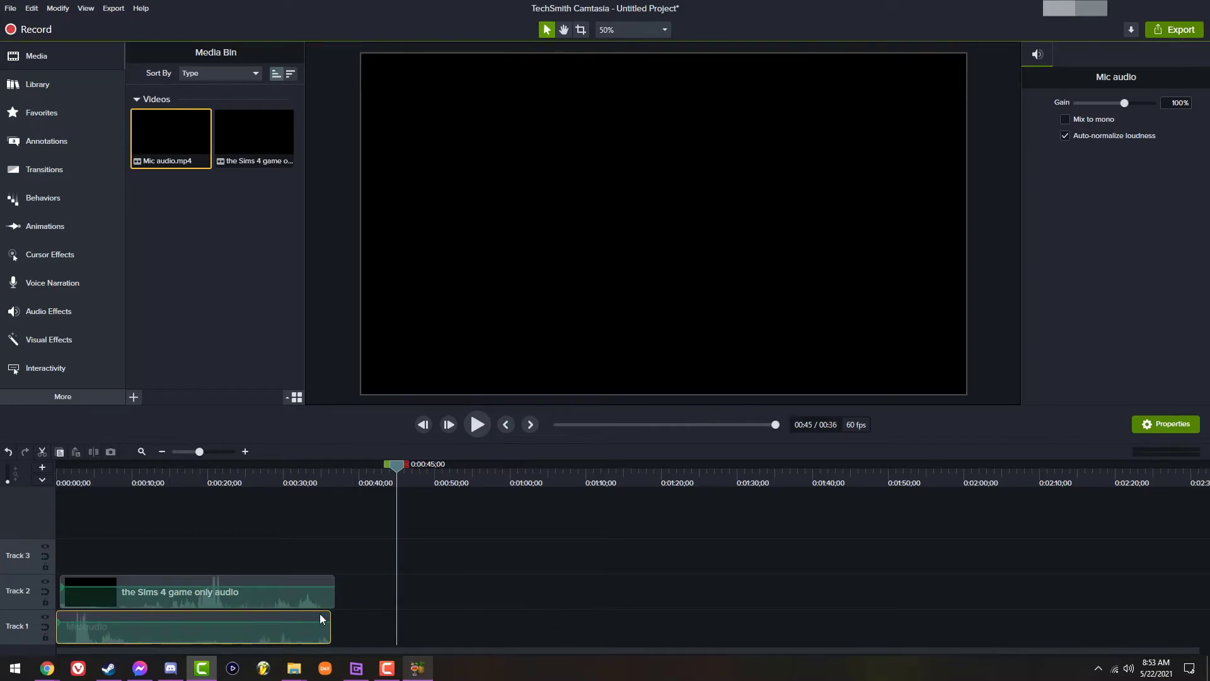
key(space)
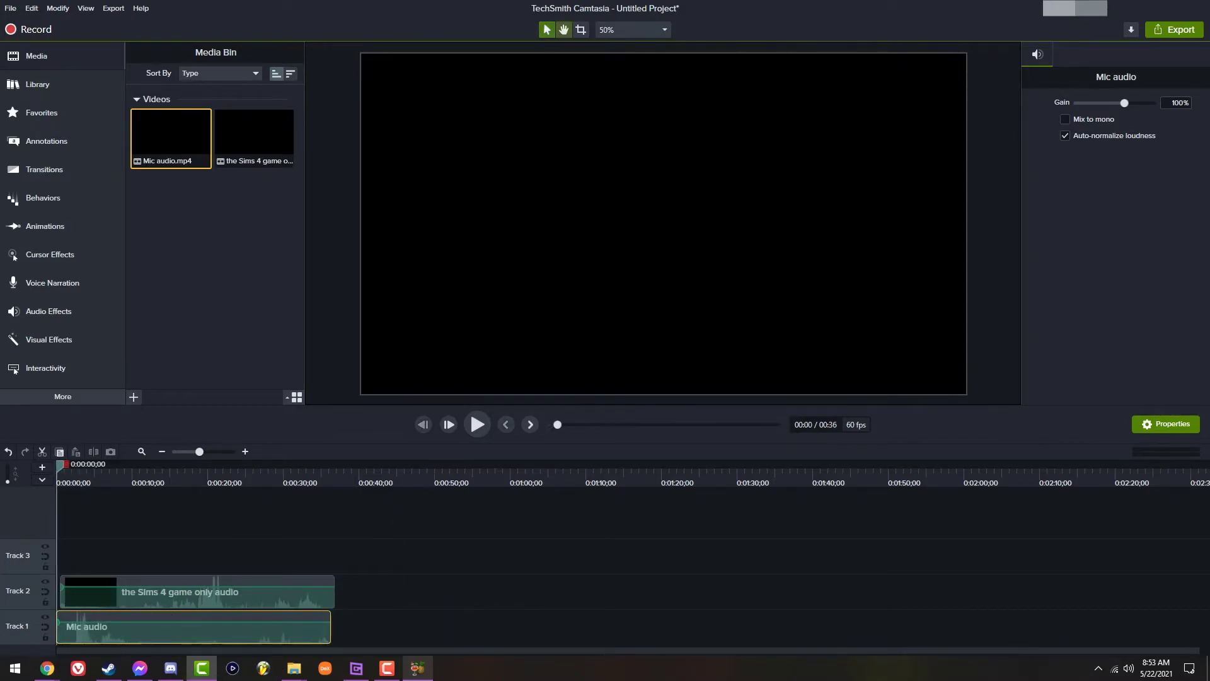
scroll(62, 569, up, 2)
drag(157, 599, 142, 592)
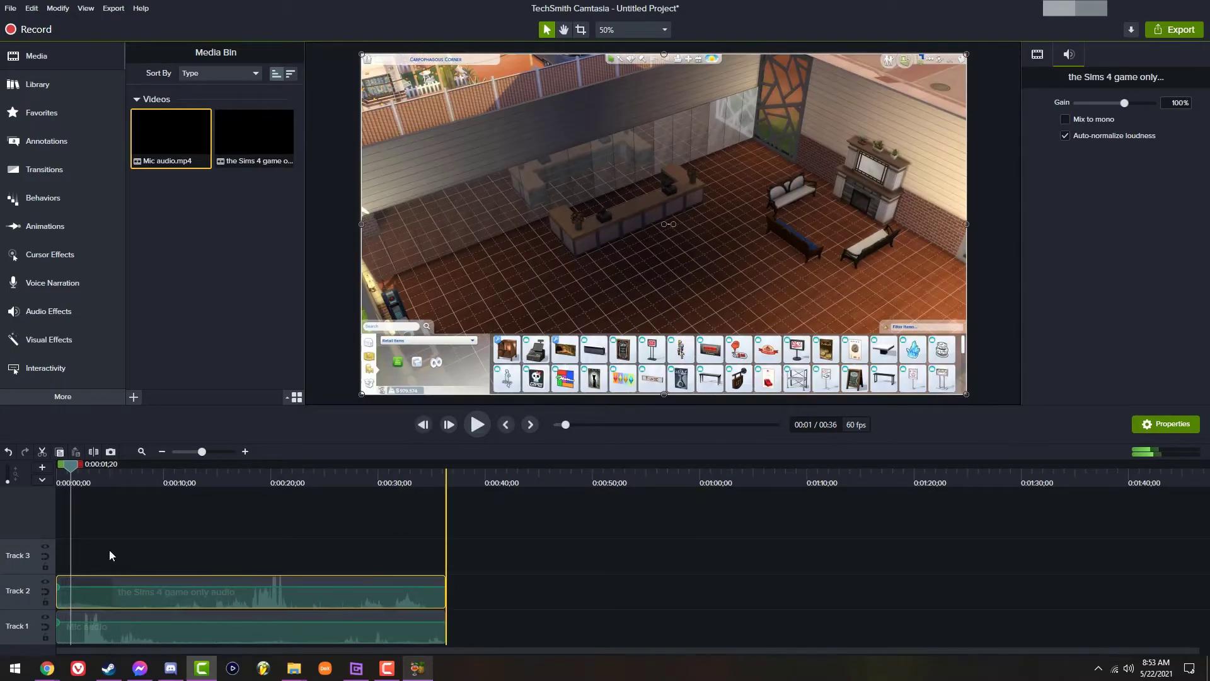
Step: Play the opening seconds of the timeline to hear the mic and game audio together
key(space)
key(space)
scroll(92, 553, up, 3)
key(space)
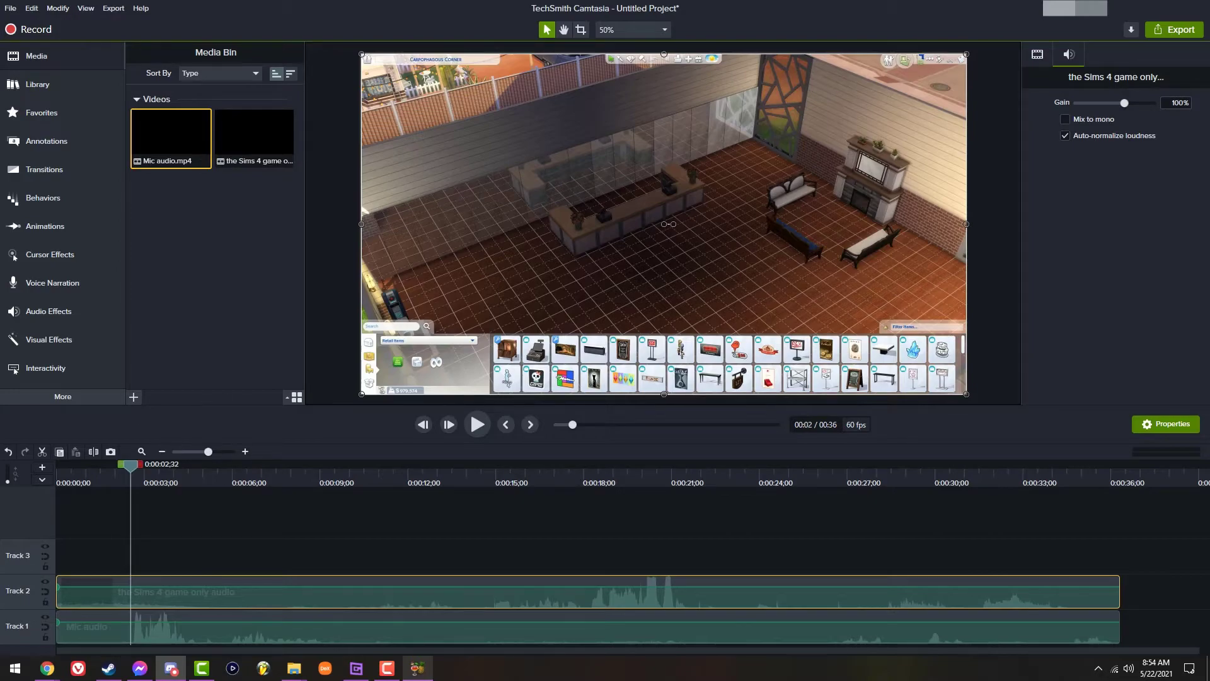
click(262, 515)
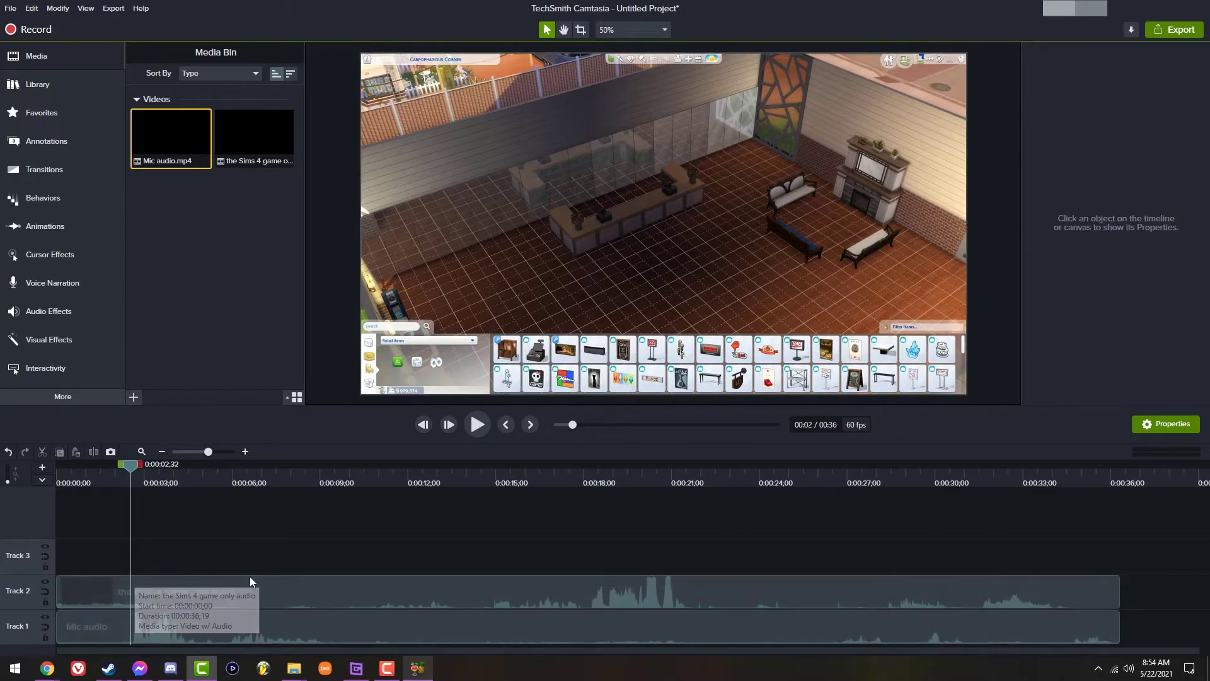
key(space)
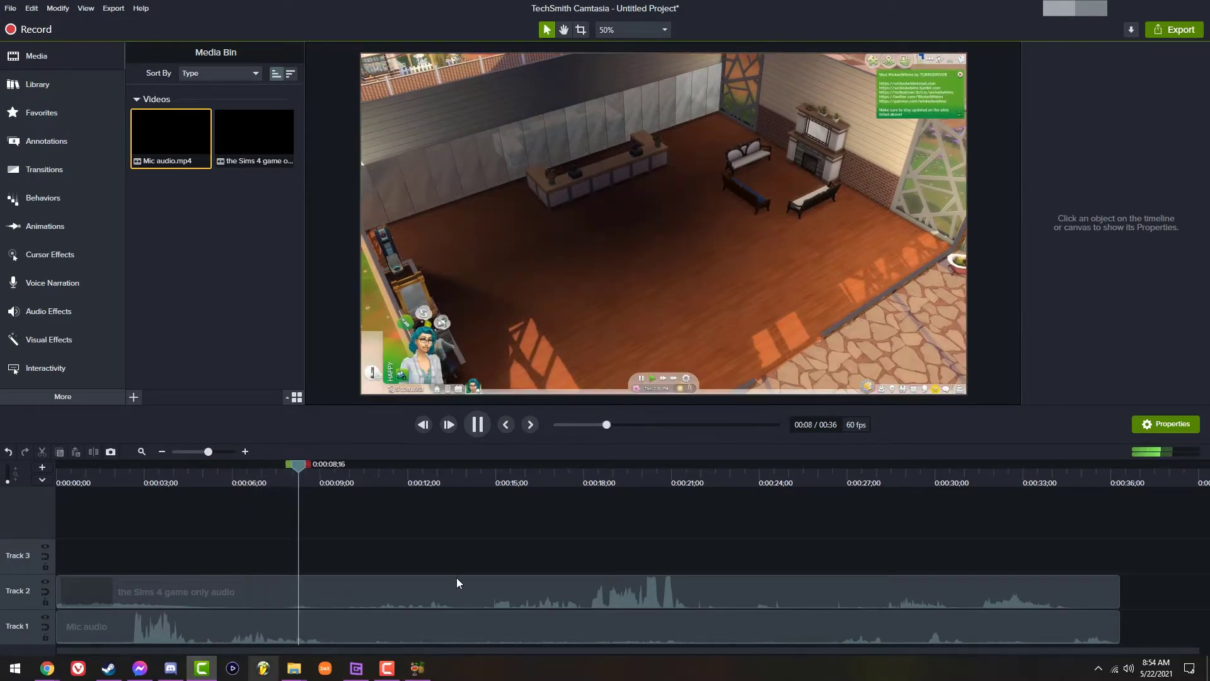
key(space)
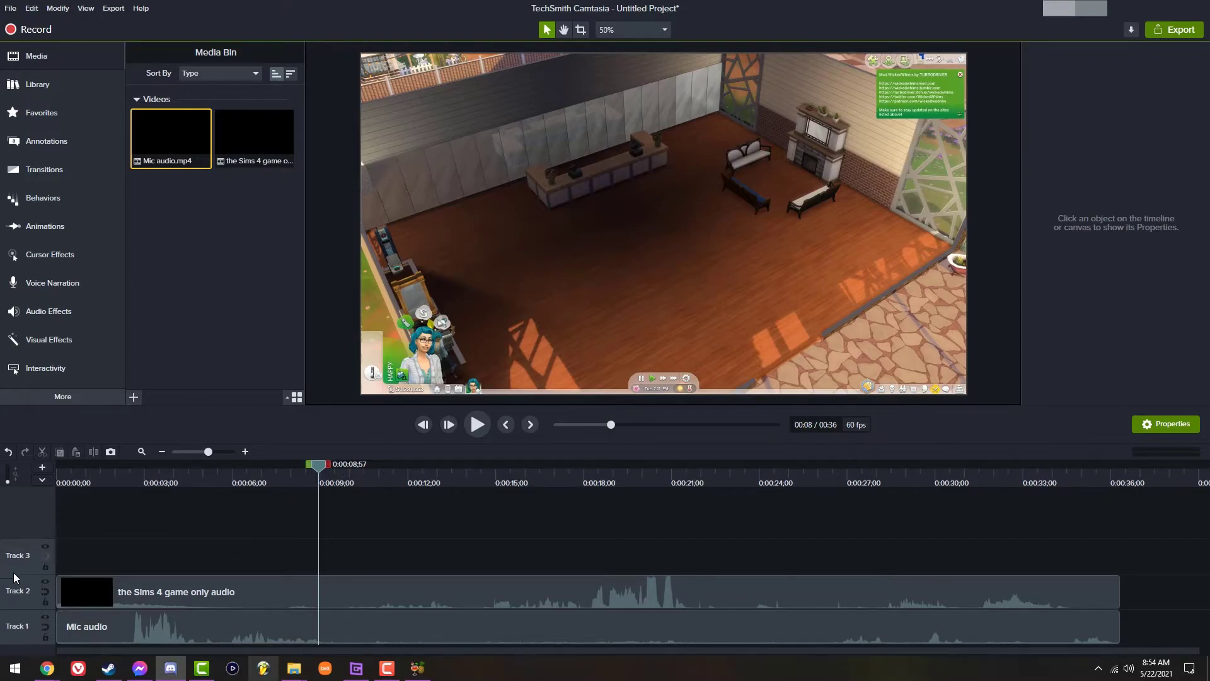
Step: Lock Track 2 and silence the mic audio on Track 1 from about 0:00:08;57 to 0:00:26;53
click(45, 602)
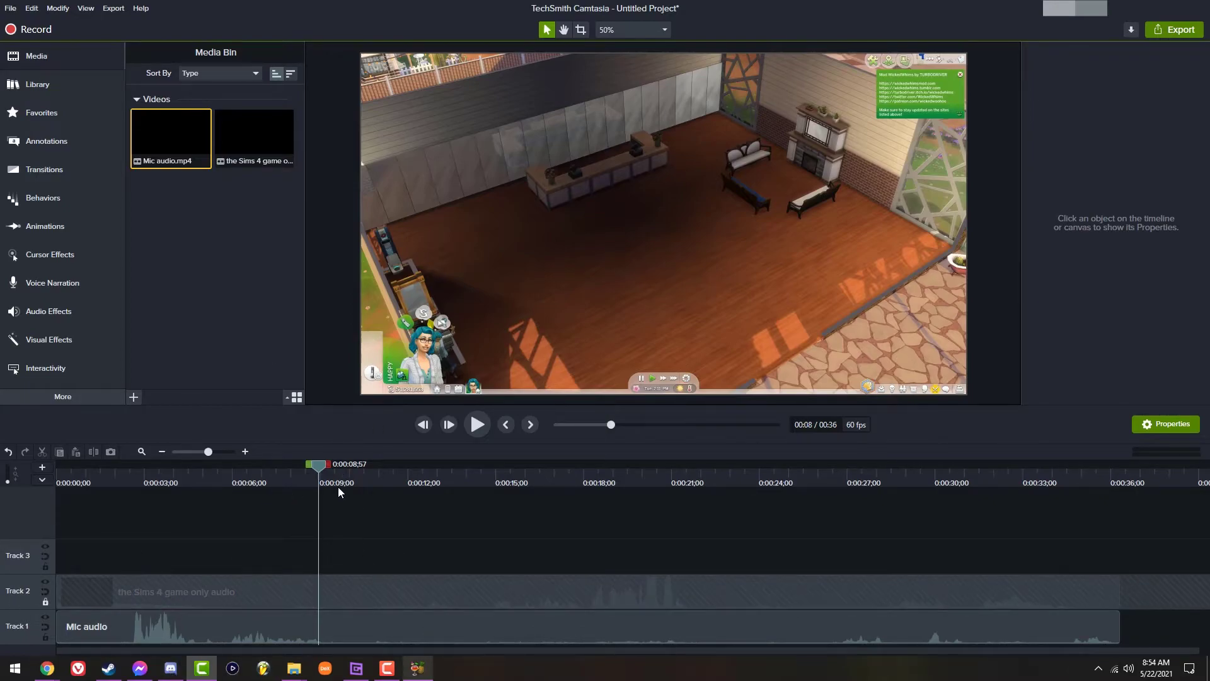
drag(328, 465, 843, 579)
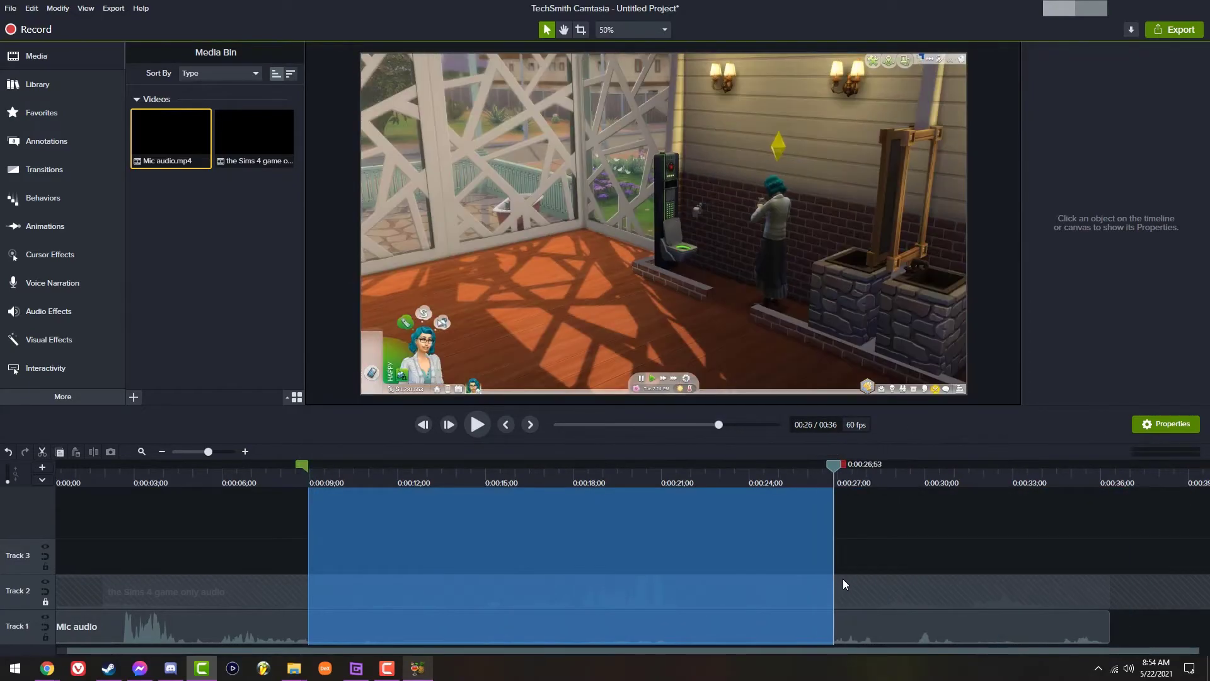
click(820, 482)
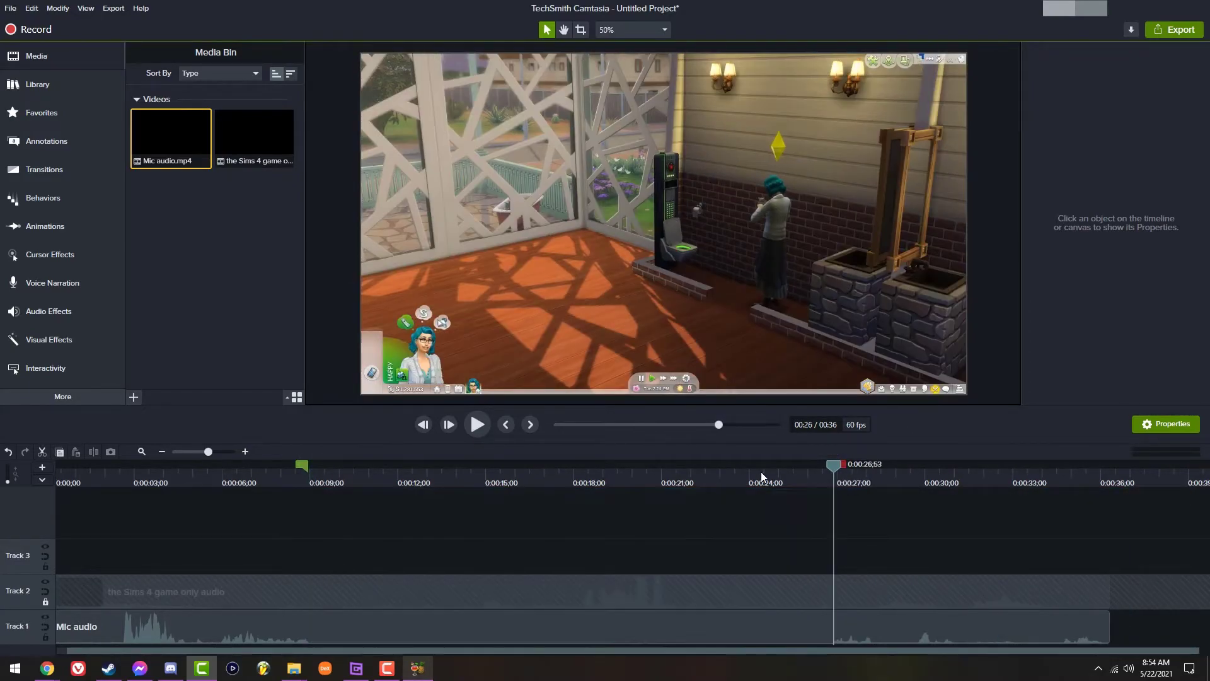
Step: Play back part of the silenced mic section and the stretch following its end
drag(343, 465, 588, 531)
key(space)
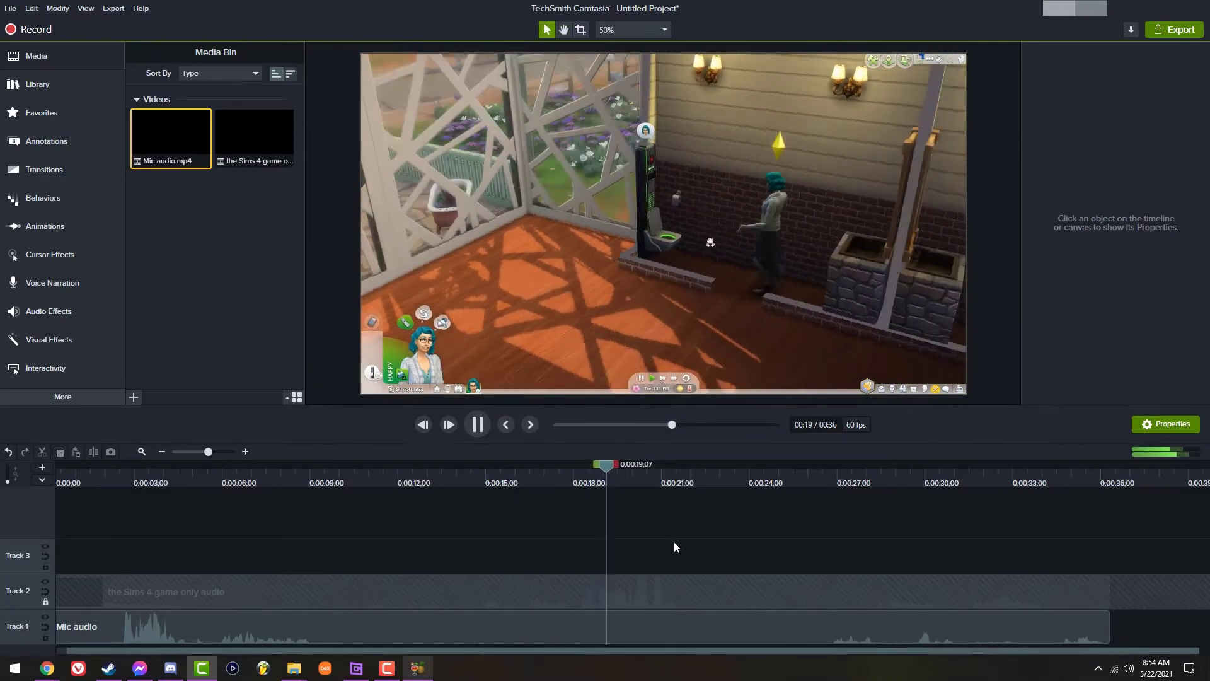
key(space)
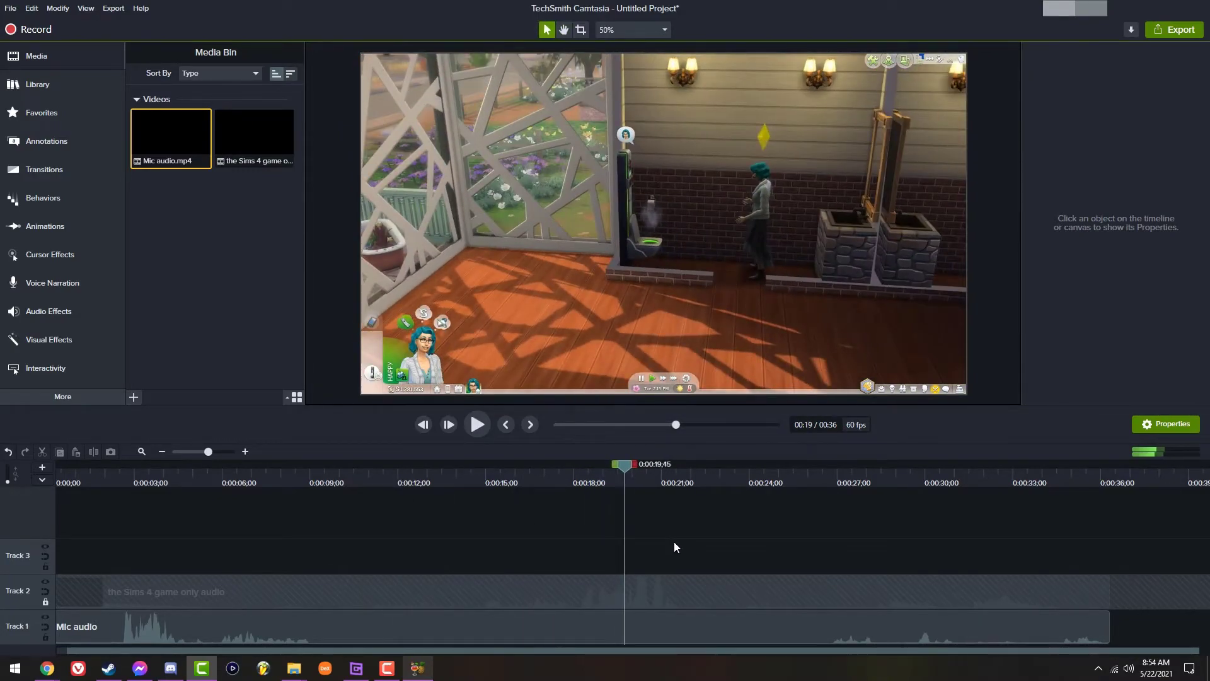
key(space)
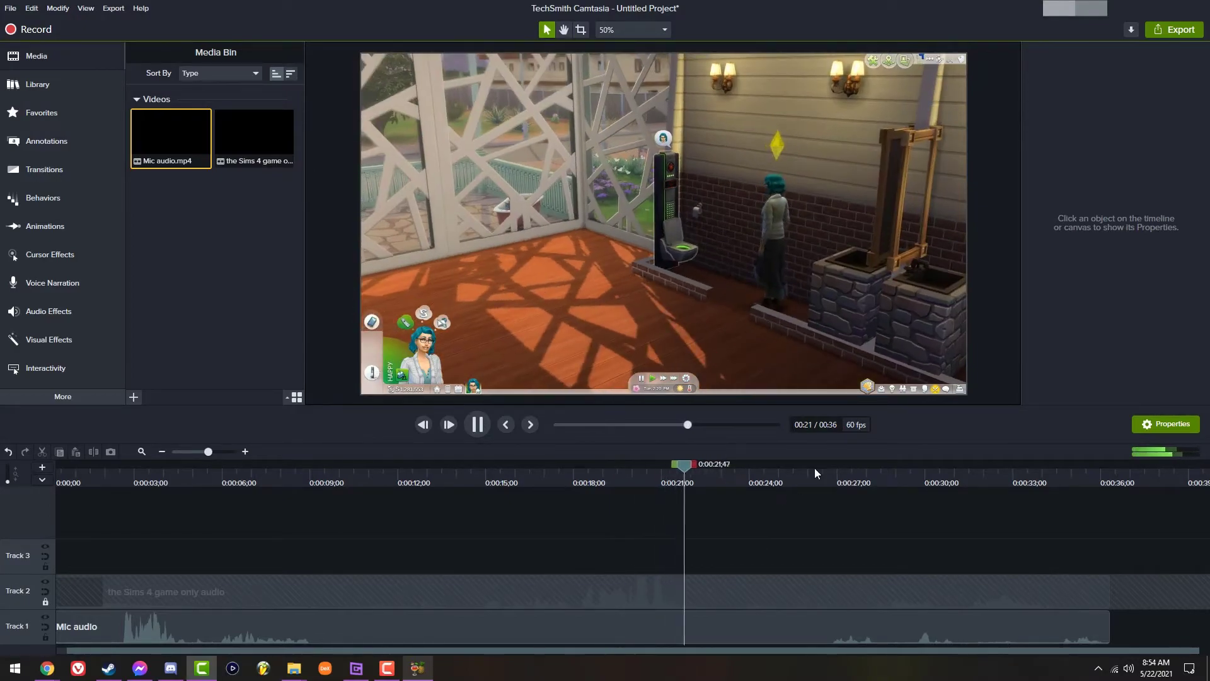
click(804, 473)
click(836, 477)
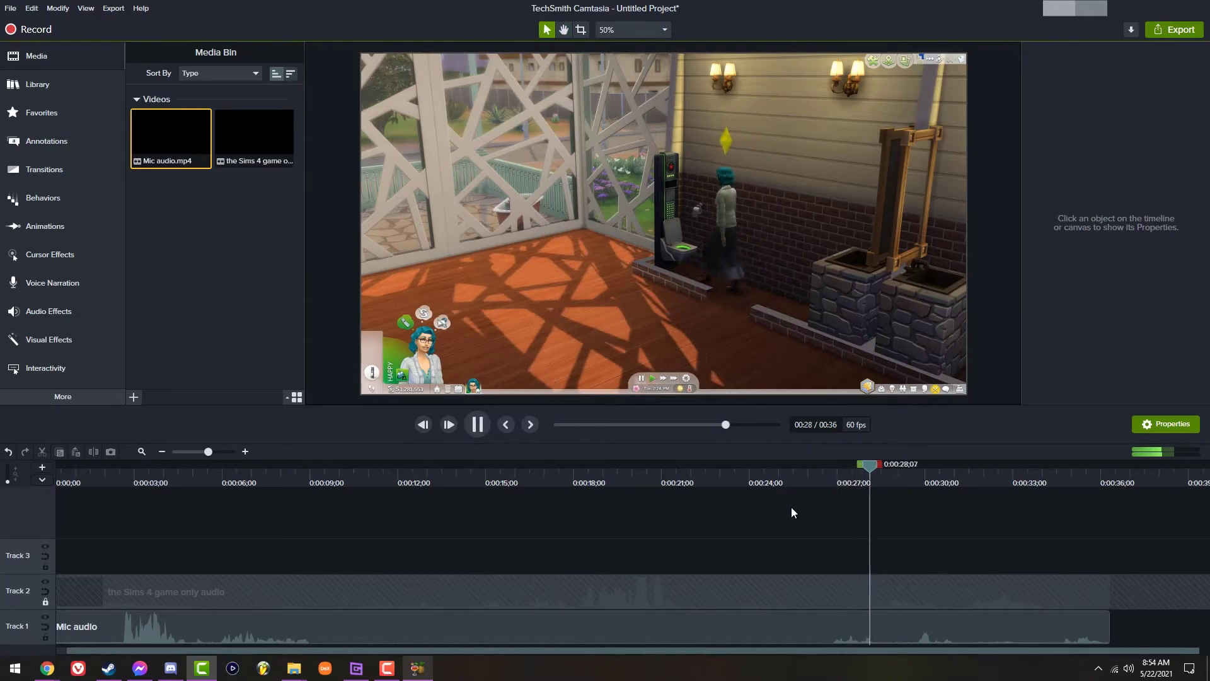
key(space)
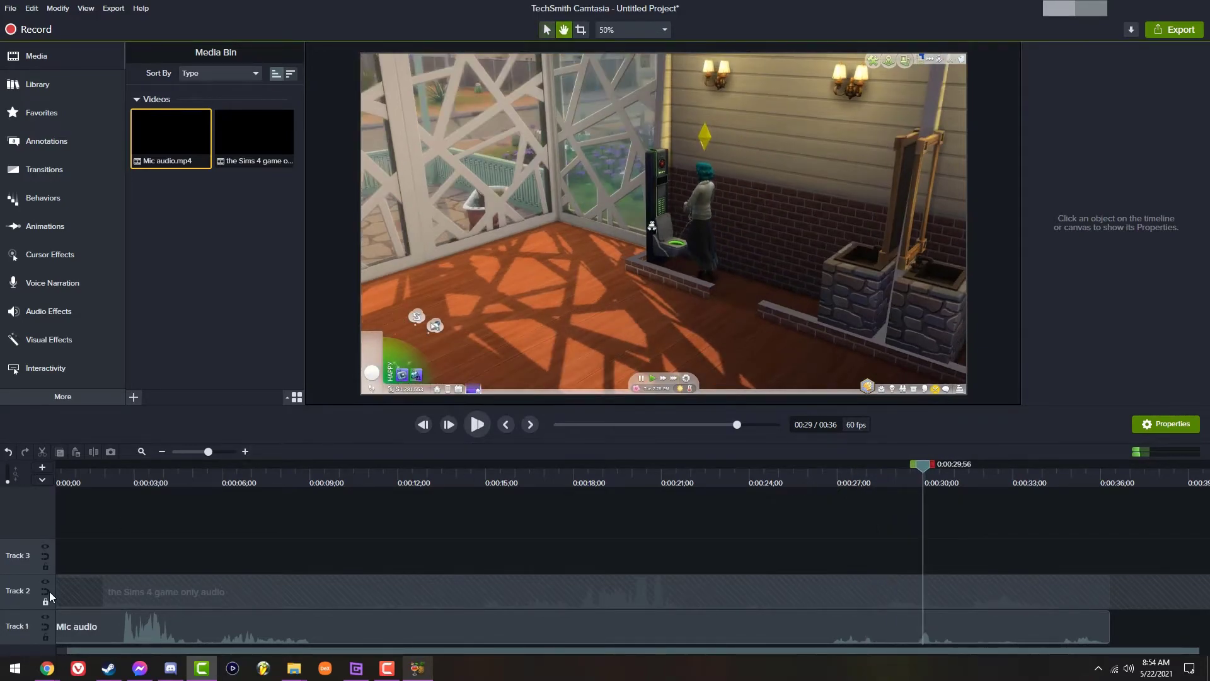
key(space)
key(space)
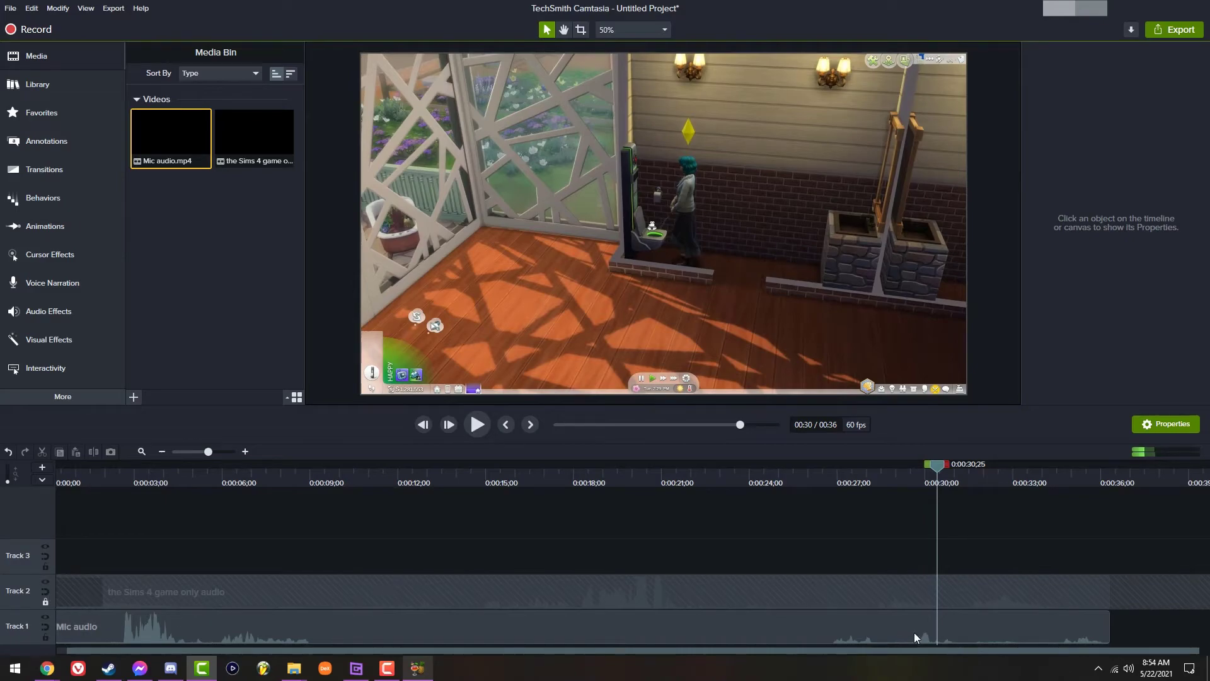
key(space)
key(space)
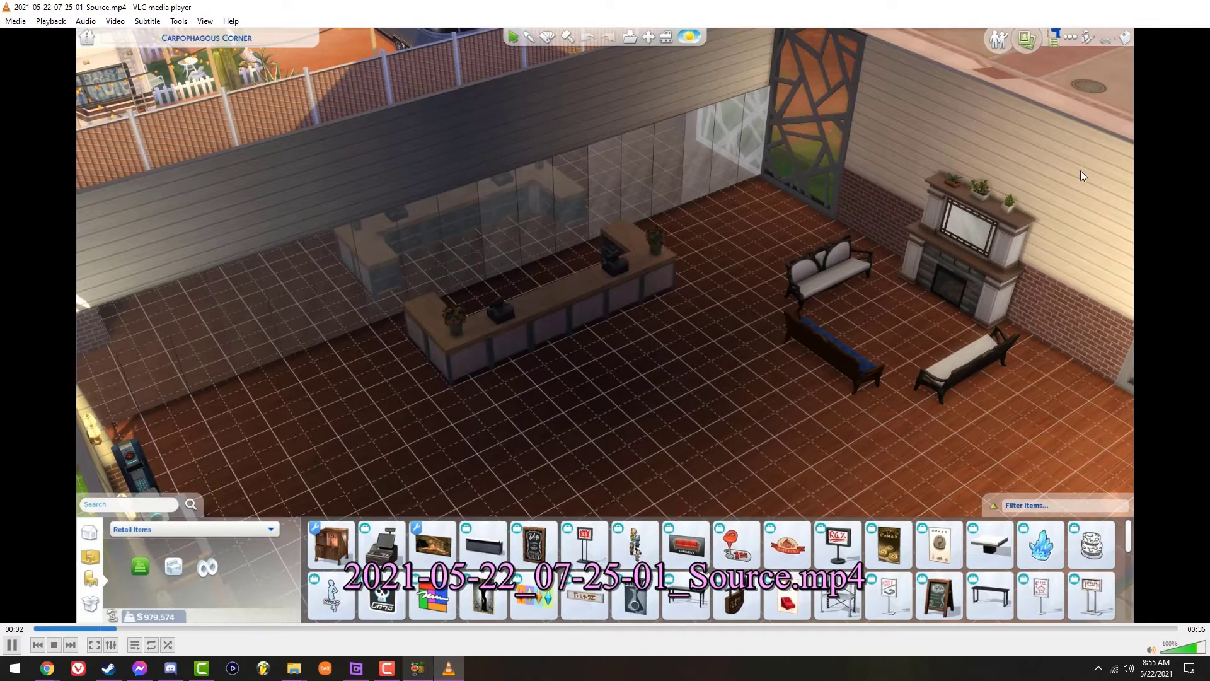
Step: In VLC, pause the source recording, review its list of audio tracks and put the player away
click(888, 237)
right_click(752, 261)
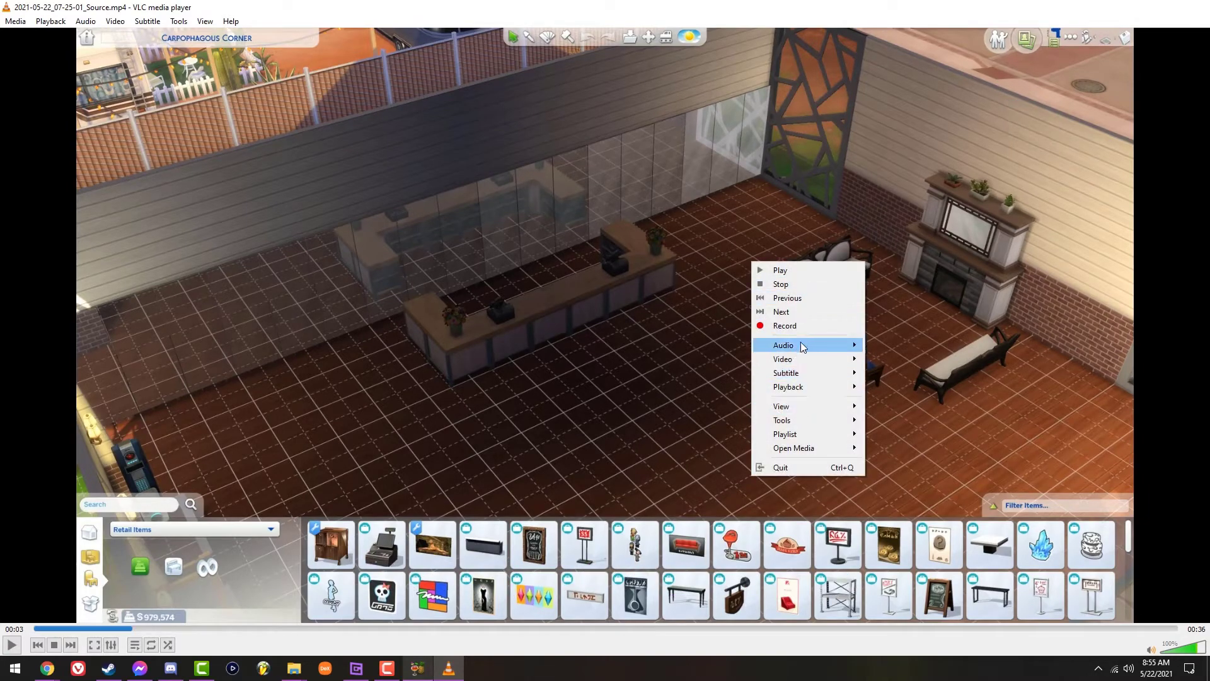
mouse_move(802, 346)
mouse_move(915, 348)
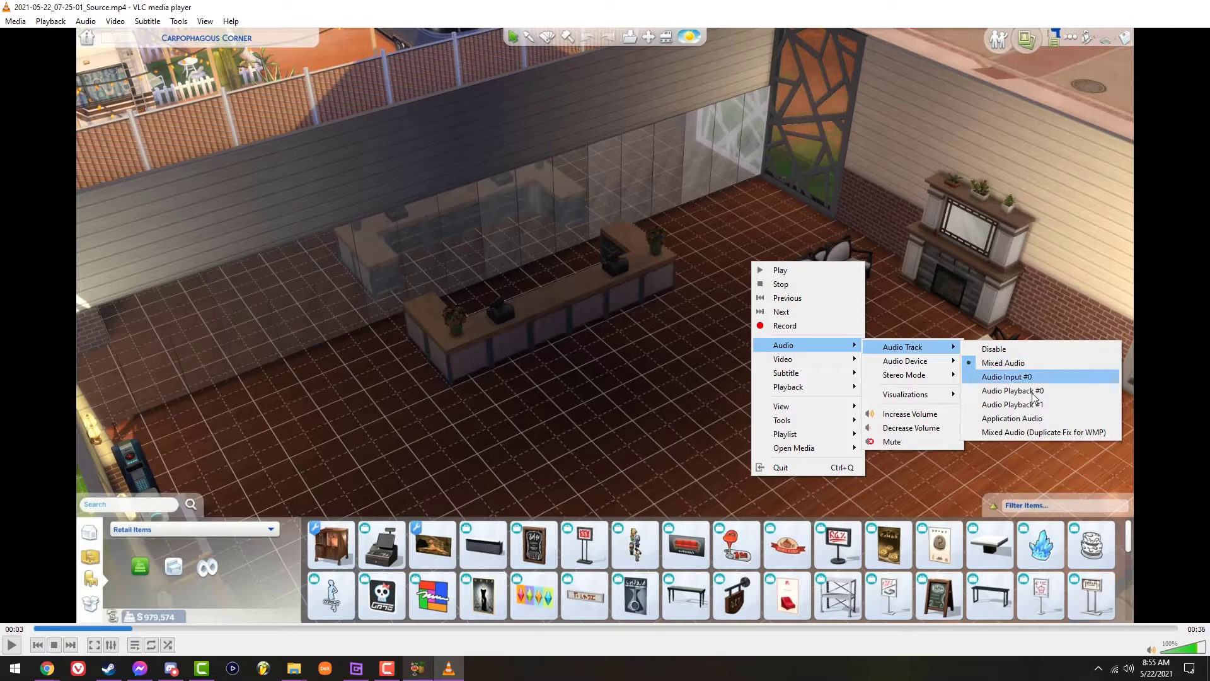
click(1025, 237)
click(1127, 8)
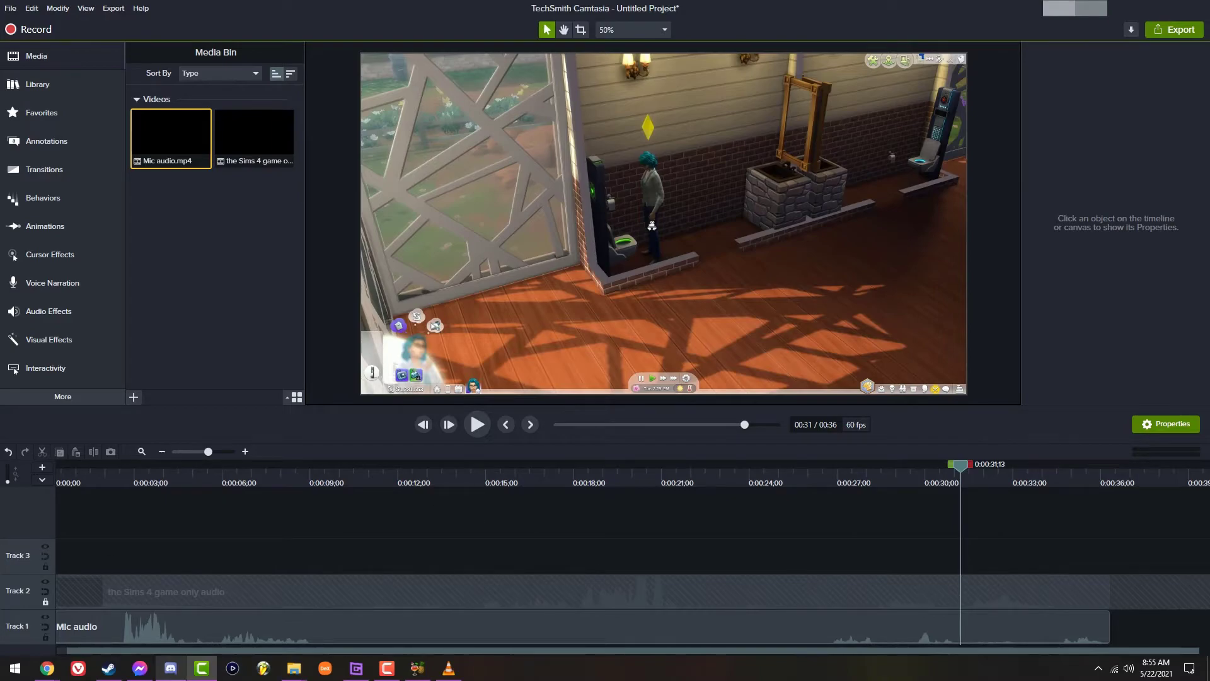
Step: Unlock Track 2 in Camtasia and select all clips on the timeline
click(46, 602)
key(ctrl+a)
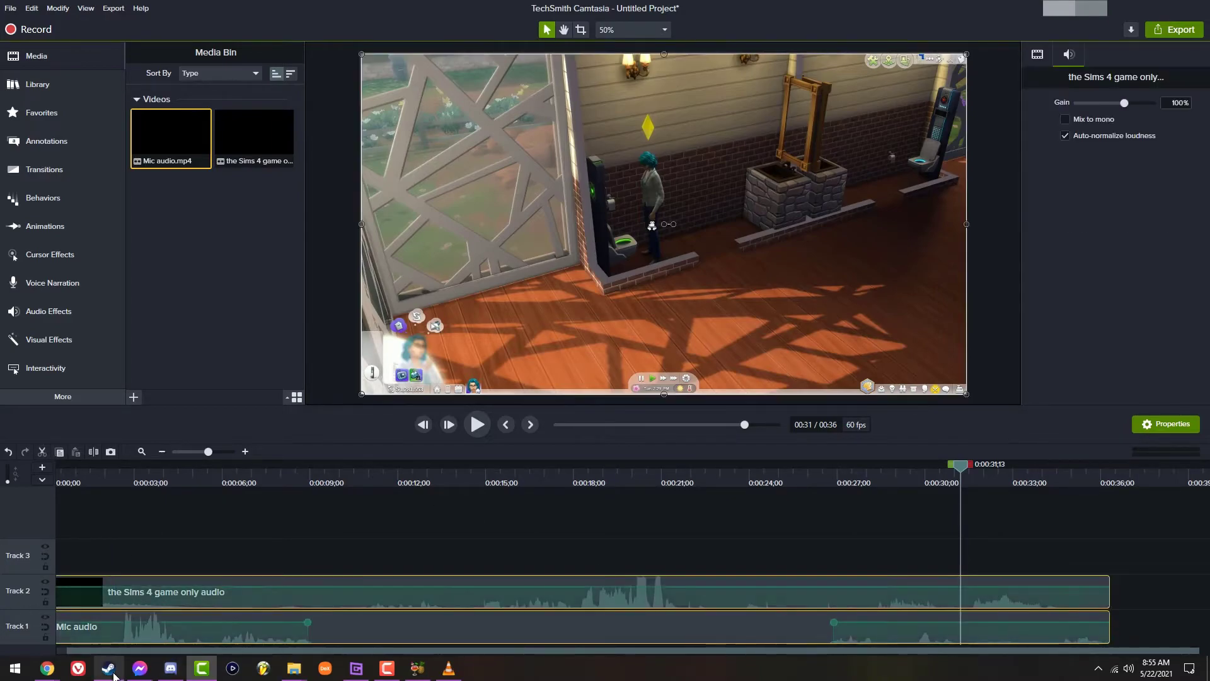
Step: Clear the selected clips from the timeline and place the 2021-05-22_07-25-01_Source recording at the start of Track 2
key(Delete)
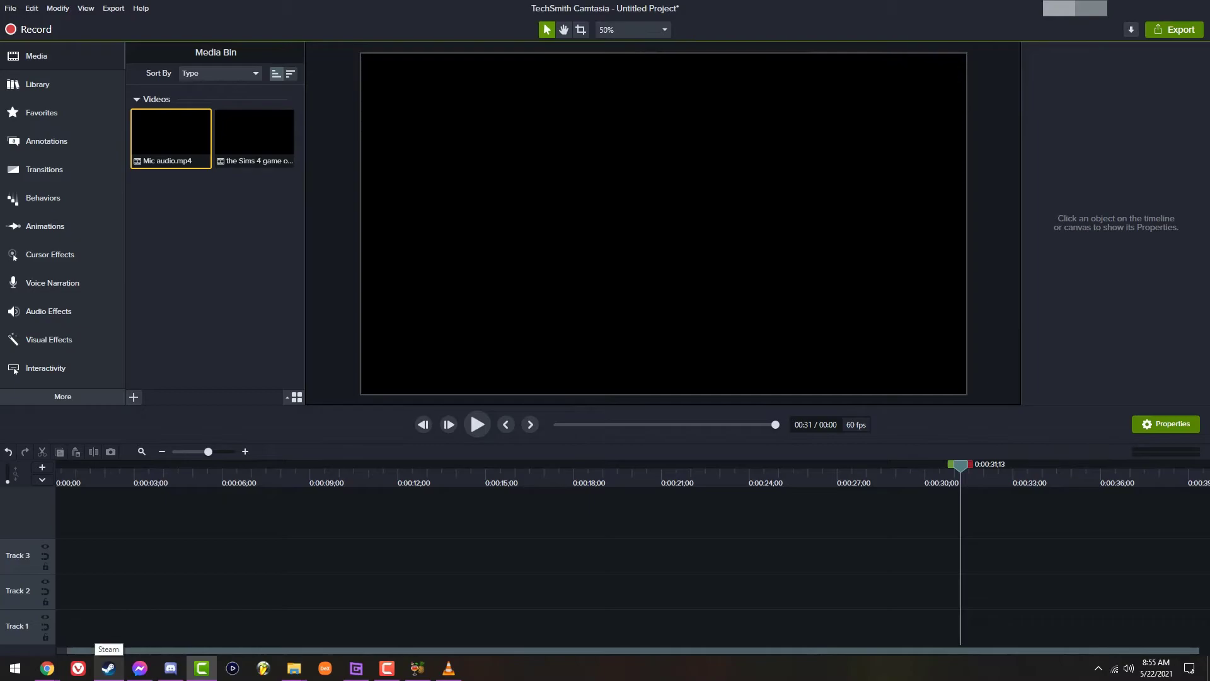
drag(103, 648, 132, 608)
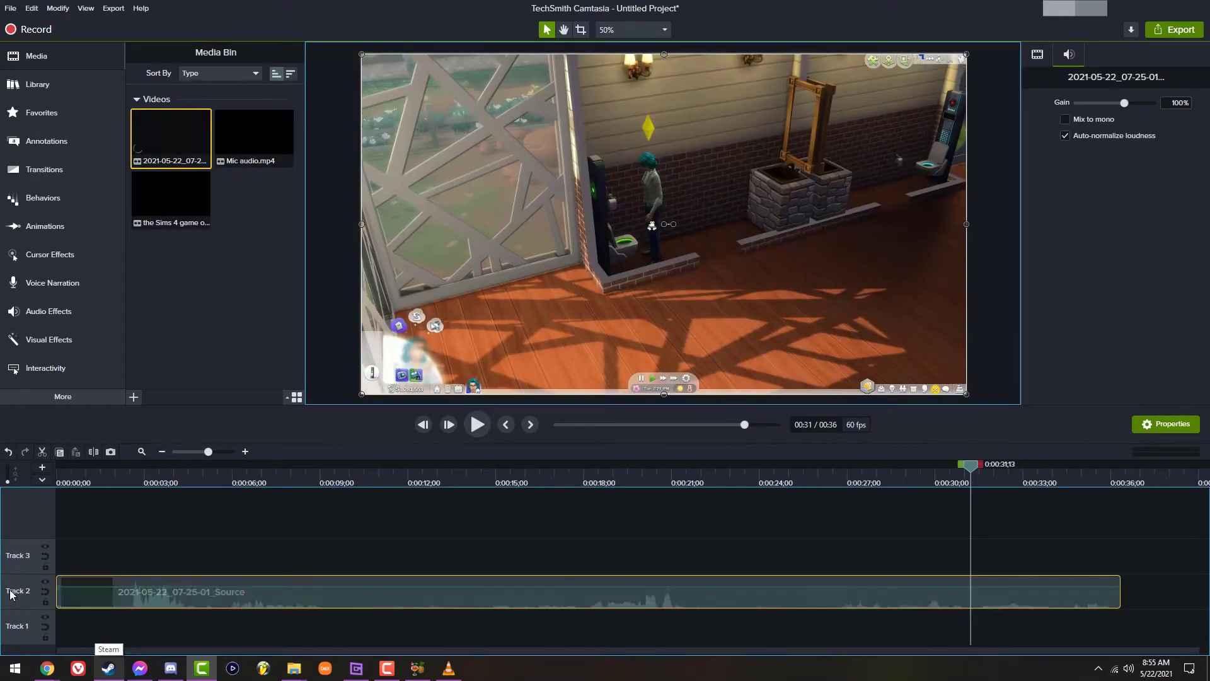
Step: Separate the source recording's audio from its video and arrange the video on Track 2 and the audio on Track 1
click(183, 483)
right_click(195, 580)
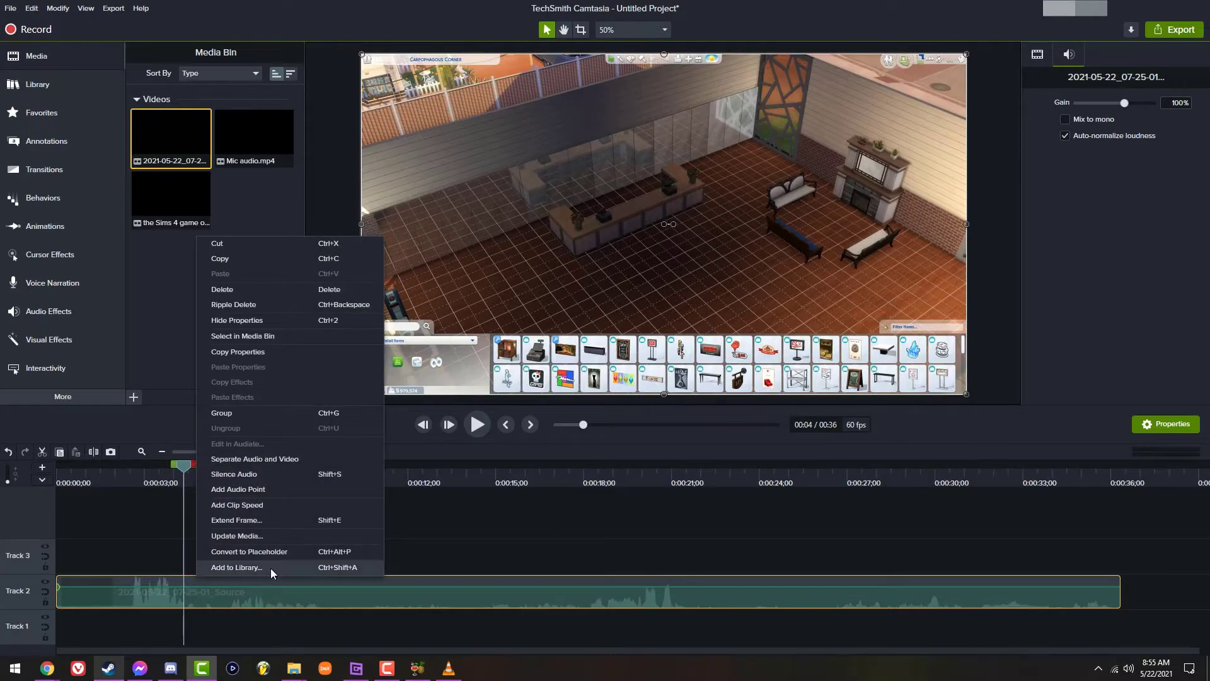
click(275, 459)
drag(247, 559, 212, 652)
click(218, 611)
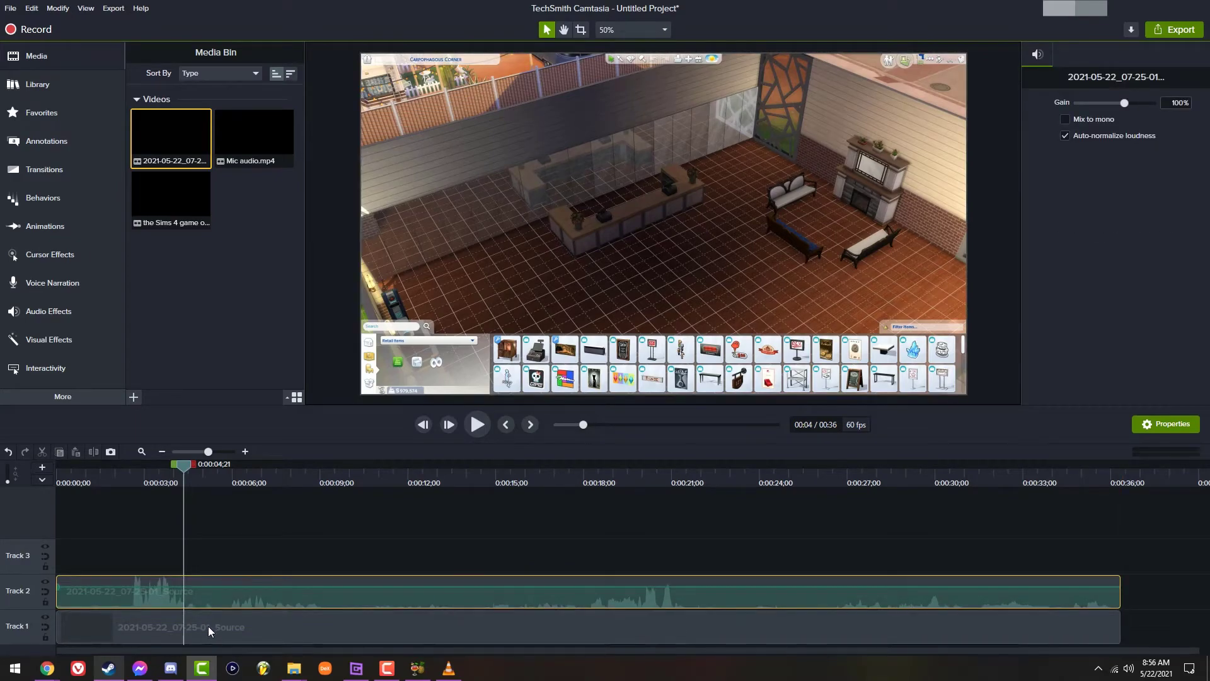
drag(208, 626, 210, 561)
drag(227, 516, 192, 602)
drag(187, 600, 150, 650)
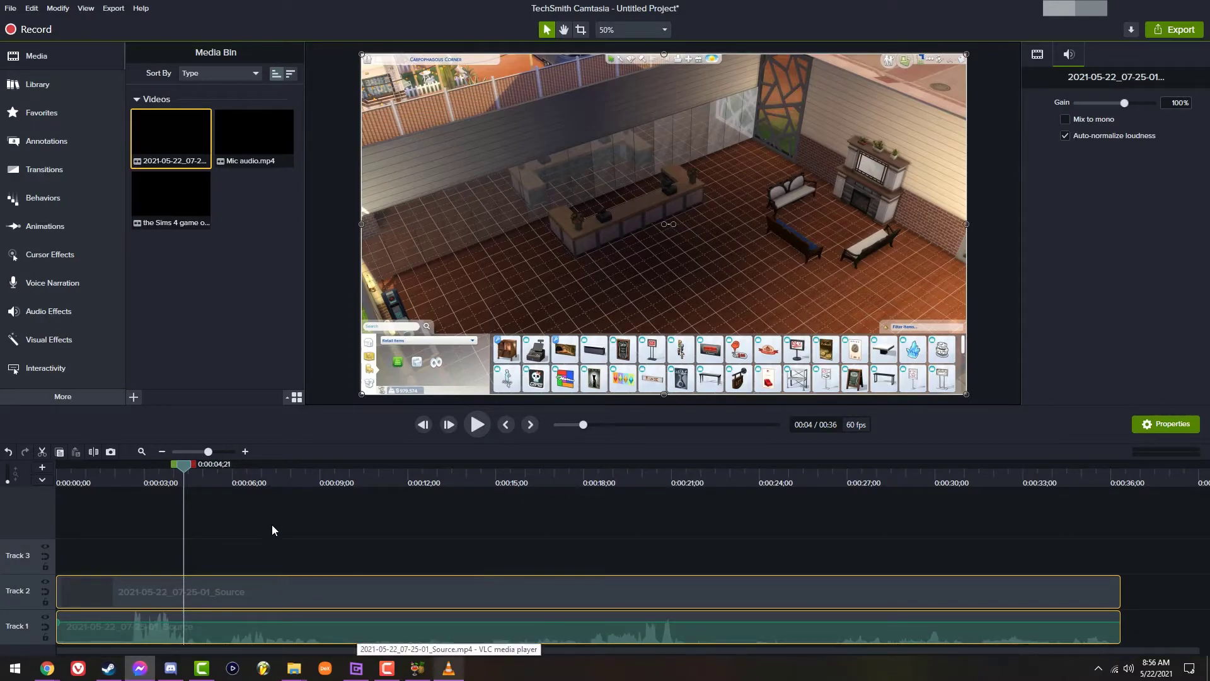
Step: Shift both separated clips along the timeline and return them to the start
mouse_move(123, 483)
mouse_down()
mouse_move(171, 485)
mouse_move(134, 488)
mouse_up()
drag(168, 600, 174, 627)
scroll(262, 552, down, 2)
click(186, 562)
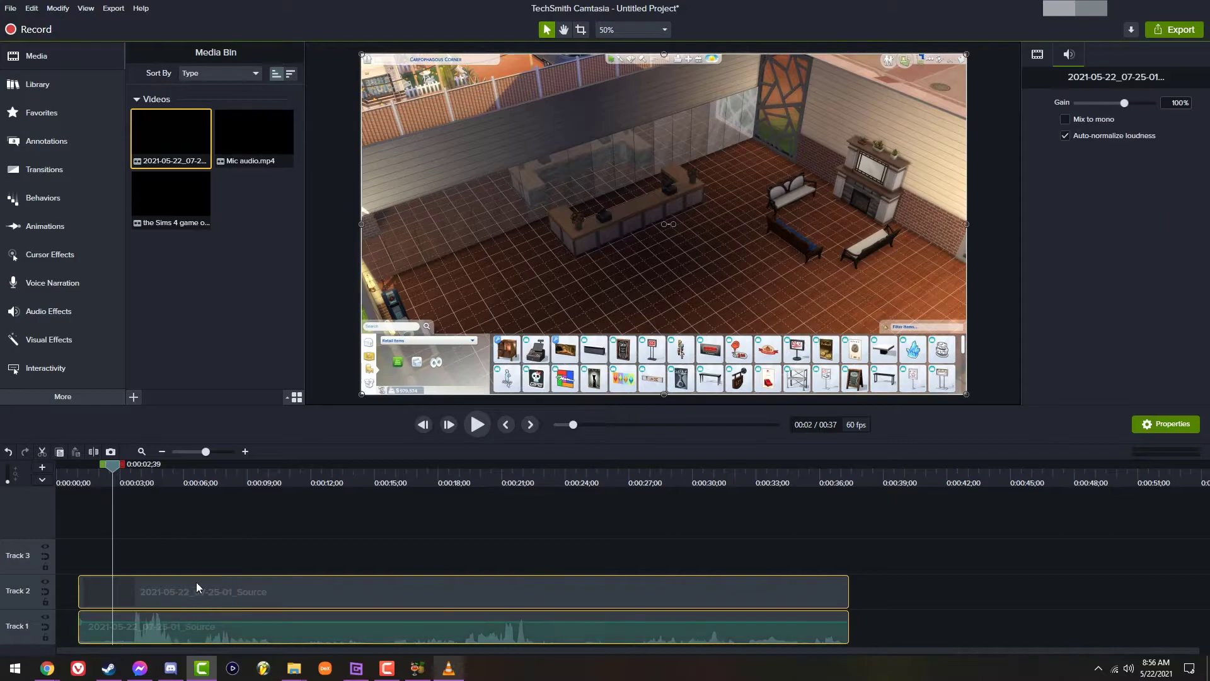
drag(196, 583, 144, 596)
click(187, 554)
Step: Move the video clip behind the end of the audio clip and play sections of the audio alone
drag(427, 602, 927, 596)
key(space)
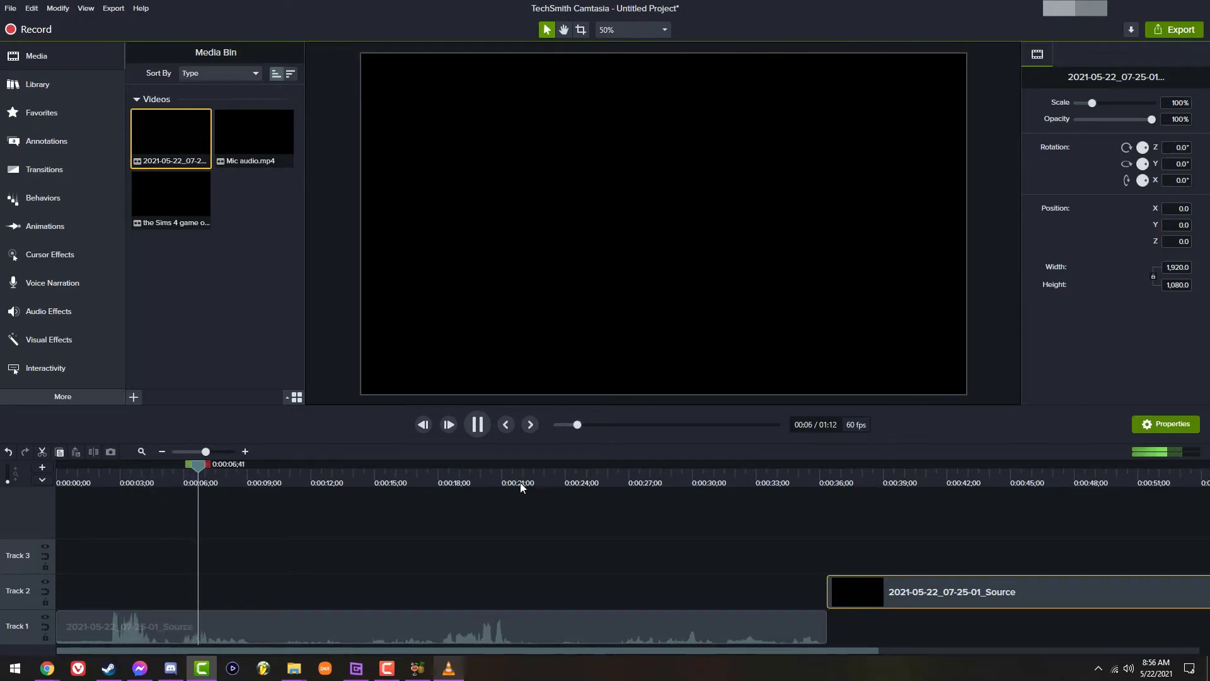
click(330, 478)
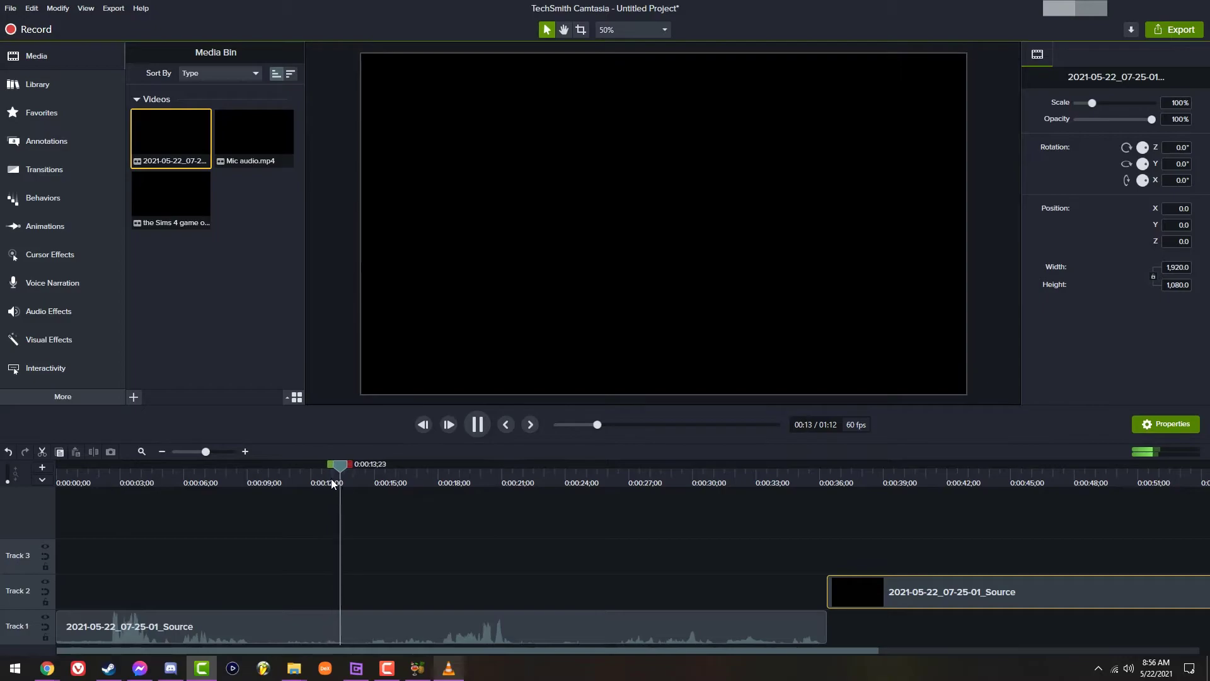
click(483, 474)
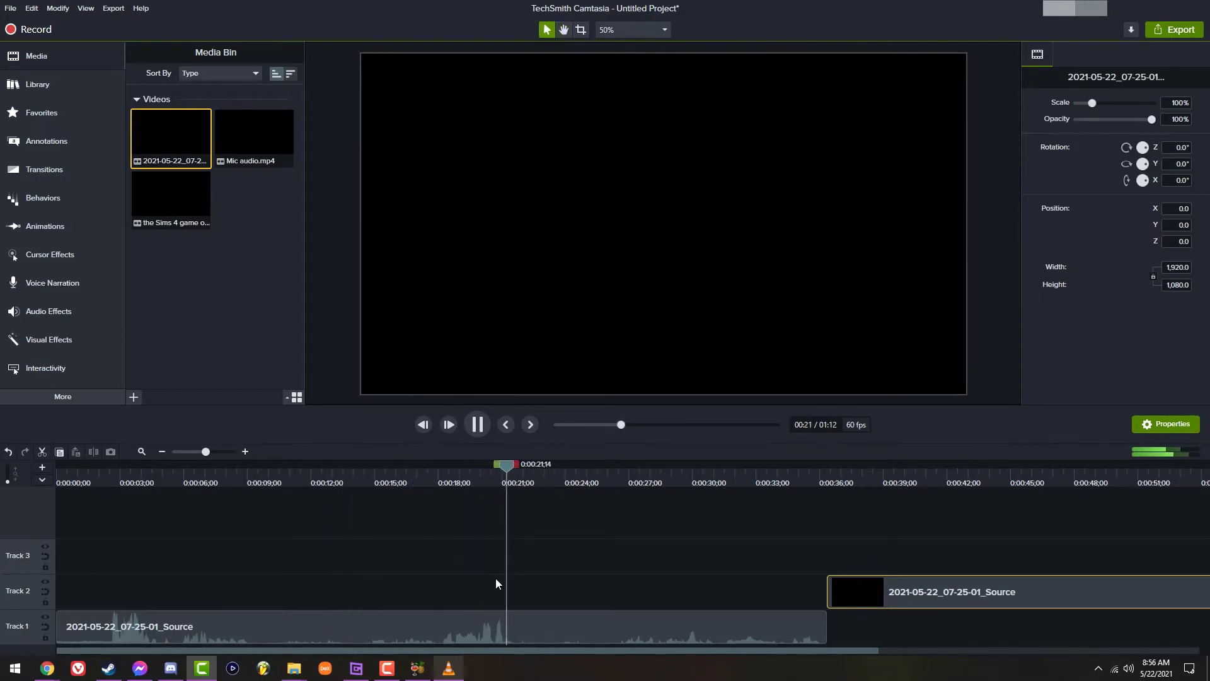
Step: Return the video clip to the timeline start, move the audio clip behind its end and play the video alone
drag(852, 606, 82, 598)
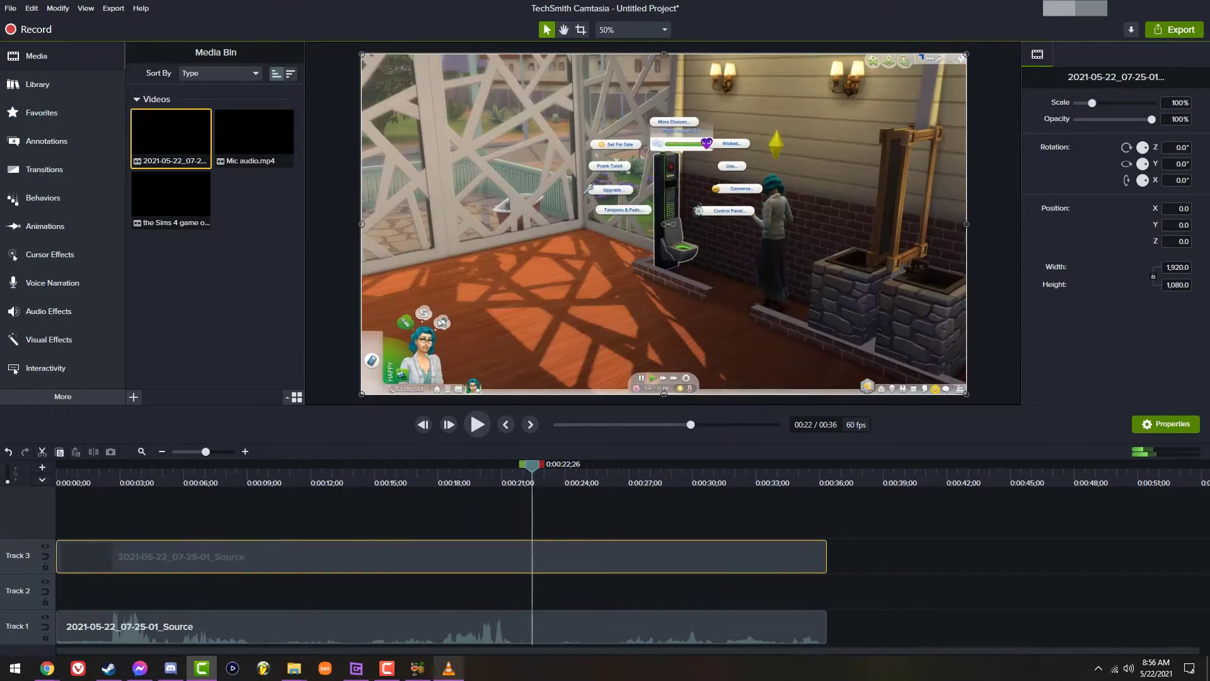
drag(185, 631, 945, 637)
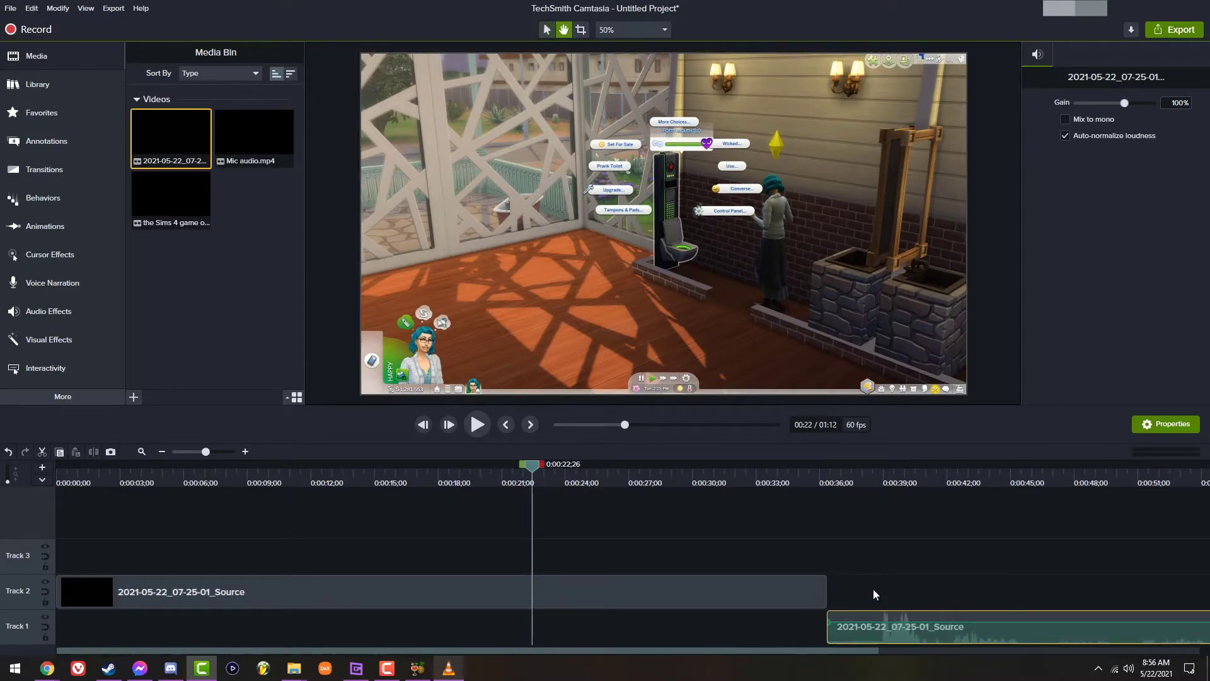
key(space)
click(634, 580)
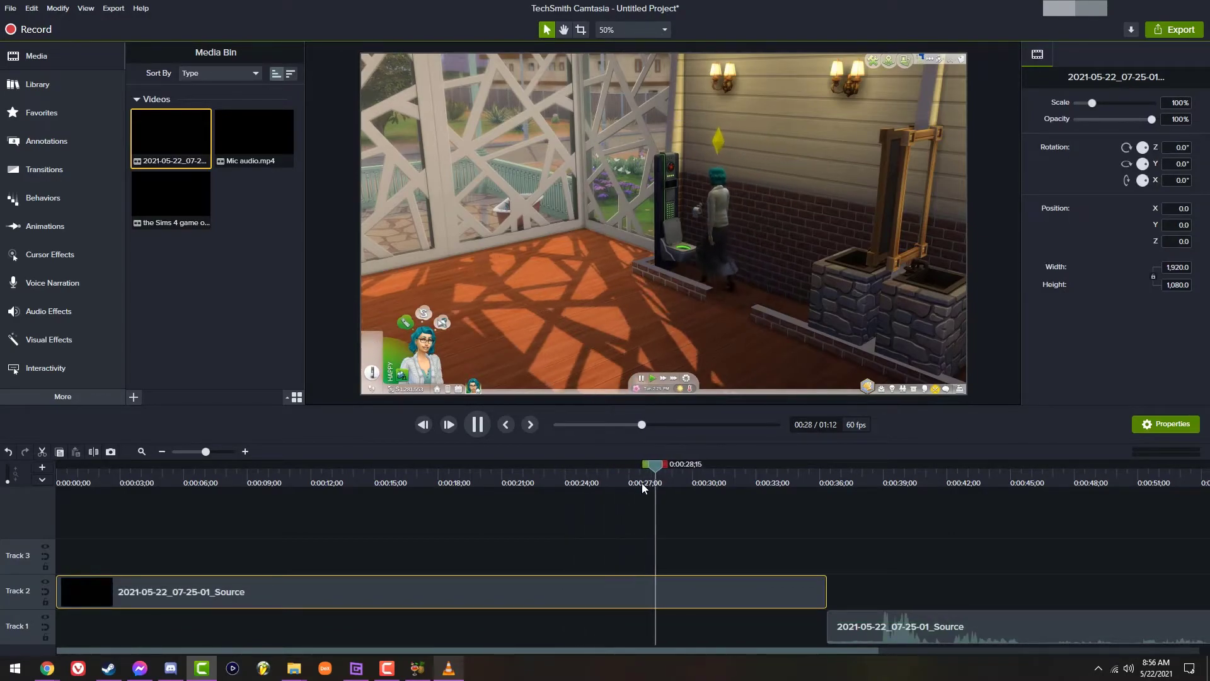
key(space)
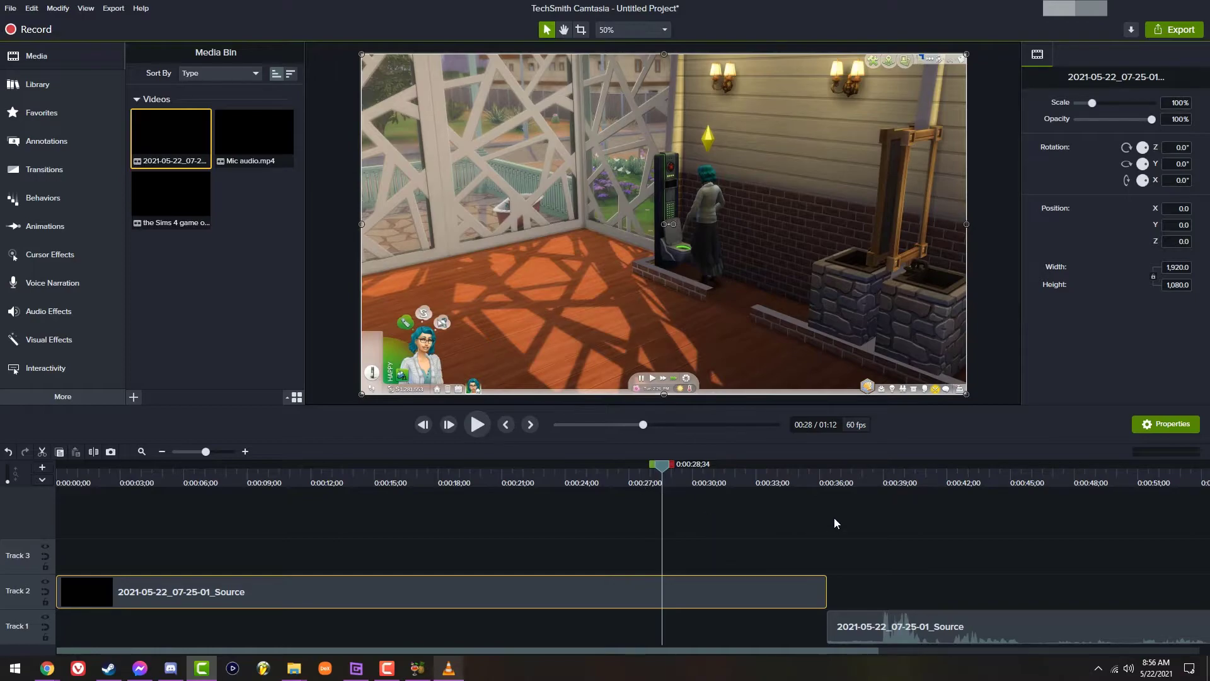
Step: Undo the audio clip's move and delete all clips from the timeline
click(1003, 573)
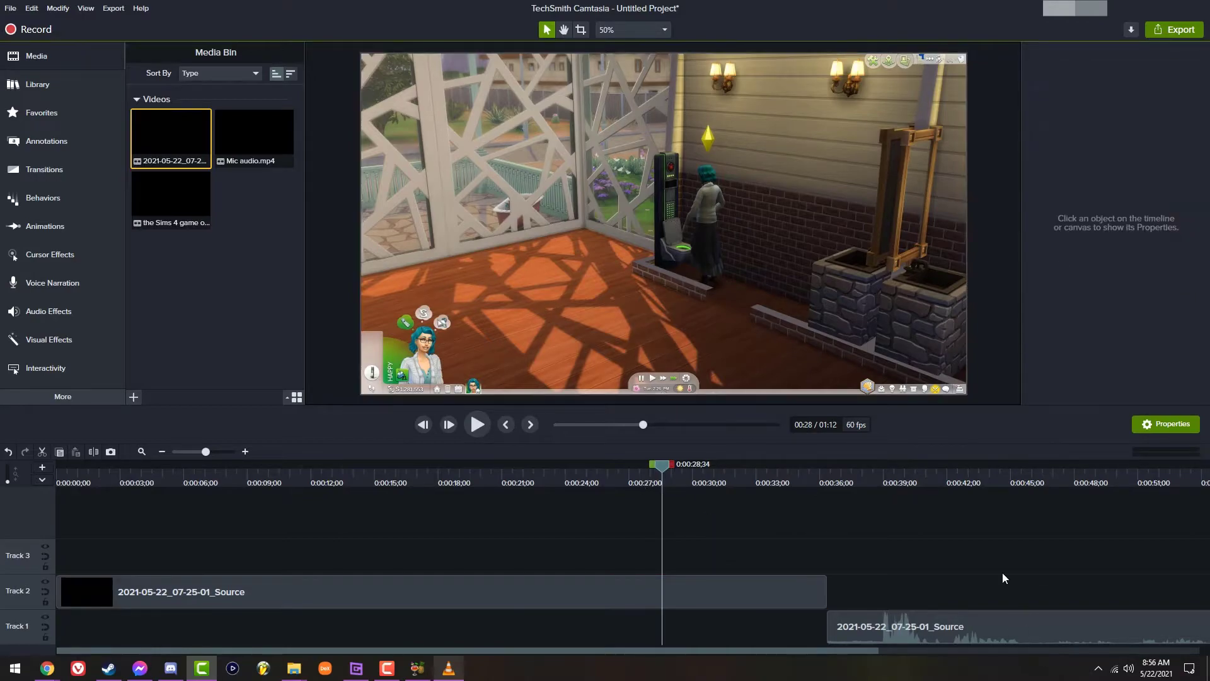
key(ctrl+z)
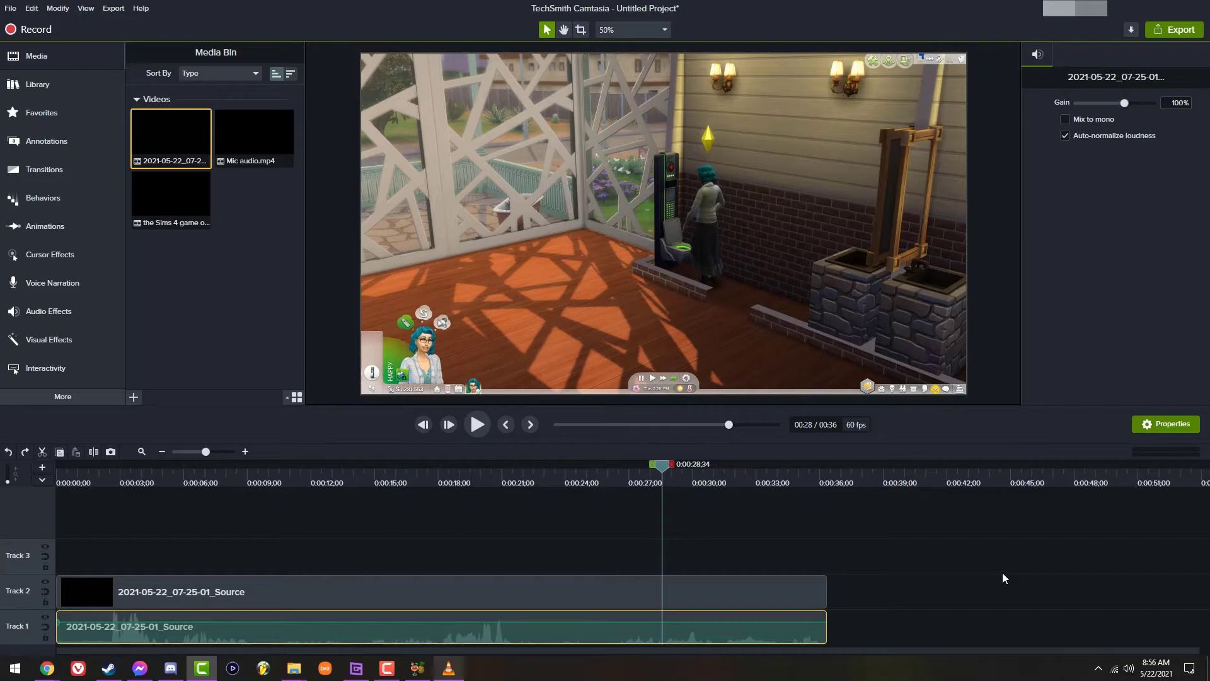
key(ctrl+a)
key(Delete)
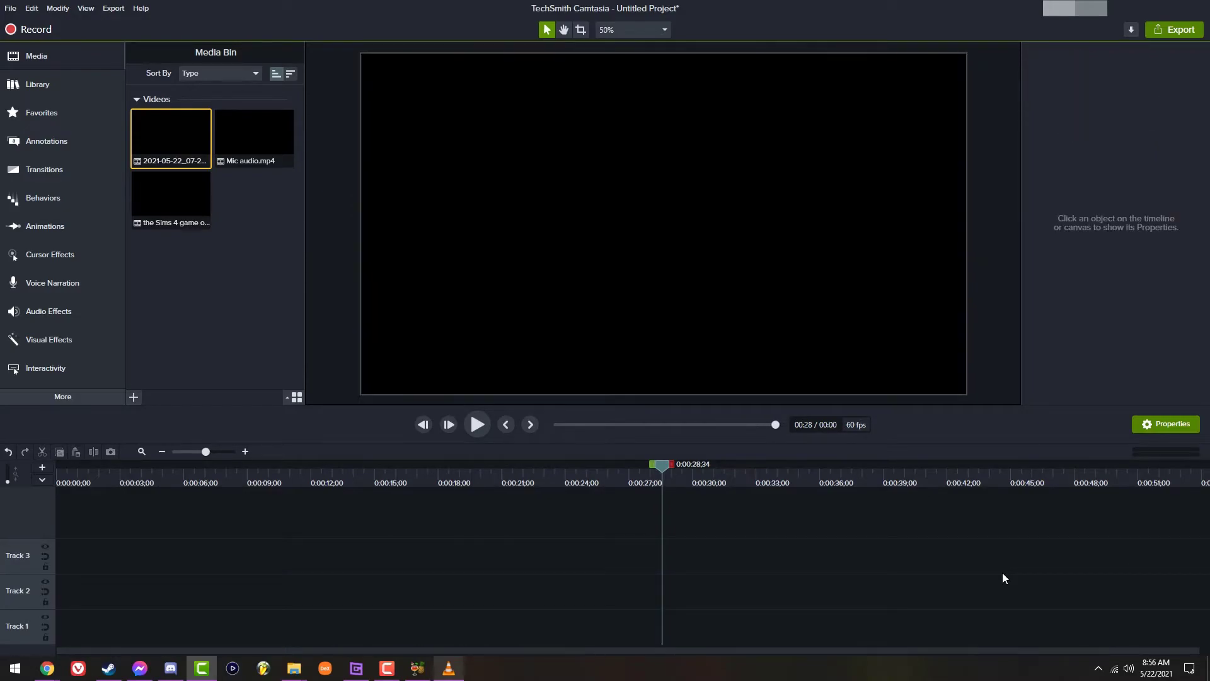
Step: Put Camtasia and HandBrake away and launch DaVinci Resolve from the desktop
click(1131, 7)
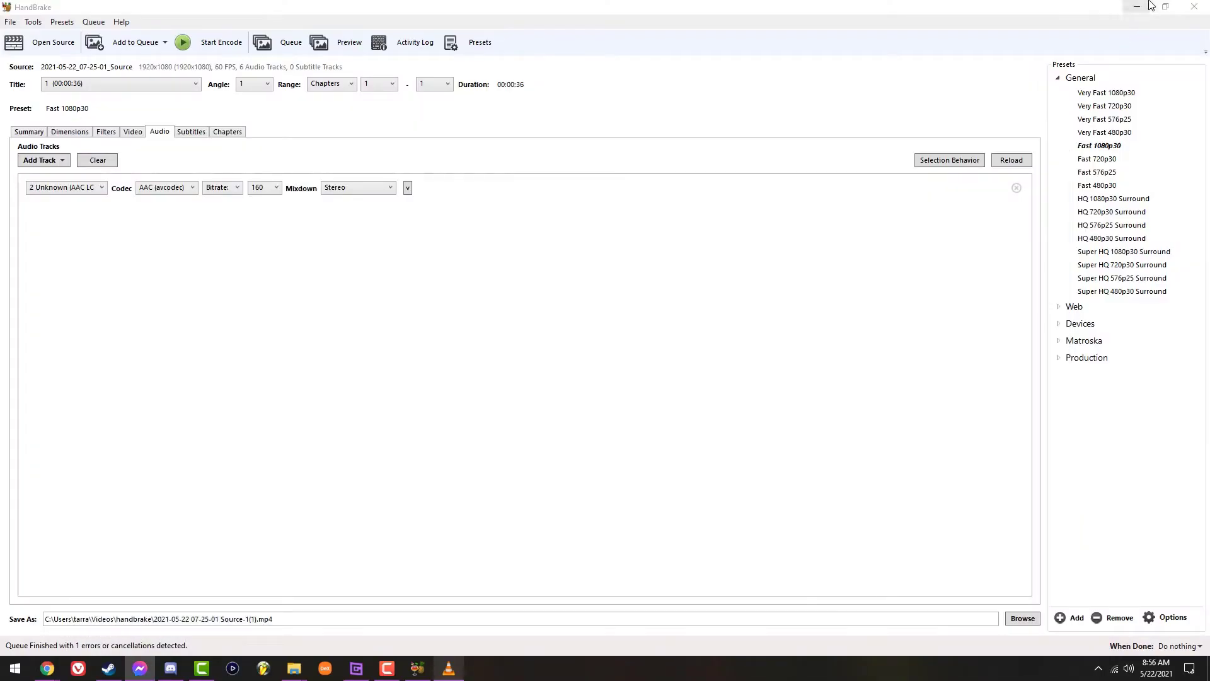
click(1148, 3)
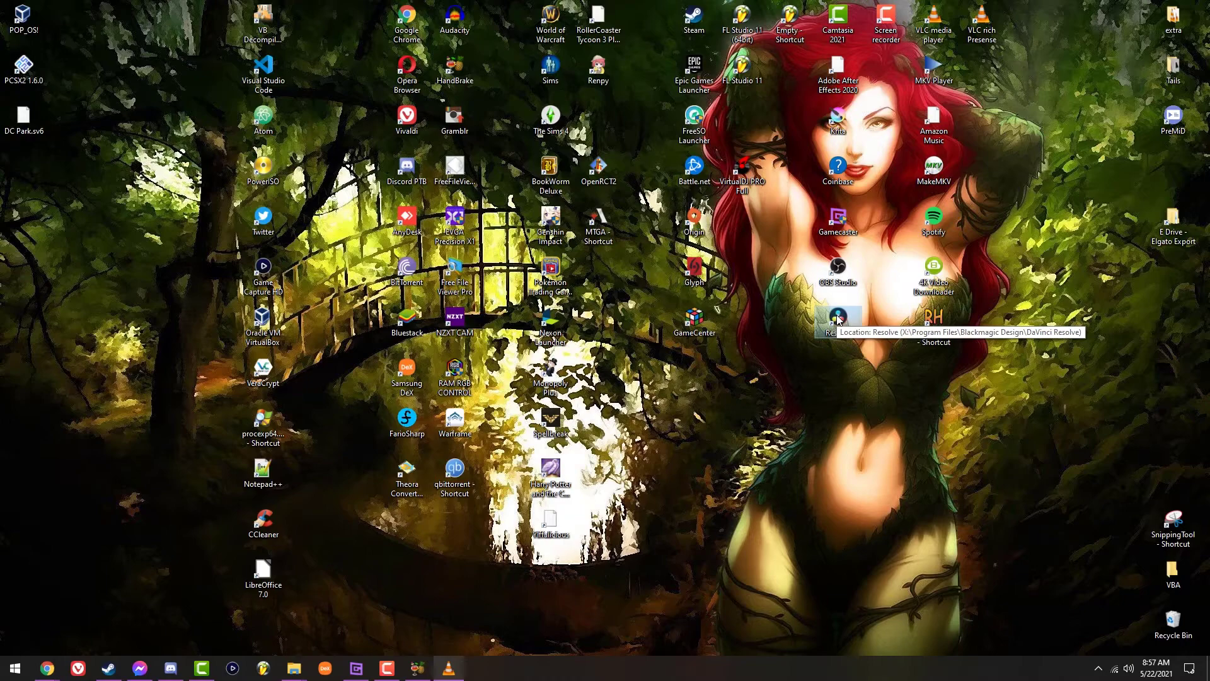
double_click(838, 317)
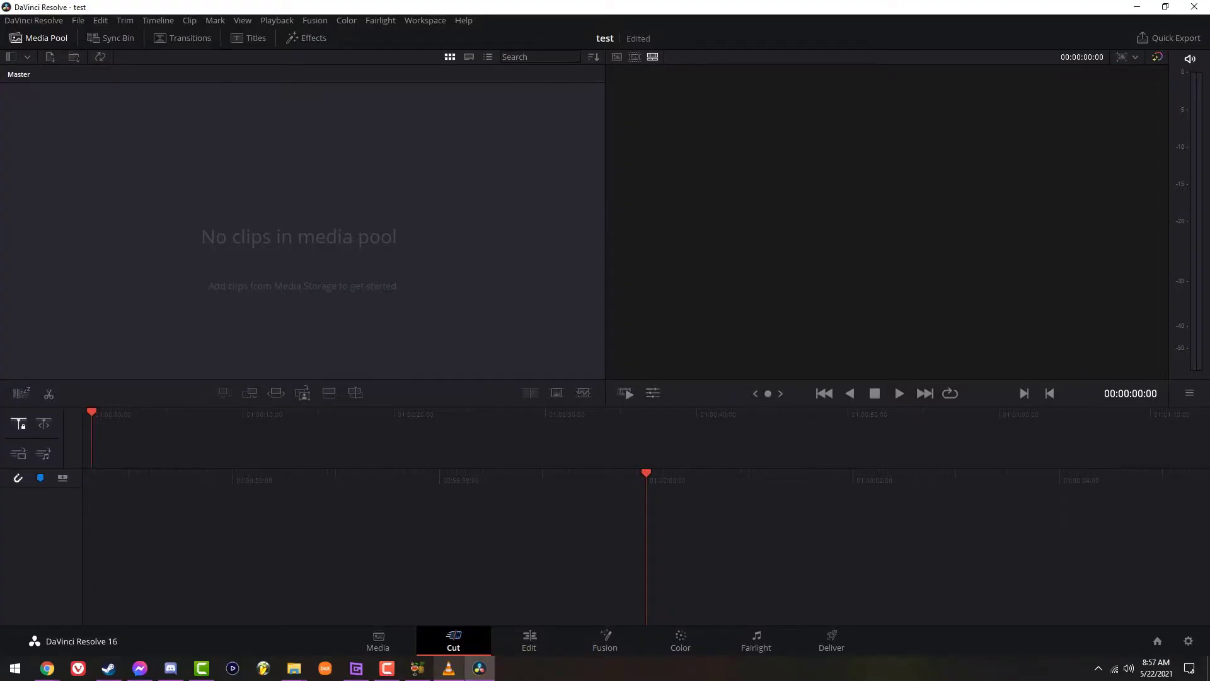
Step: Import the source recording into the media pool, match the project frame rate to it and place it on the timeline
drag(1209, 379, 382, 255)
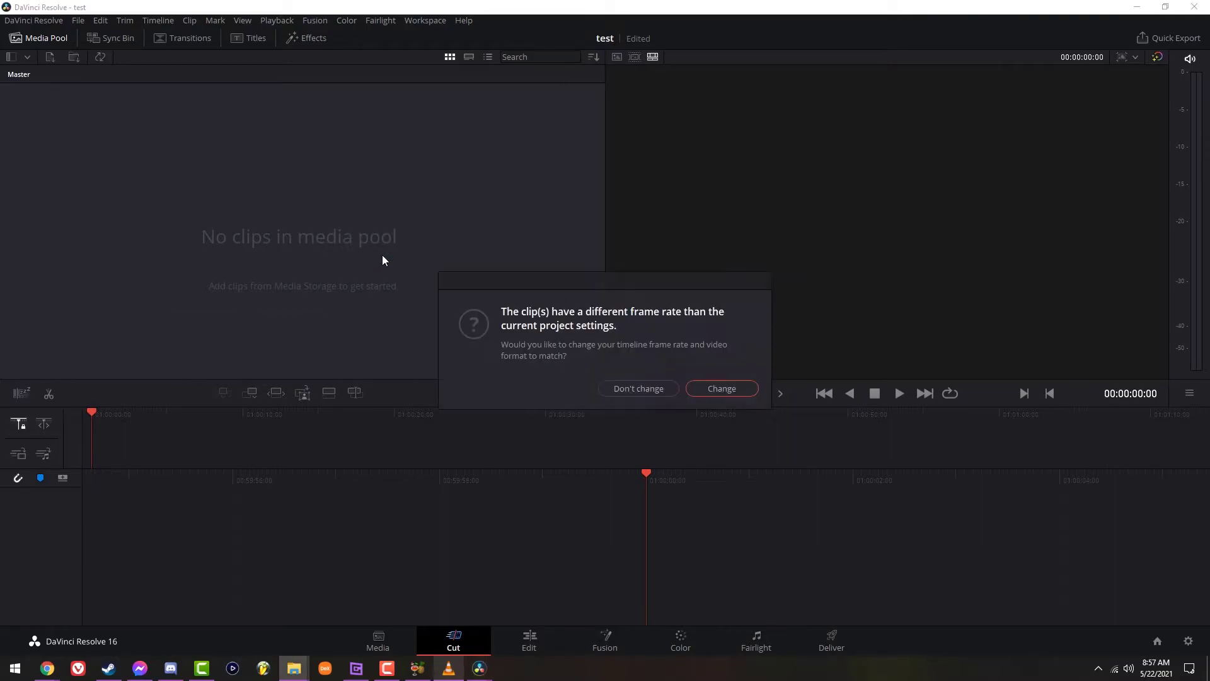
click(708, 392)
drag(72, 109, 529, 578)
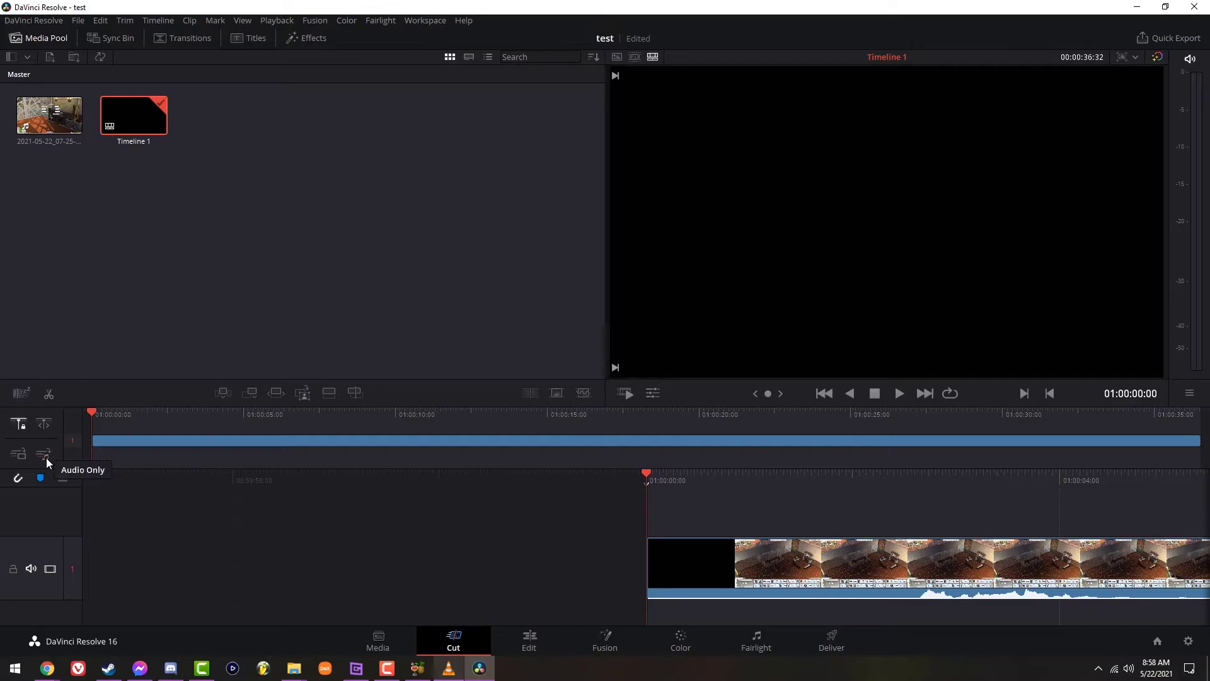
Step: Play short sections of the recording on the timeline and review the options available for its clip
click(147, 320)
key(space)
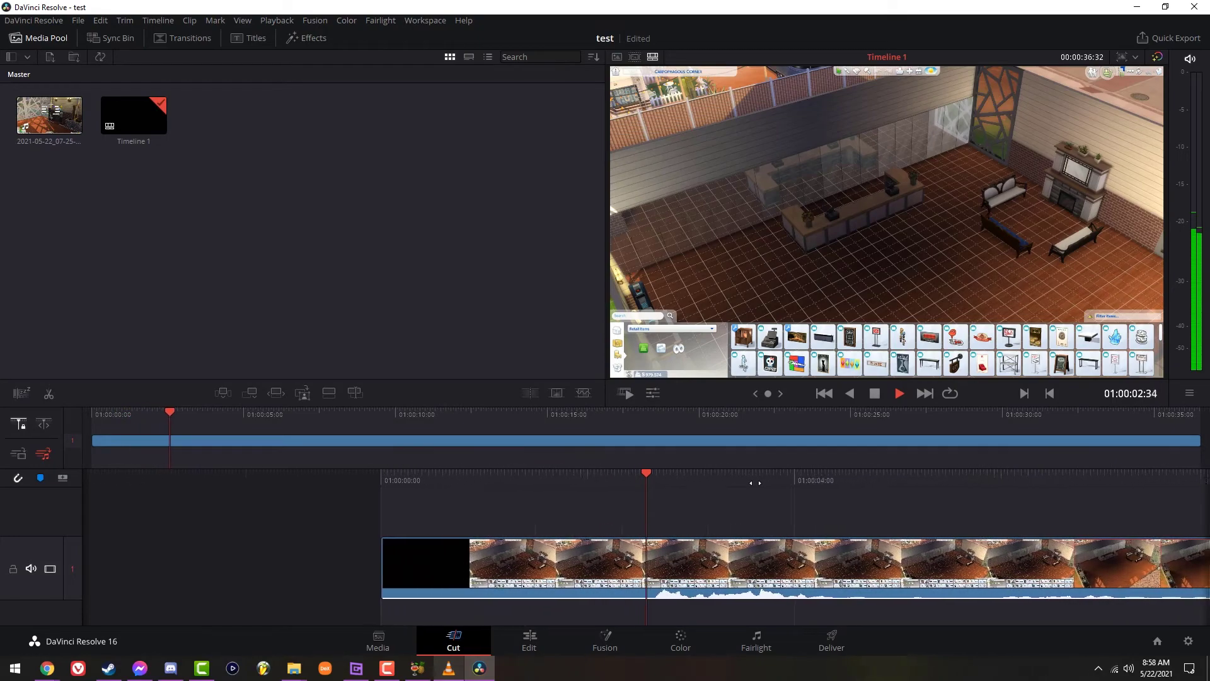
key(space)
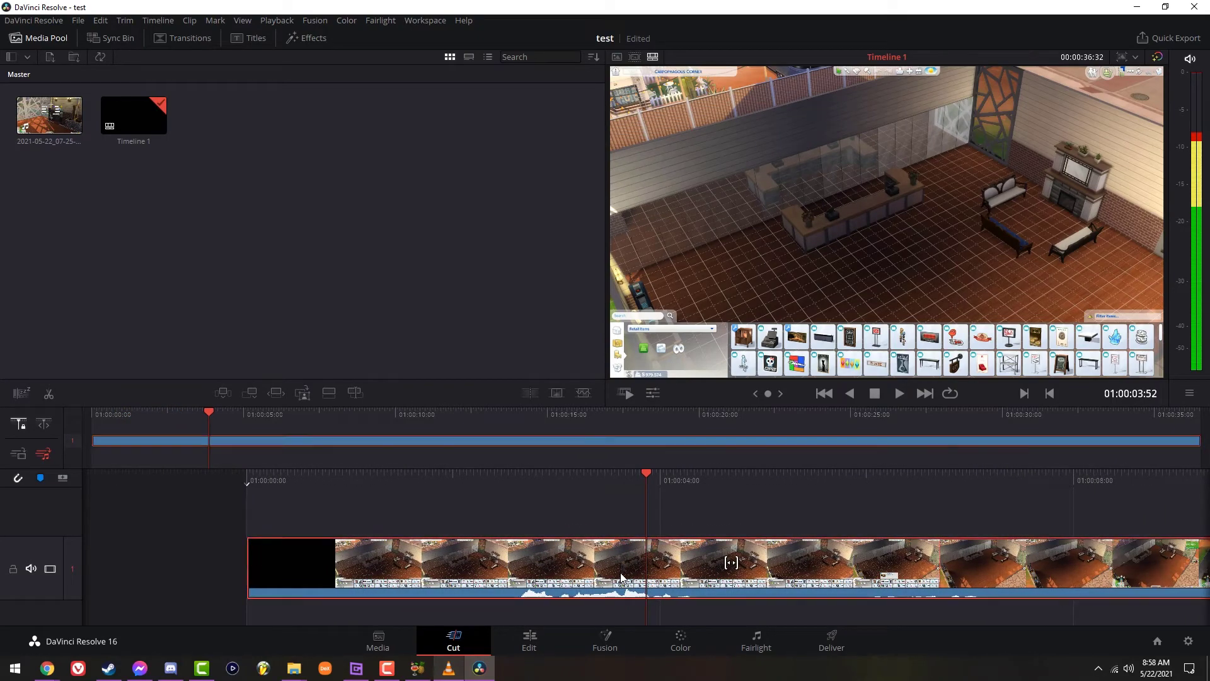
right_click(724, 559)
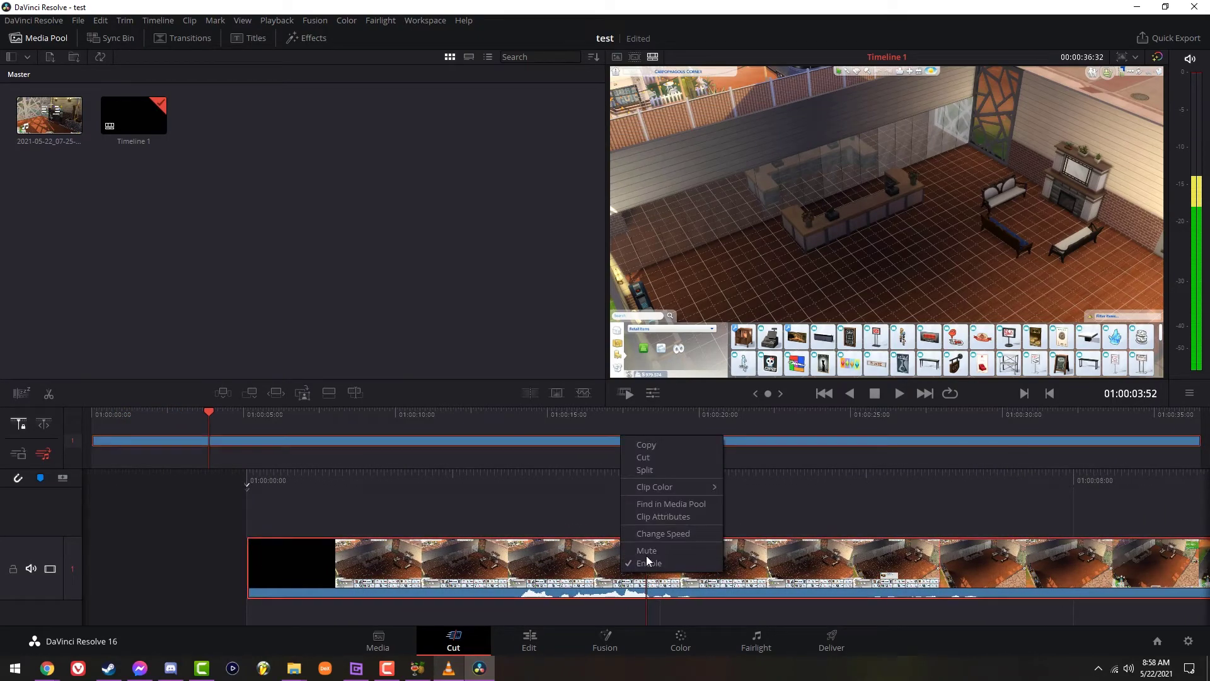
click(434, 302)
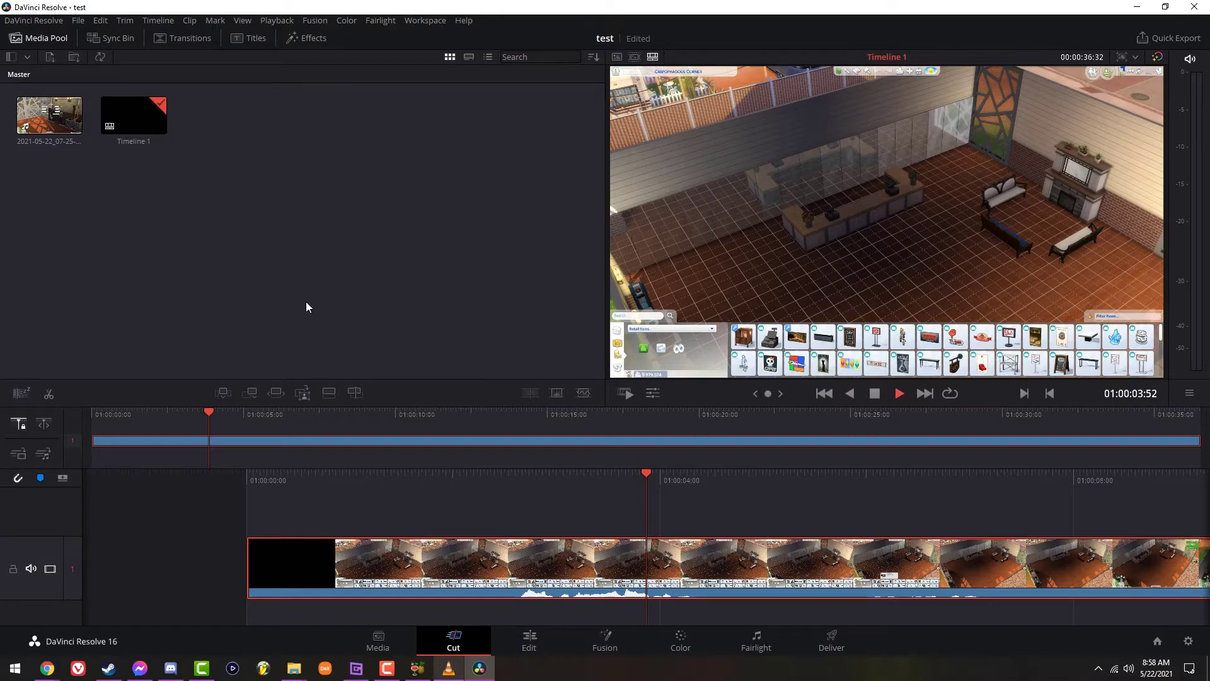
key(space)
key(space)
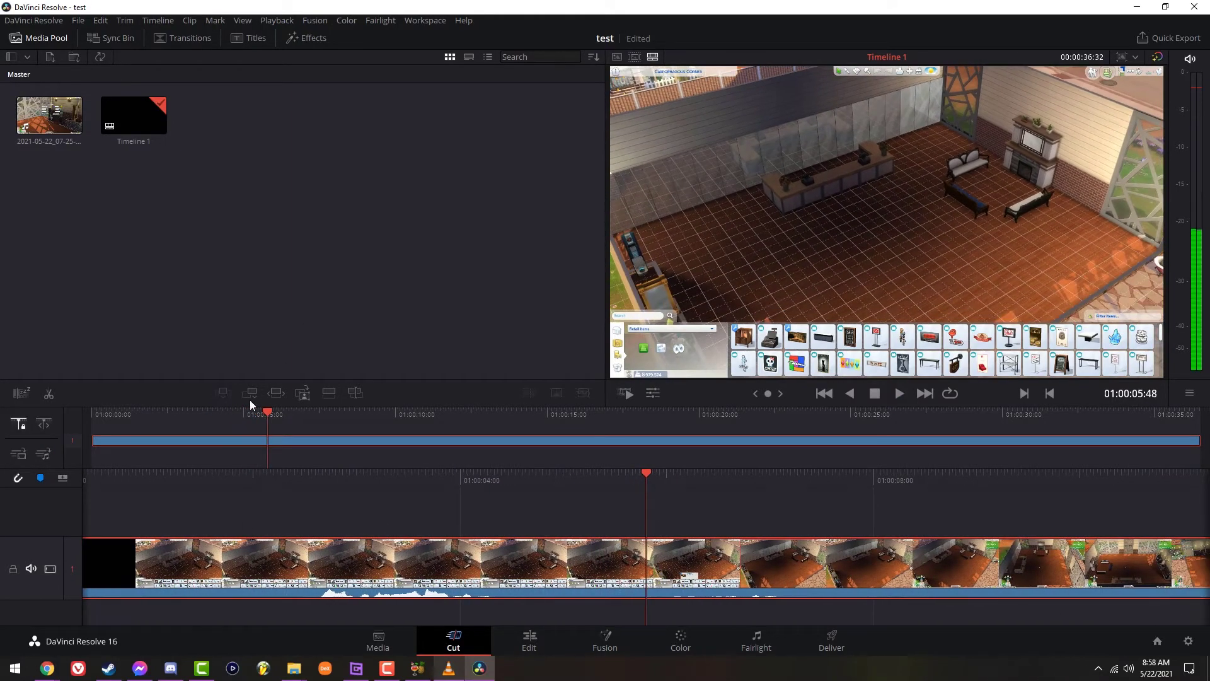
right_click(263, 562)
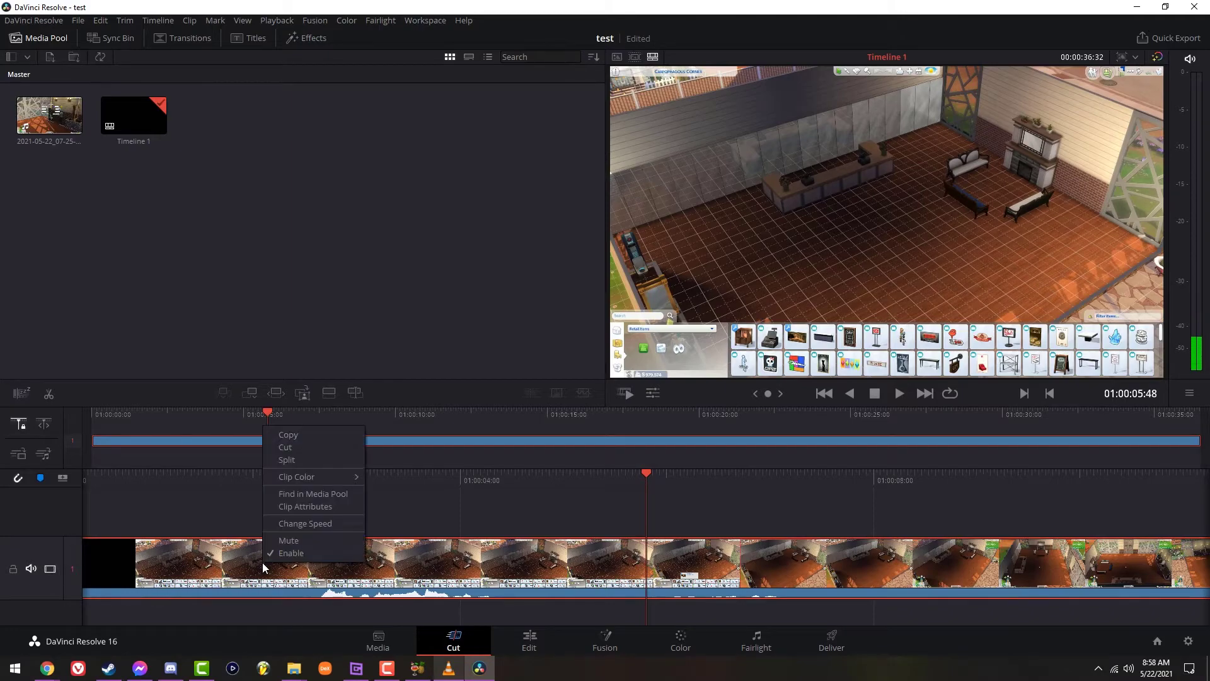
click(557, 378)
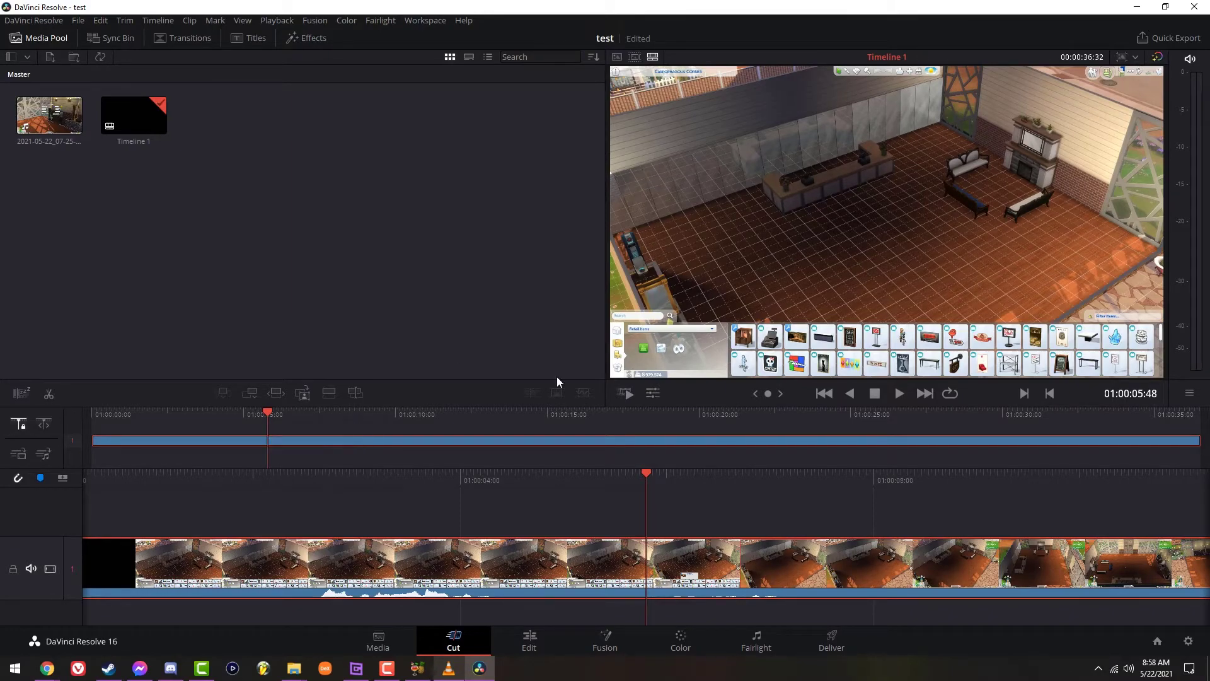
Step: Show the clip tools below the viewer and review the audio volume and transform controls
click(656, 393)
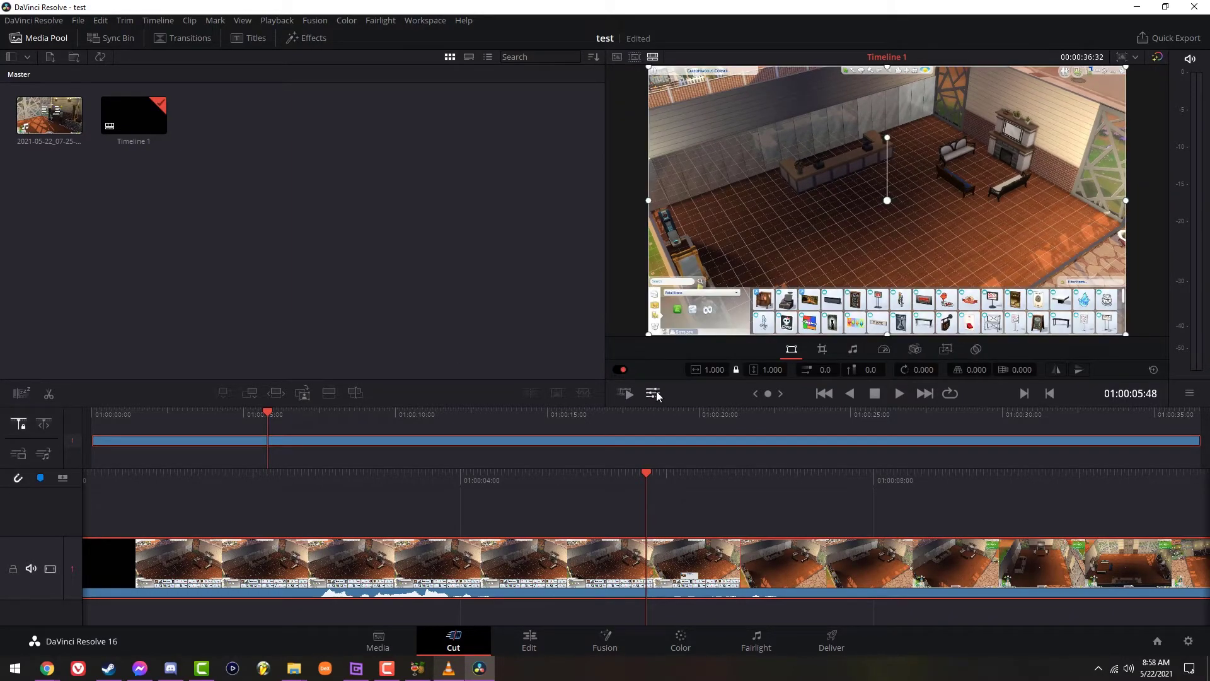
click(853, 349)
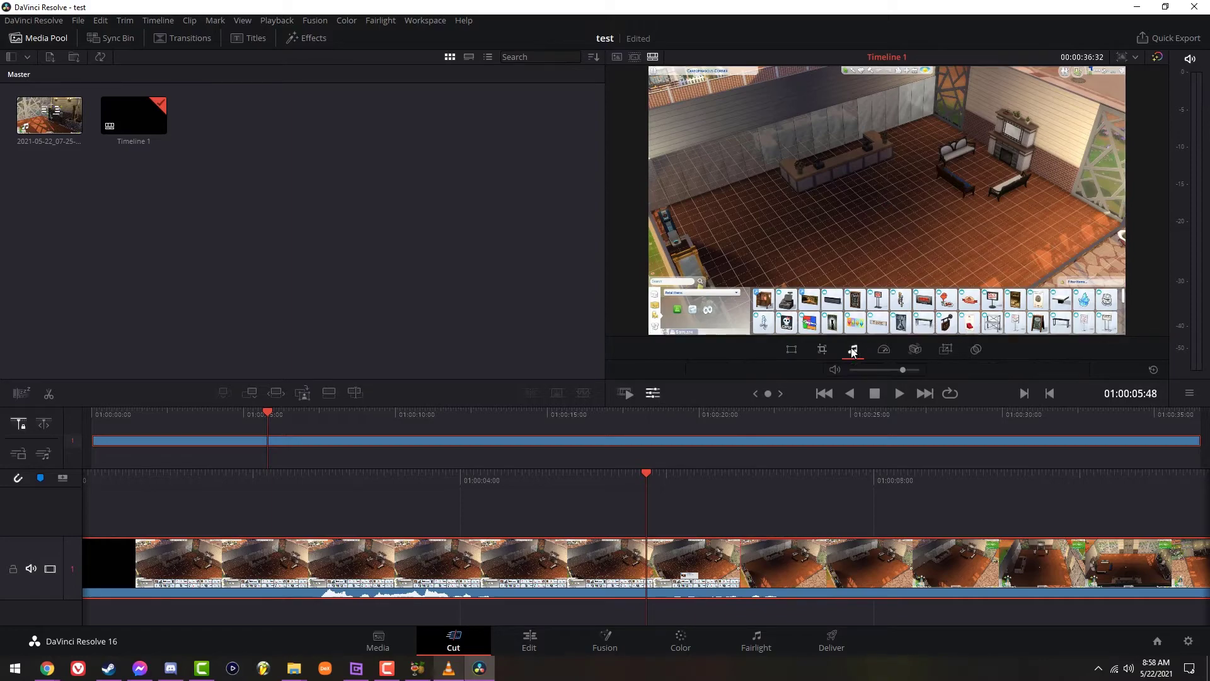
click(793, 351)
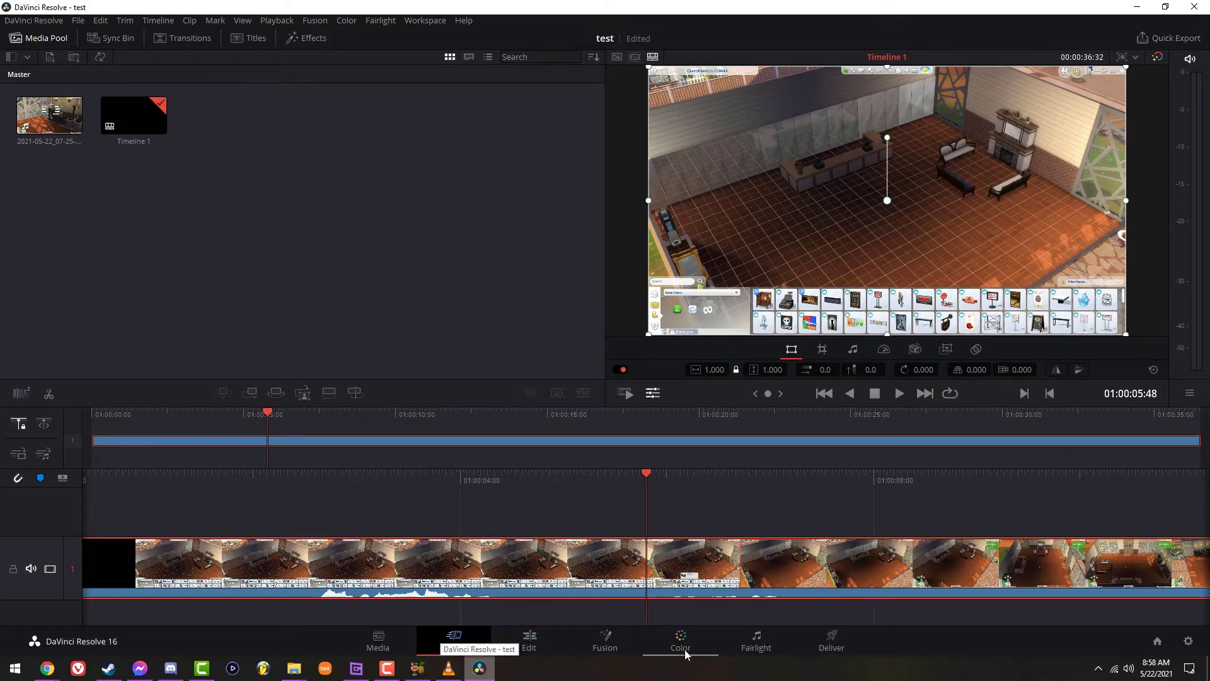
Step: Open the Fairlight page, review all of the recording's separate audio tracks and play the timeline
click(745, 651)
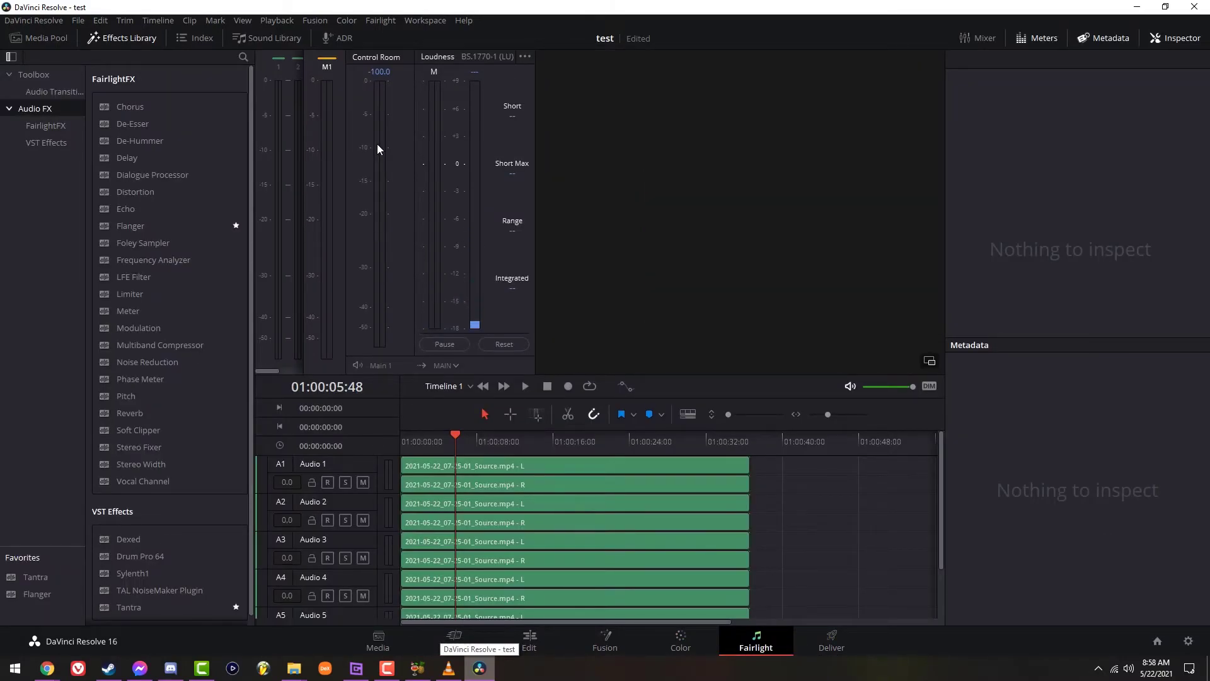
scroll(334, 558, down, 3)
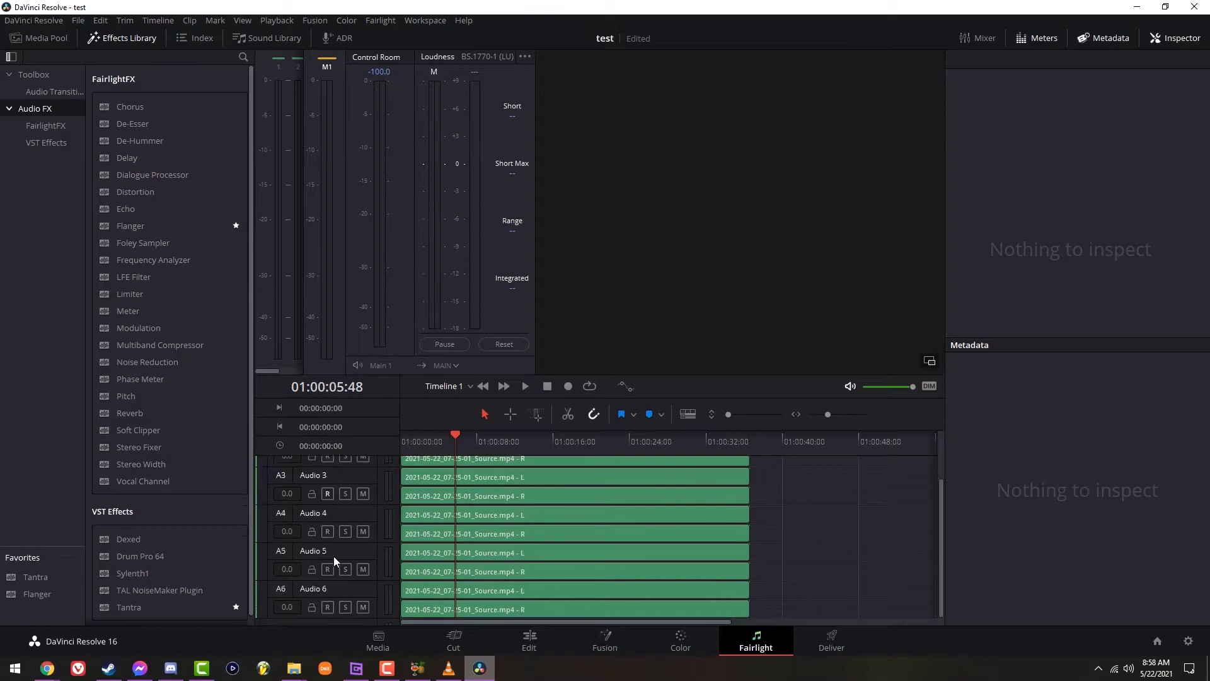
scroll(334, 556, up, 3)
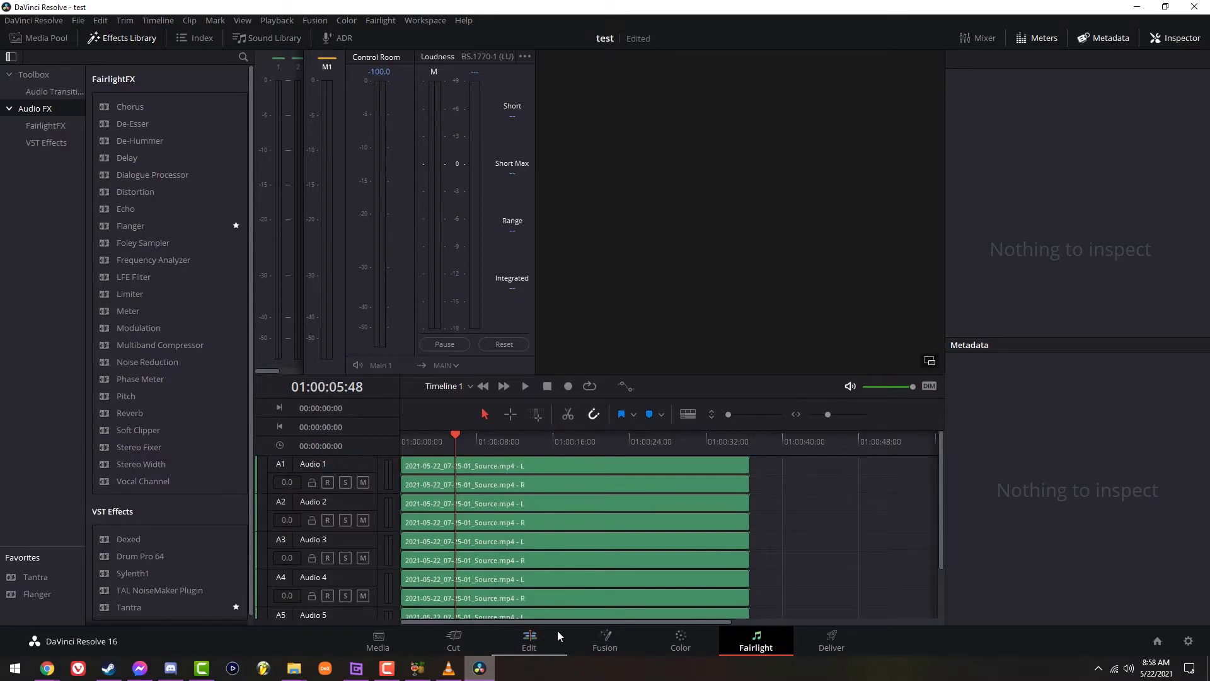
key(space)
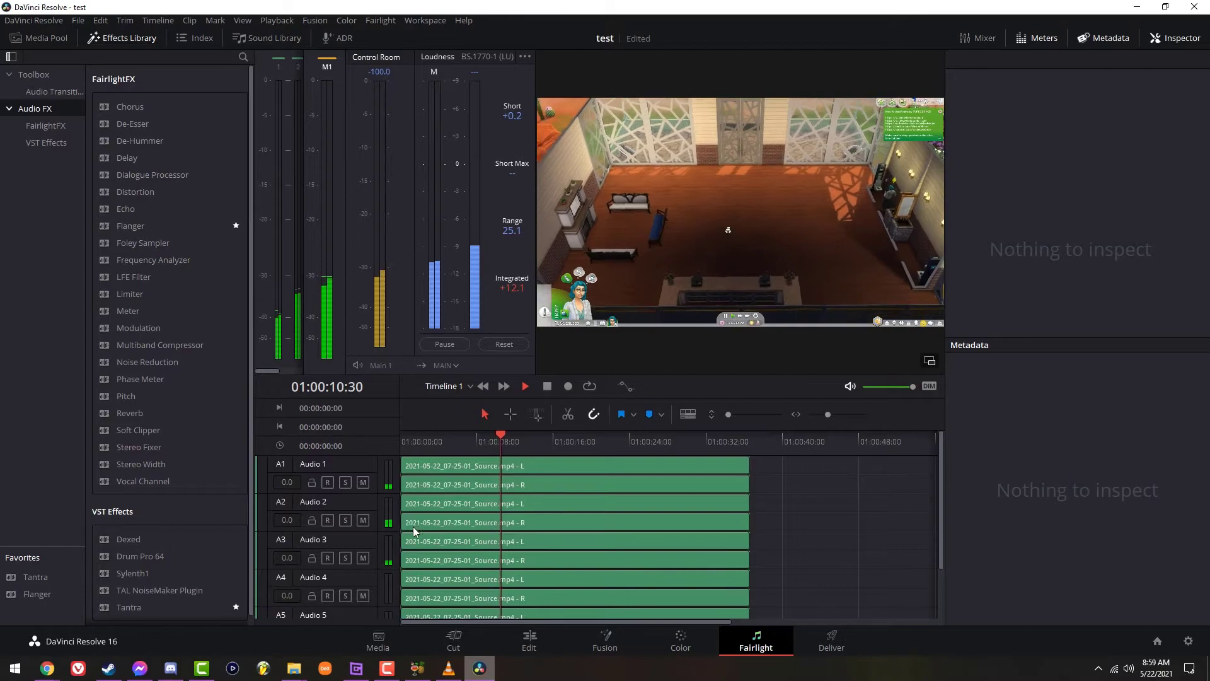
Step: Replay the timeline from the start and mute Audio 2 through Audio 6 to hear Audio 1 alone
drag(448, 442, 387, 445)
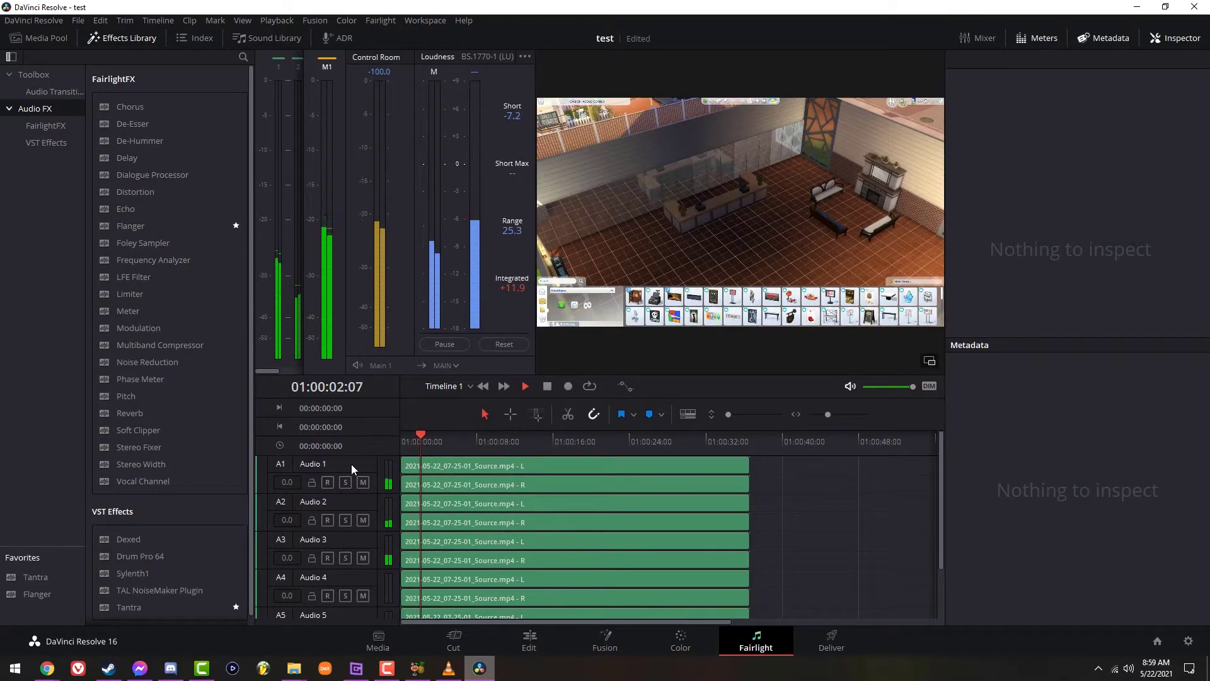
click(350, 464)
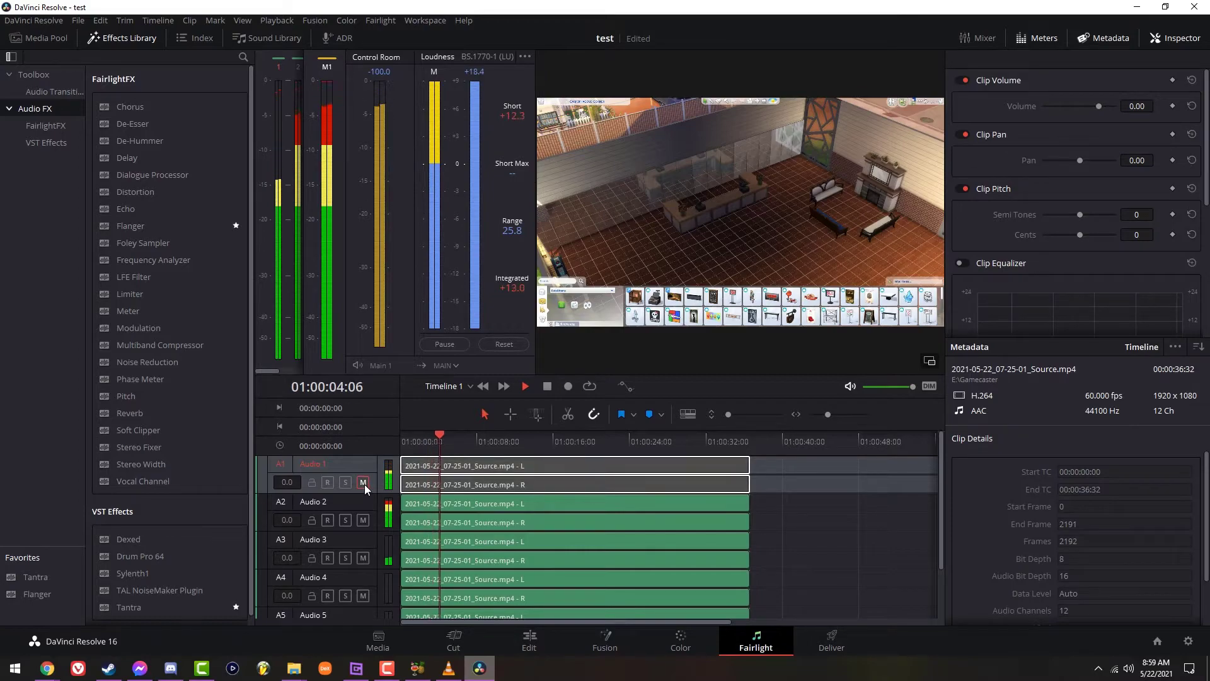
click(363, 520)
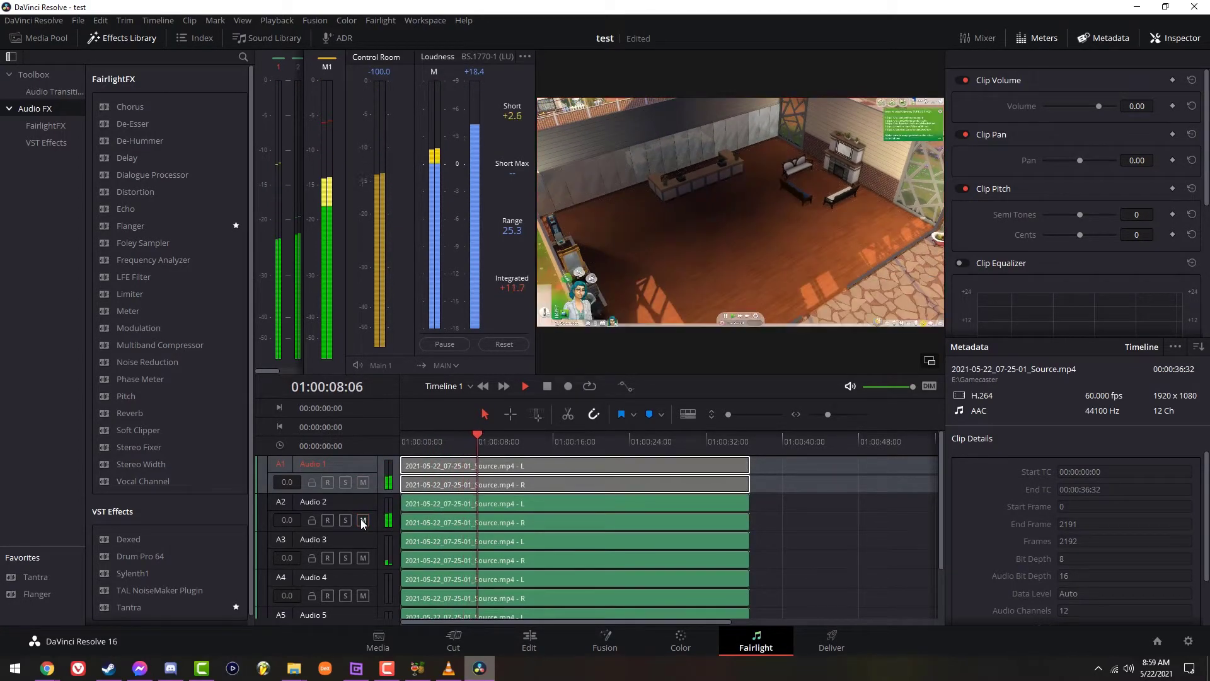
click(363, 558)
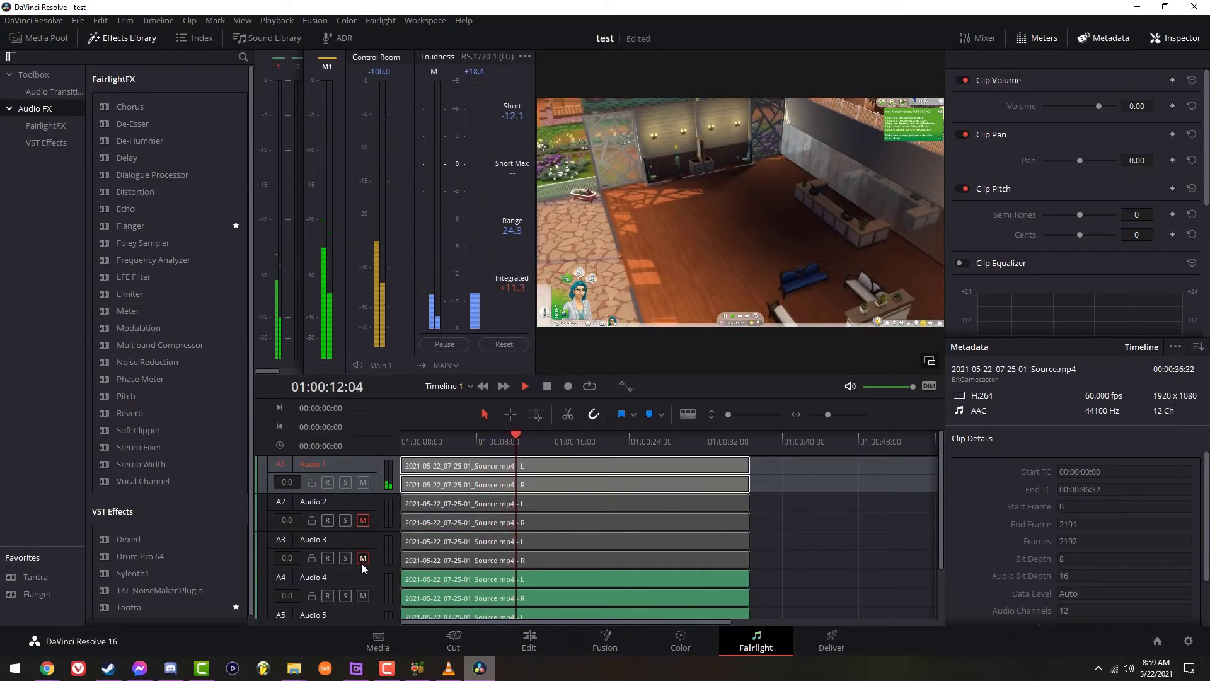
click(363, 560)
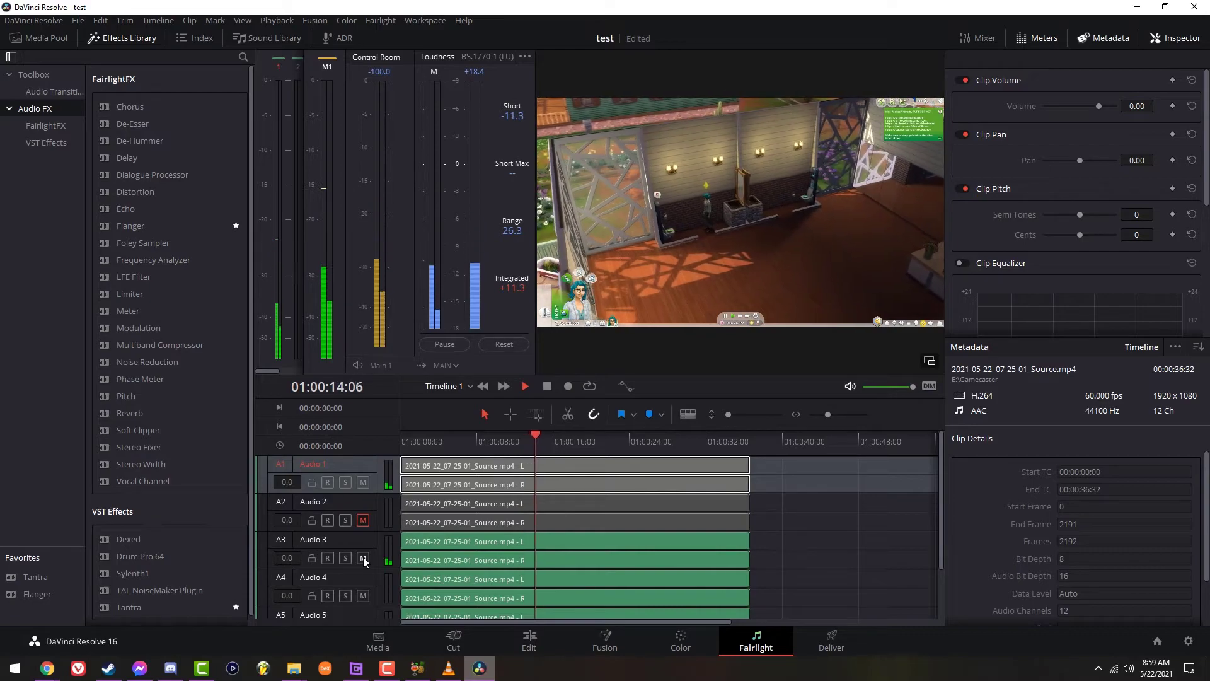
drag(464, 438, 402, 444)
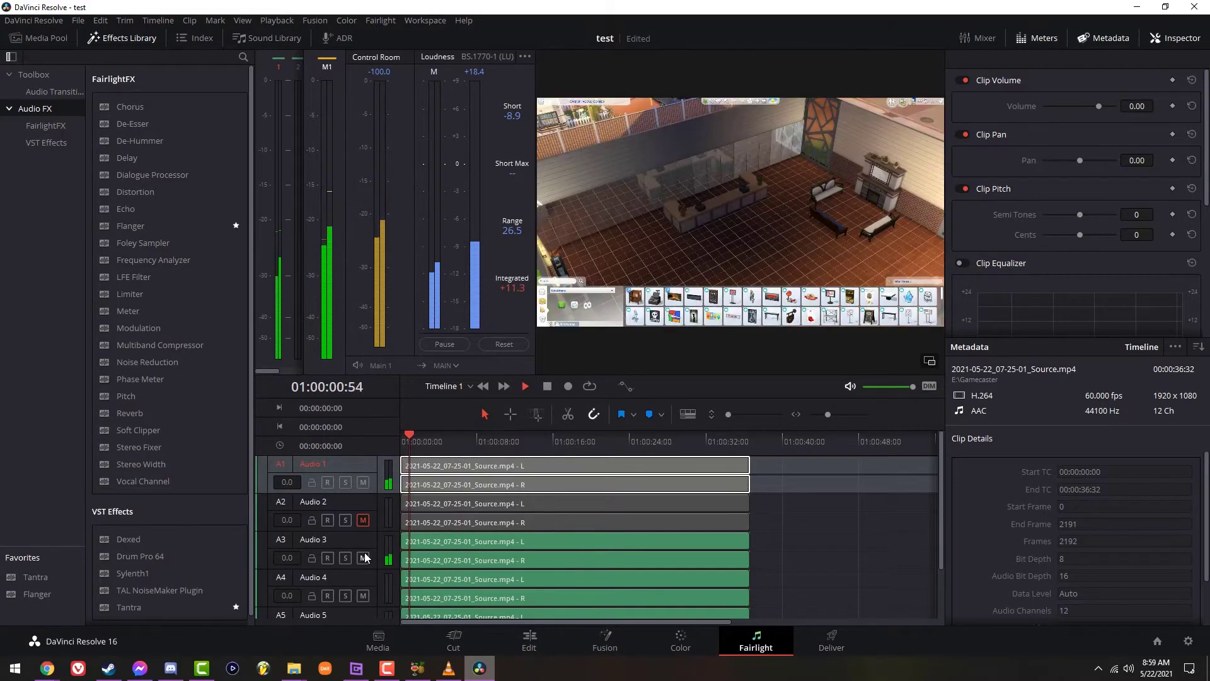
click(364, 558)
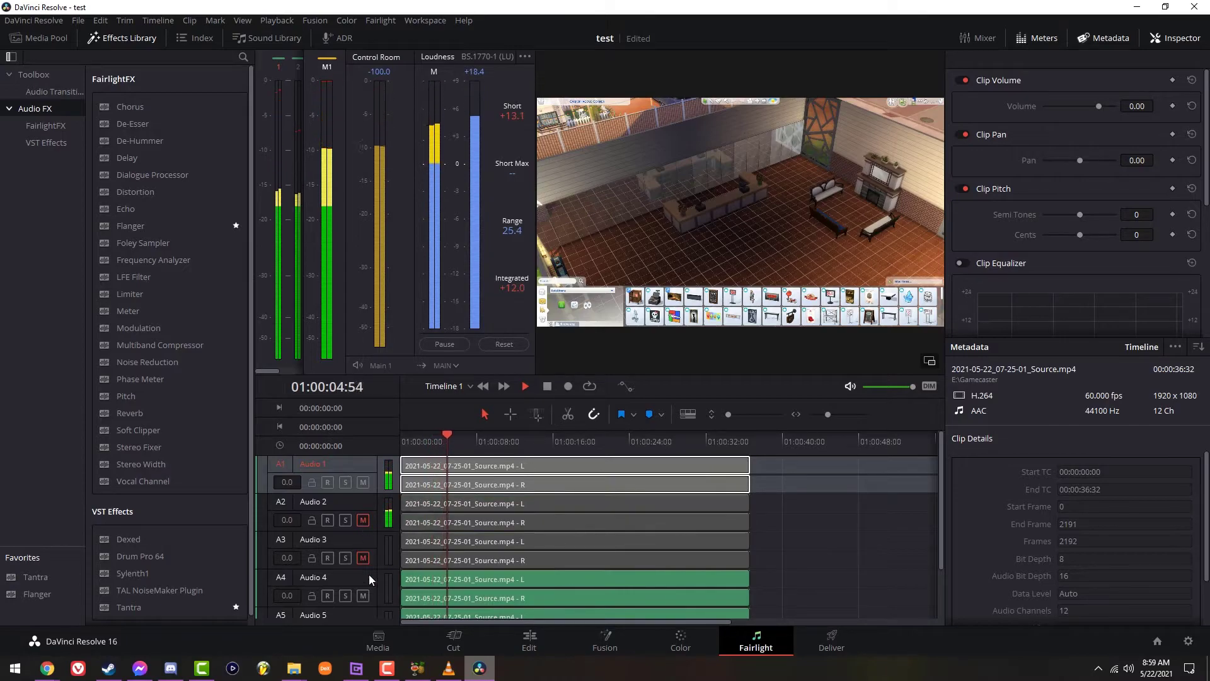
click(363, 596)
scroll(365, 586, down, 2)
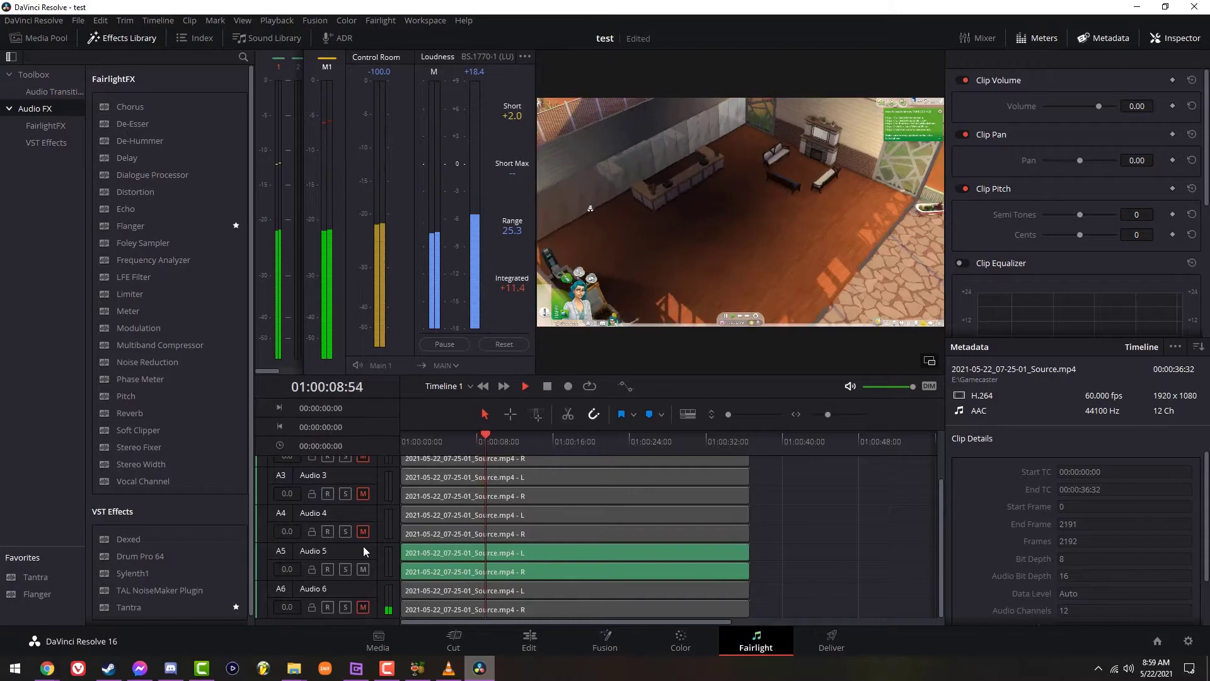
scroll(363, 586, up, 2)
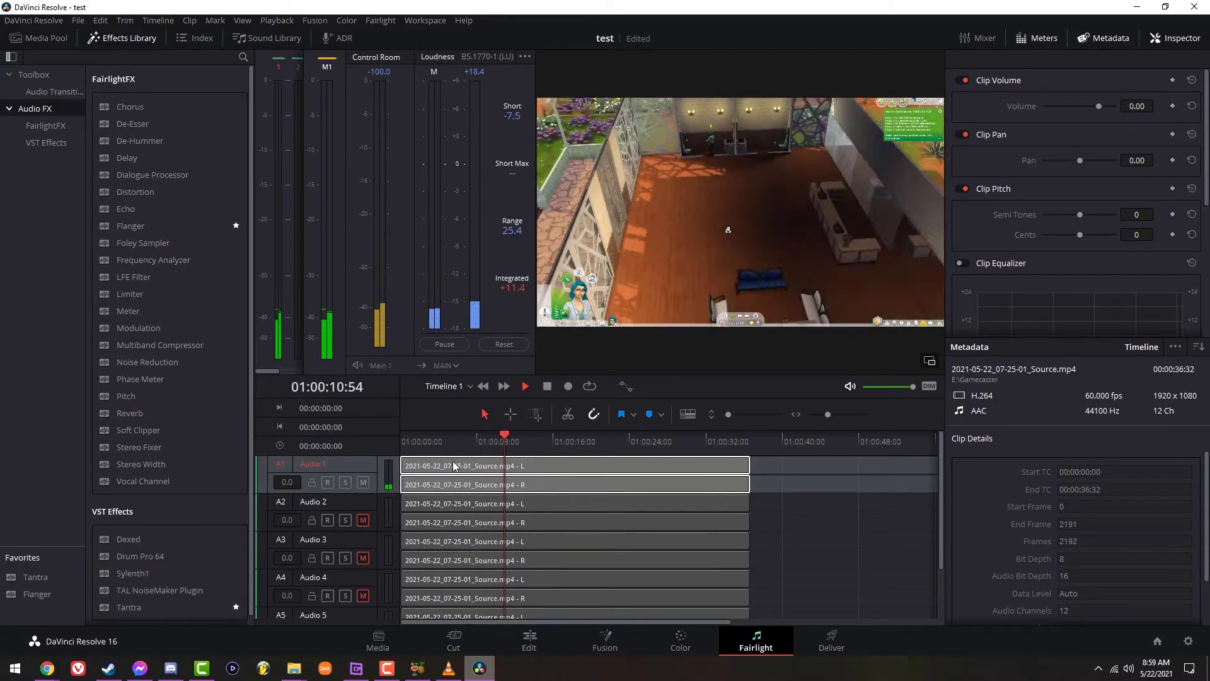
Step: Replay from the start, mute Audio 1, and audition Audio 2 and Audio 3 separately, leaving only Audio 3 unmuted
drag(436, 441, 336, 443)
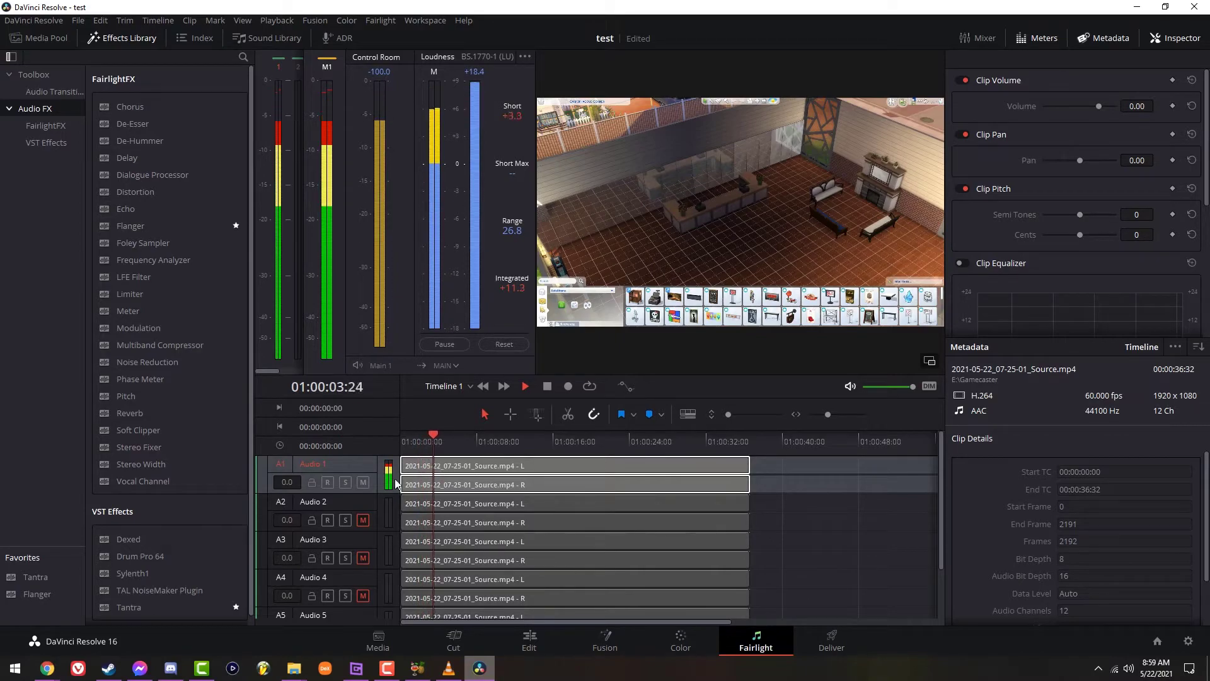
click(364, 482)
click(364, 520)
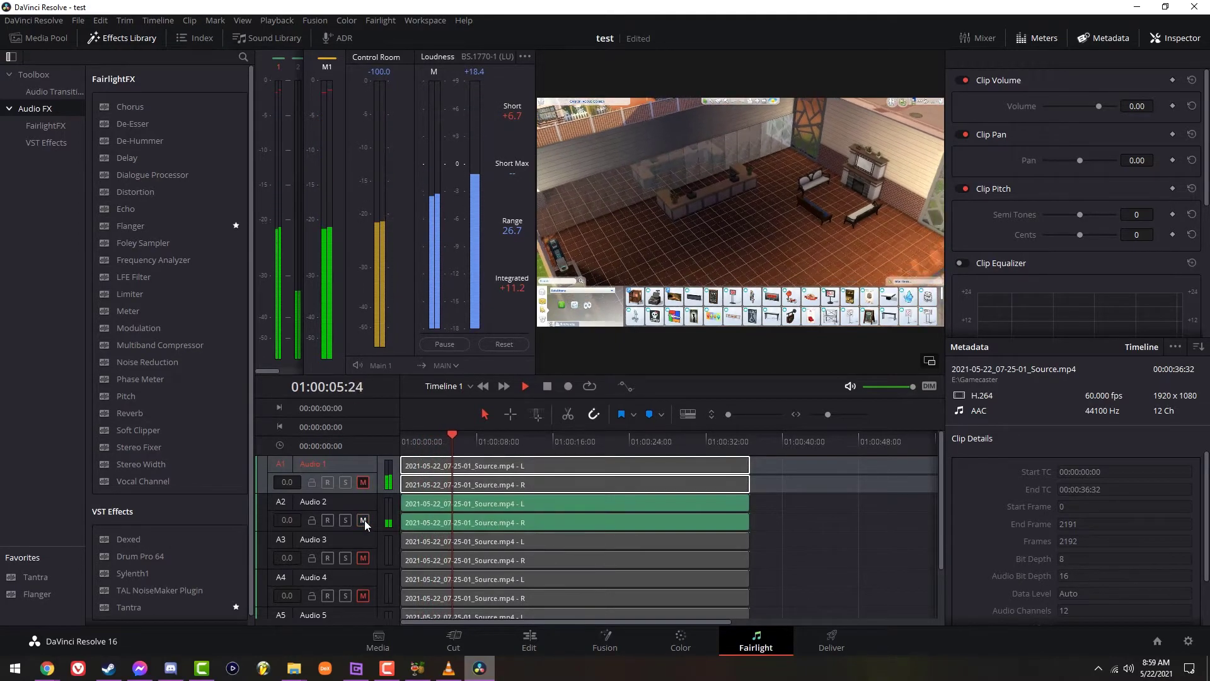
click(363, 520)
click(363, 558)
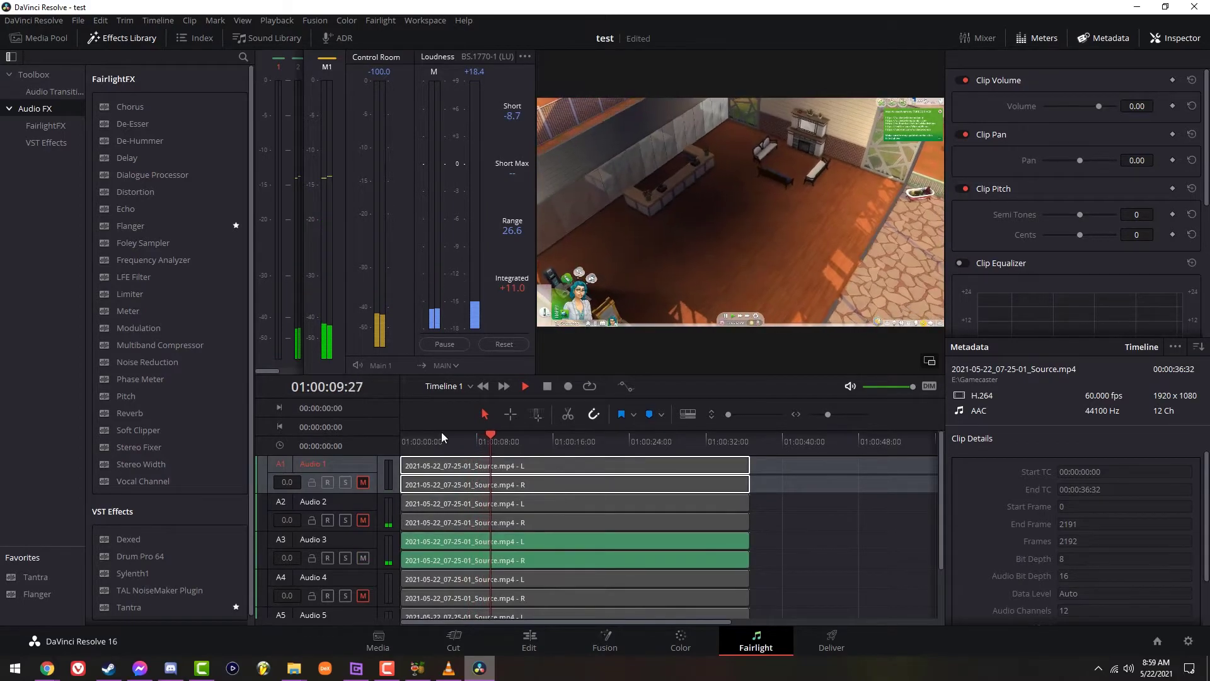
Step: Replay Audio 3 from the start and rename the track "Sim audio"
key(Home)
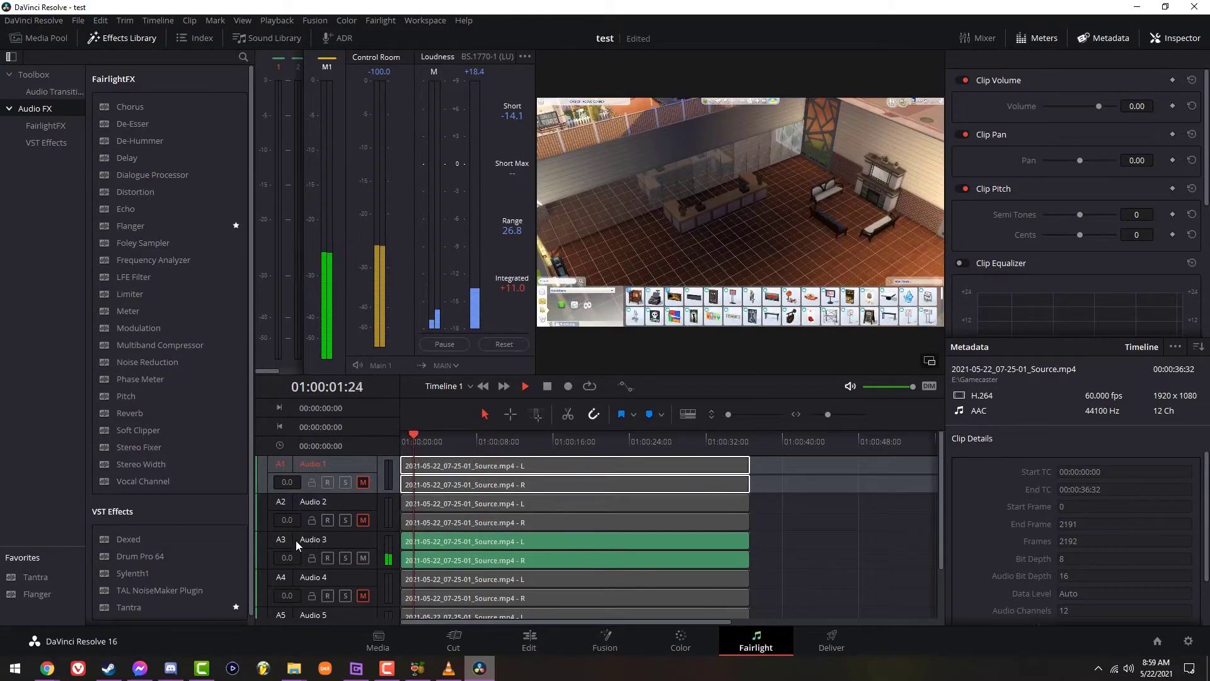
double_click(324, 538)
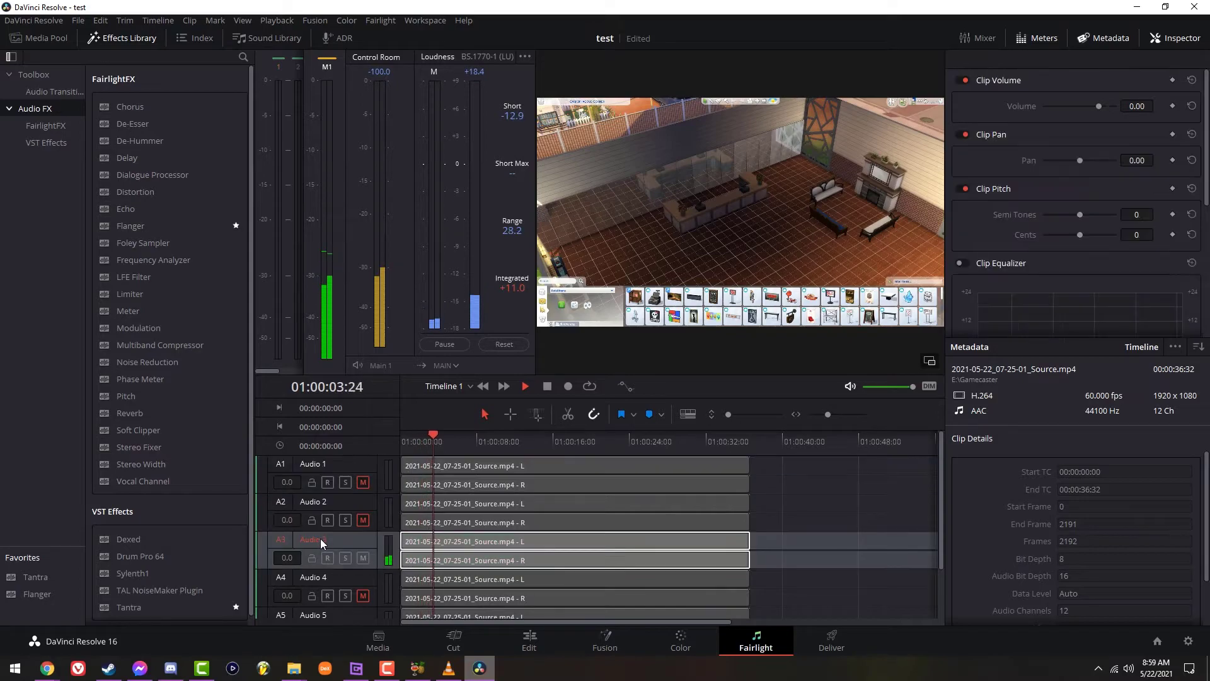
text(S)
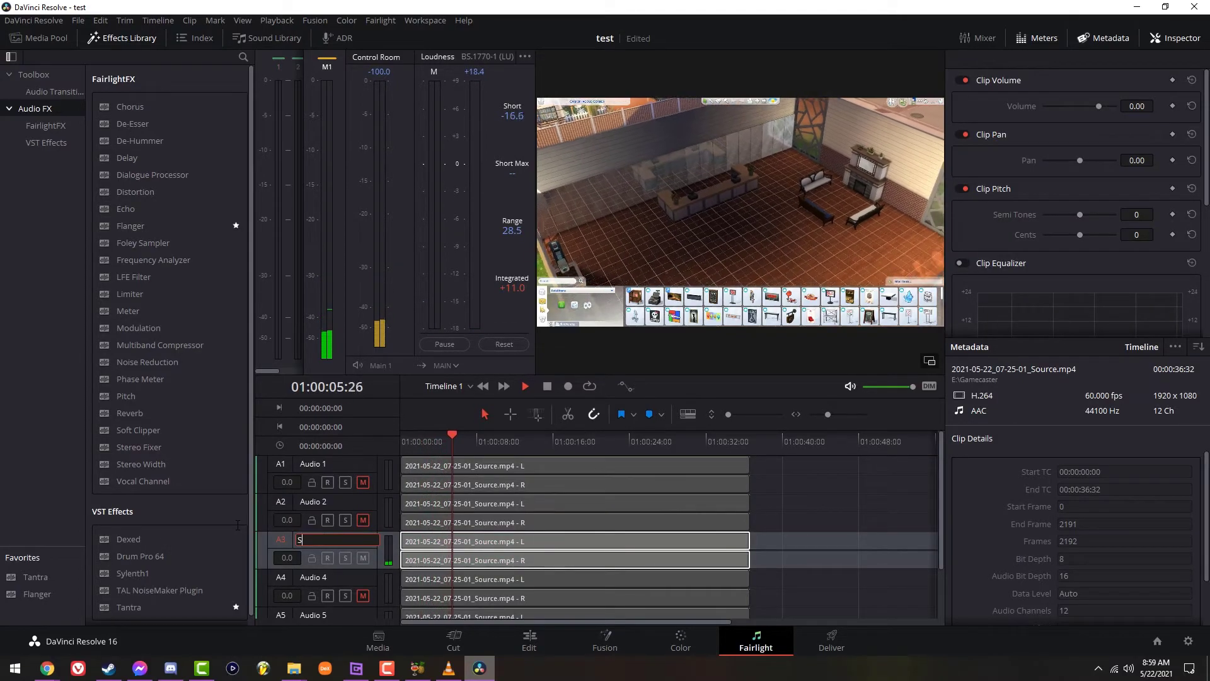
text(im audio)
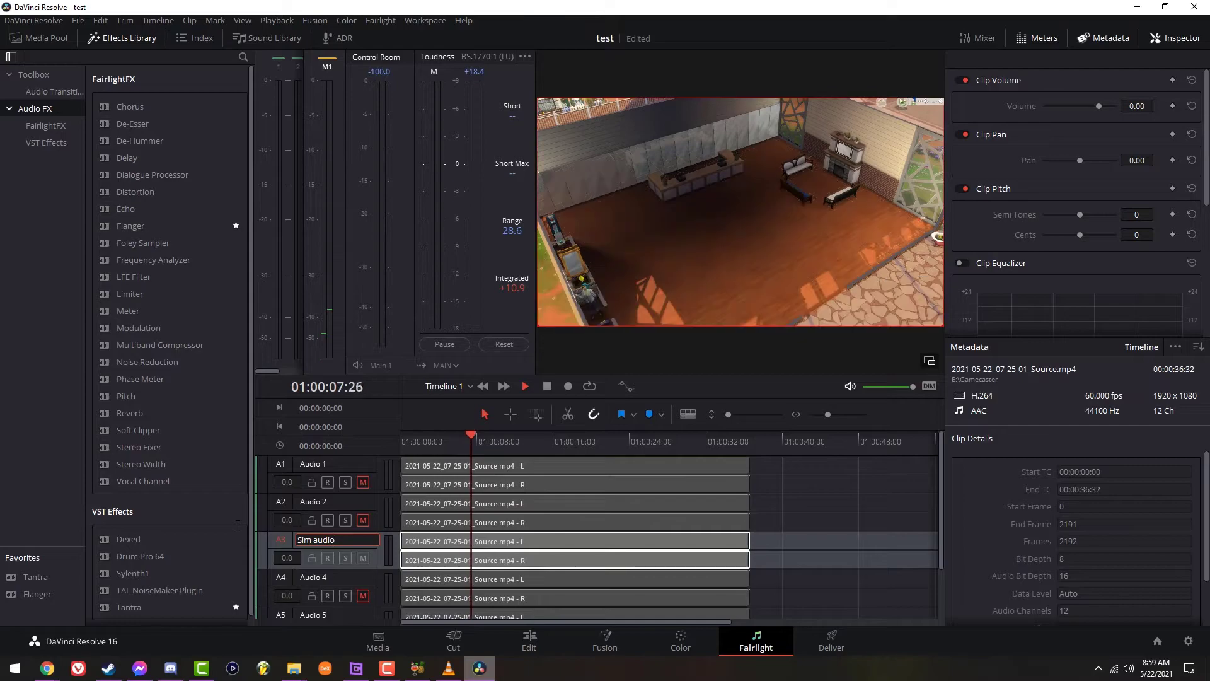
key(Return)
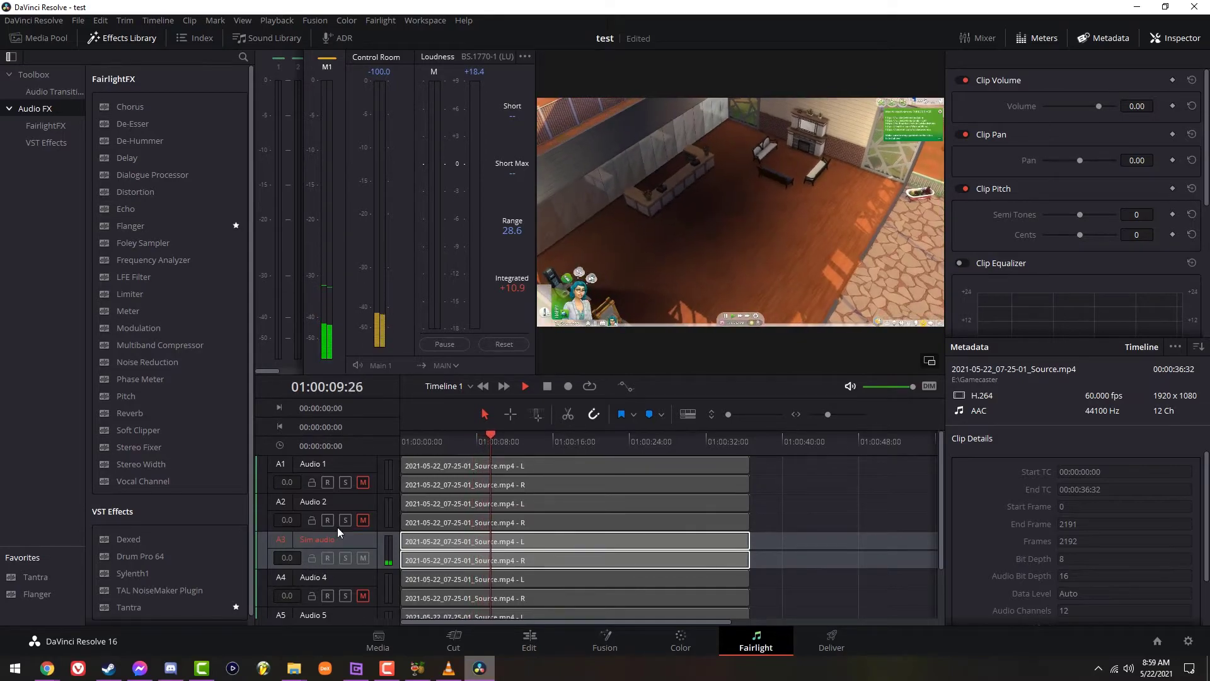
Step: Unmute Audio 4 and replay the timeline from the start to check that track for sound
drag(523, 437, 339, 454)
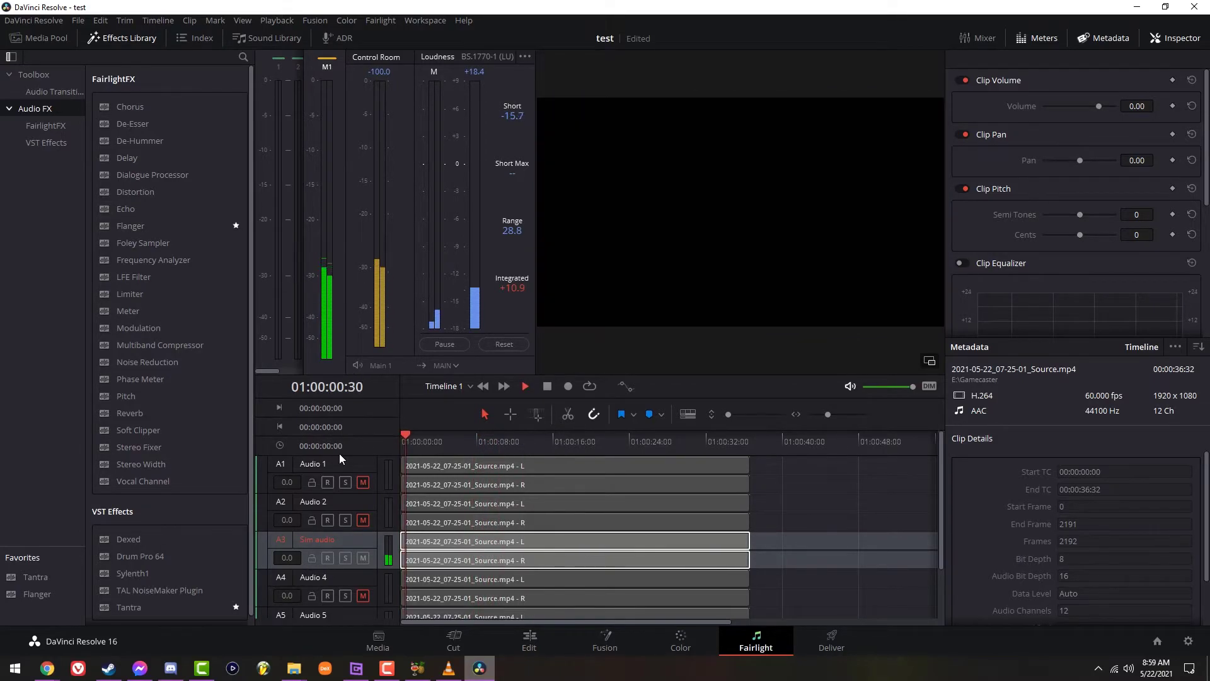
click(363, 596)
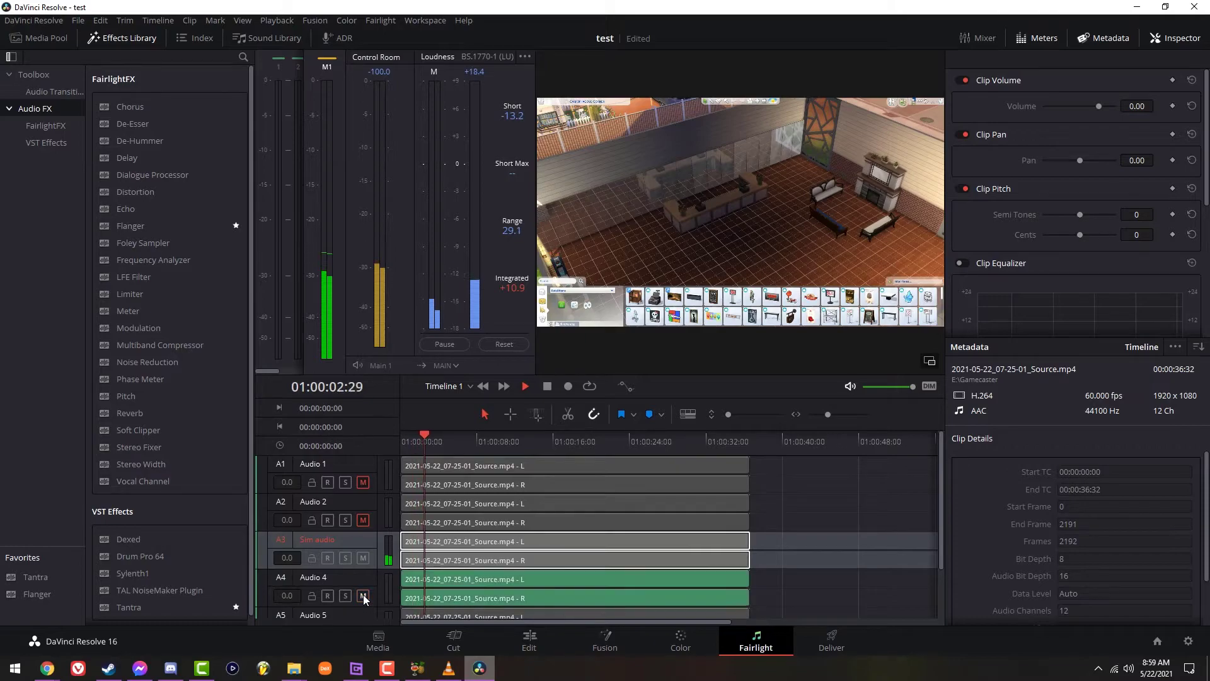
drag(448, 445, 287, 445)
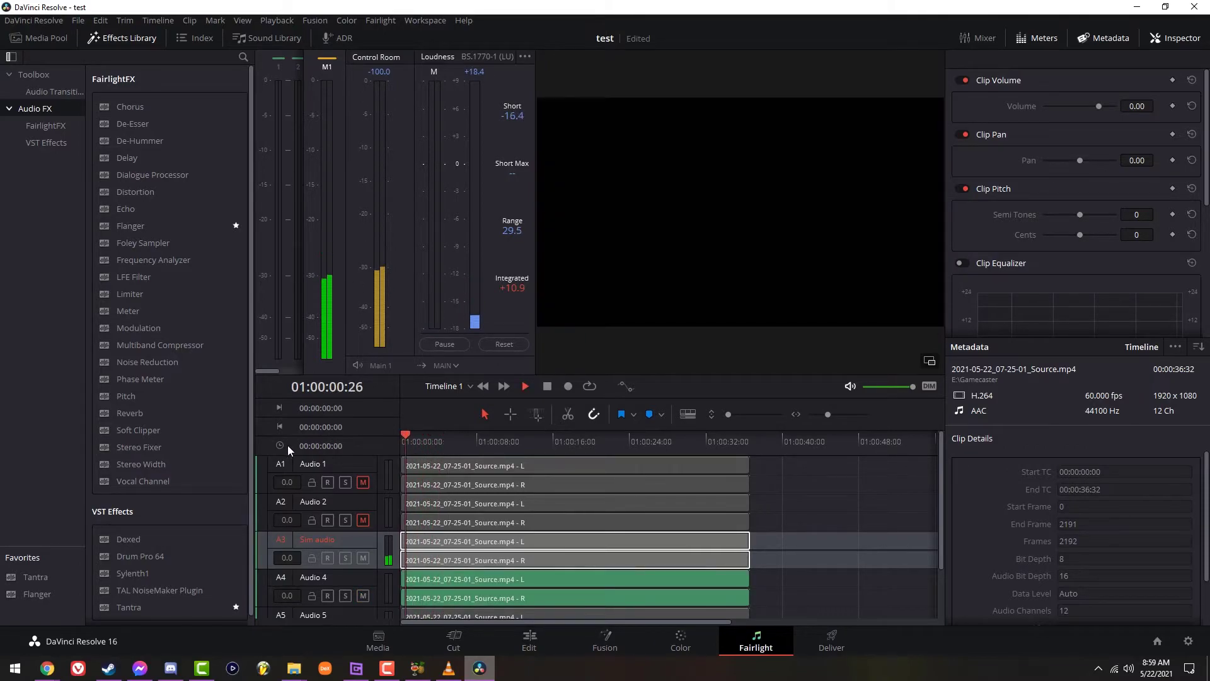
scroll(381, 579, down, 2)
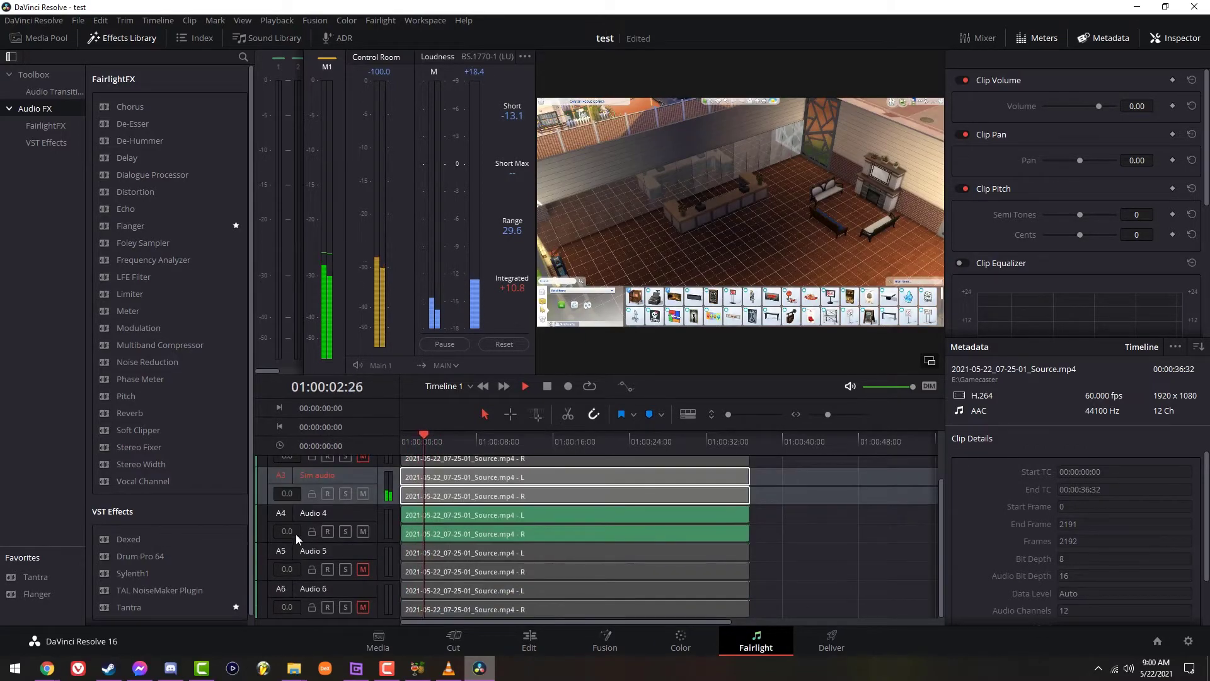
Step: Delete the unmuted Audio 4 track, leaving its attributes dialog without applying anything
right_click(328, 515)
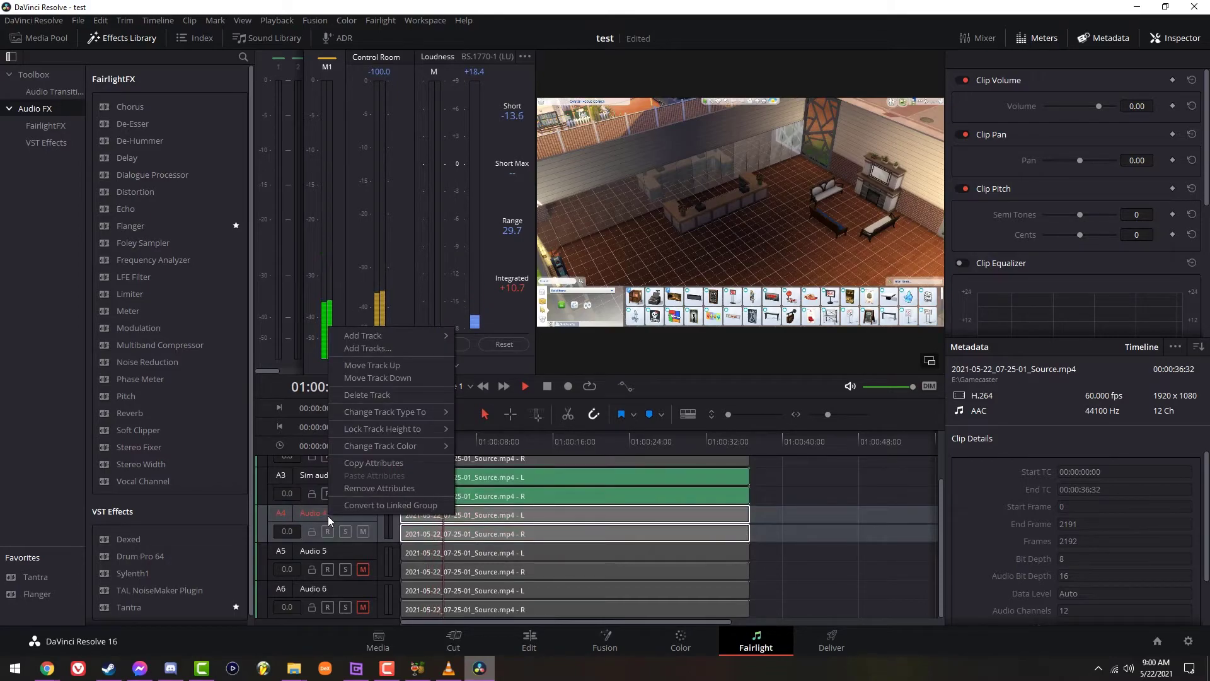
click(381, 489)
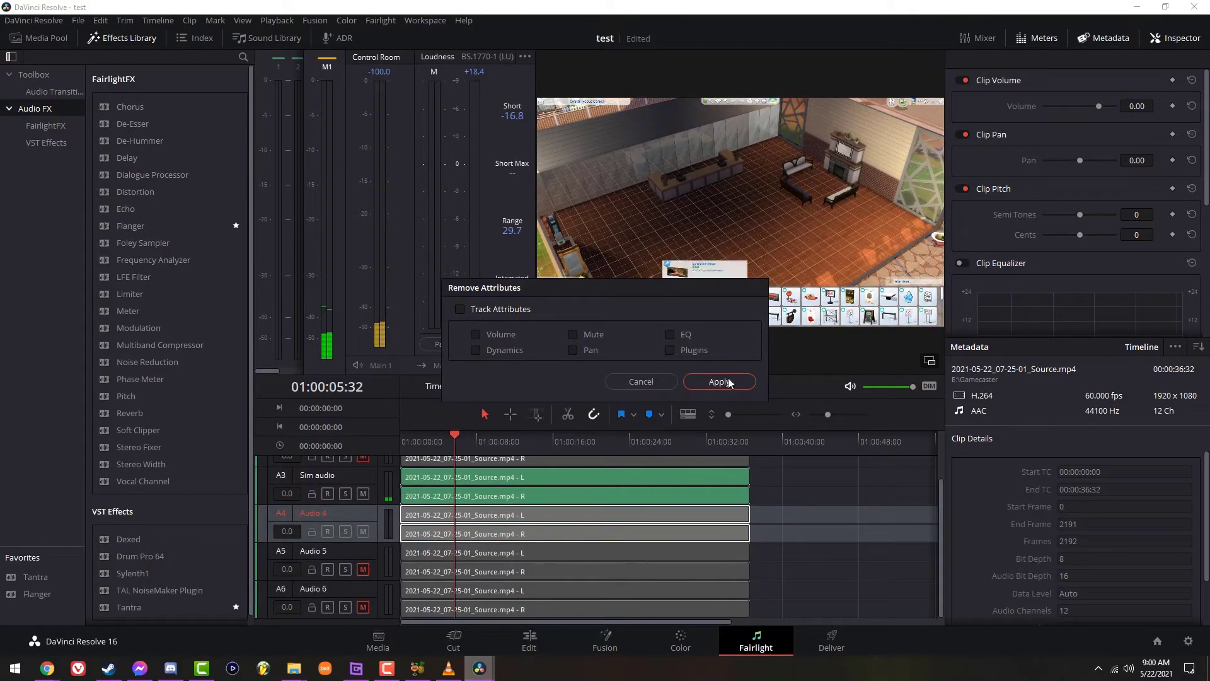
click(653, 385)
right_click(321, 520)
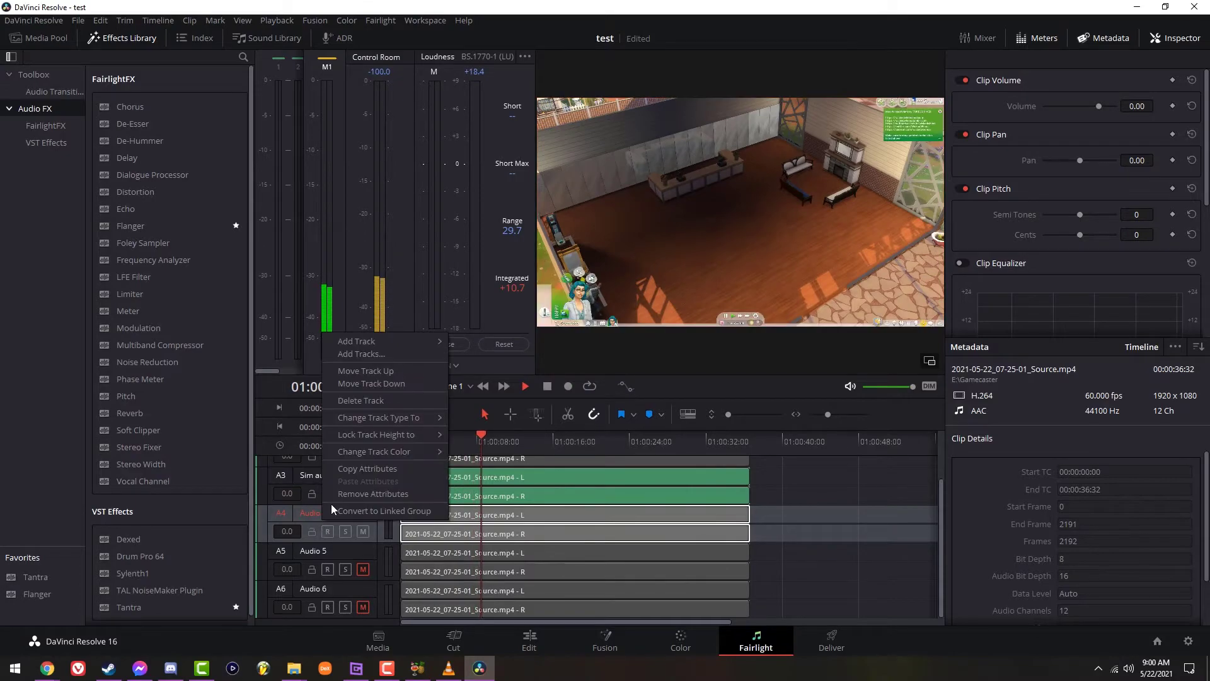
click(367, 402)
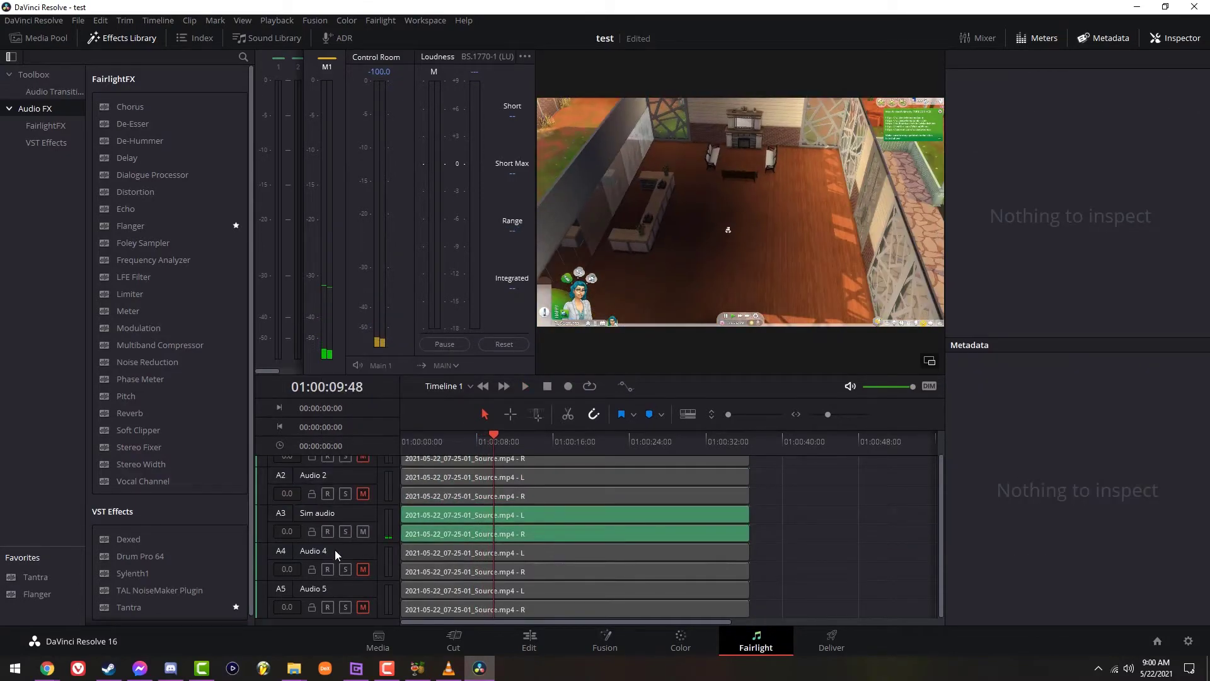
Step: Unmute the track below Sim audio, play it from the start and delete that track
drag(437, 446, 308, 459)
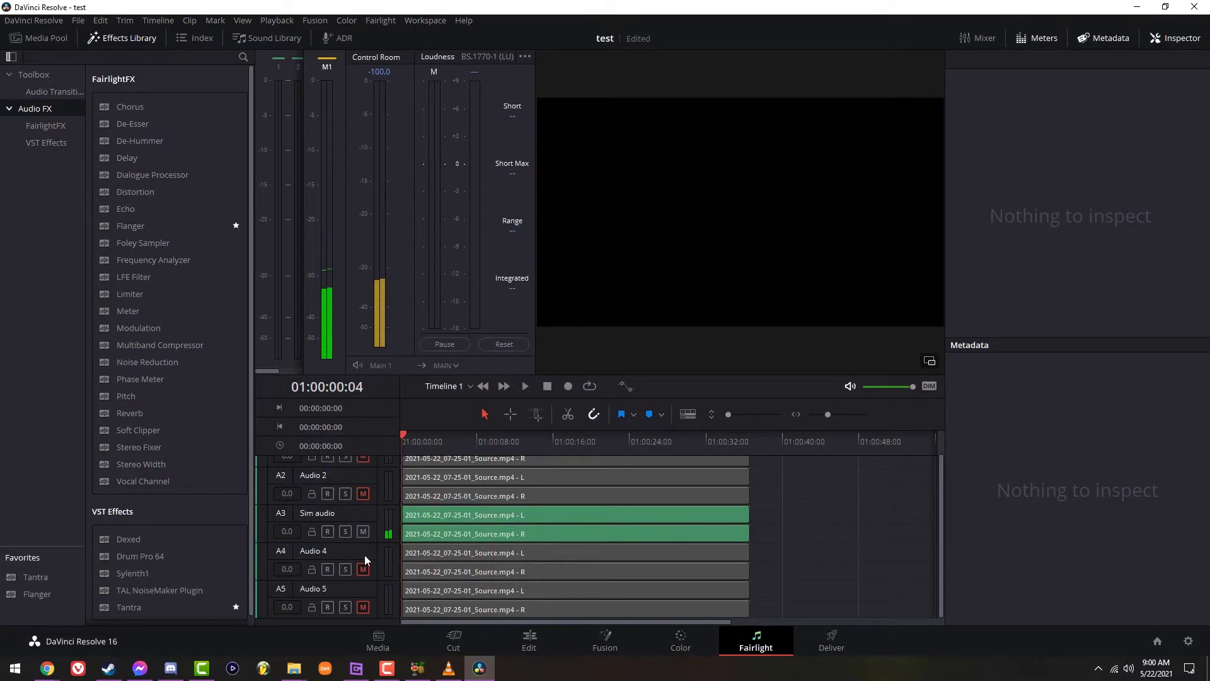
click(363, 570)
key(space)
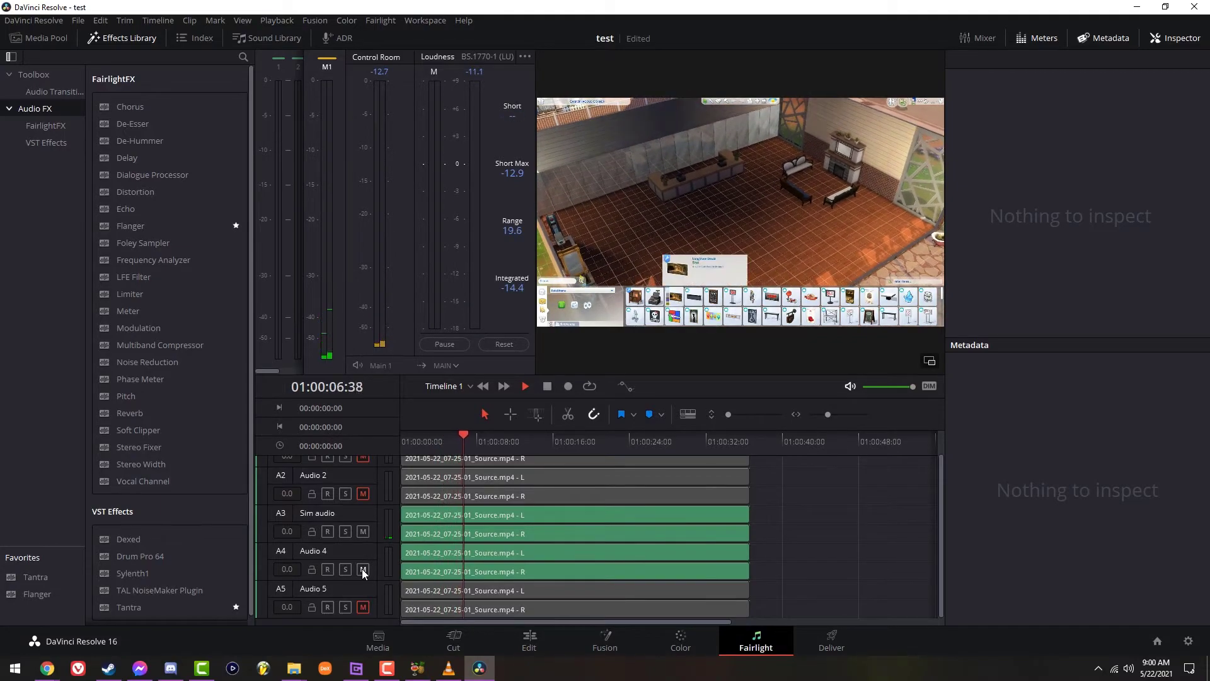
right_click(353, 552)
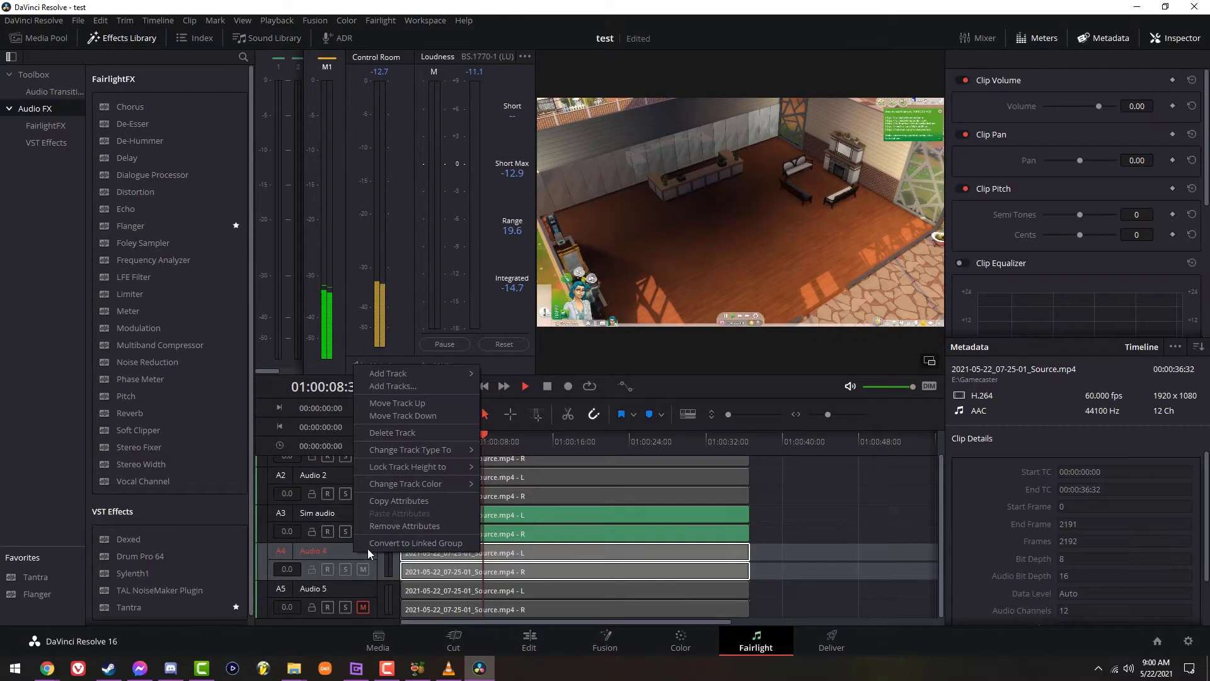
click(410, 433)
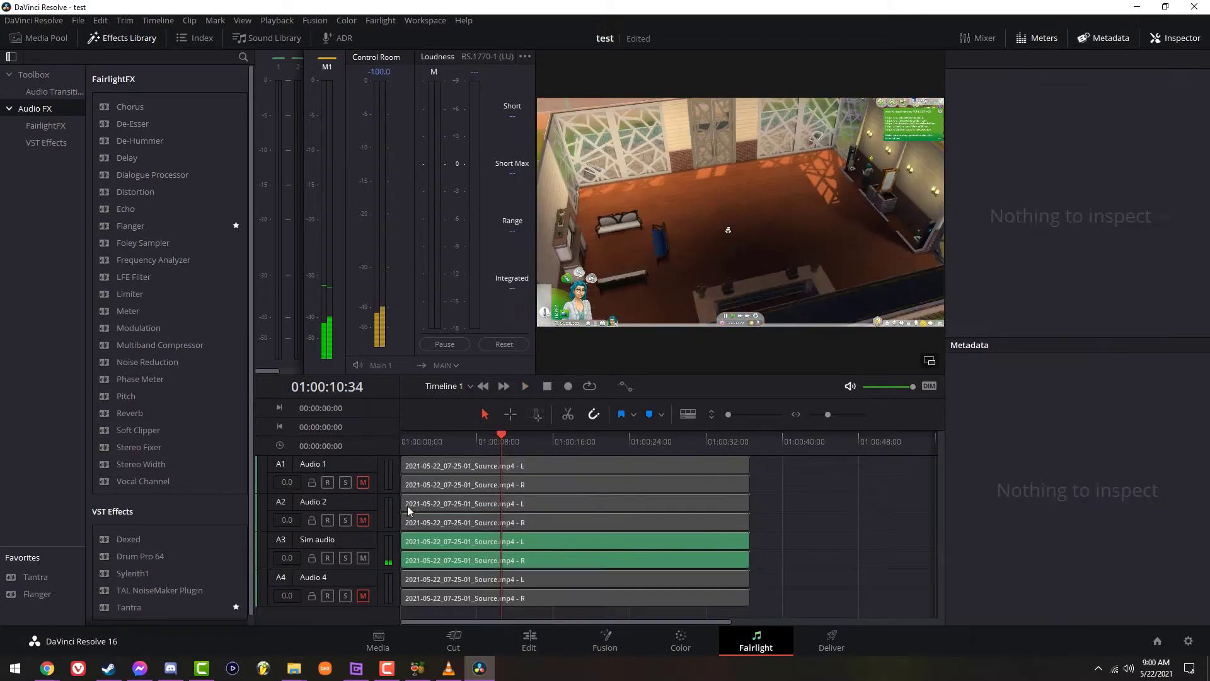
Step: Unmute the last remaining track, Audio 4, and play the opening seconds together with Sim audio
click(363, 595)
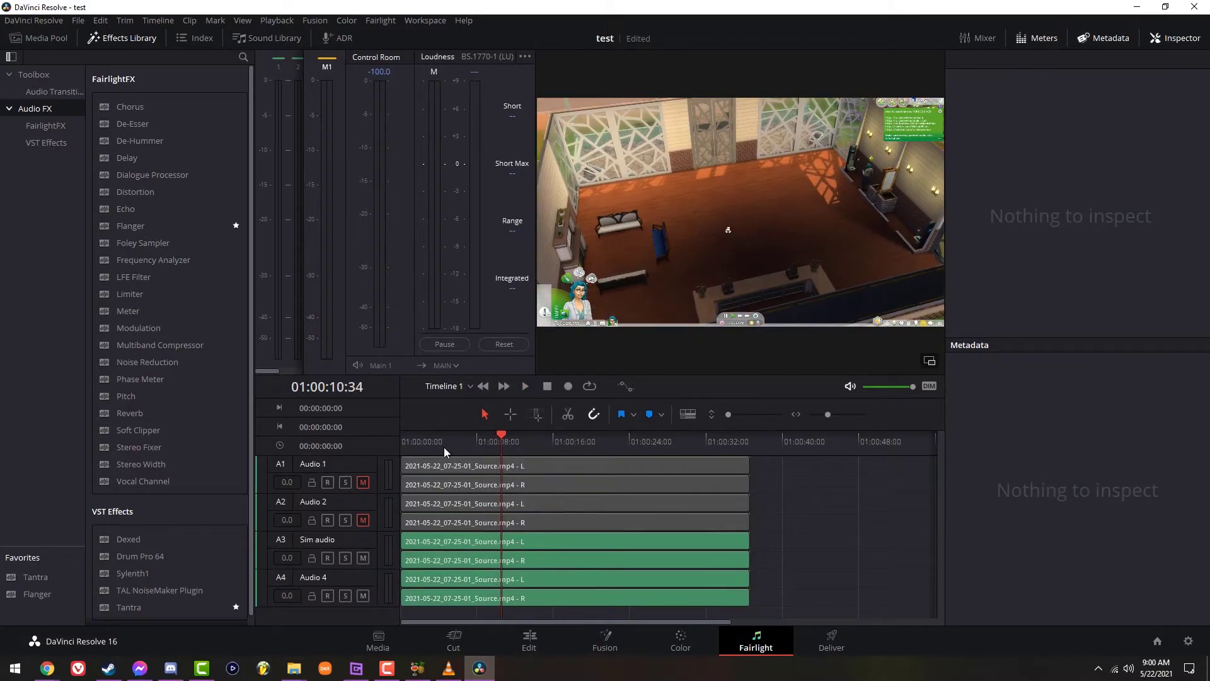
drag(444, 448, 309, 448)
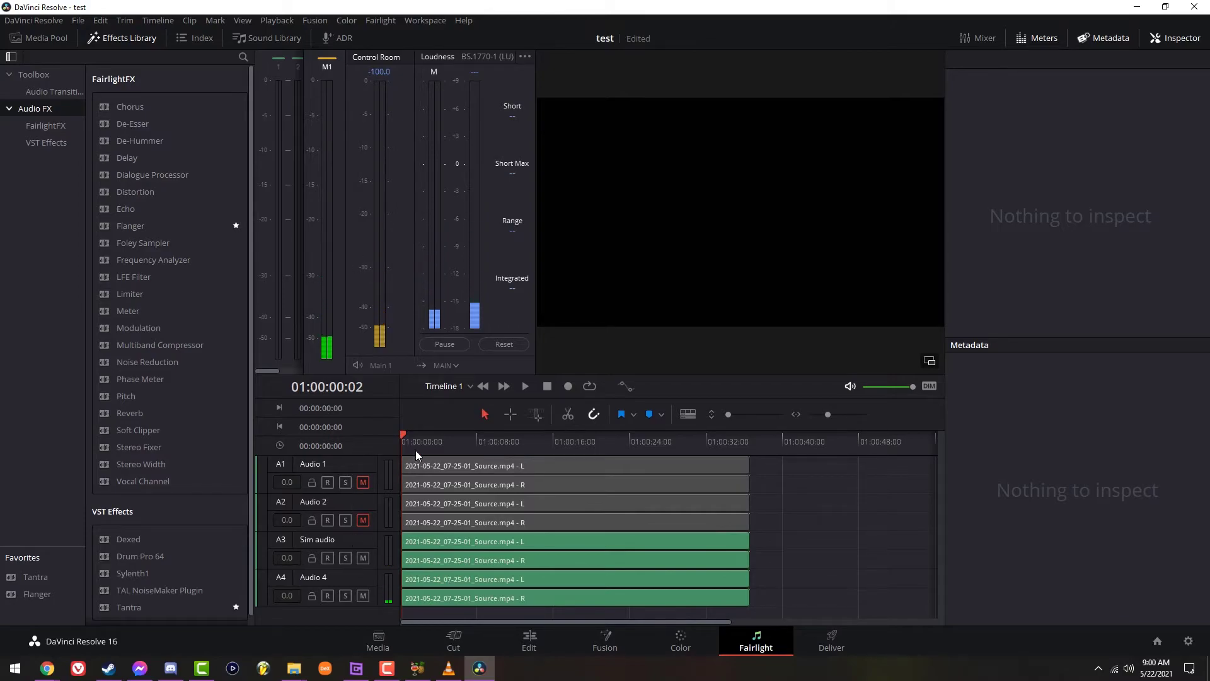
key(space)
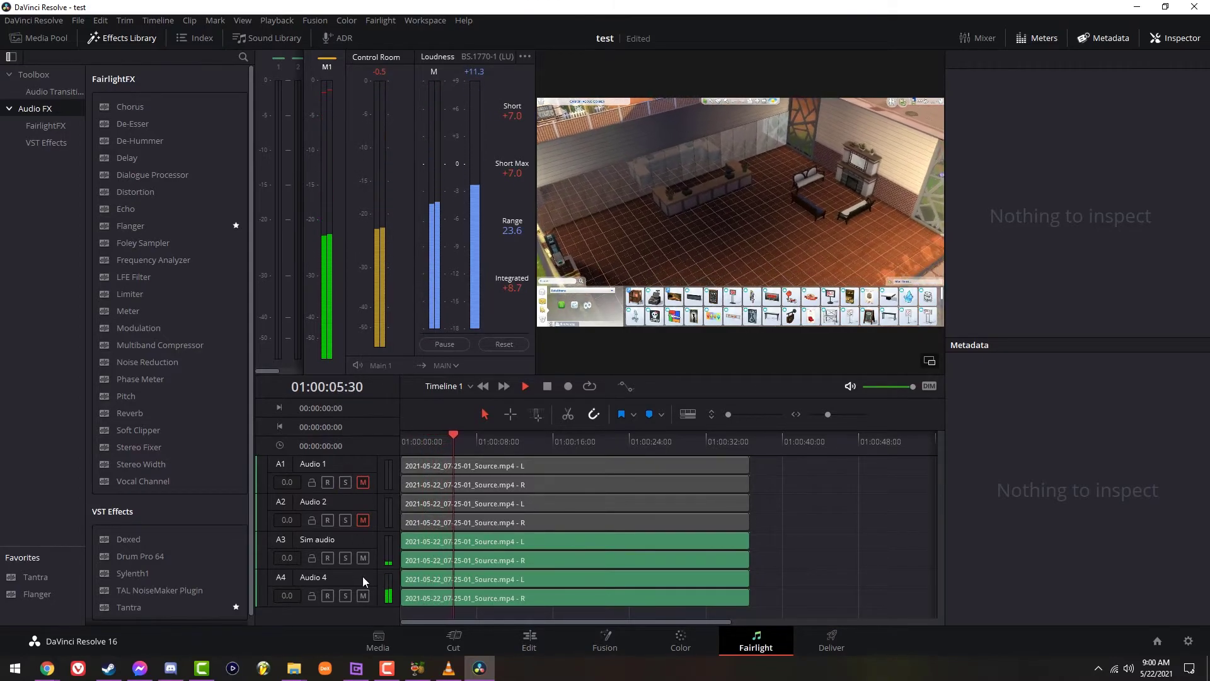
key(space)
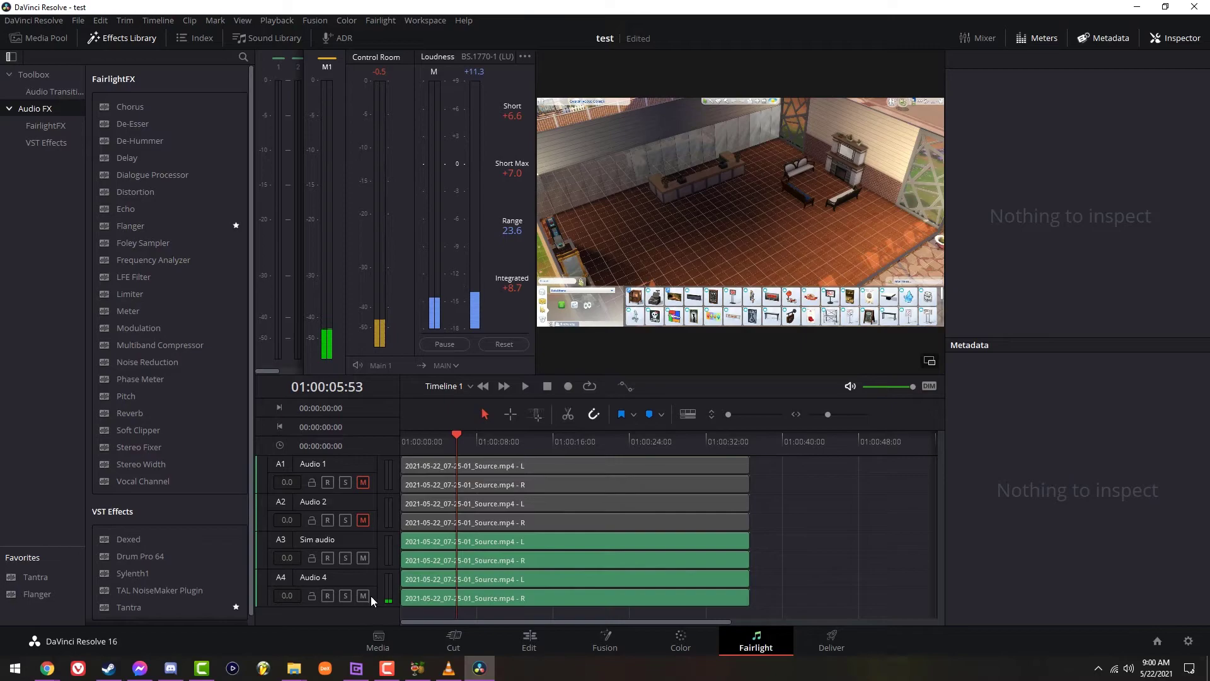
Step: Mute Audio 4, audition Audio 1 with Sim audio from the start, and mute Audio 1 again
click(364, 596)
click(363, 482)
key(Home)
key(space)
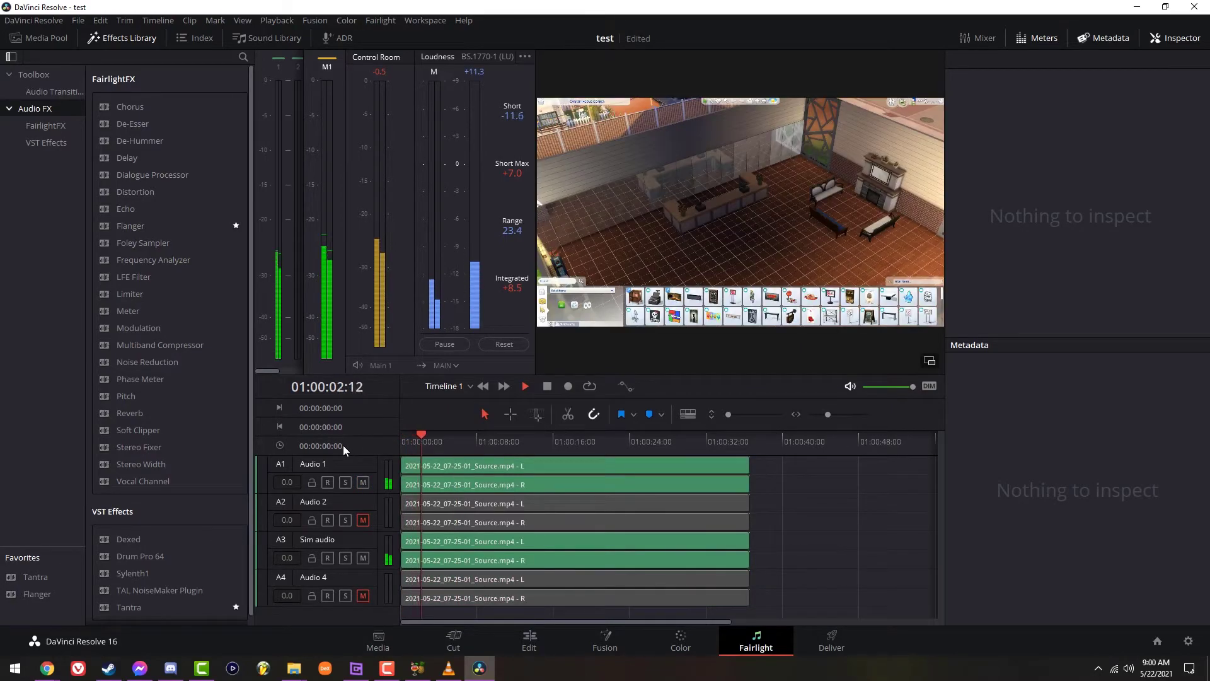
click(366, 483)
key(space)
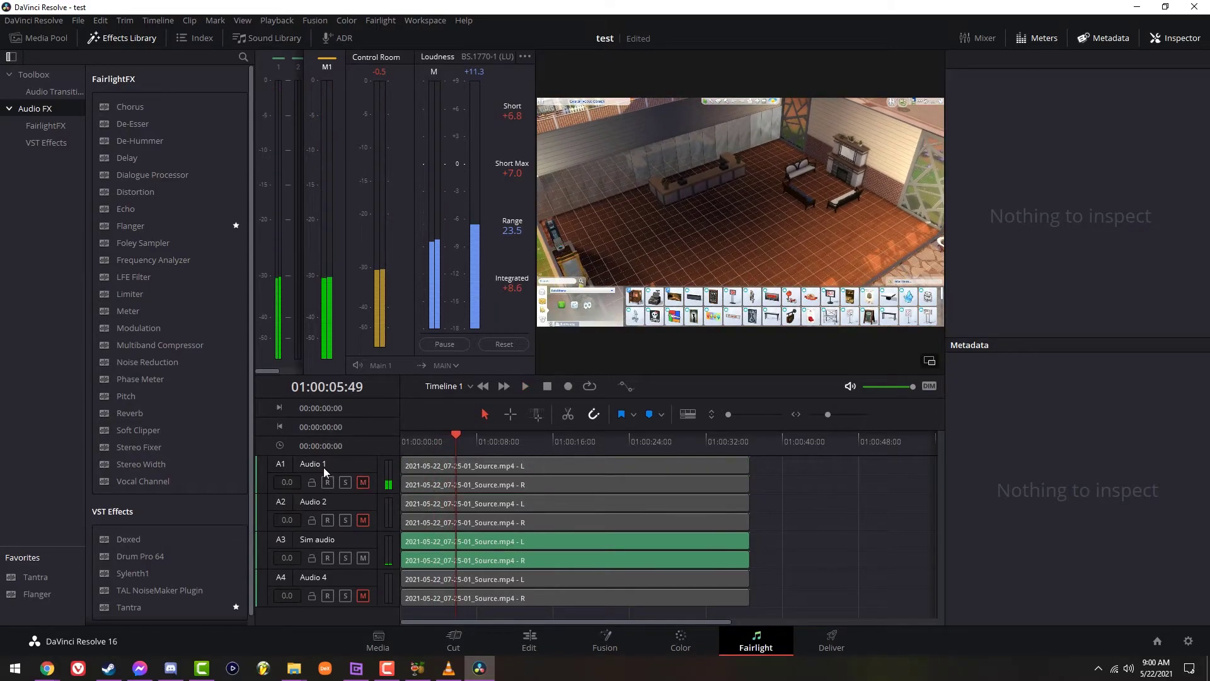
Step: Delete the muted Audio 4 track and play Audio 2 on its own with Sim audio muted
right_click(351, 581)
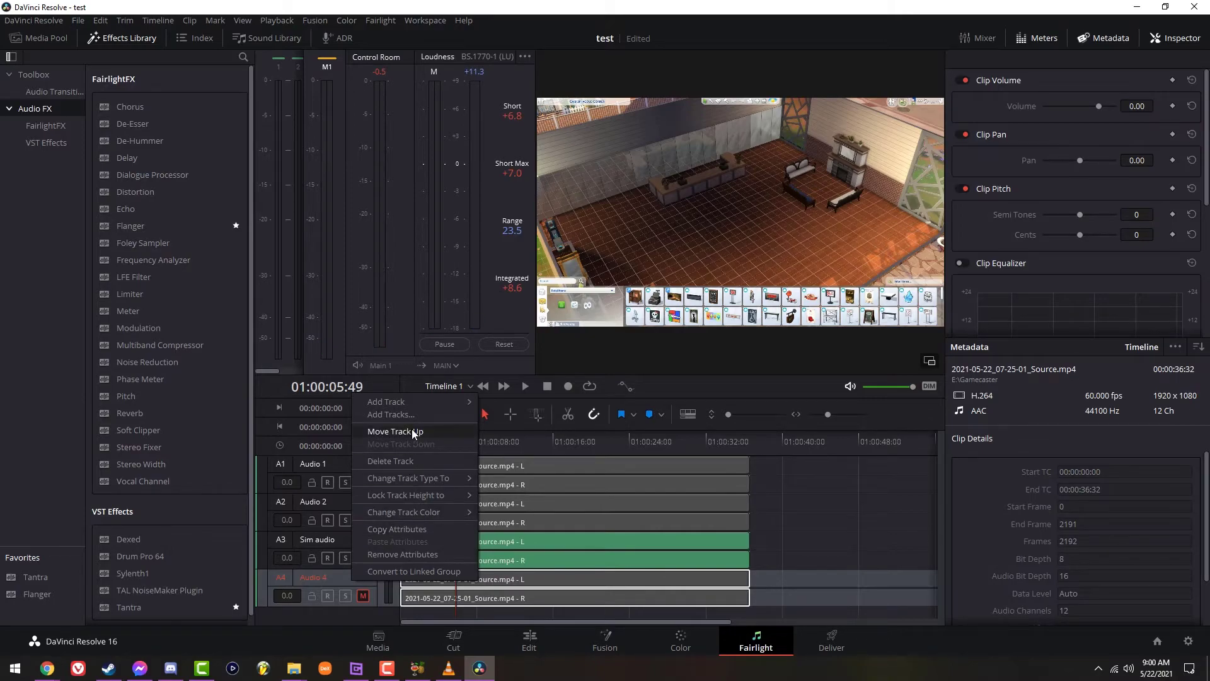
click(411, 460)
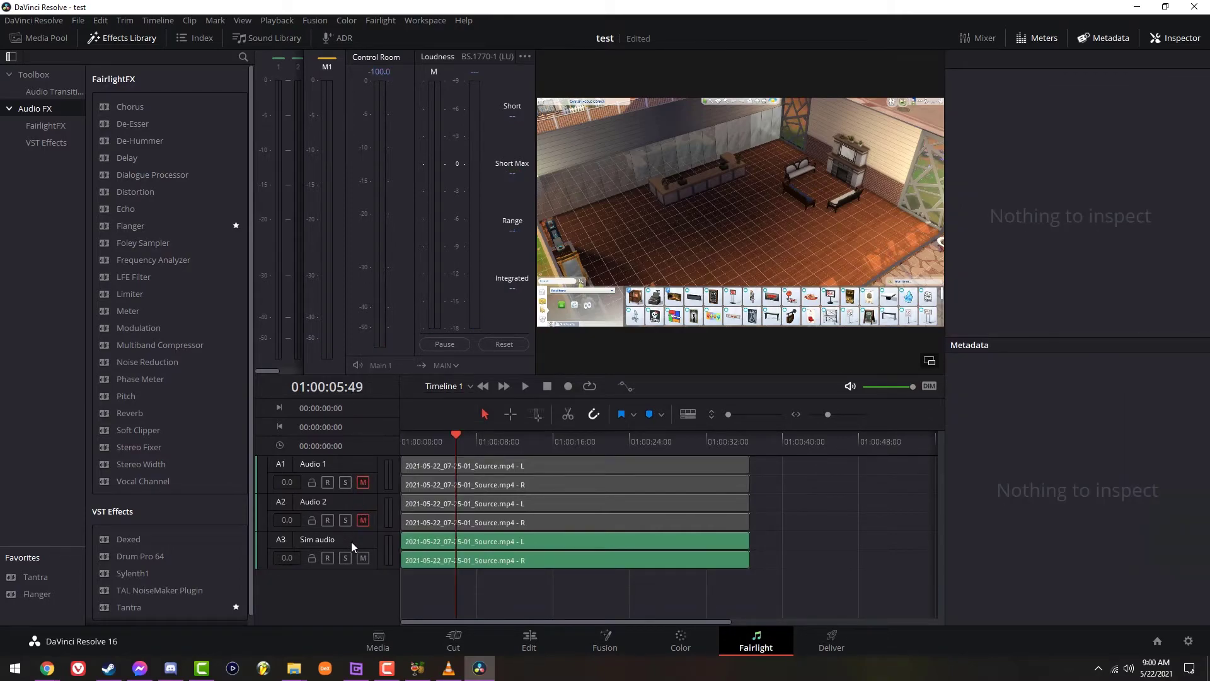
click(365, 520)
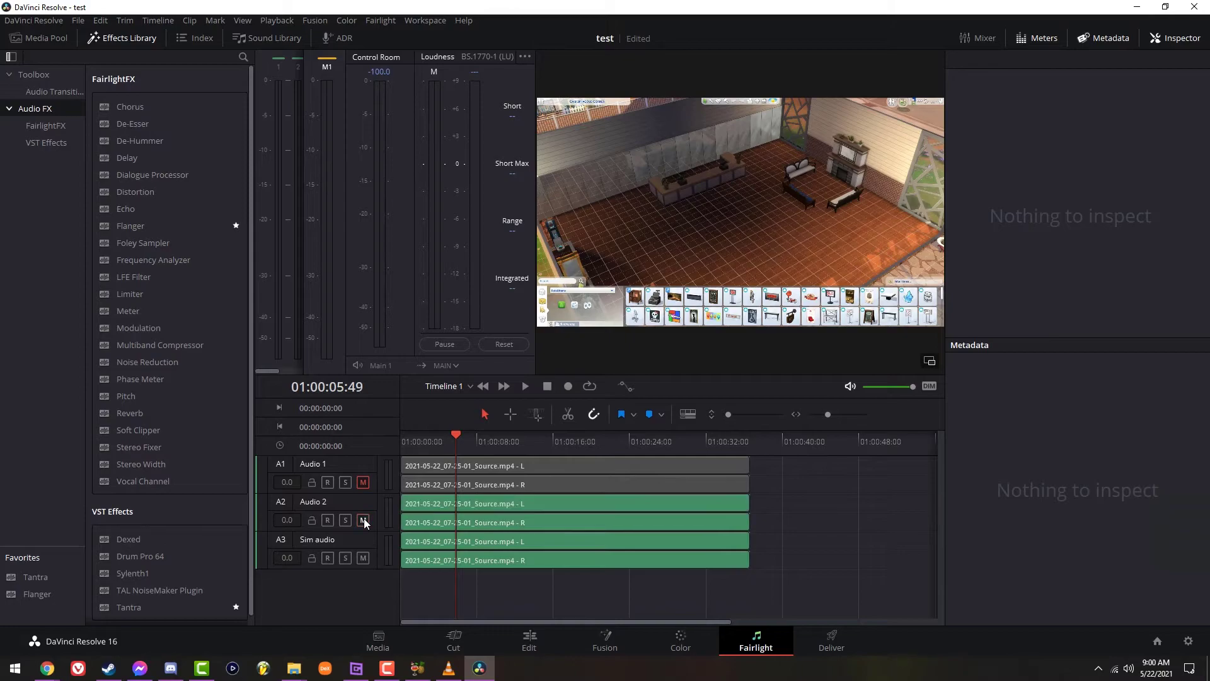
click(364, 559)
key(space)
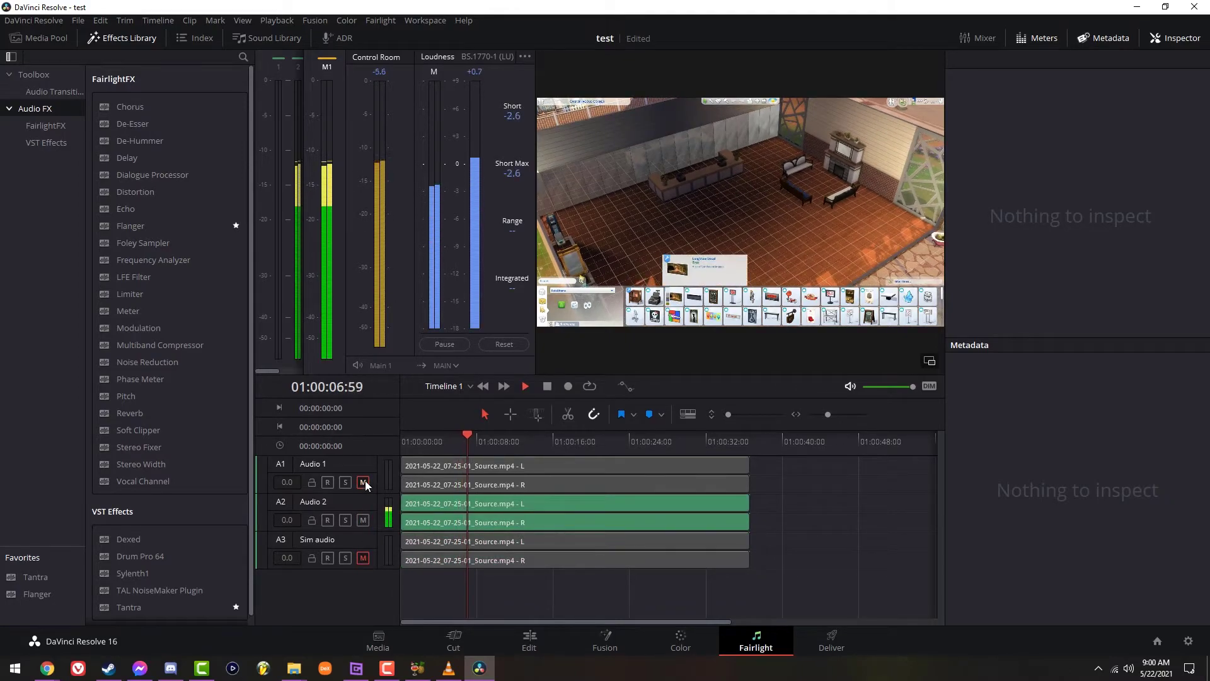
Step: Unmute Audio 1 to hear it together with Audio 2, and delete the Audio 2 track
click(364, 482)
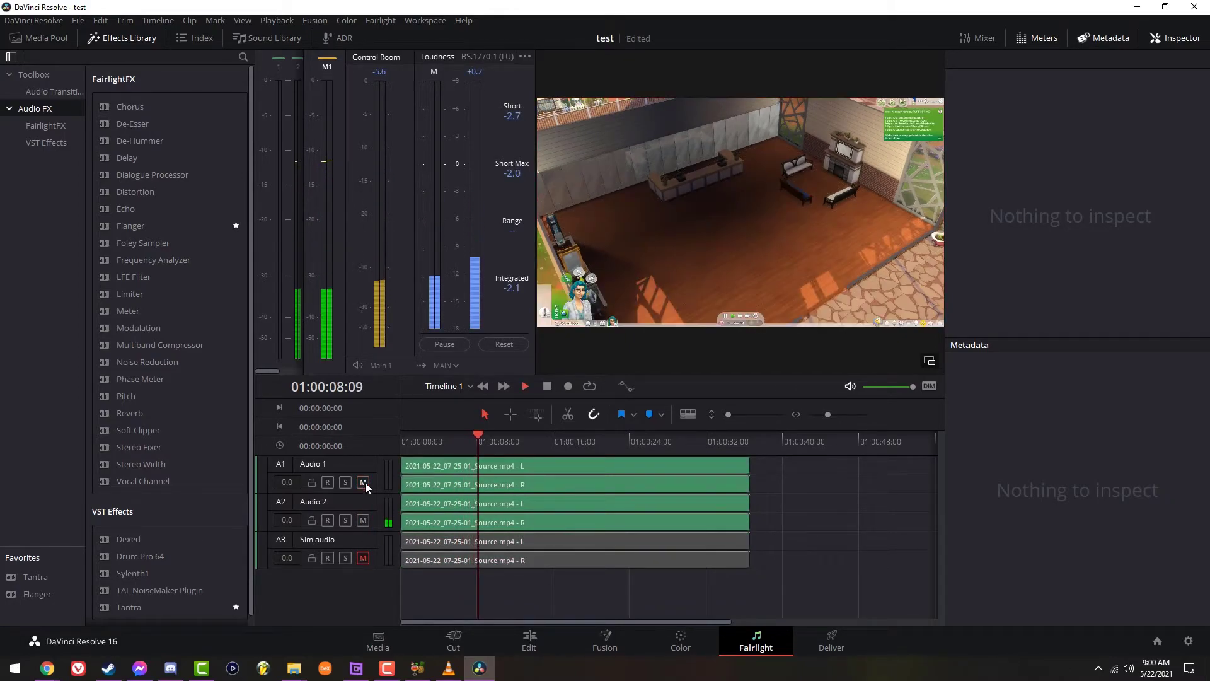
right_click(365, 467)
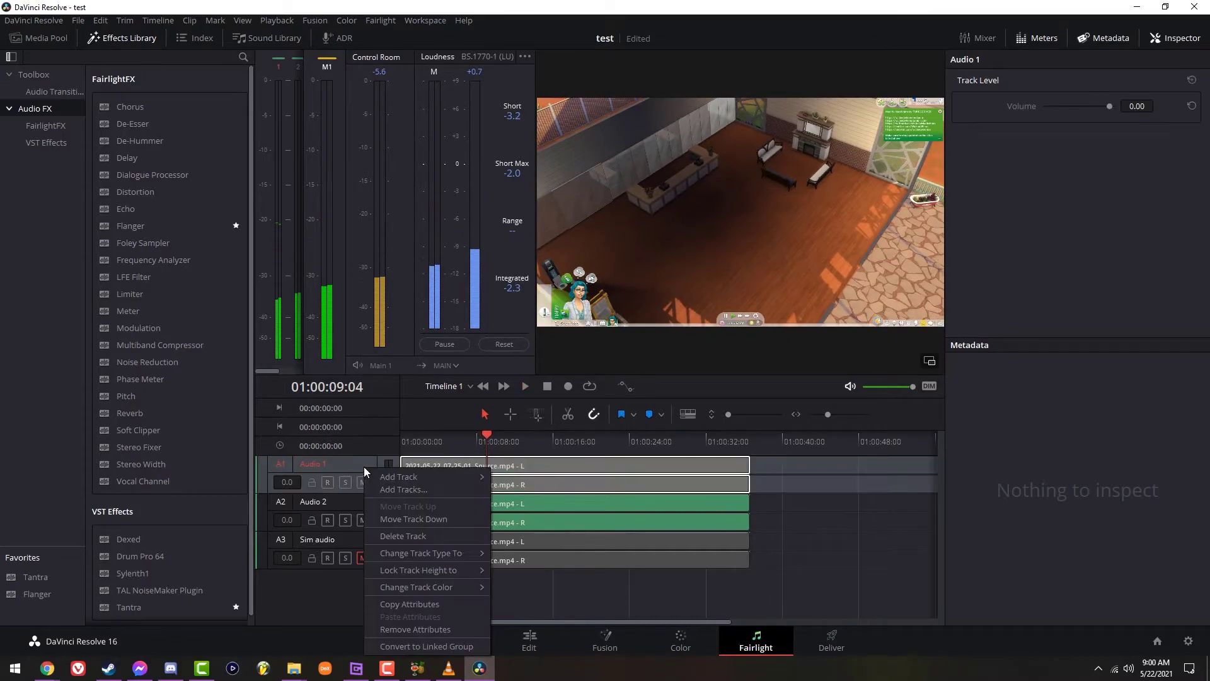
click(344, 498)
right_click(345, 498)
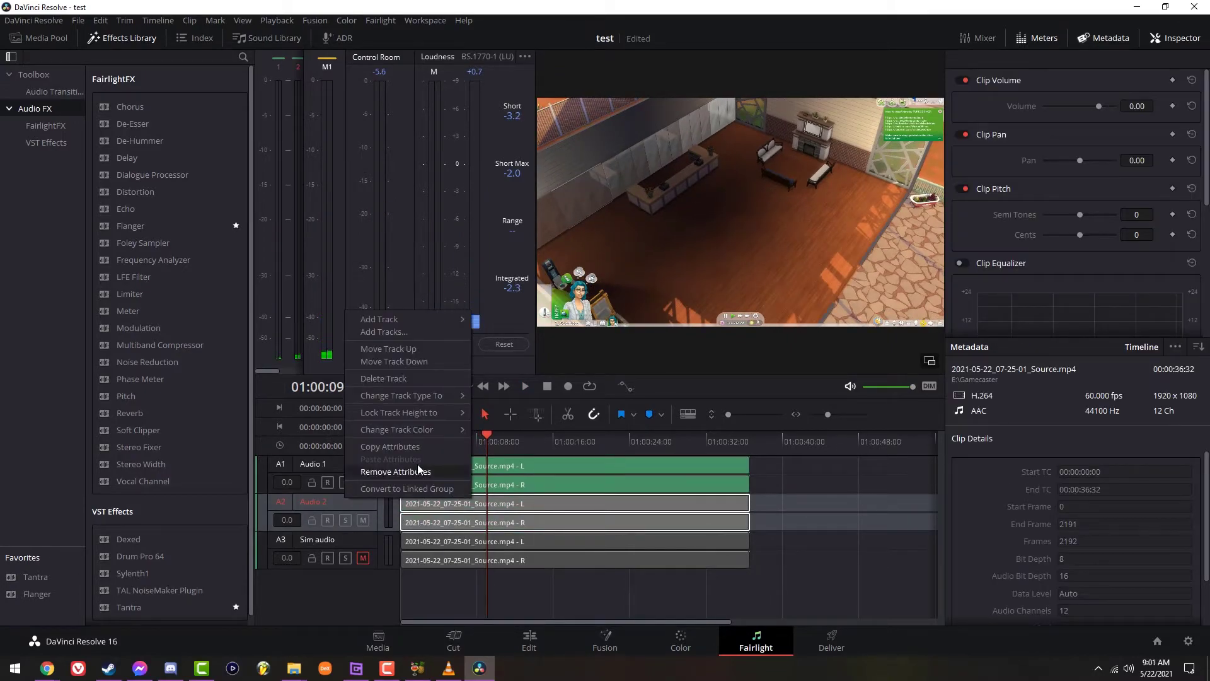
click(437, 377)
Step: Rename the Audio 1 track to "me", select its clip and hide the audio meters
double_click(331, 466)
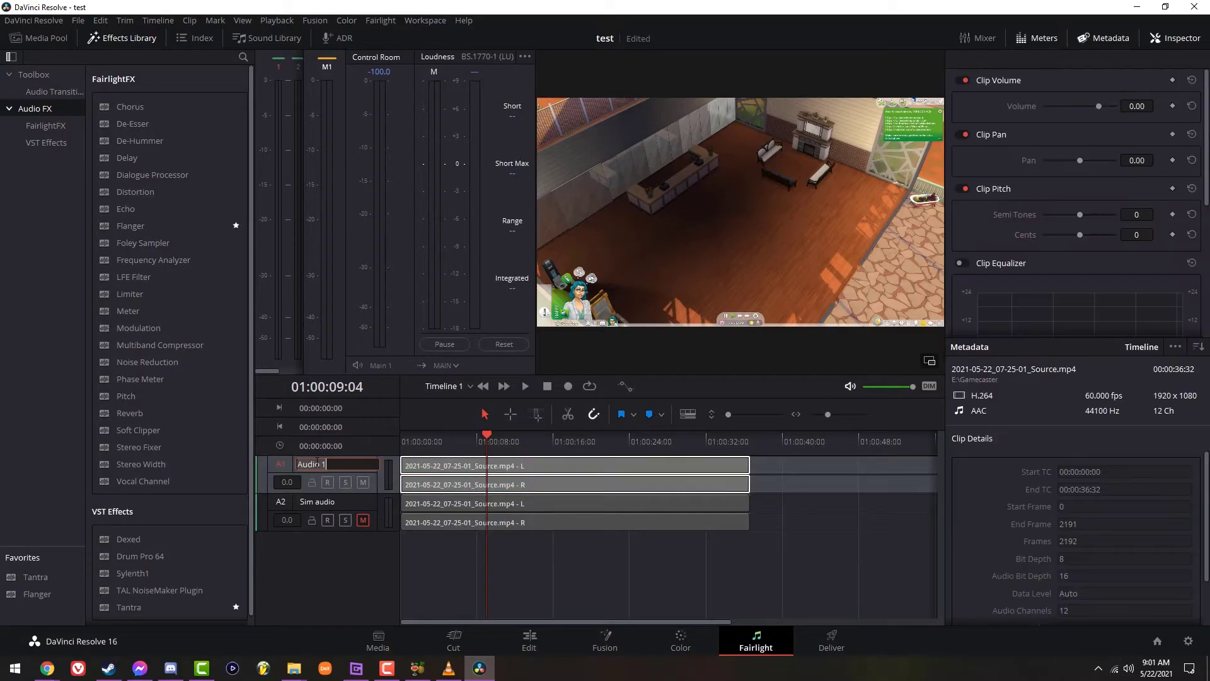
text(me)
click(348, 577)
click(436, 468)
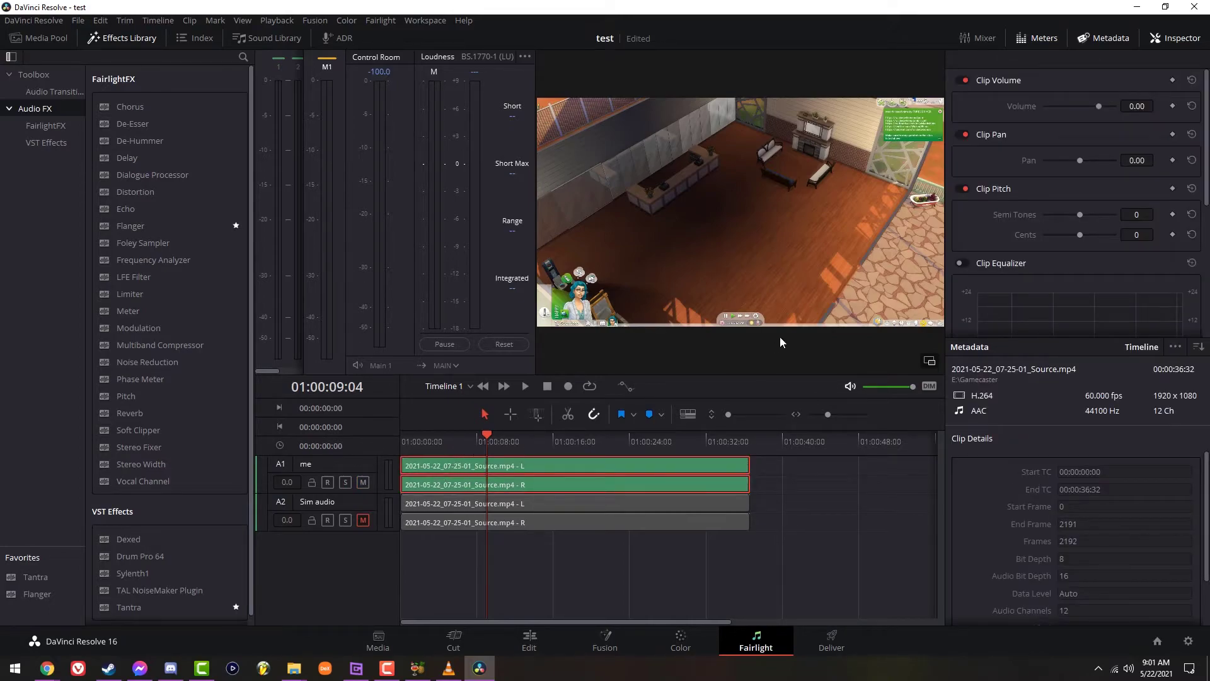
click(1037, 38)
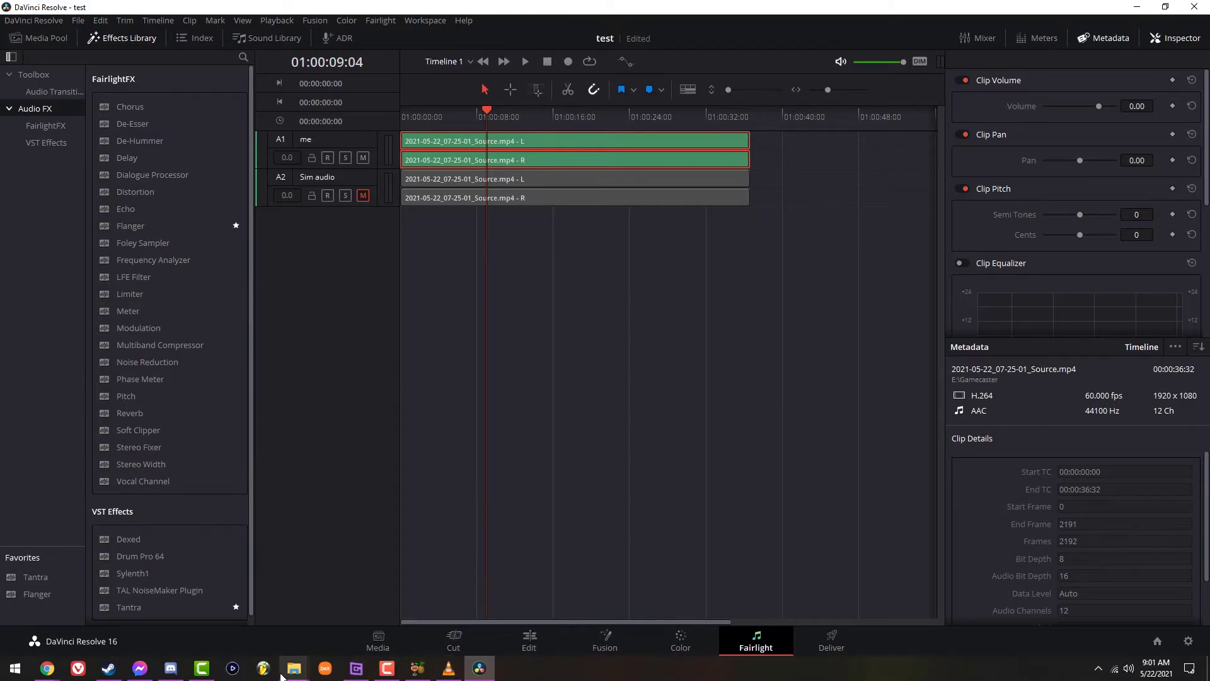
Step: Switch to Camtasia, undo the timeline edits back to an empty timeline and redo them to restore the separated video and audio clips
click(208, 672)
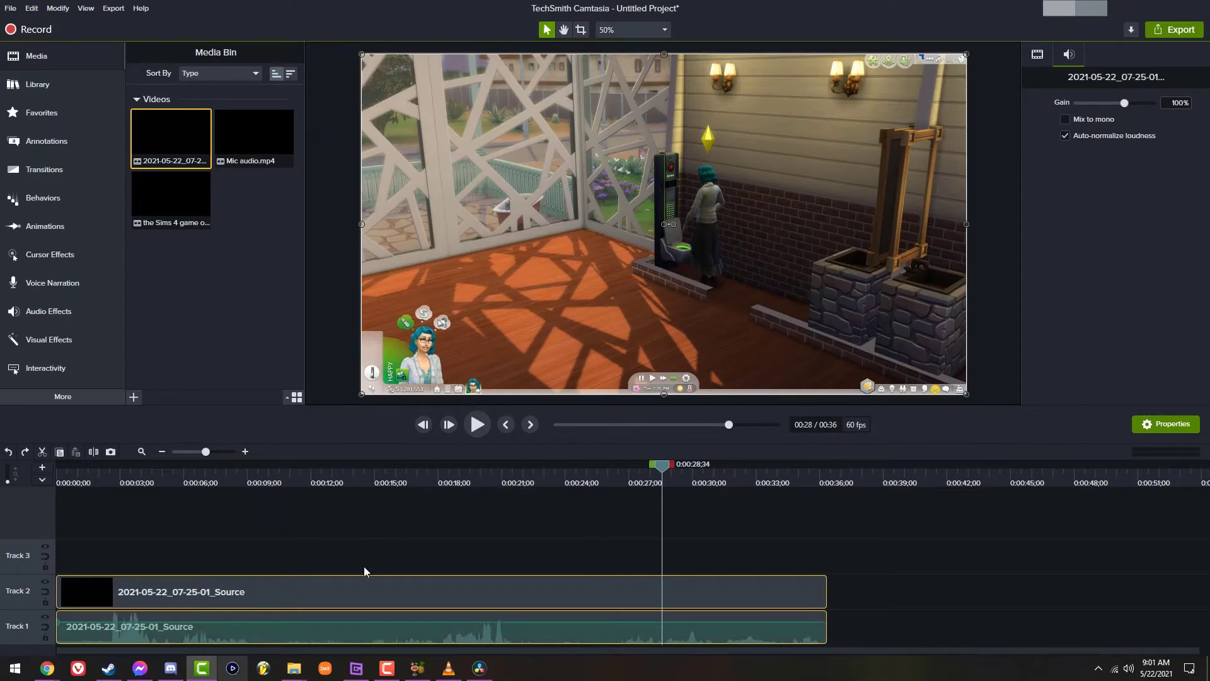
click(574, 637)
key(ctrl+z)
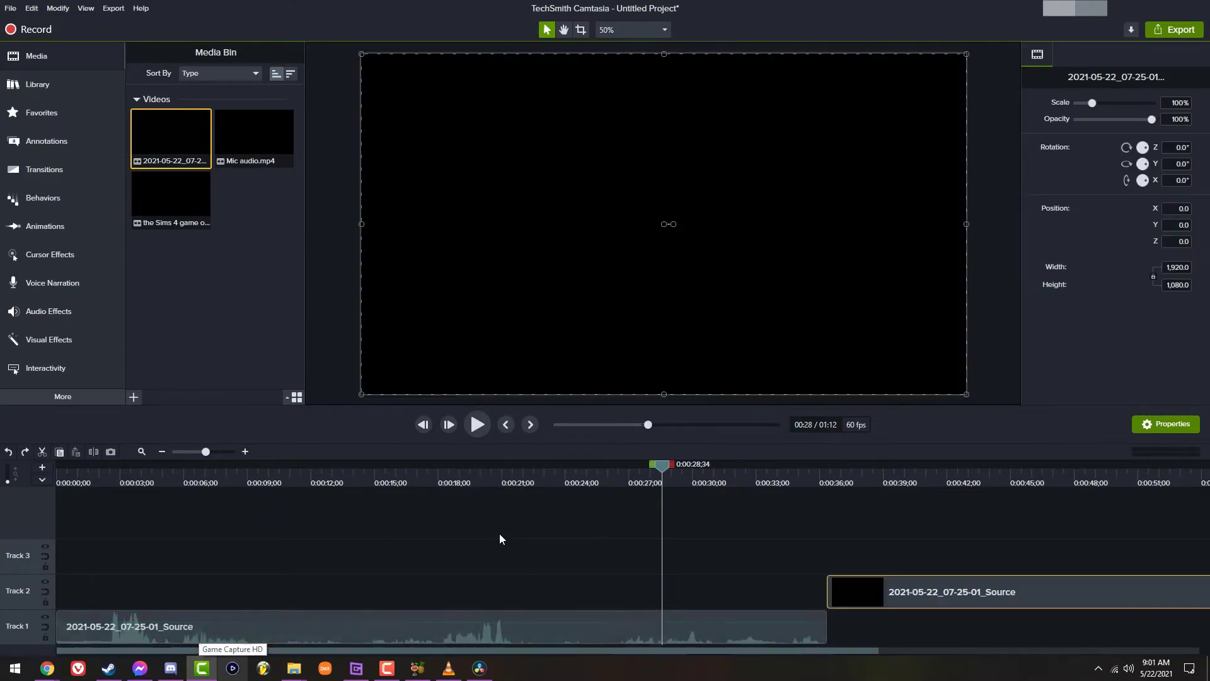
key(ctrl+z)
key(ctrl+z)
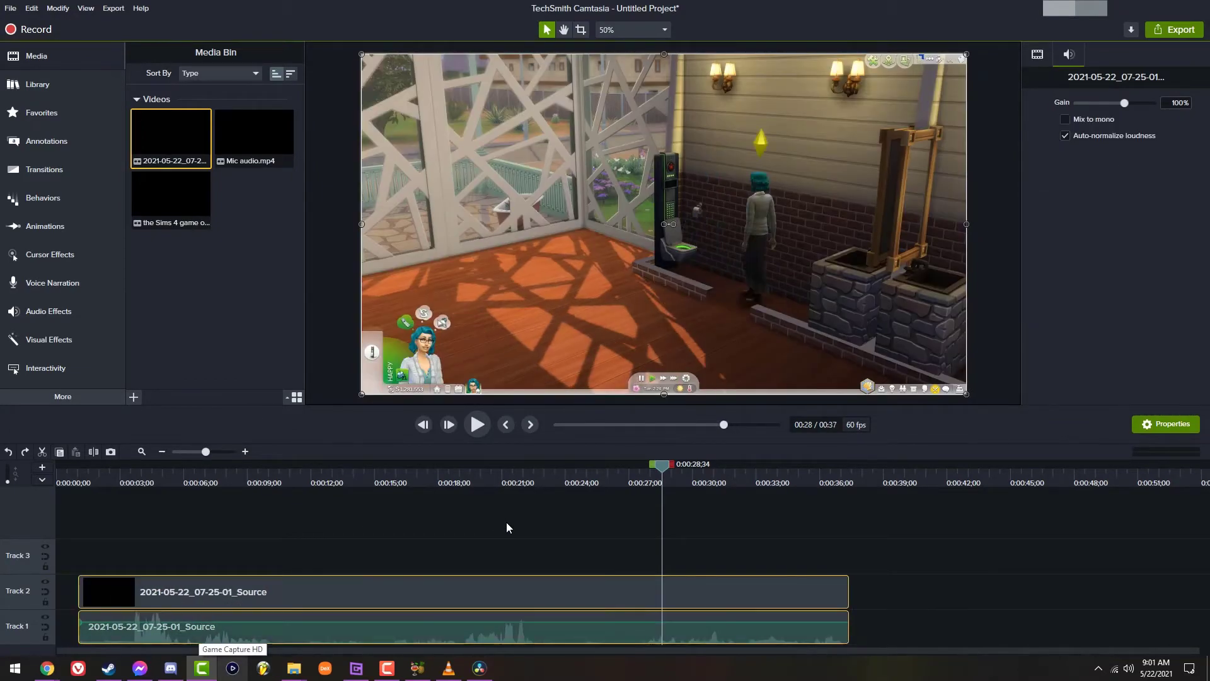
key(ctrl+z)
key(ctrl+z)
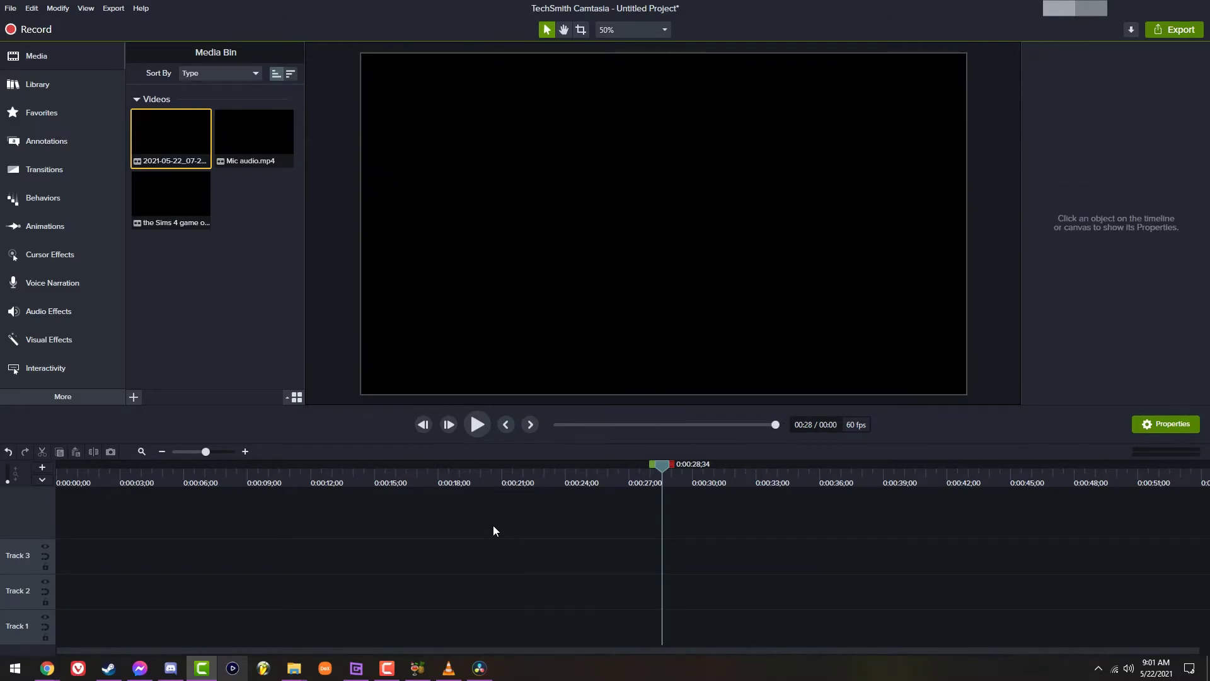
key(ctrl+y)
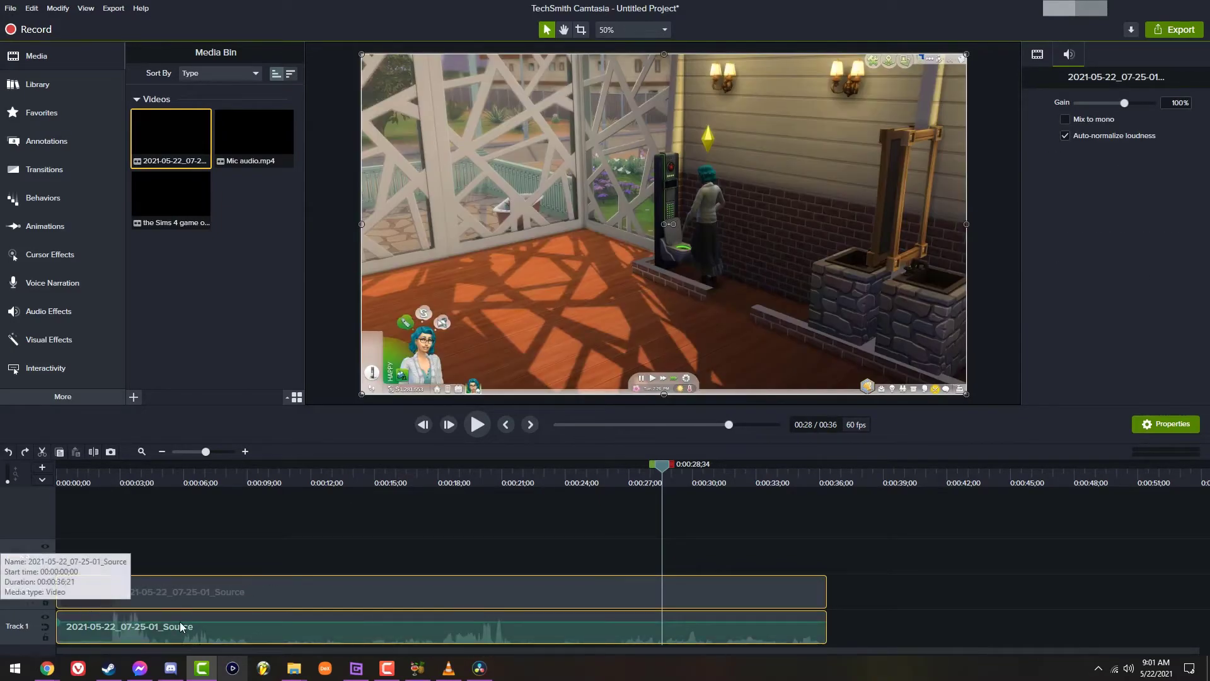
Step: Move the playhead to 0:00:12;02 on the Camtasia timeline and return to the Fairlight page in DaVinci Resolve
drag(243, 474, 311, 517)
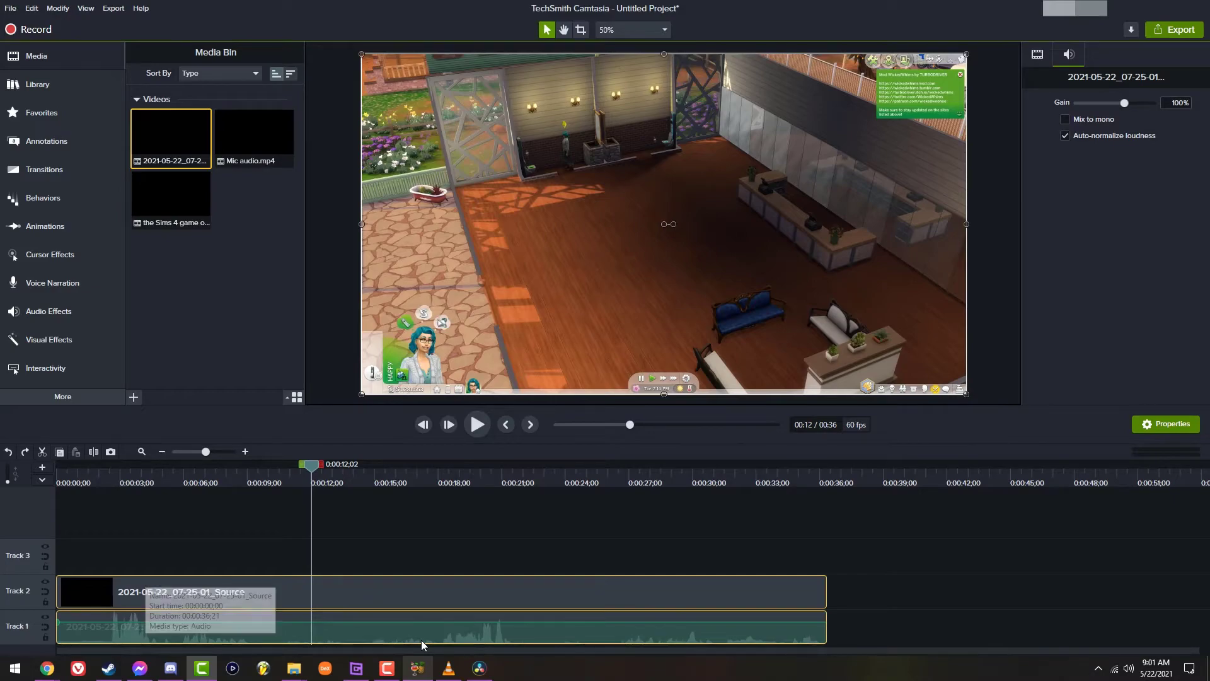
click(1139, 8)
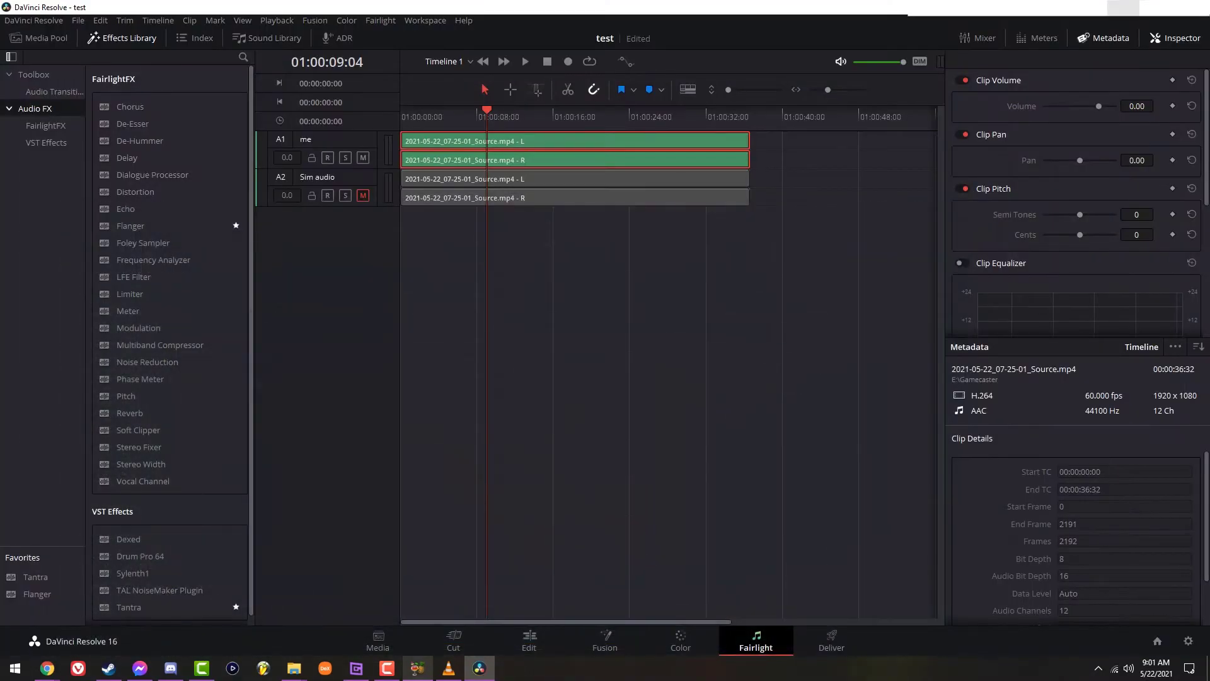
click(1139, 7)
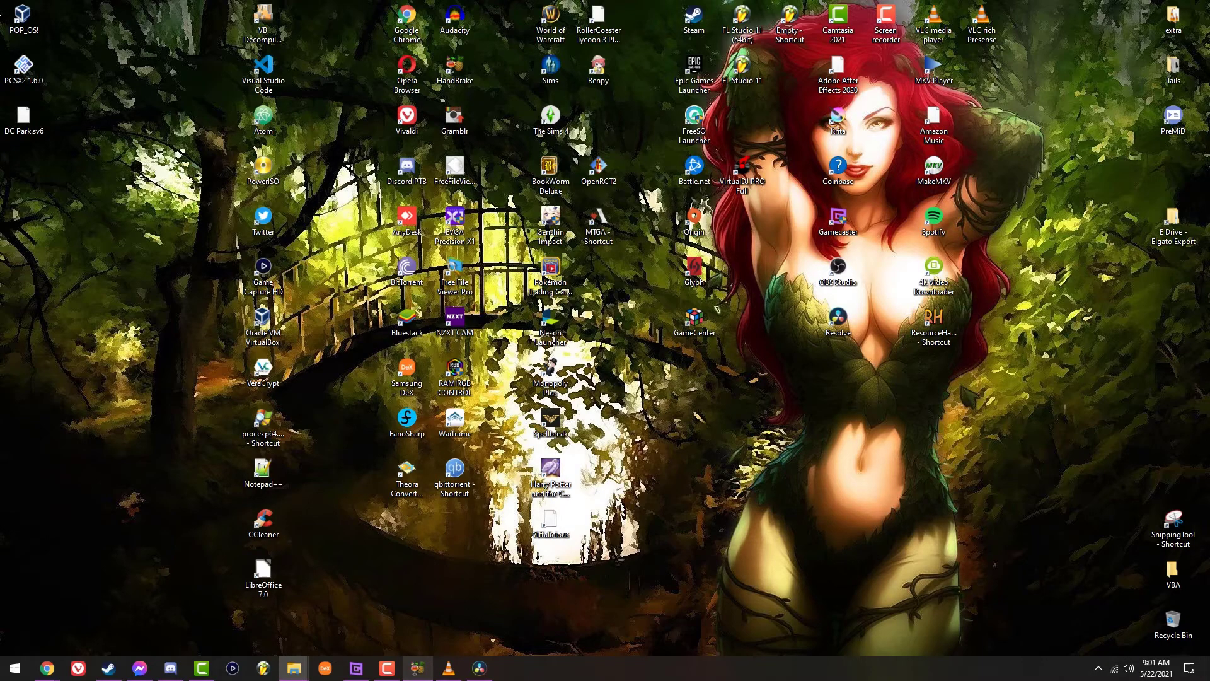
click(479, 668)
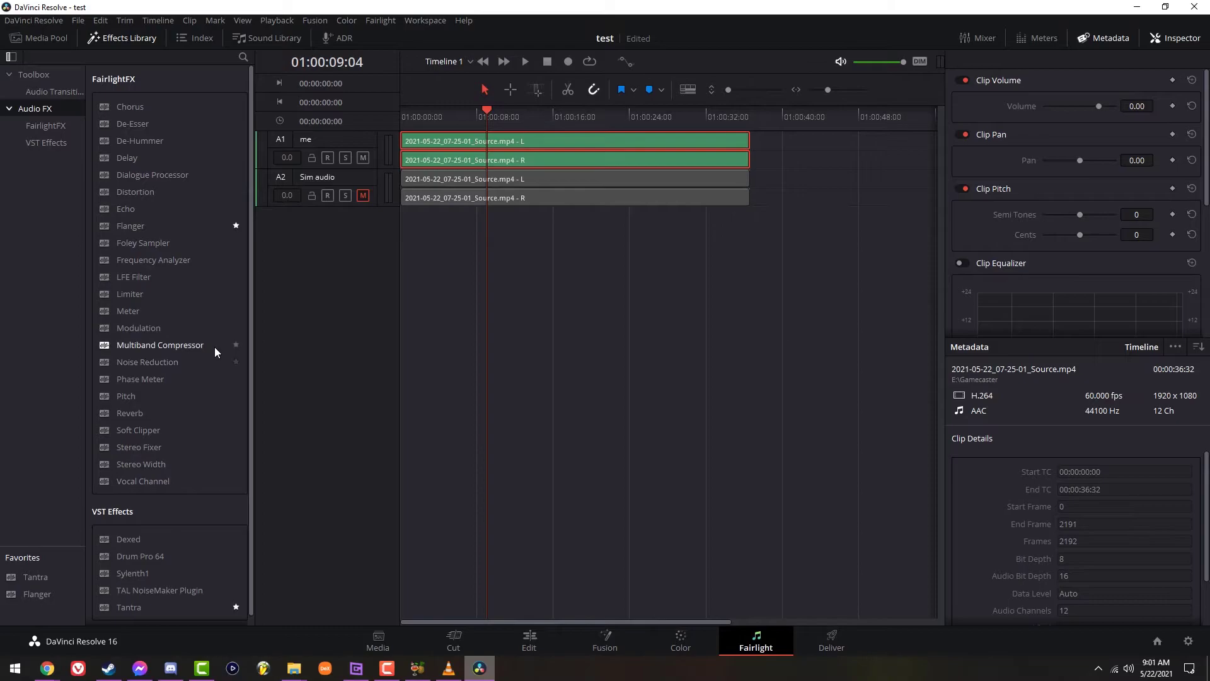
Step: Browse the FairlightFX and VST effects in the Effects Library, highlighting Tantra in both the VST list and the favorites
scroll(161, 172, down, 1)
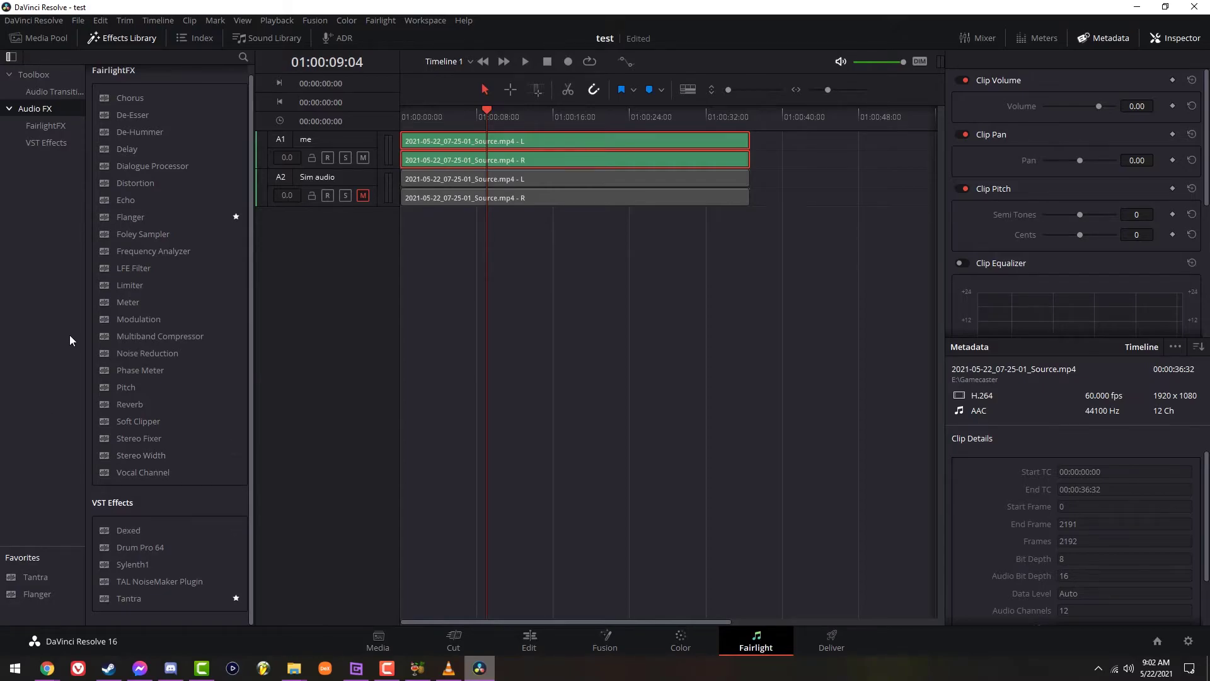
click(49, 142)
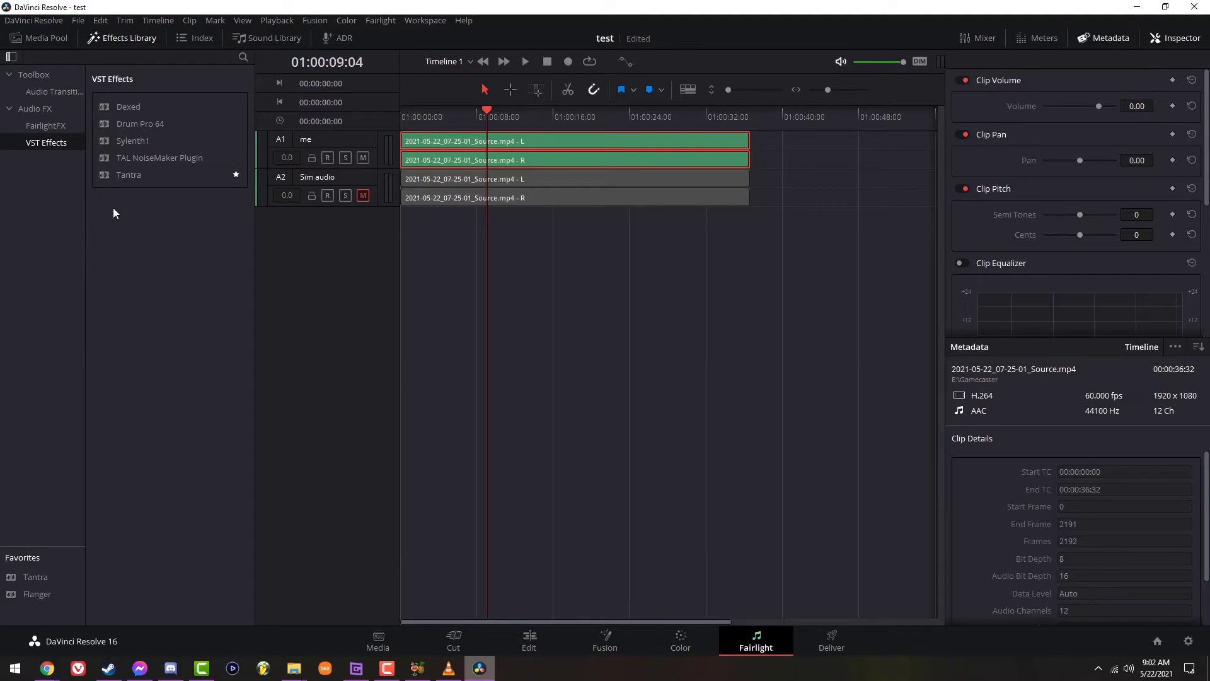
click(33, 106)
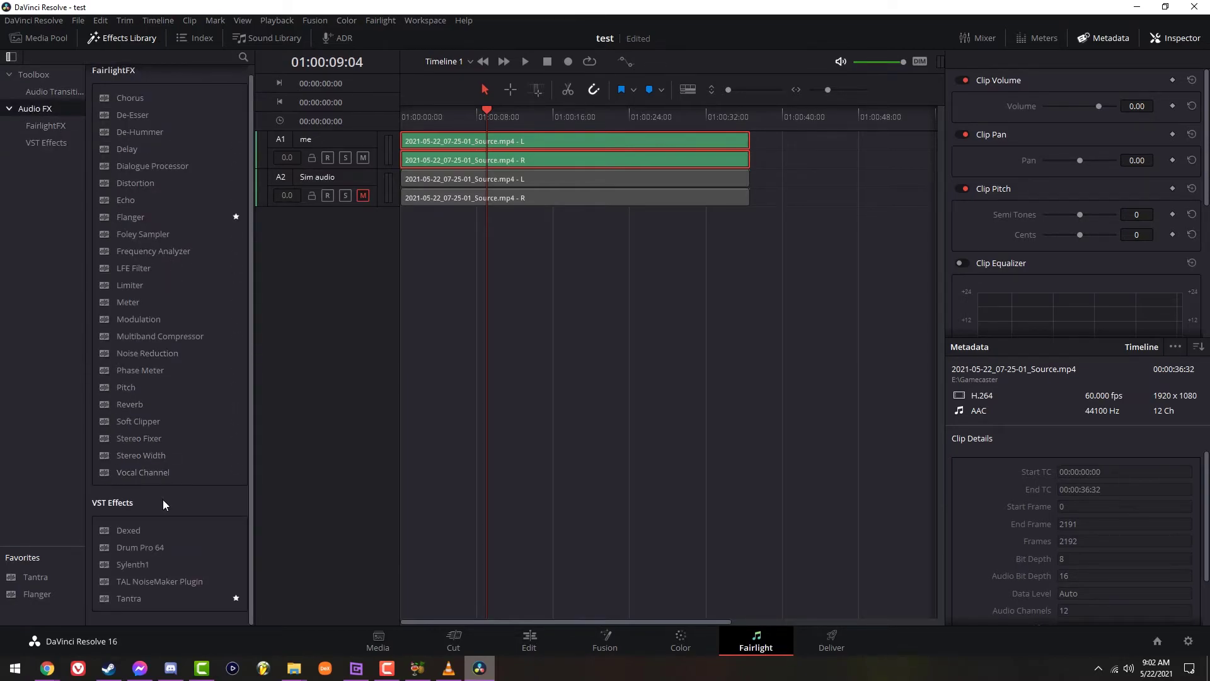
click(146, 598)
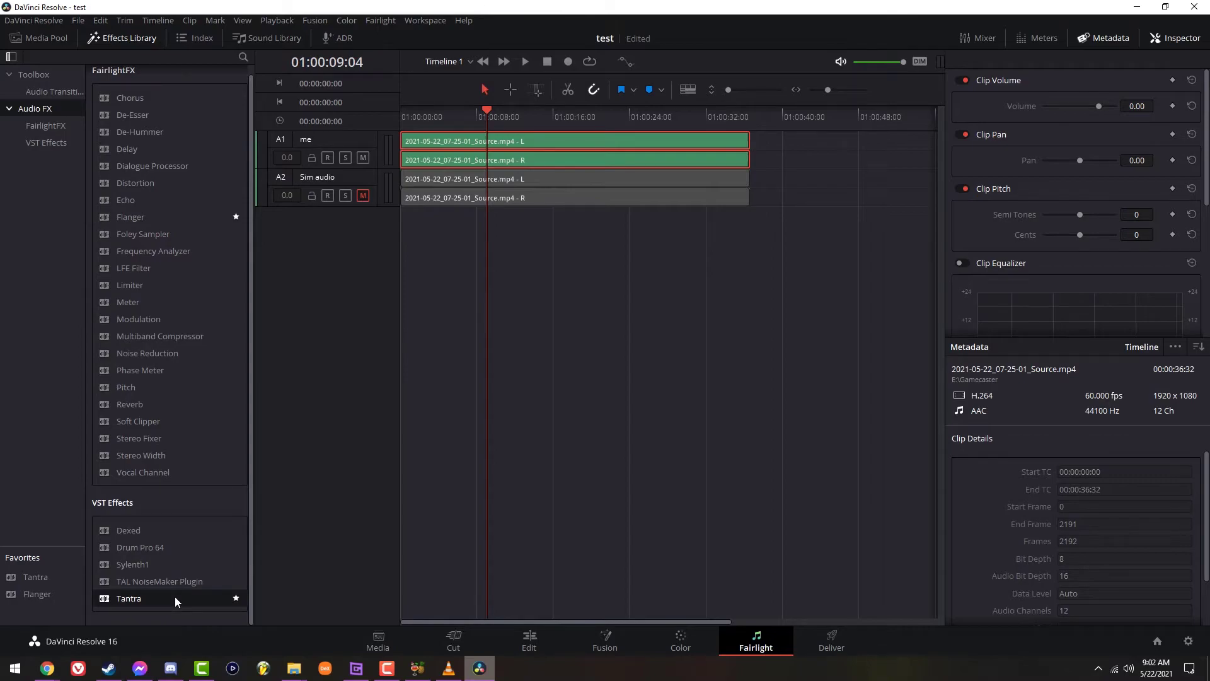
click(293, 543)
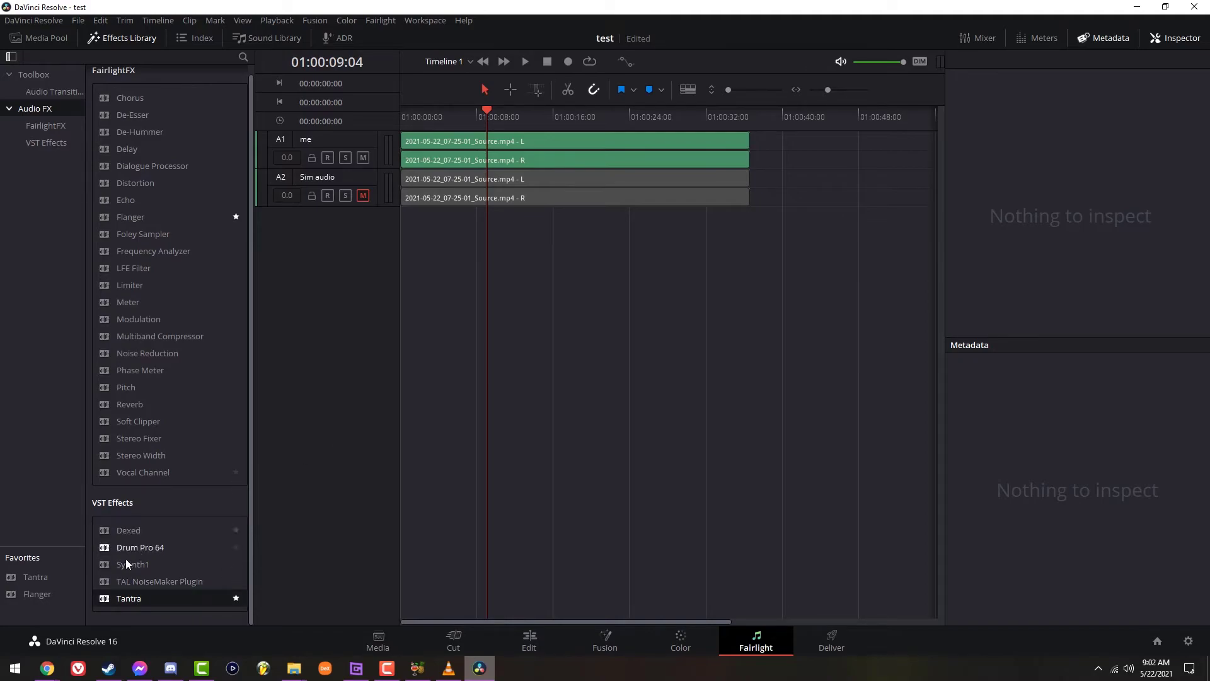
click(51, 574)
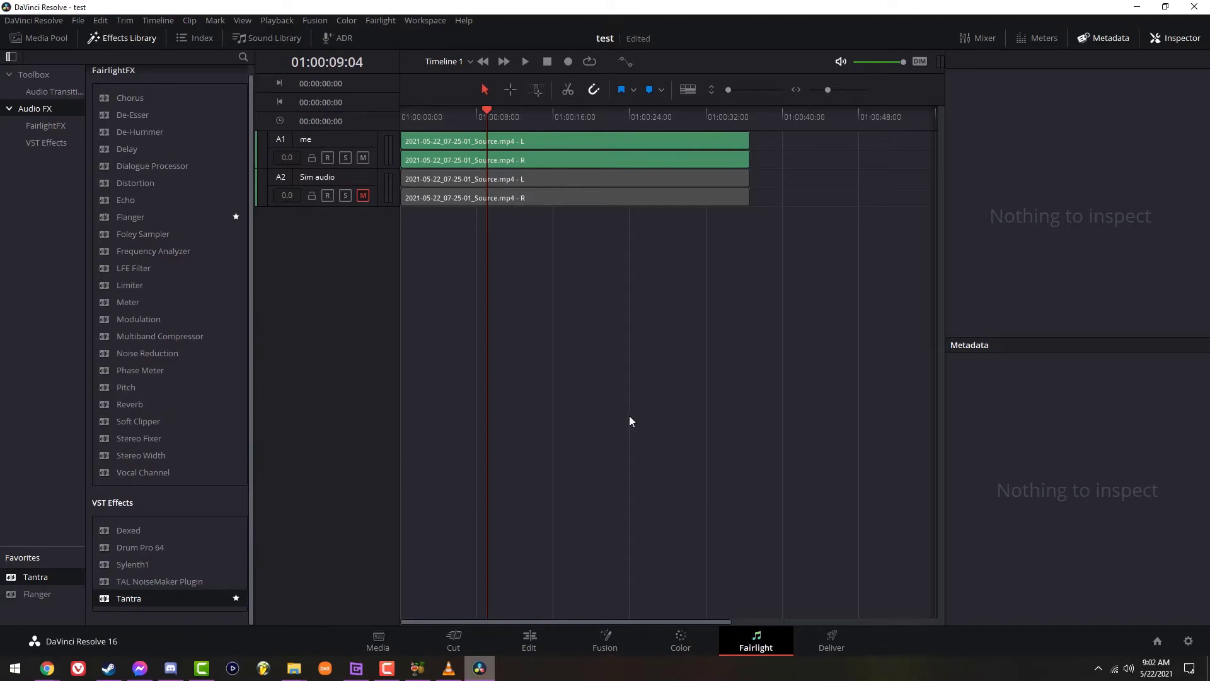
Step: Show the Media Pool, open the Cut page and move through Timeline 1 back to its start
click(51, 43)
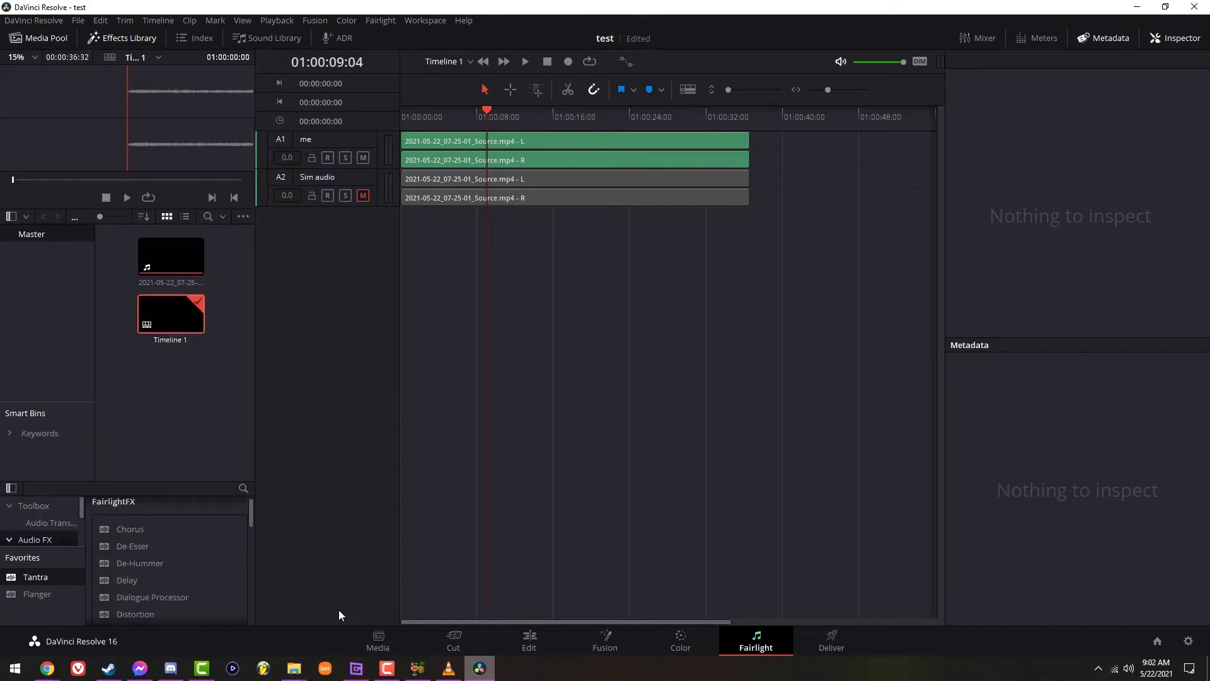
click(457, 644)
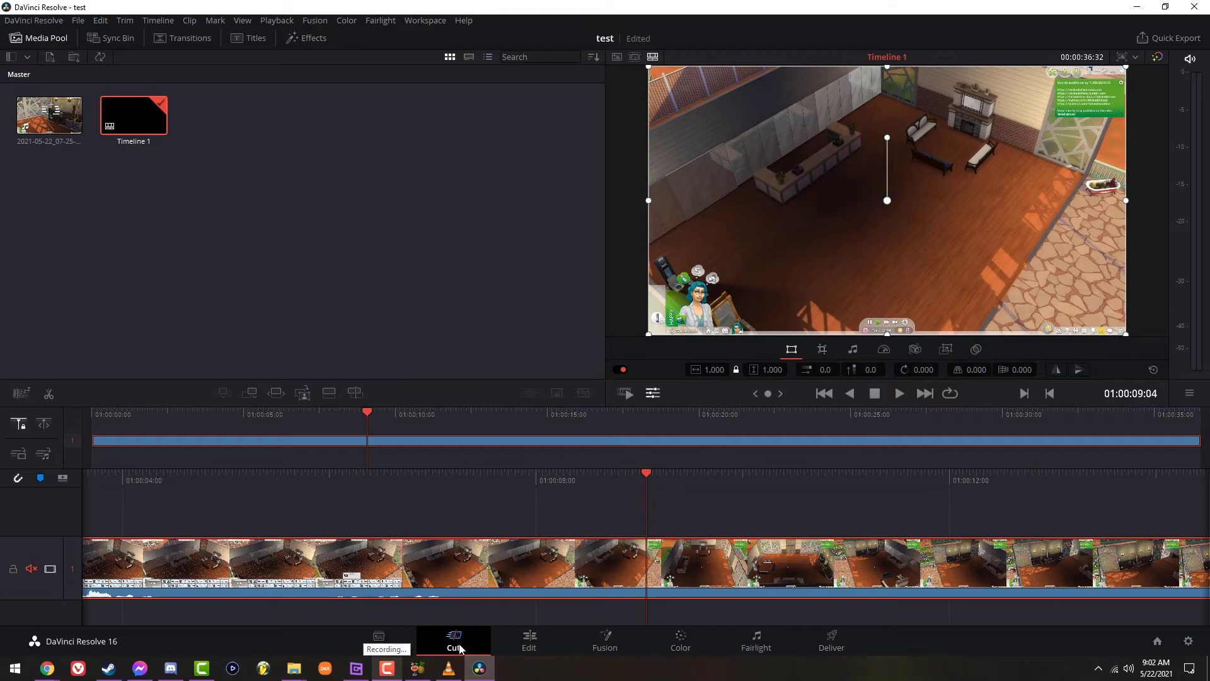
scroll(320, 562, down, 6)
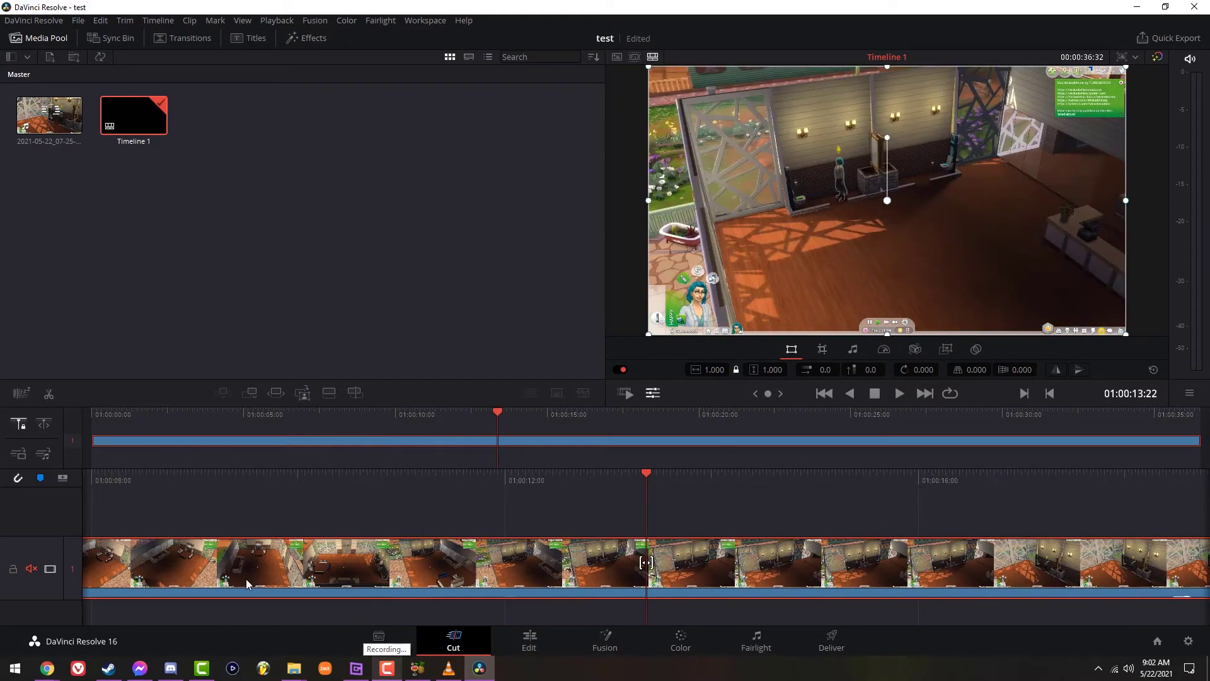
scroll(53, 524, up, 8)
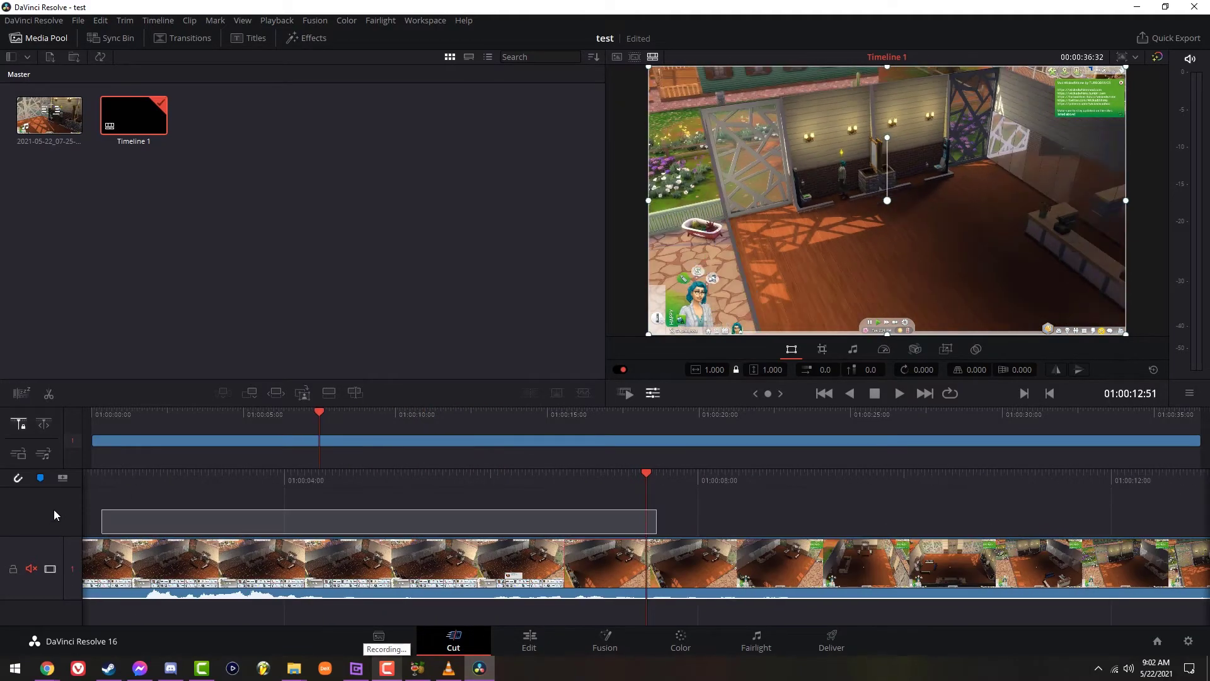
scroll(160, 512, up, 10)
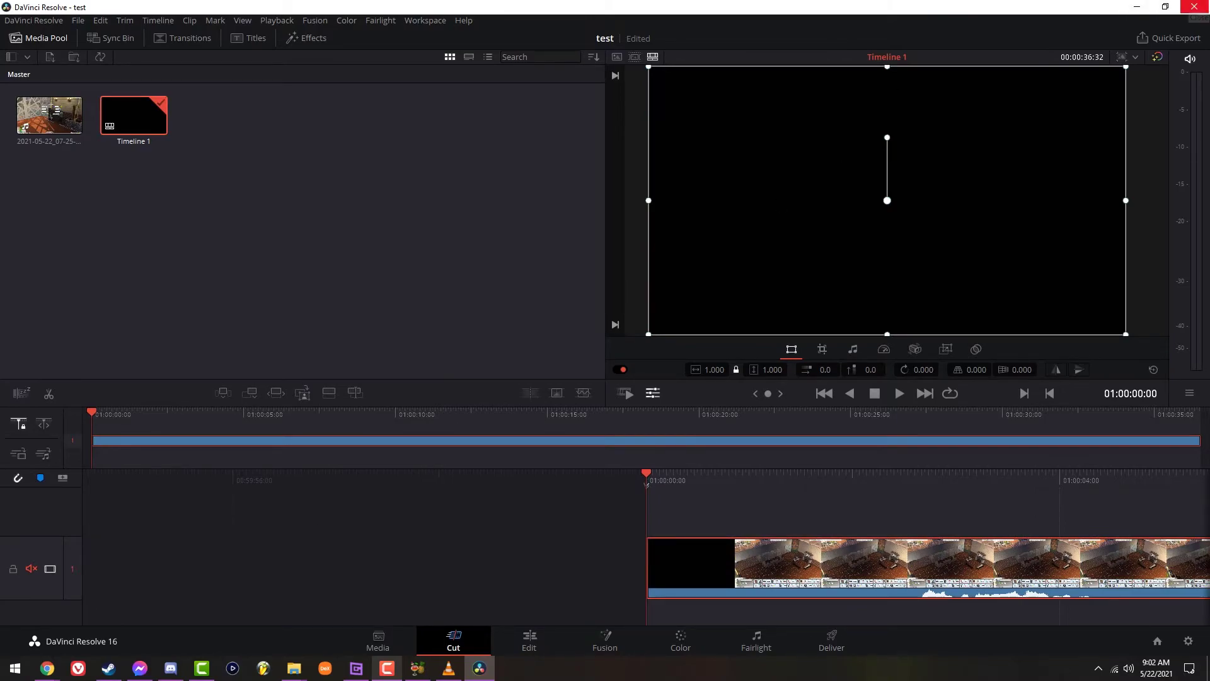
Step: Close DaVinci Resolve without saving the test project and launch Kdenlive
click(1195, 6)
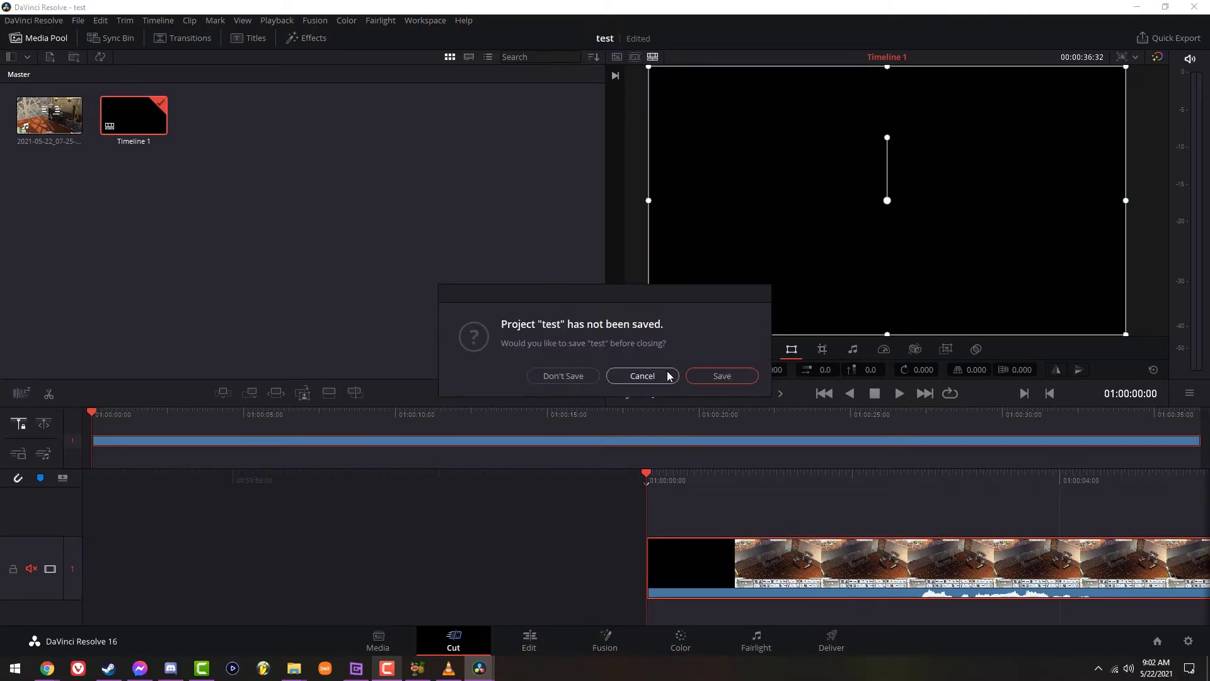
click(558, 376)
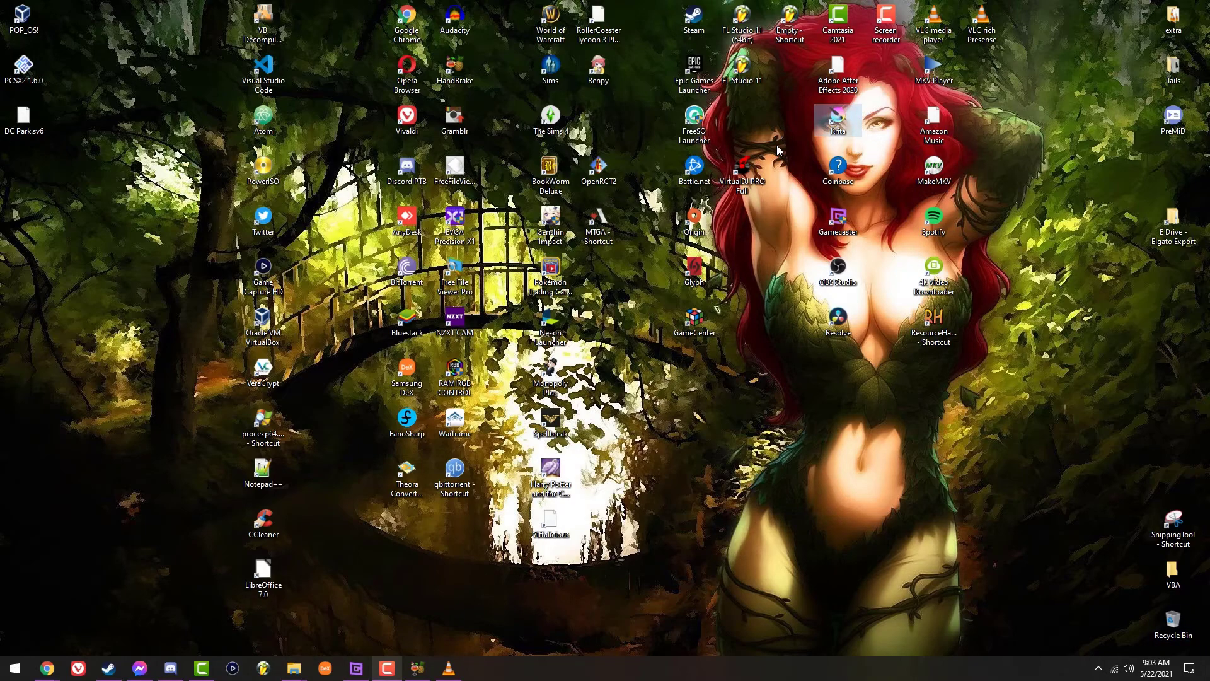
key(super)
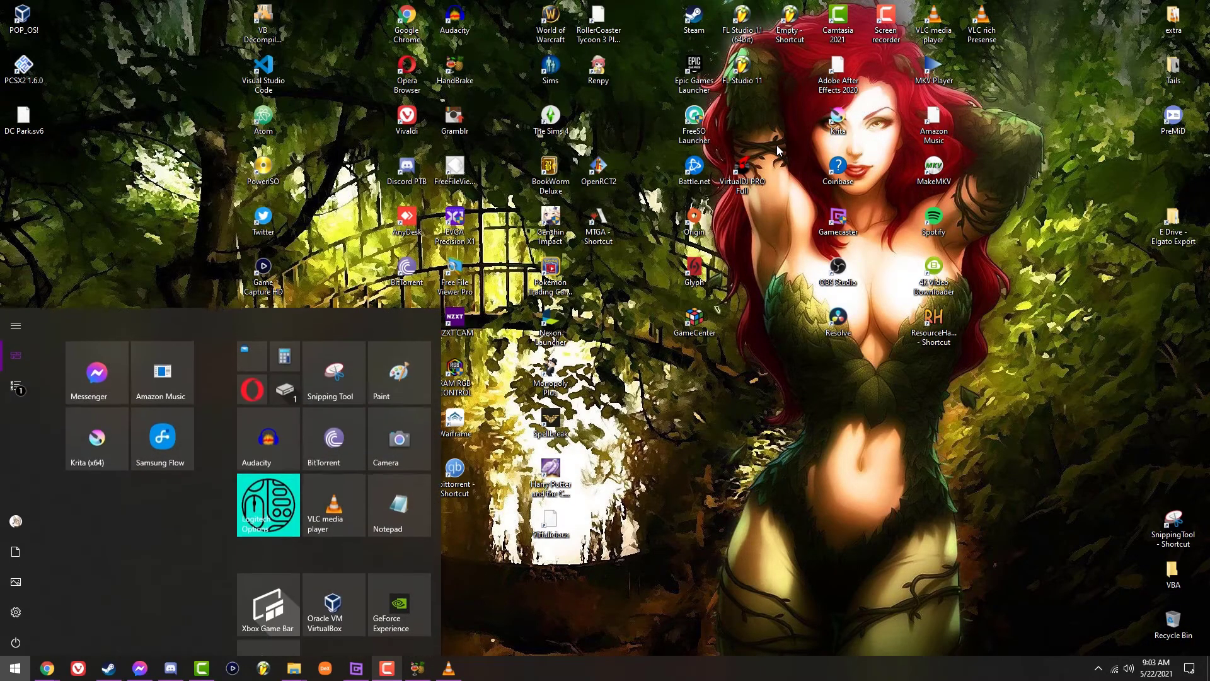
text(kde)
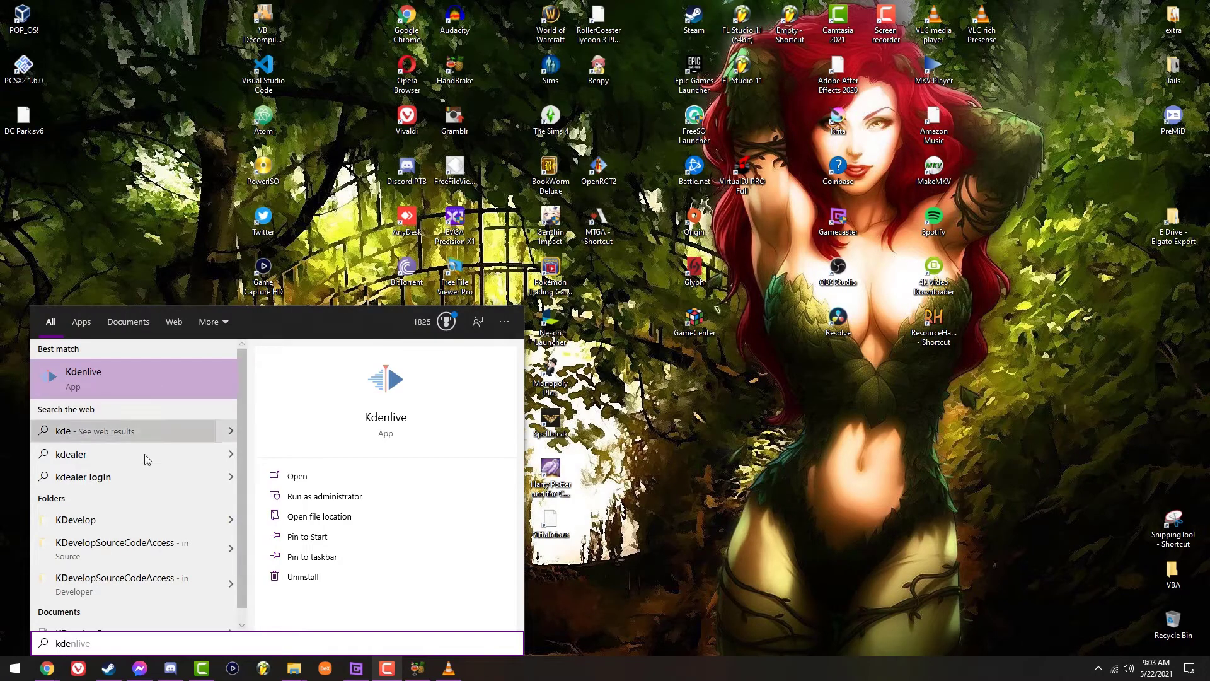
click(145, 377)
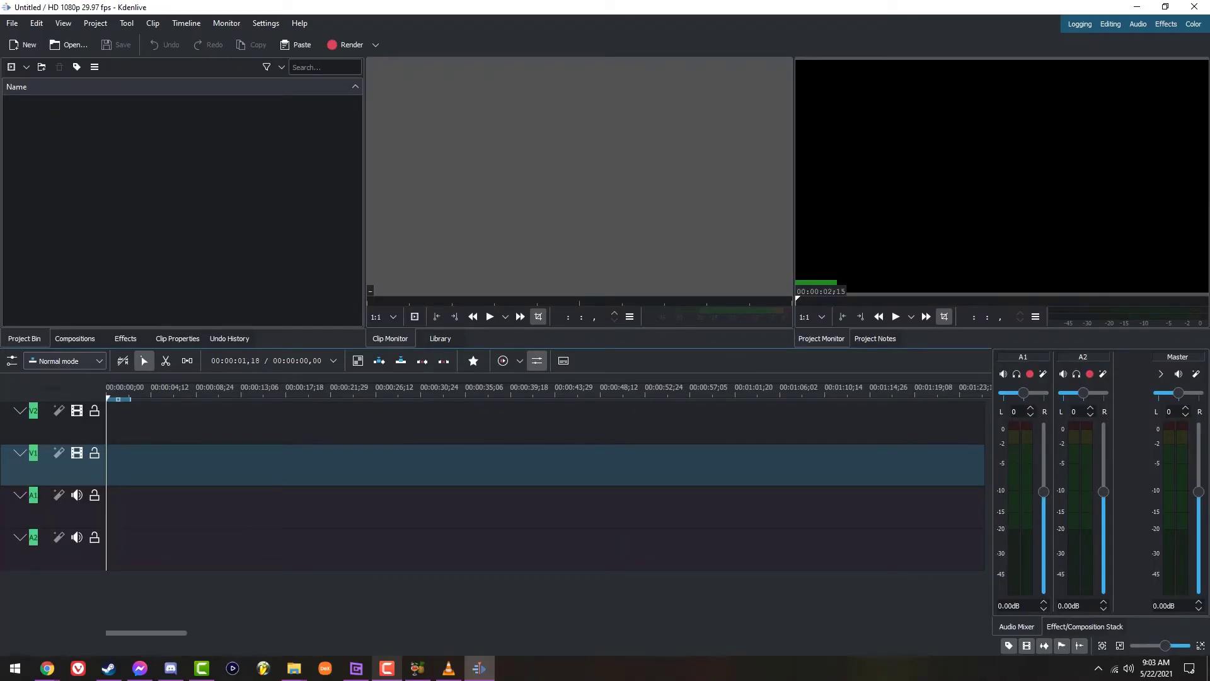
Step: Import 2021-05-22_07-25-01_Source.mp4 into the Project Bin and try to place it on the timeline
drag(352, 258, 247, 195)
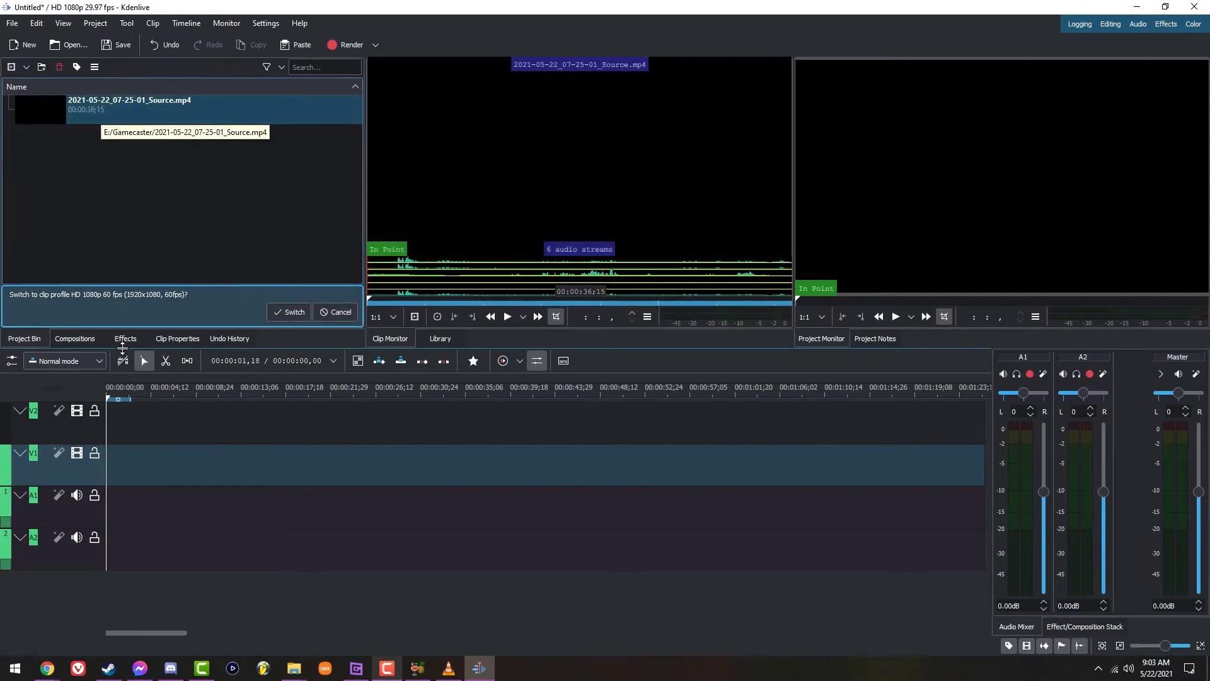
drag(112, 122, 168, 431)
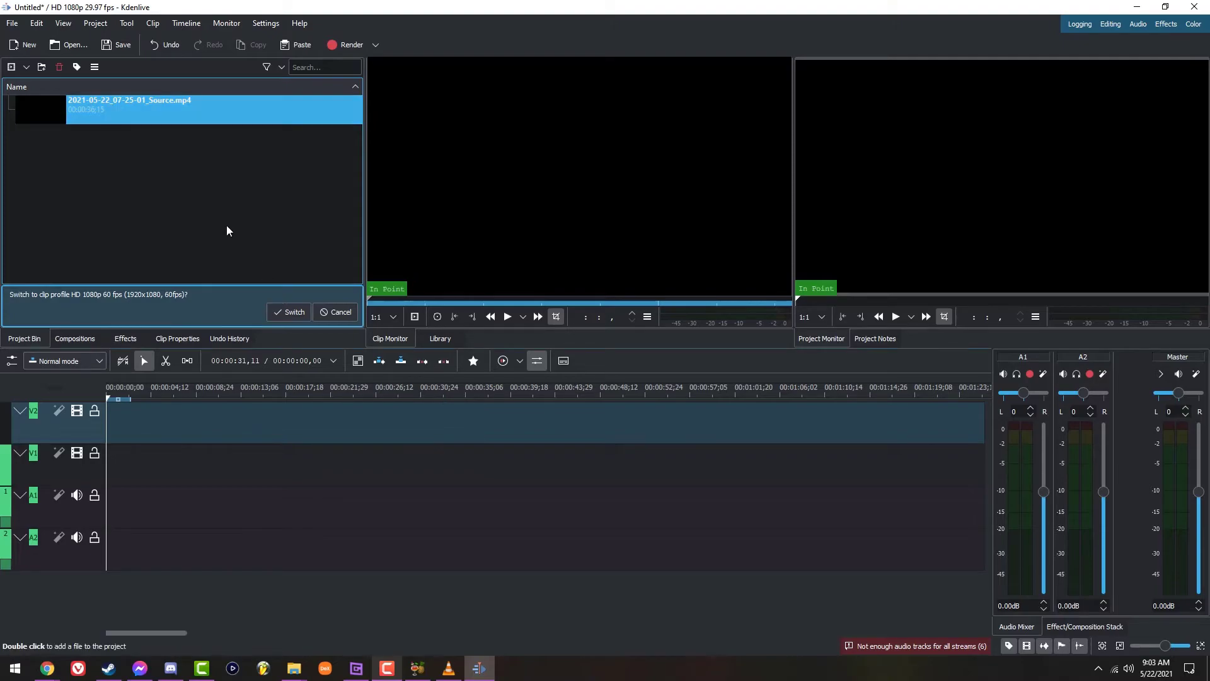
Step: Show the source clip's properties and play its opening seconds in the Clip Monitor
double_click(130, 110)
key(space)
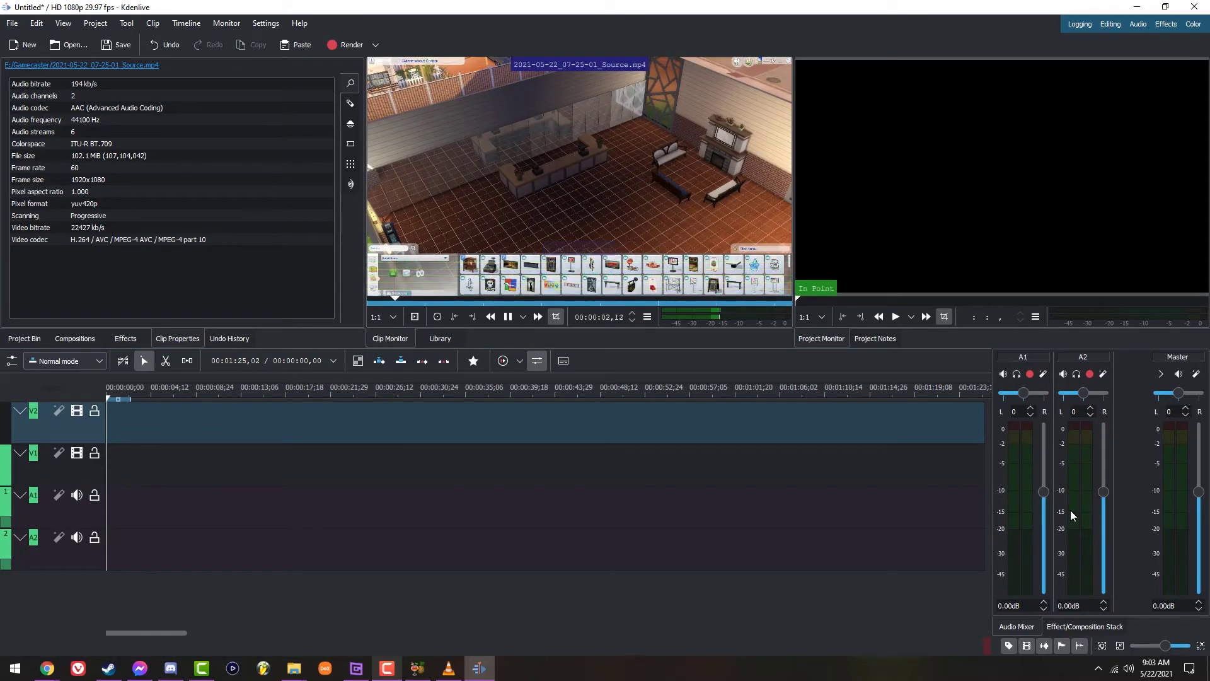
key(space)
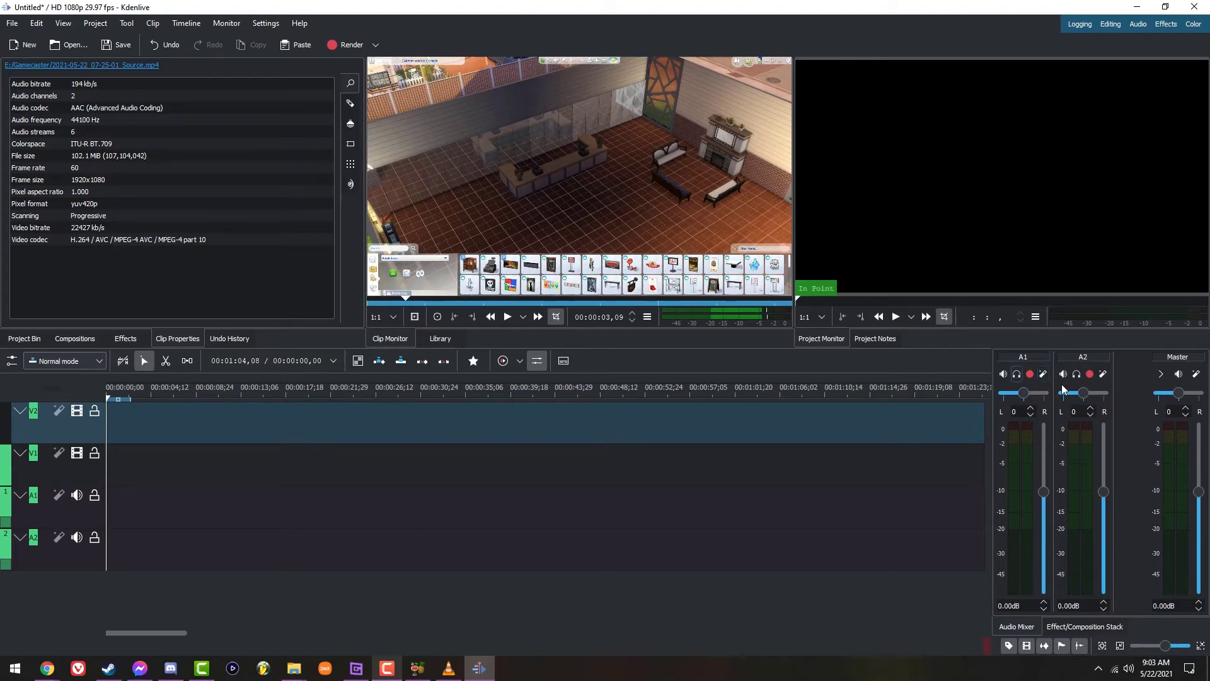
Step: Play the clip while soloing track A1 and track A2 in the Audio Mixer, and mute A2
click(1085, 631)
click(1037, 628)
key(space)
click(1017, 374)
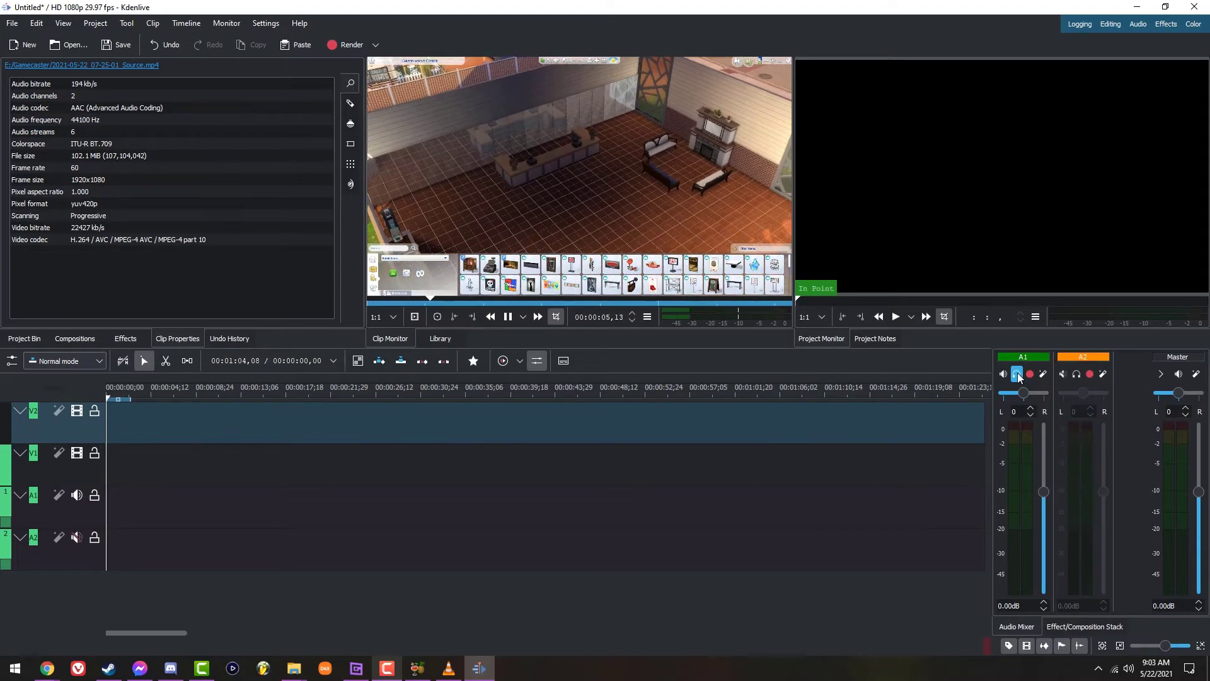
click(1077, 374)
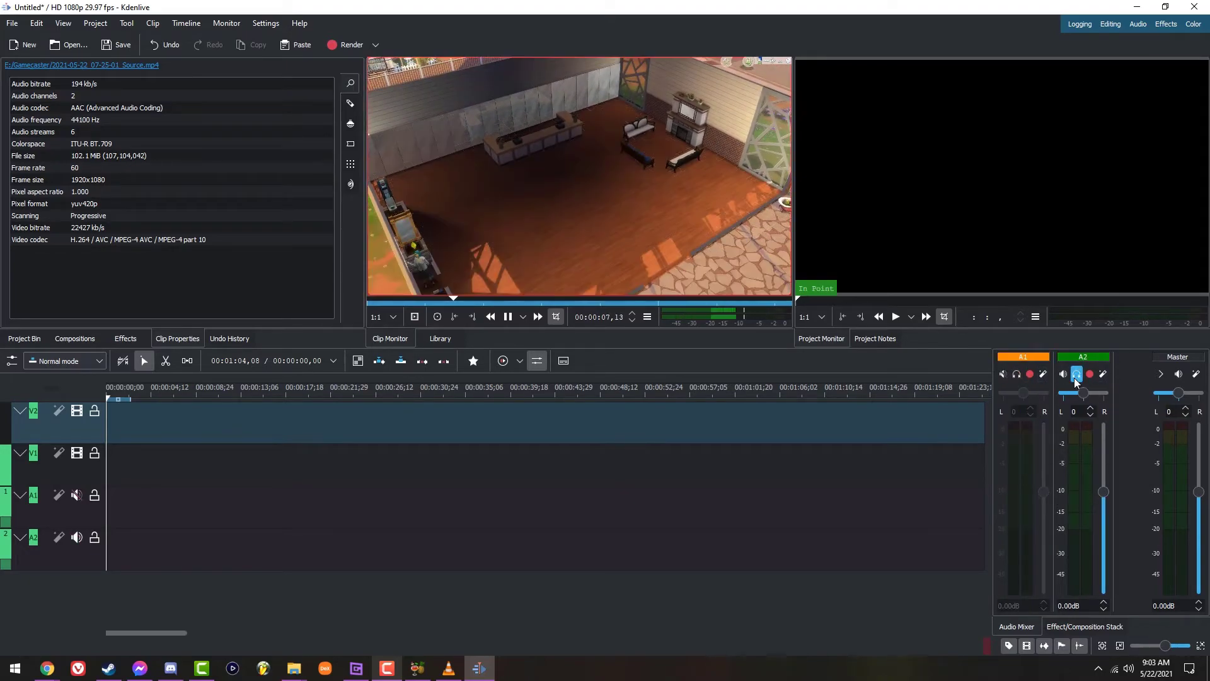
click(1062, 375)
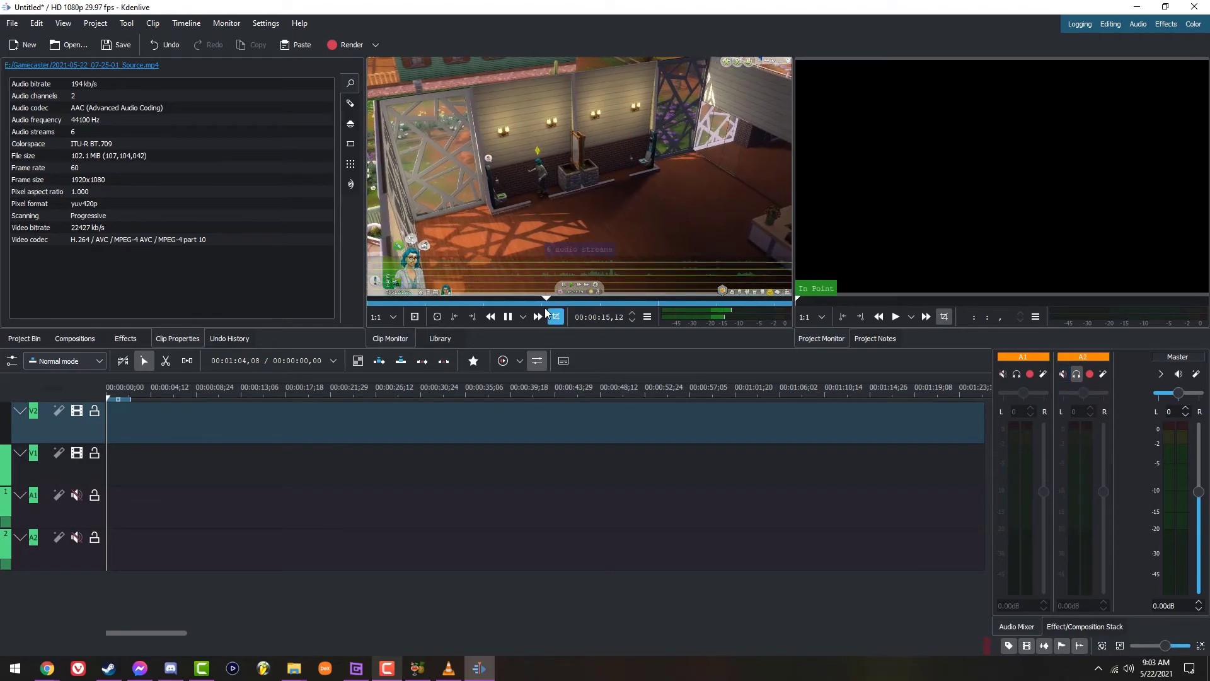
Step: Replay the clip from its start while toggling solo mode on track A2, and pause it
drag(393, 303, 308, 299)
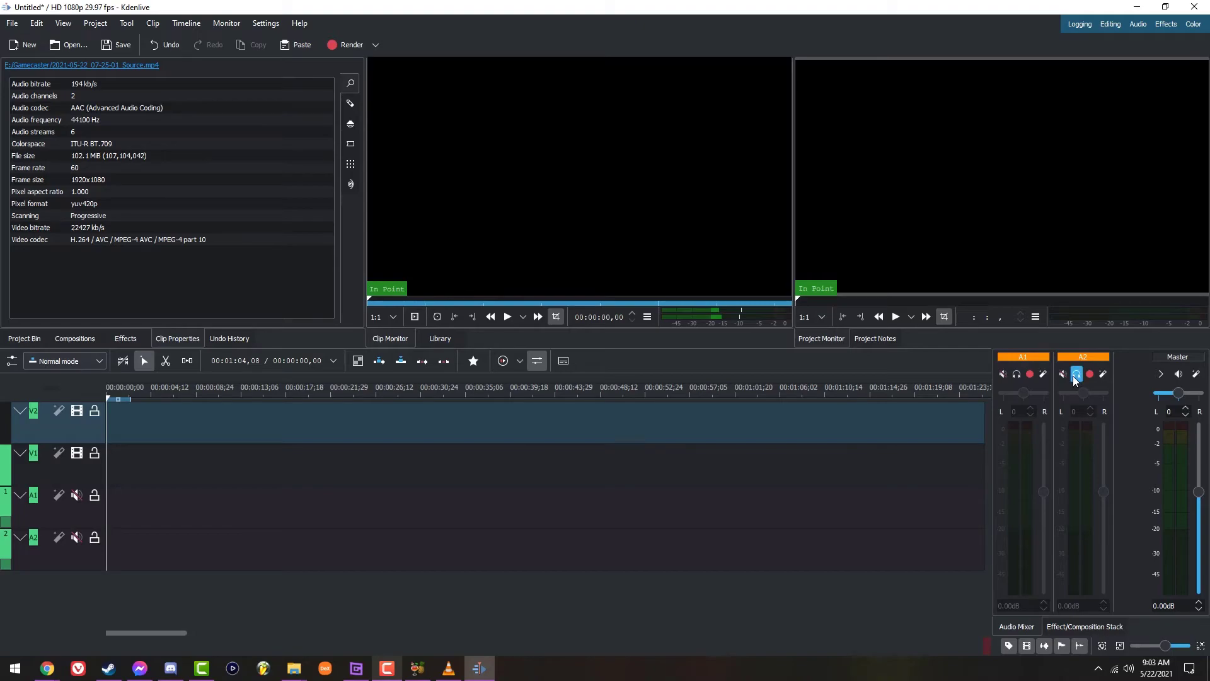
key(space)
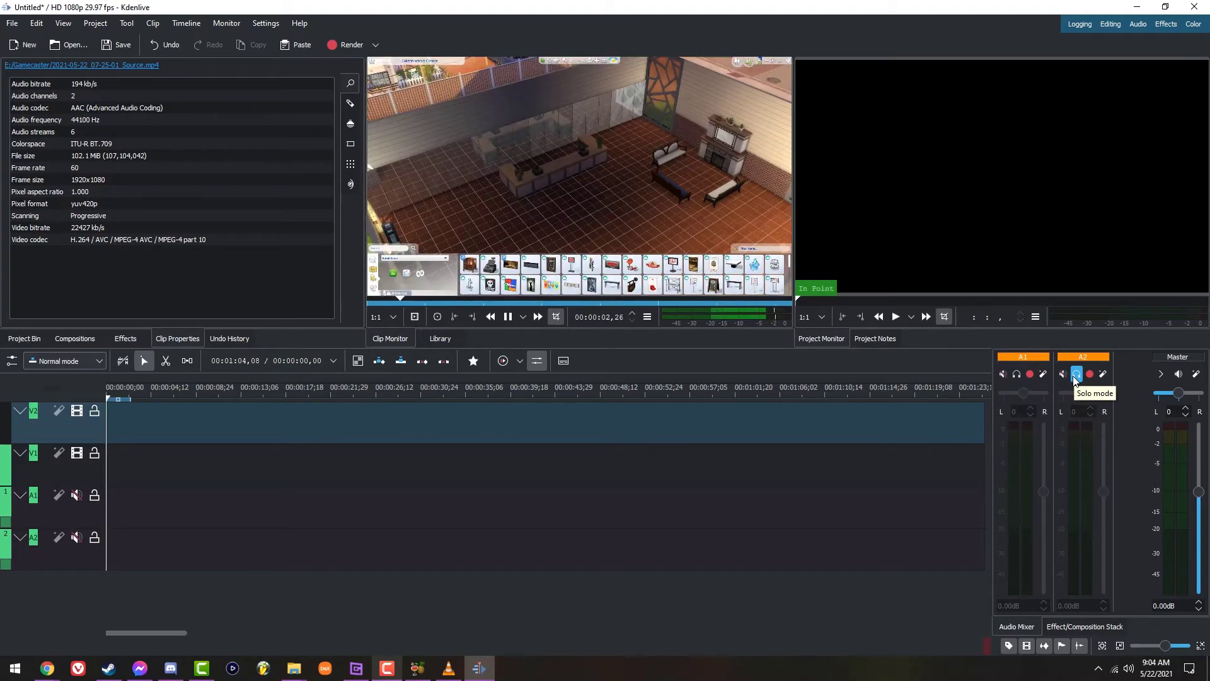
click(1076, 380)
click(1077, 381)
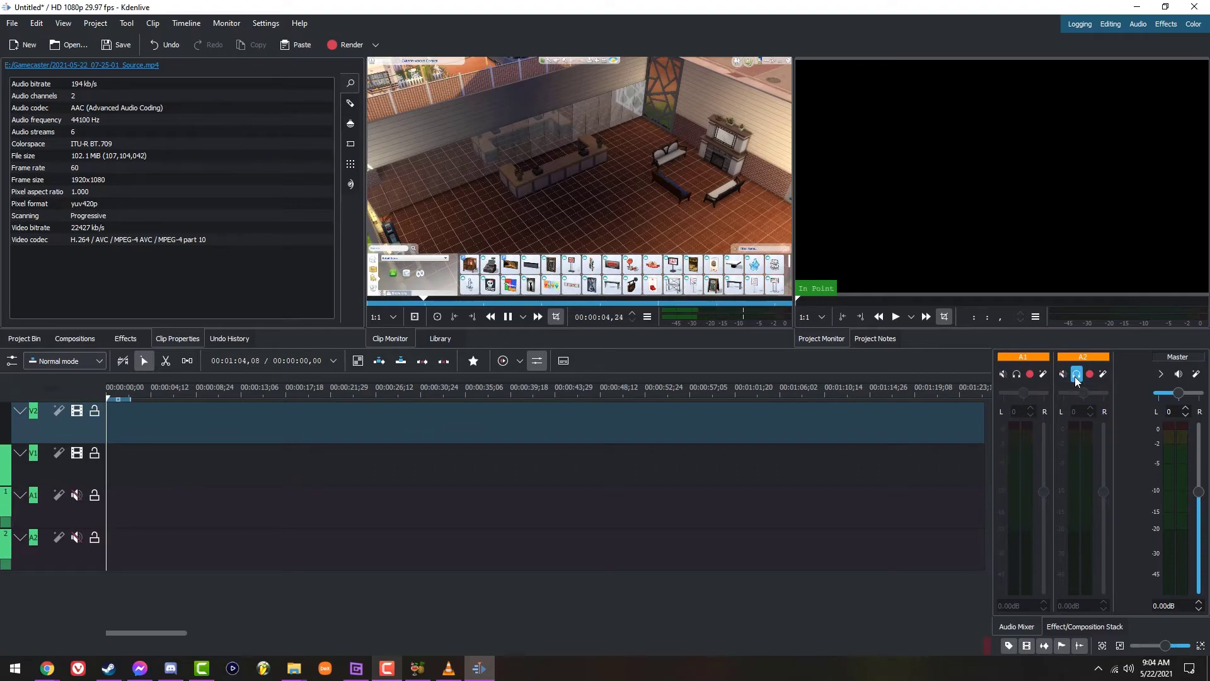
key(space)
Step: Switch the timeline edit mode to Overwrite and after that to Insert
click(89, 361)
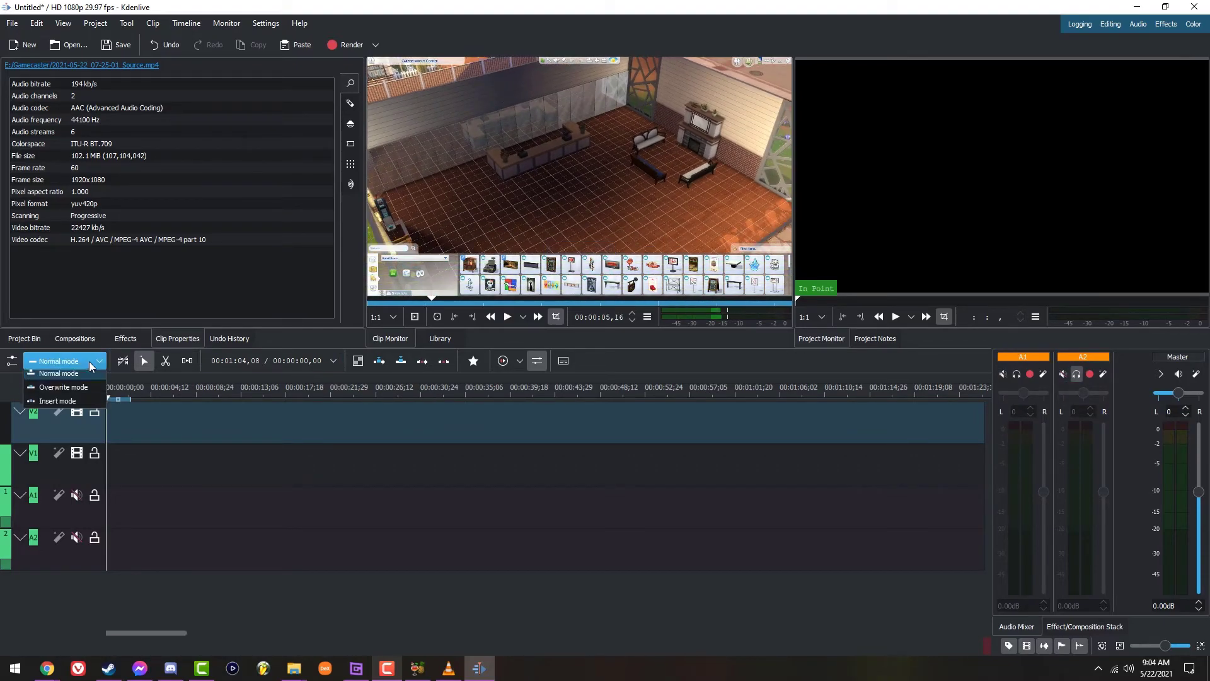
click(79, 392)
click(86, 362)
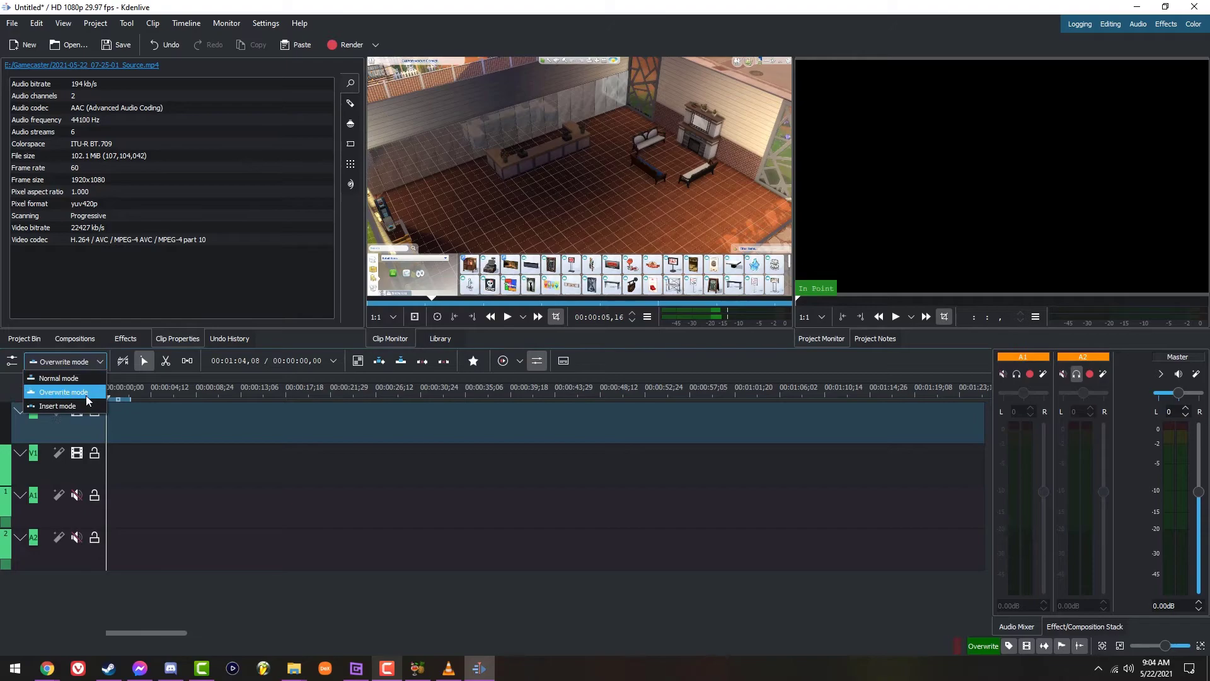
click(85, 406)
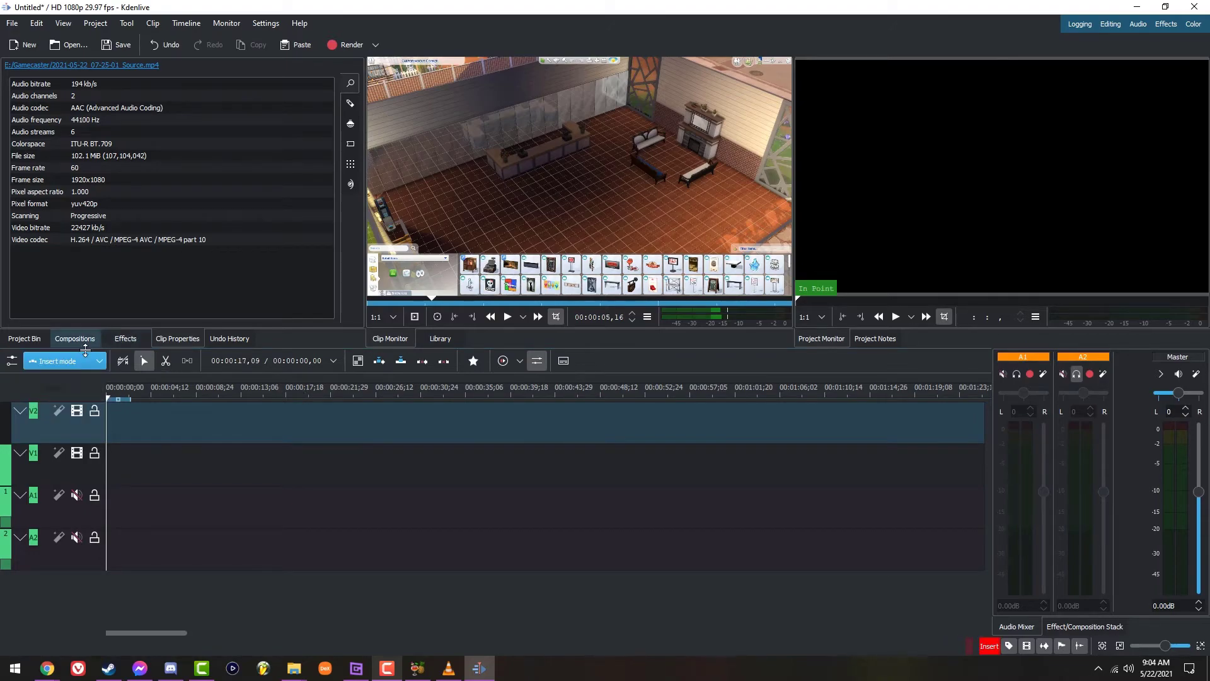
click(87, 369)
click(74, 372)
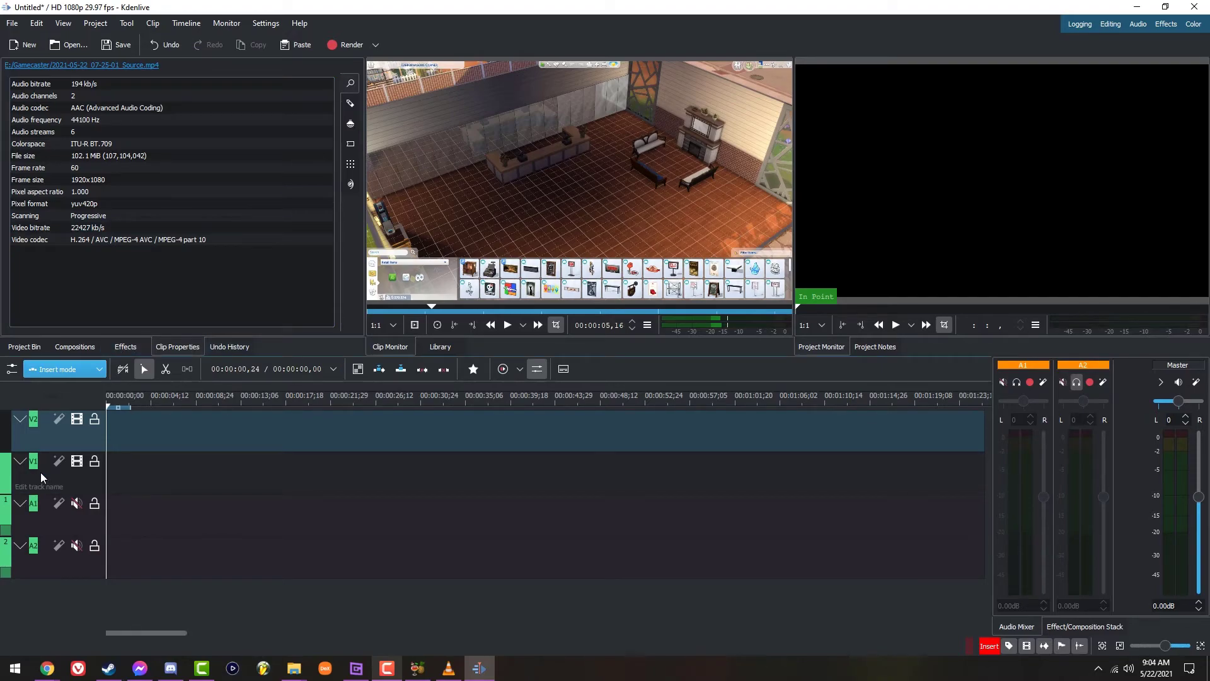
Step: Hide the Audio Mixer and close Kdenlive without saving the project
click(544, 369)
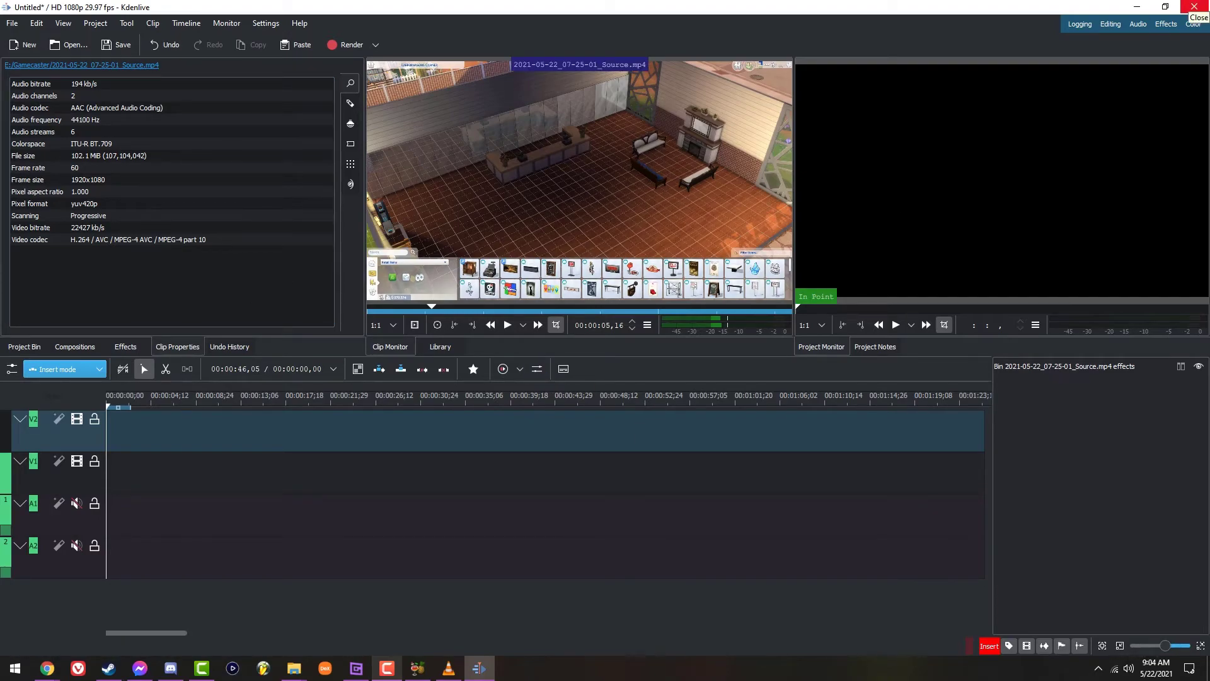
click(1194, 6)
click(609, 347)
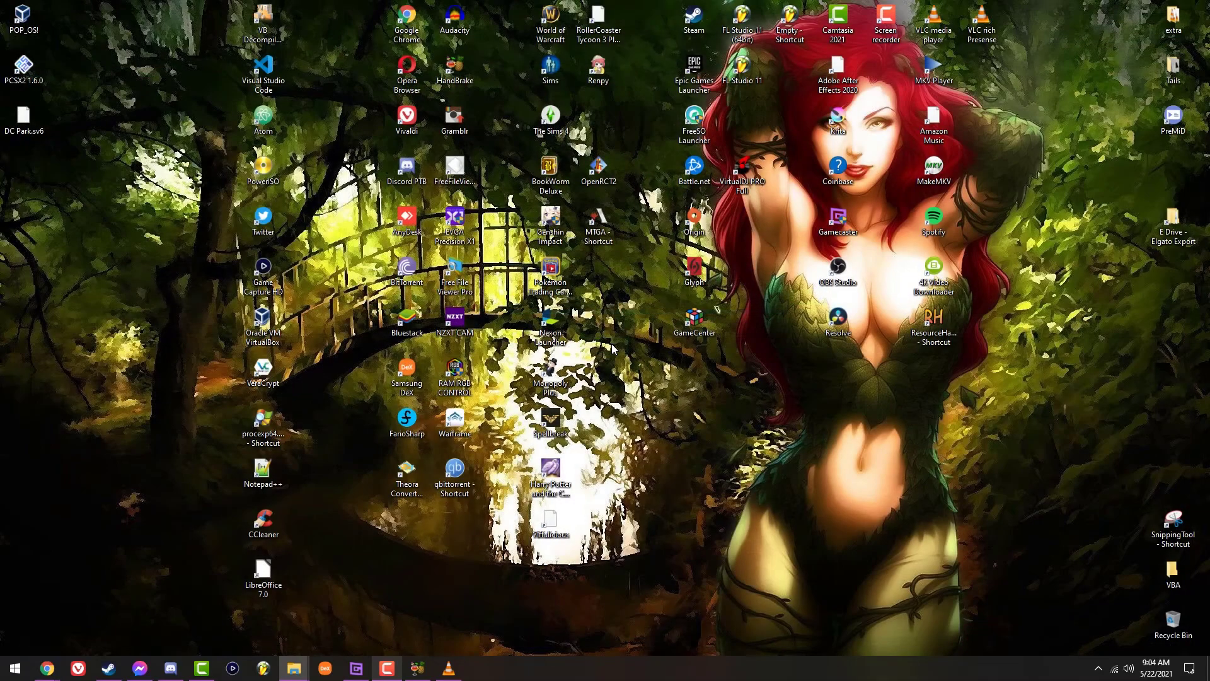
Step: In Camtasia, move the Rec 05-22-21 (Audio) clip to Track 1, beneath the screen recording
drag(0, 514, 0, 485)
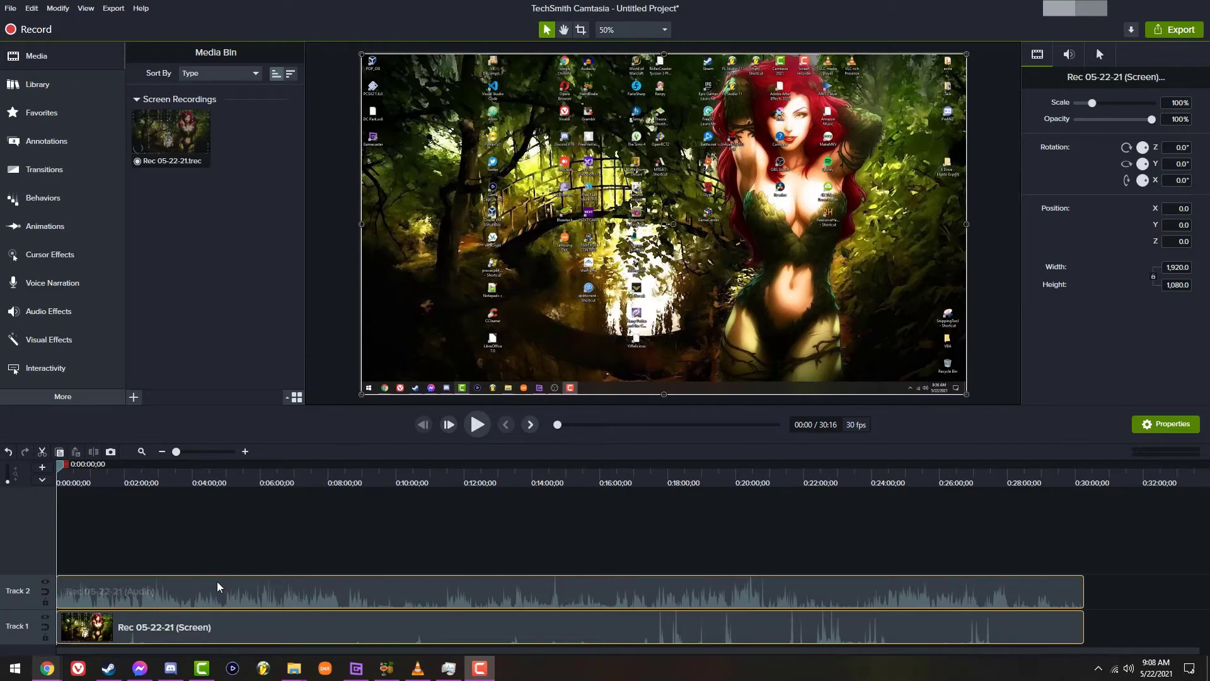
click(191, 578)
drag(190, 578, 155, 626)
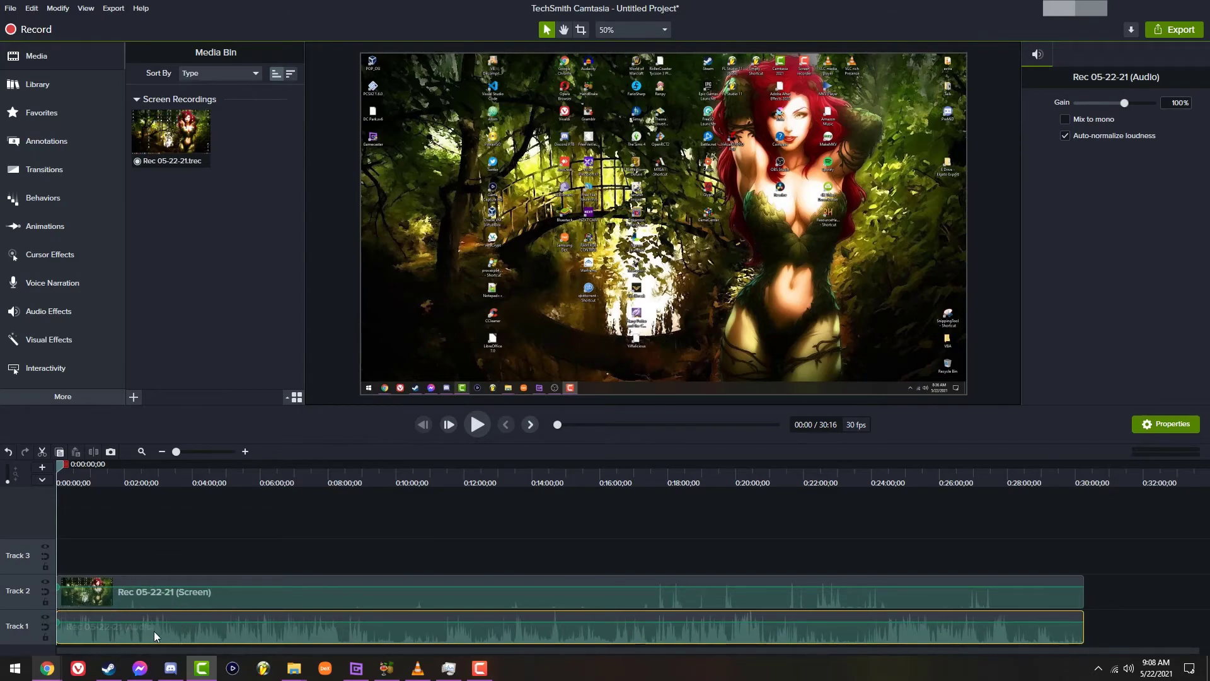
Step: Separate audio and video of the Rec 05-22-21 (Screen) clip on Track 2, and undo the separation
click(297, 590)
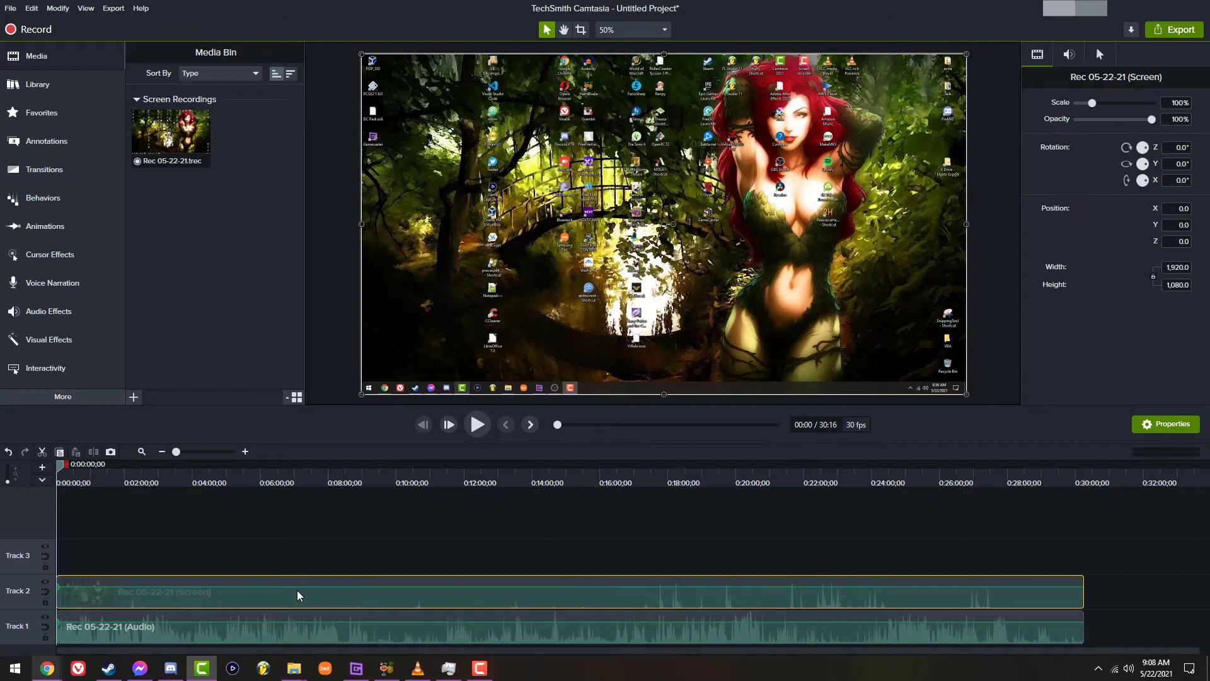
right_click(296, 590)
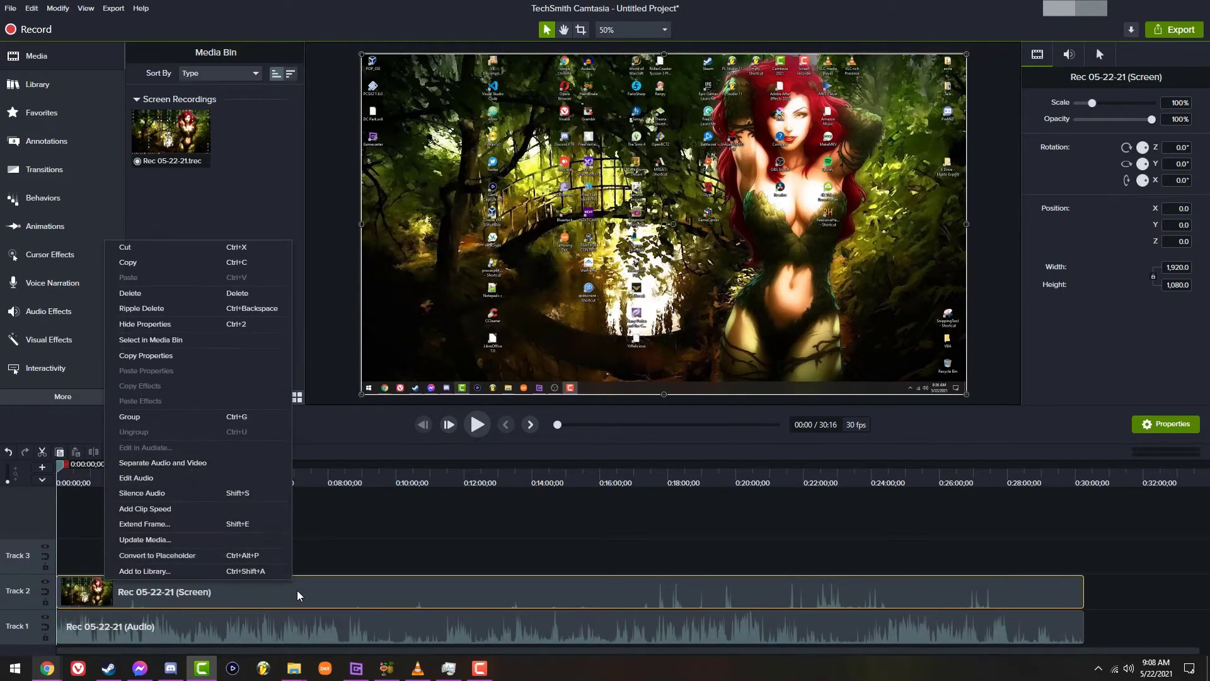
click(153, 462)
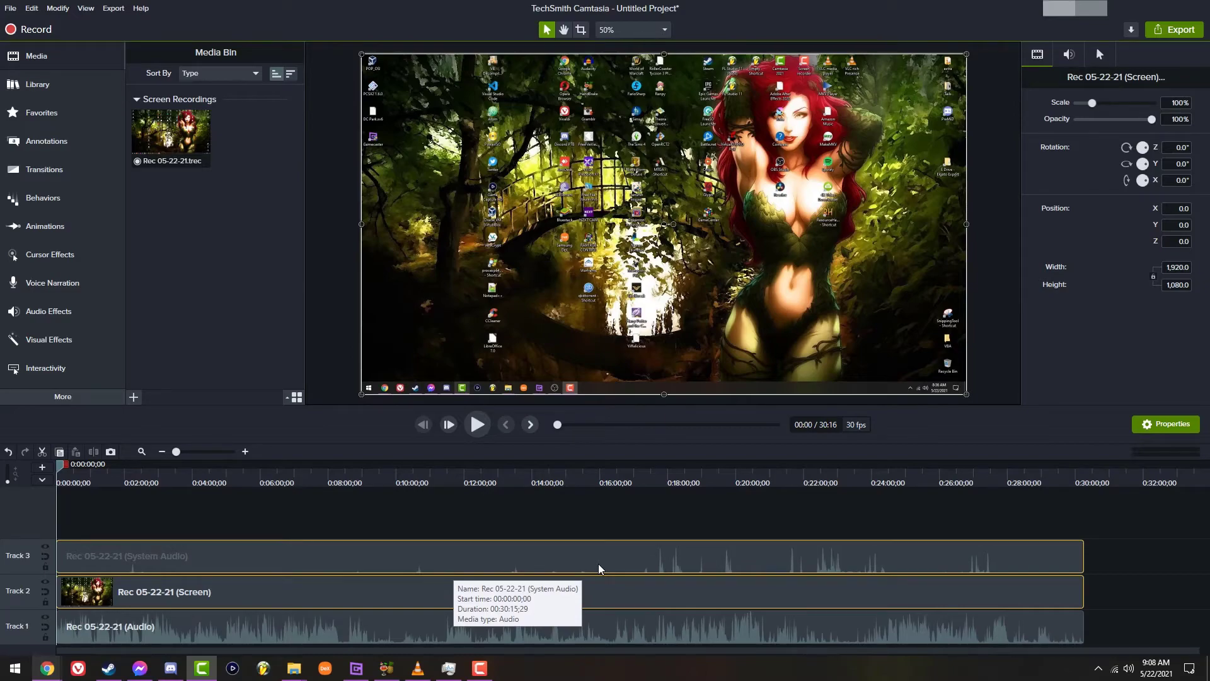
key(ctrl+z)
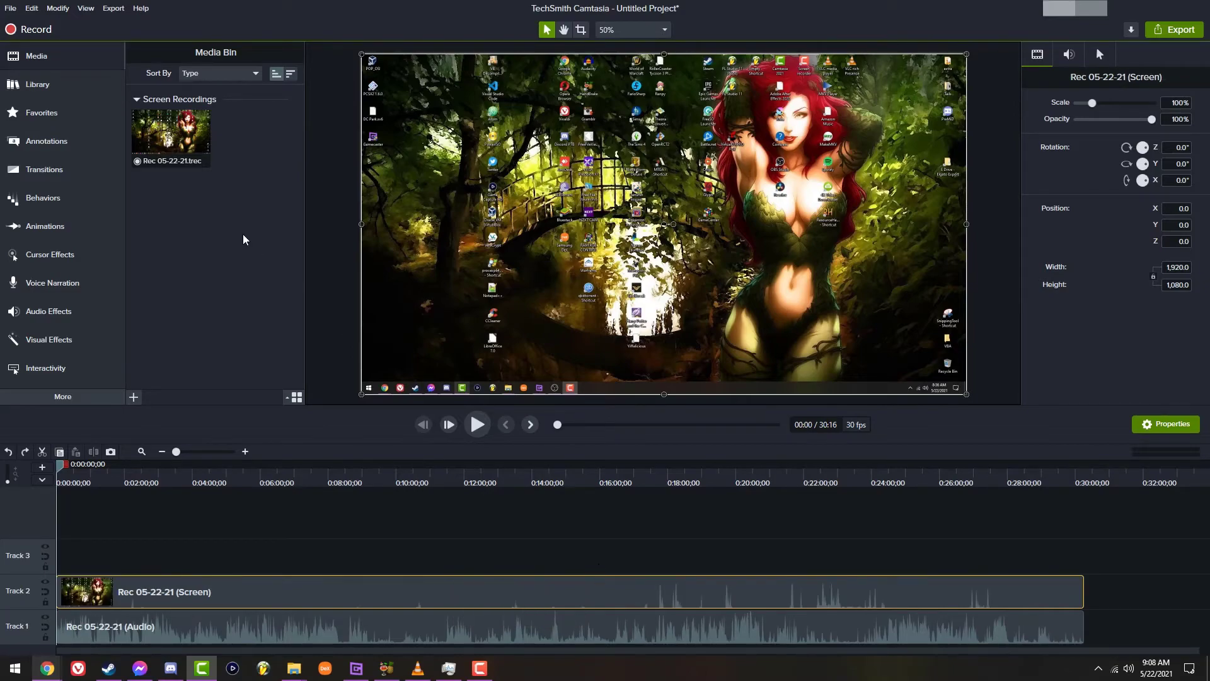
Step: Open the file location of Rec 05-22-21.trec, examine the recordings and the Camtasia folder's properties, and close the folder
right_click(181, 149)
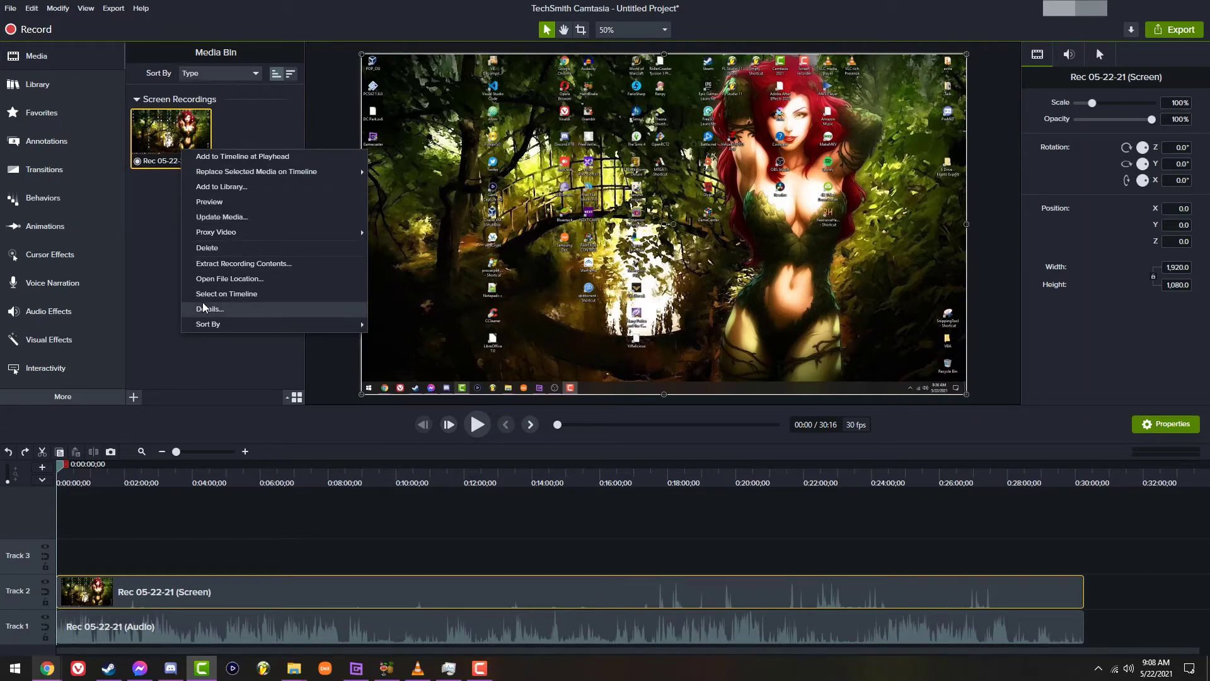
click(237, 279)
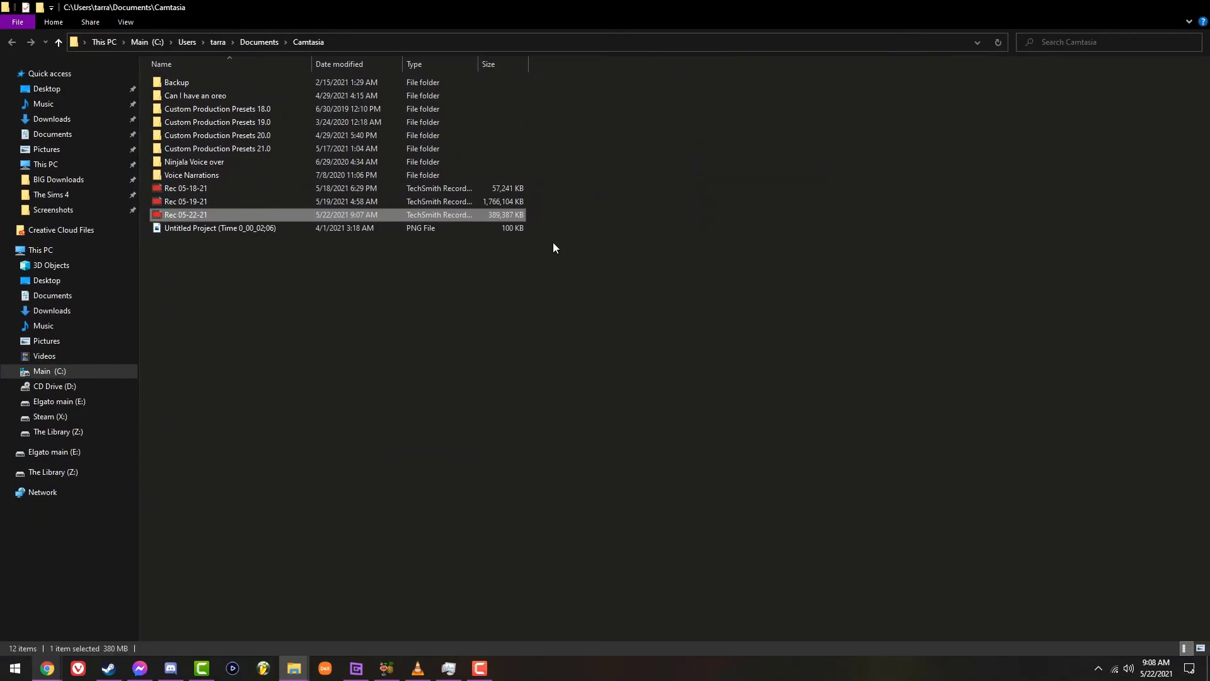
click(459, 203)
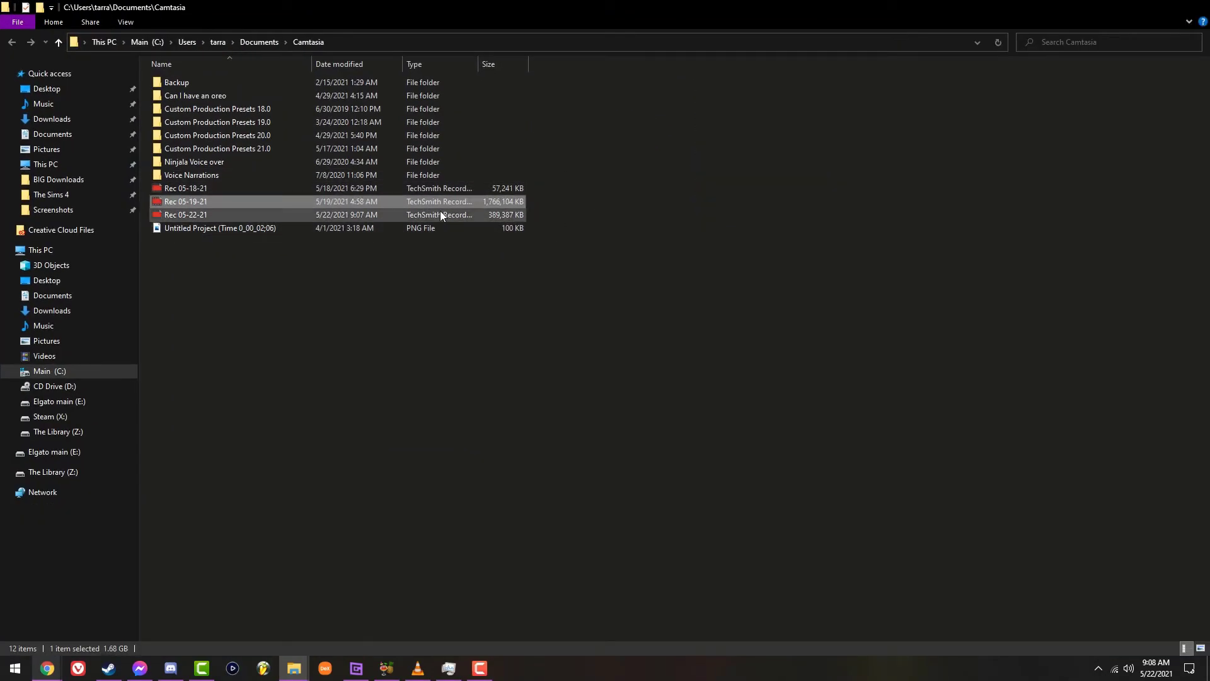
click(440, 212)
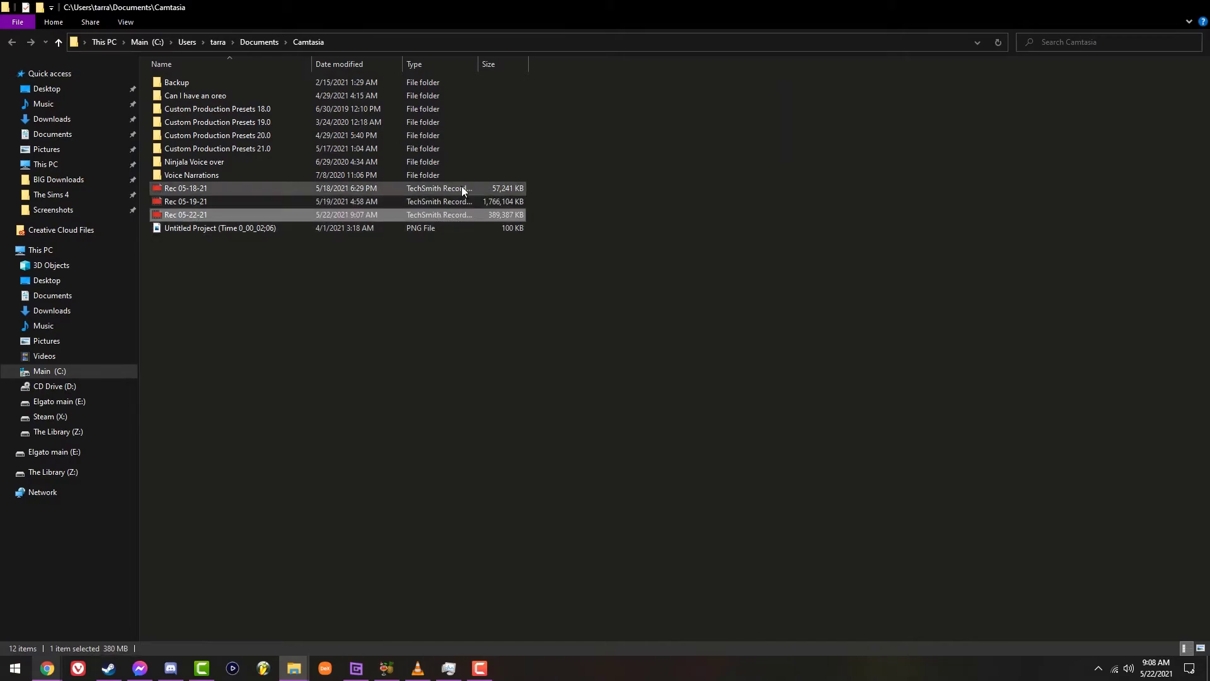
right_click(432, 307)
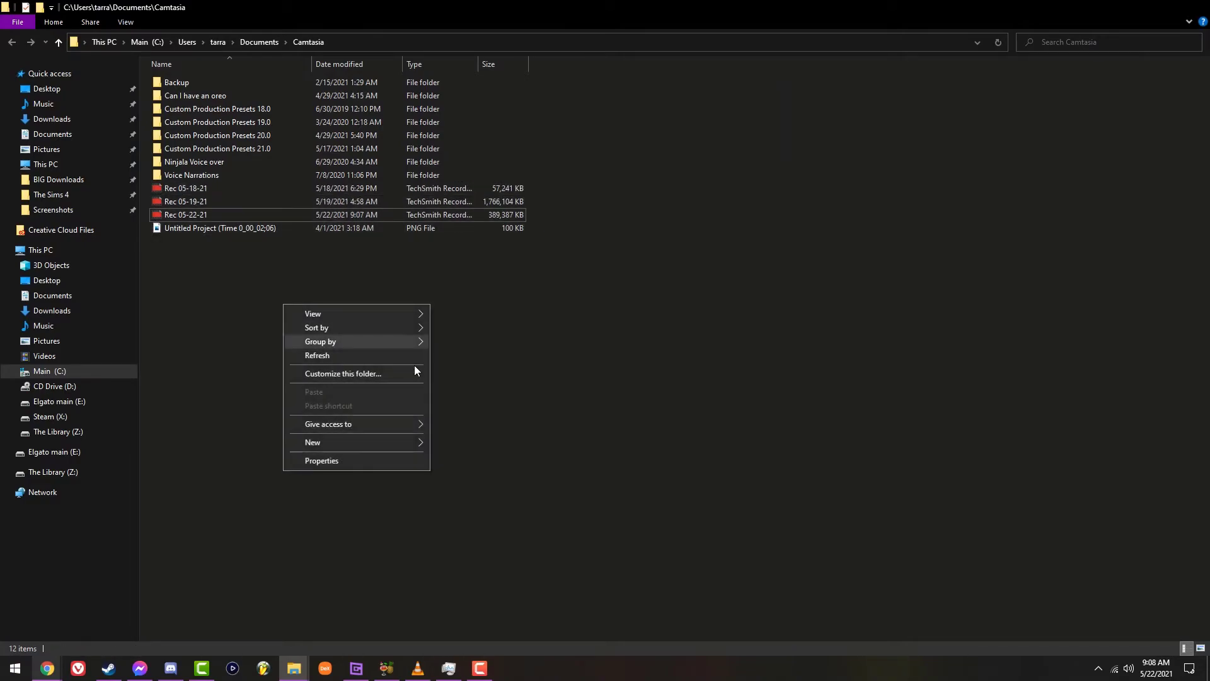
click(383, 462)
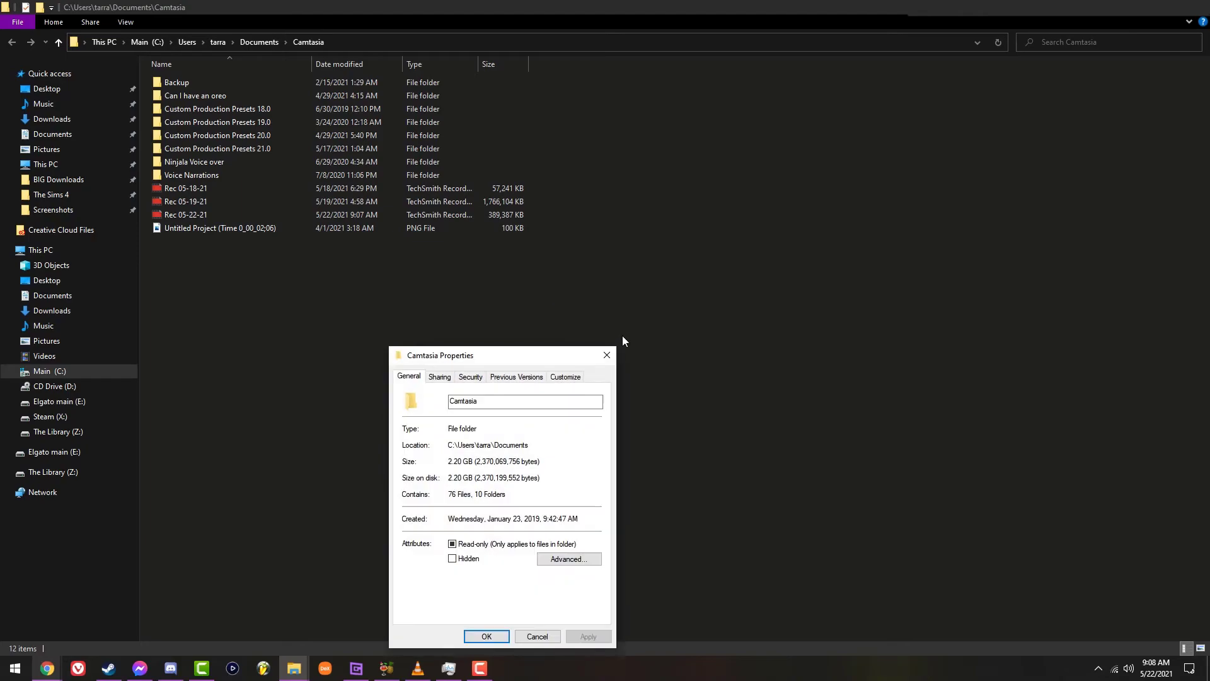
click(607, 355)
click(1190, 8)
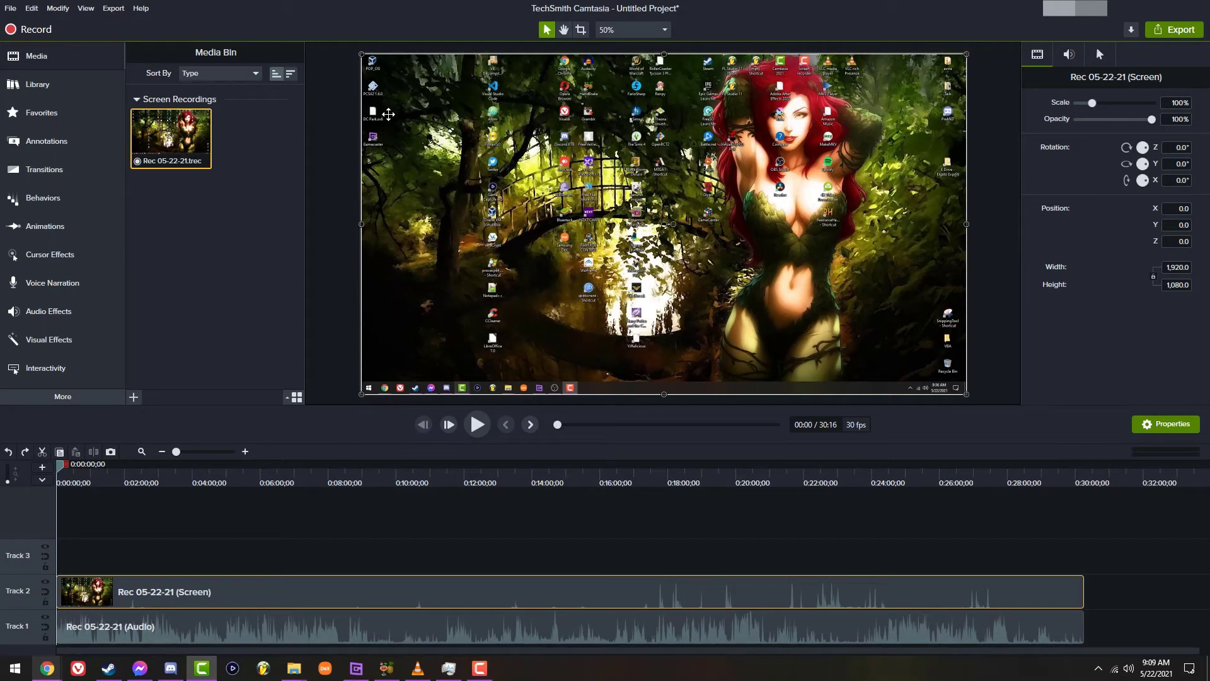
Step: Reopen the file location of Rec 05-22-21.trec from the Media Bin and close the folder window
right_click(179, 140)
click(197, 233)
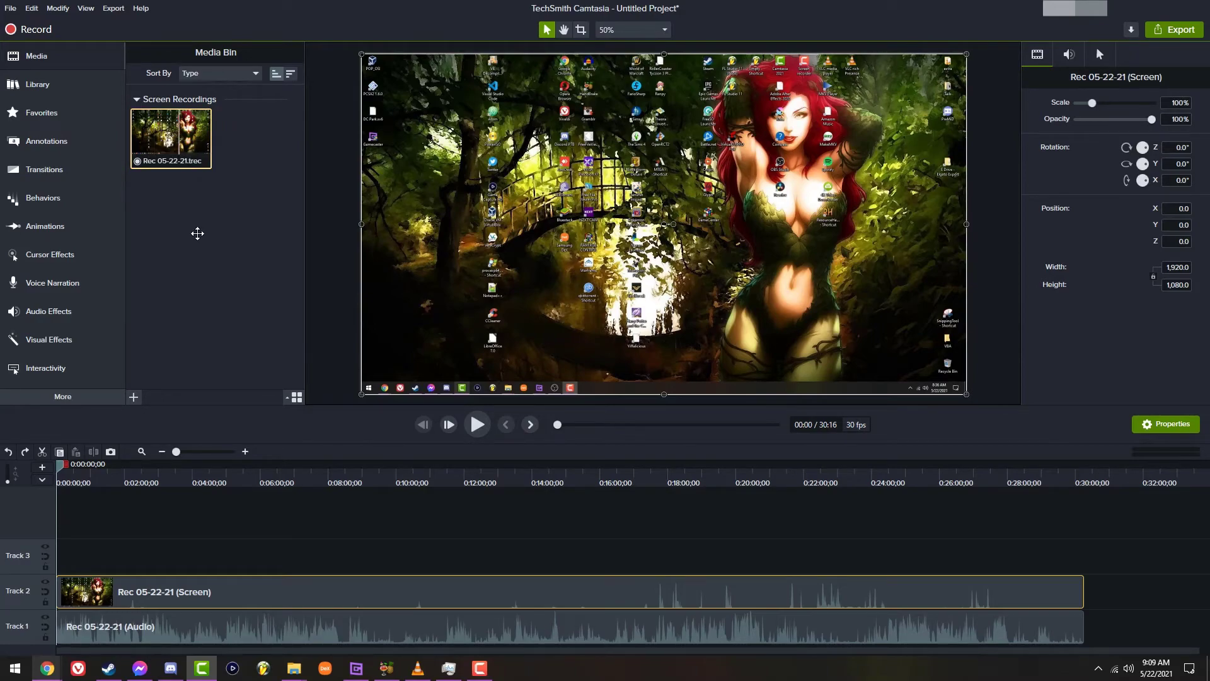
right_click(186, 146)
right_click(171, 136)
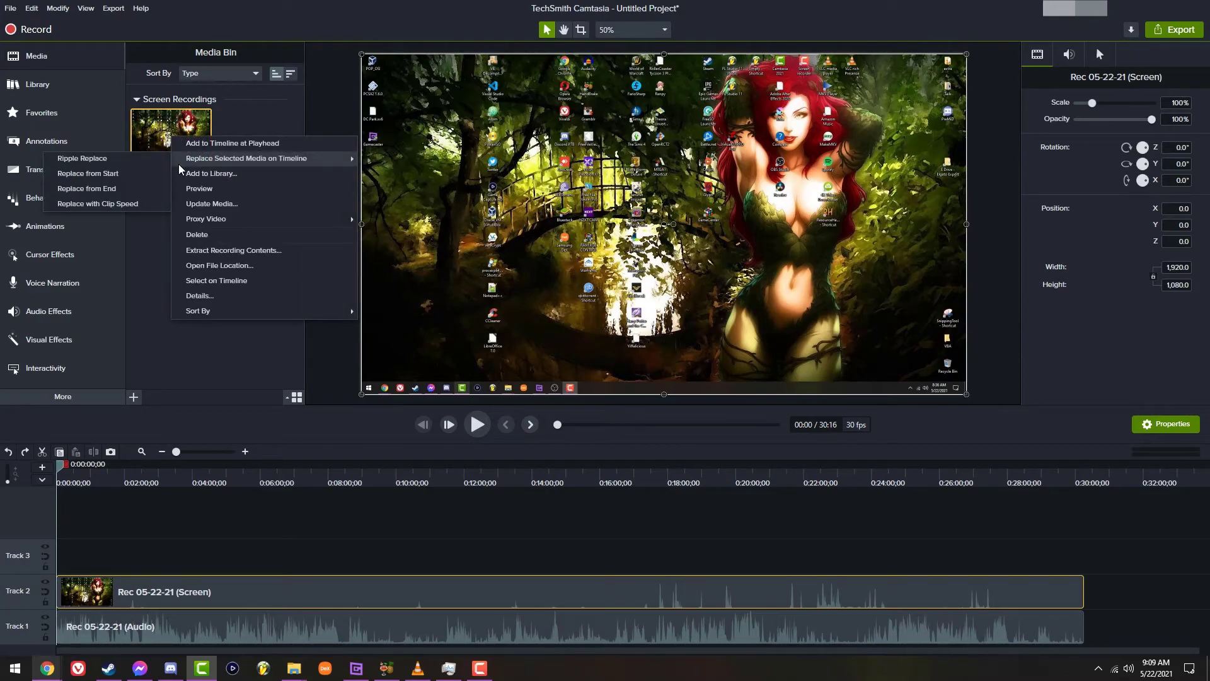
click(220, 266)
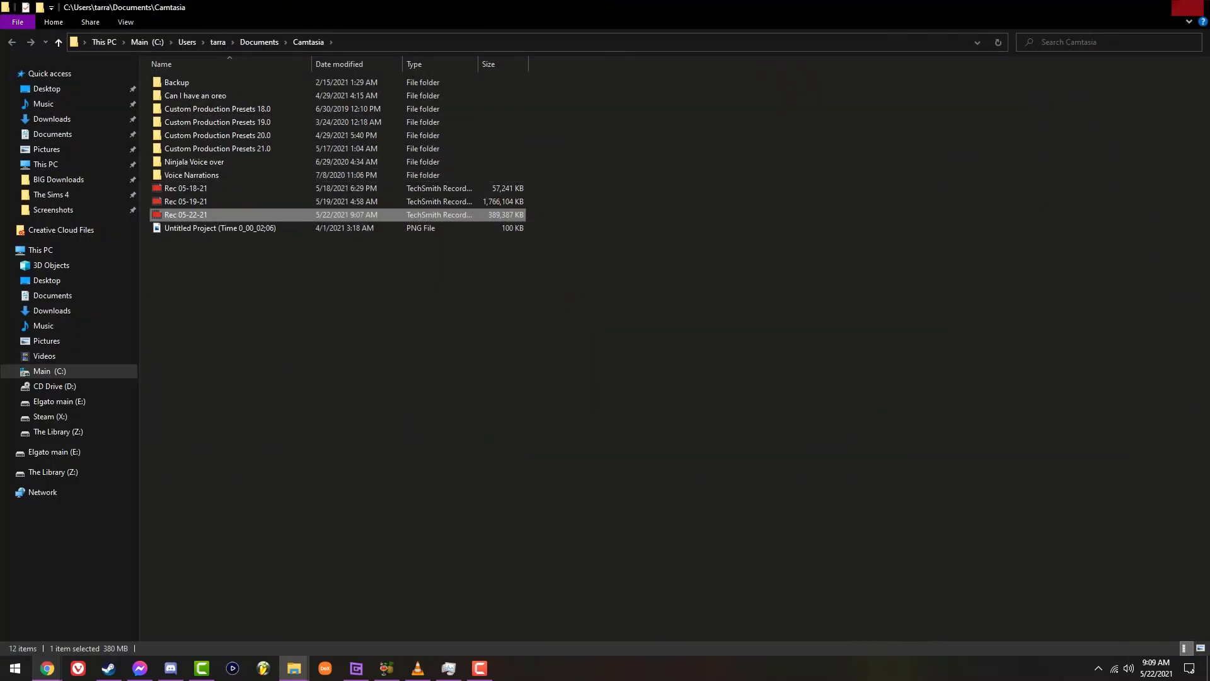
click(1194, 8)
Step: Deselect the clips, move the playhead past their end to 0:30:18;09, and open Game Capture HD
click(594, 556)
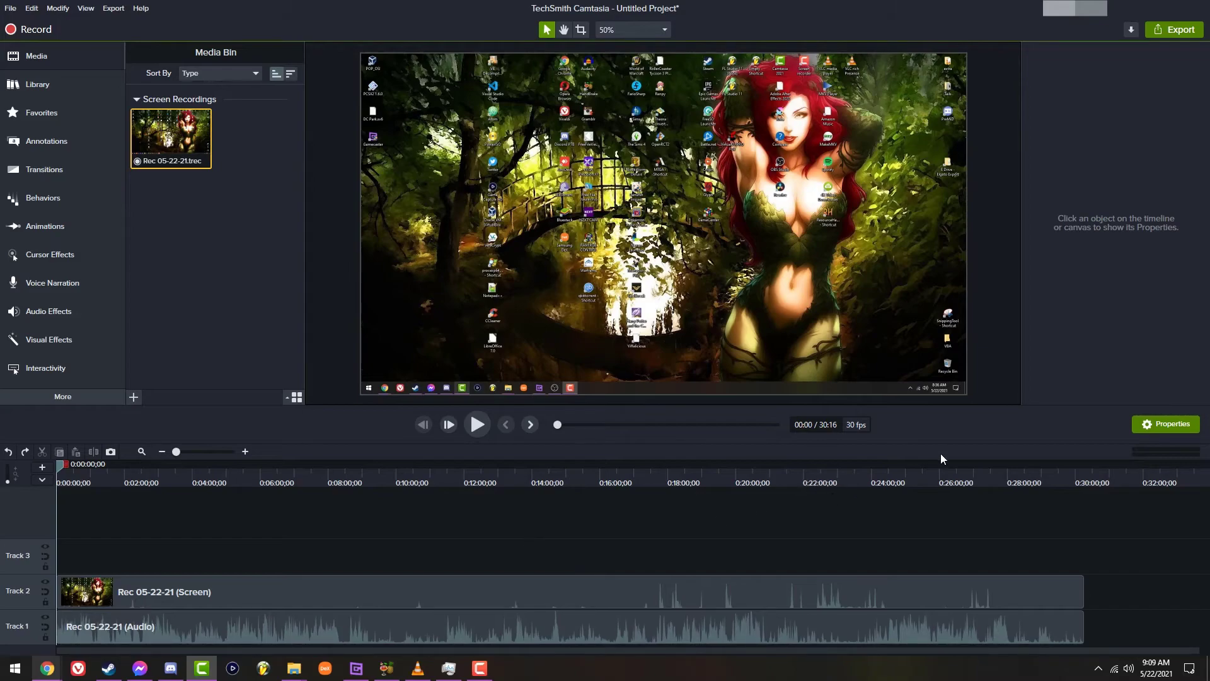
click(1040, 482)
click(1080, 472)
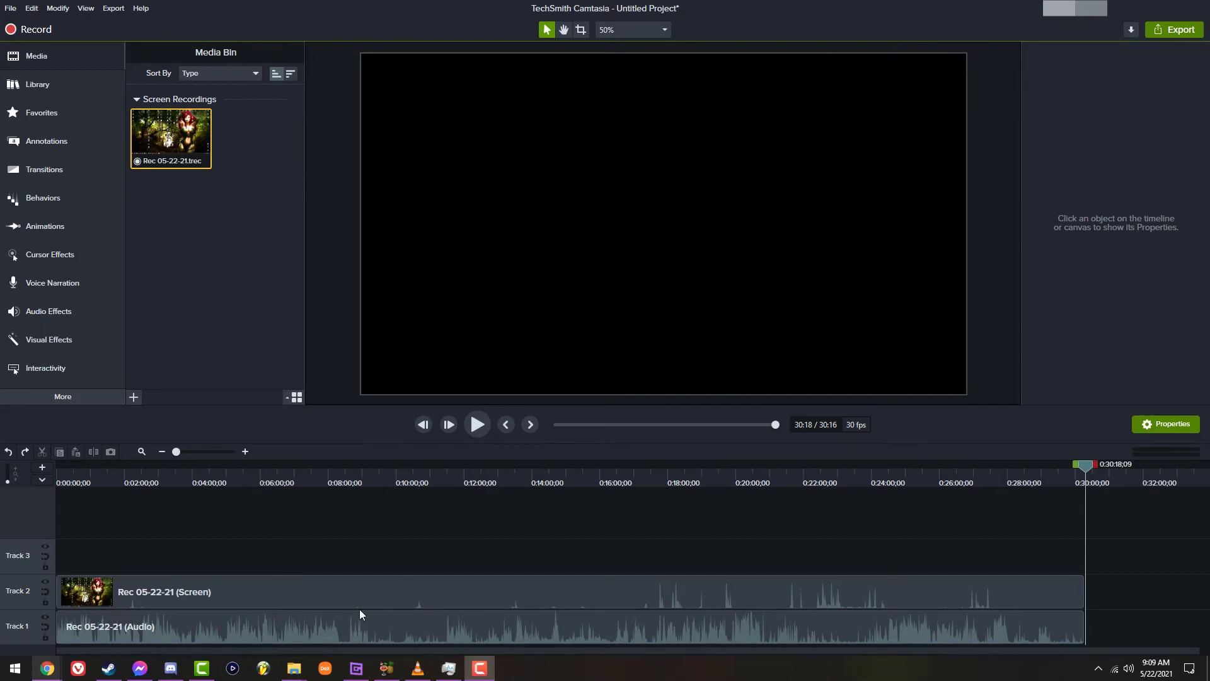
click(233, 668)
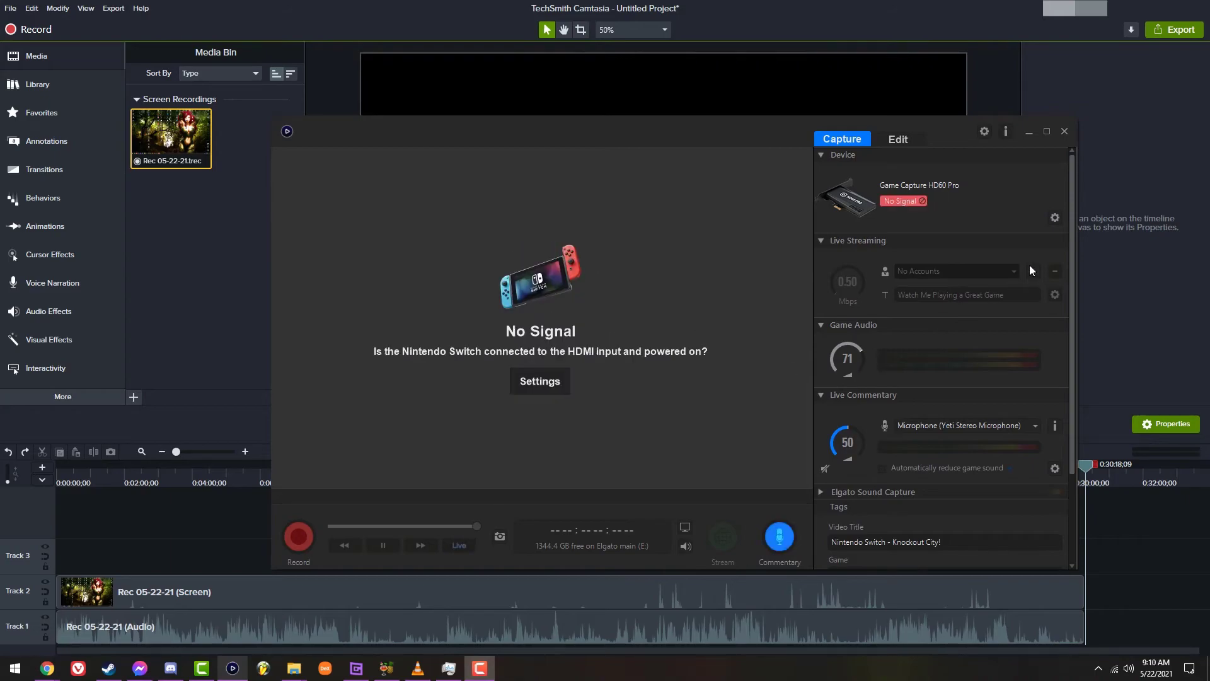
Step: Dismiss the Game Capture HD window, switch to Gamecaster to view its Studio screen, and return to Camtasia
click(1075, 19)
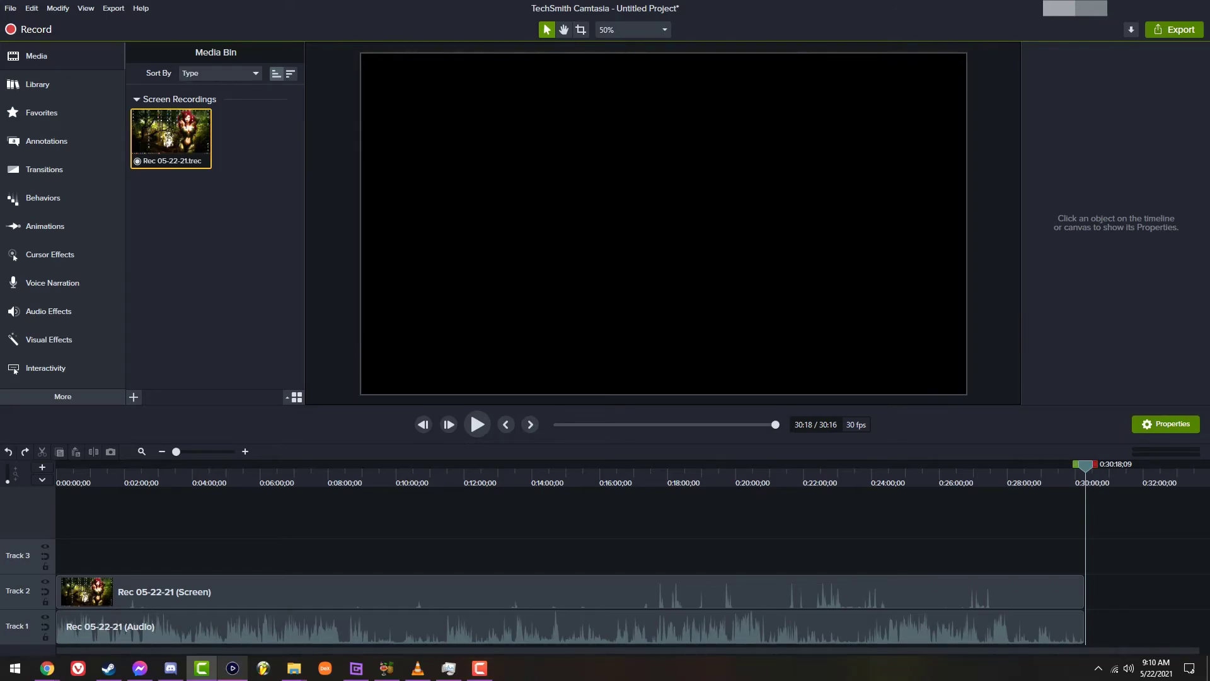
click(269, 172)
click(348, 672)
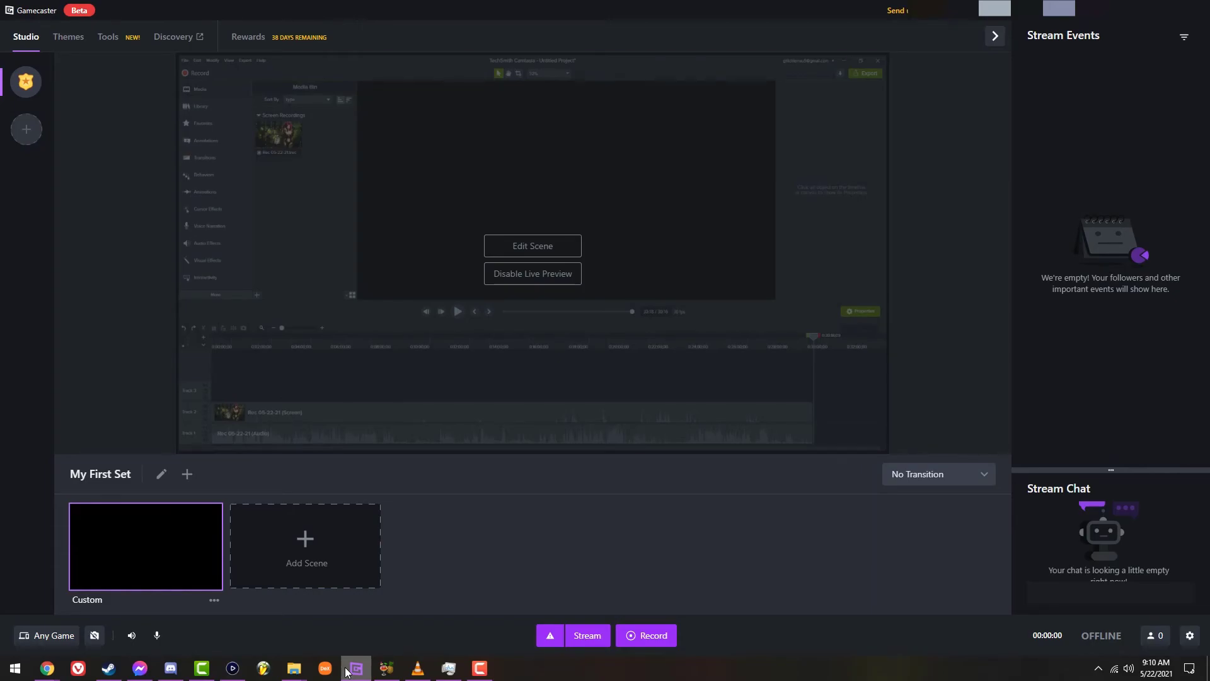
click(348, 670)
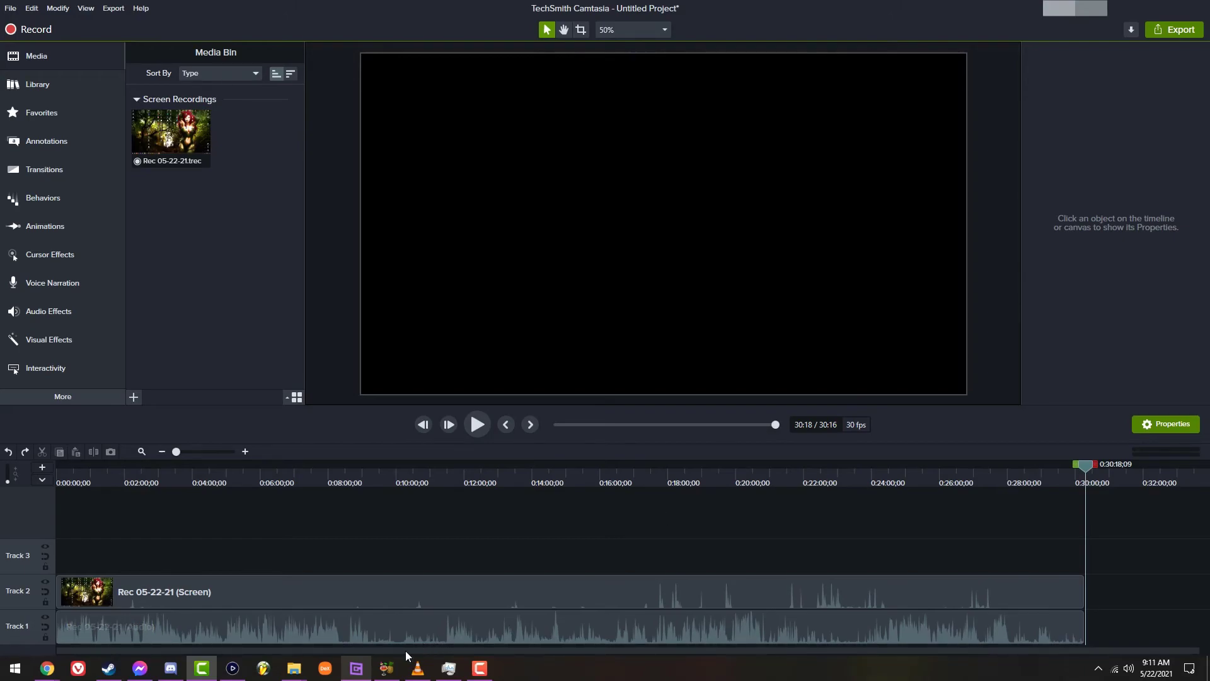
click(356, 668)
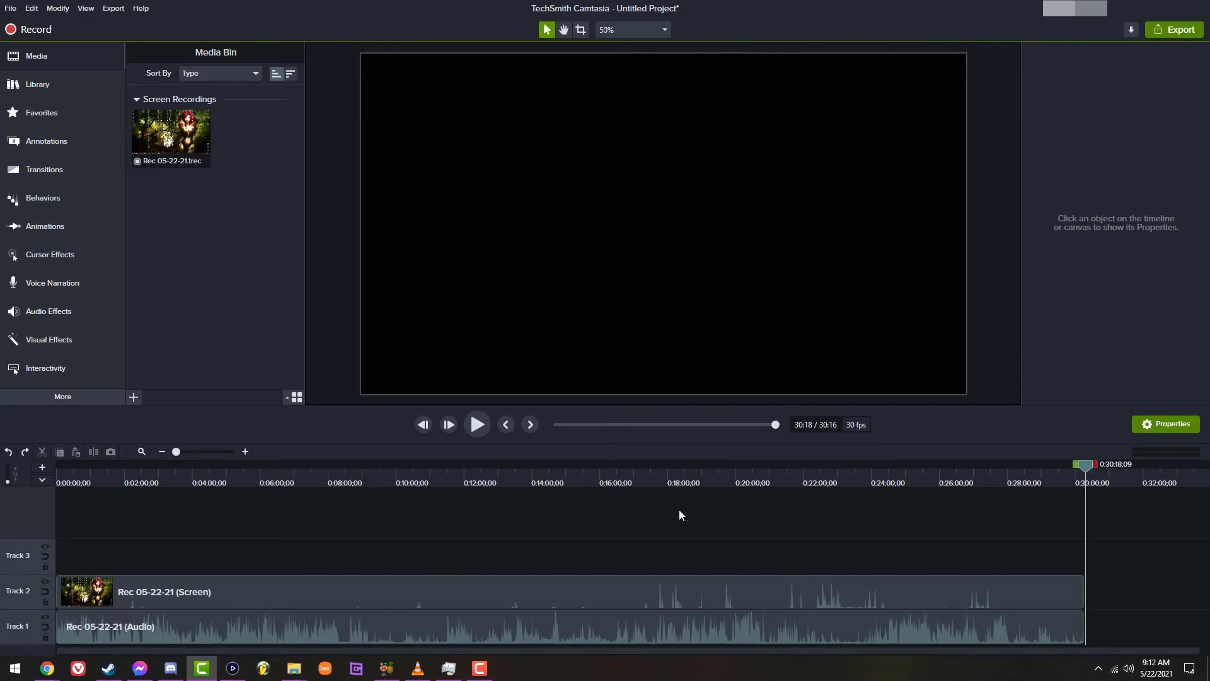
Step: Select and deselect both Rec 05-22-21 clips on Tracks 1 and 2, and preview the recording at 0:10:42;14
drag(660, 544, 679, 636)
drag(742, 519, 674, 628)
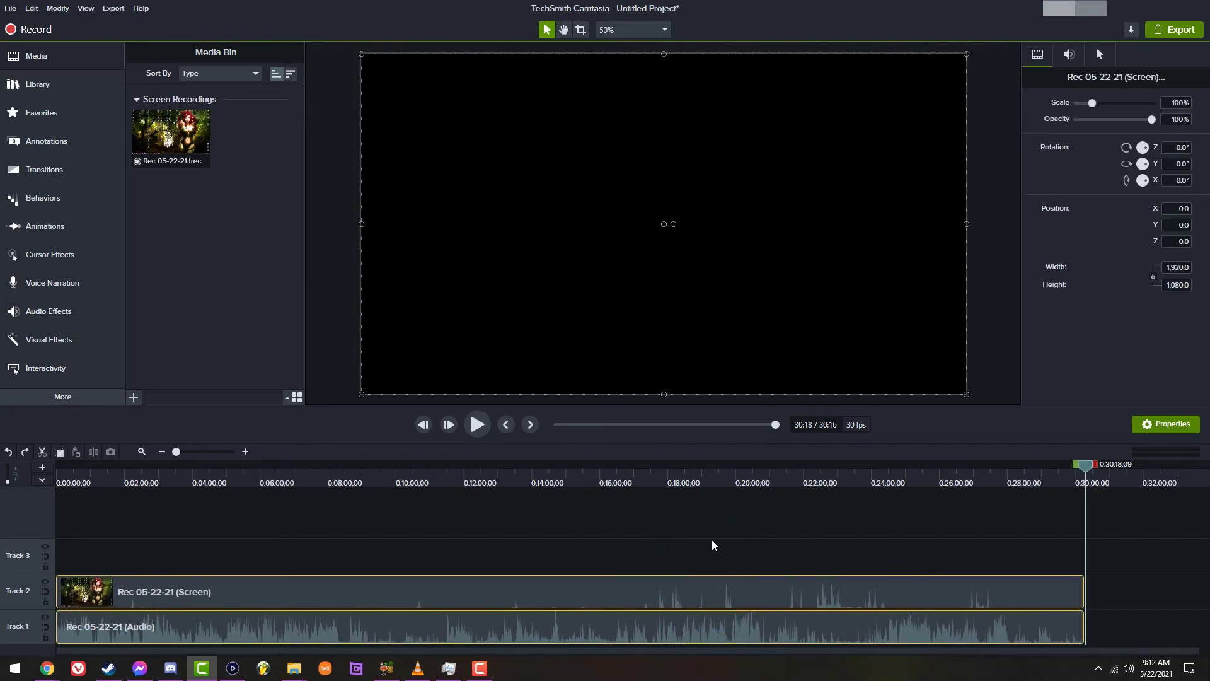
click(713, 545)
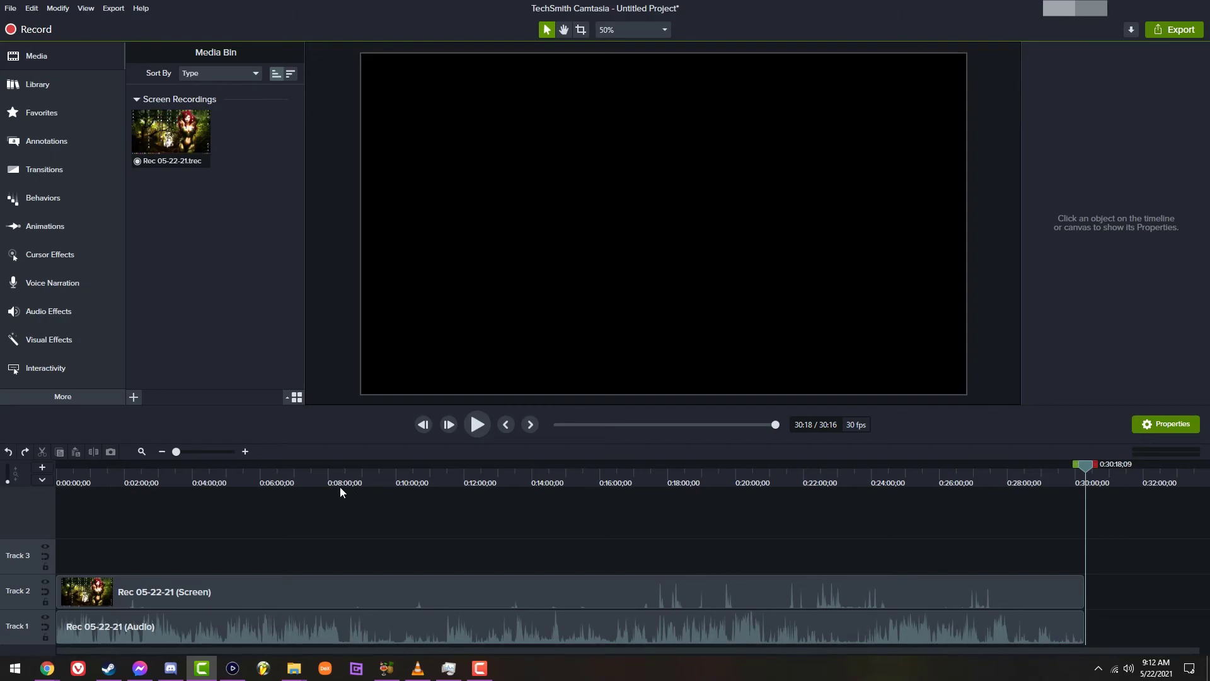
click(419, 483)
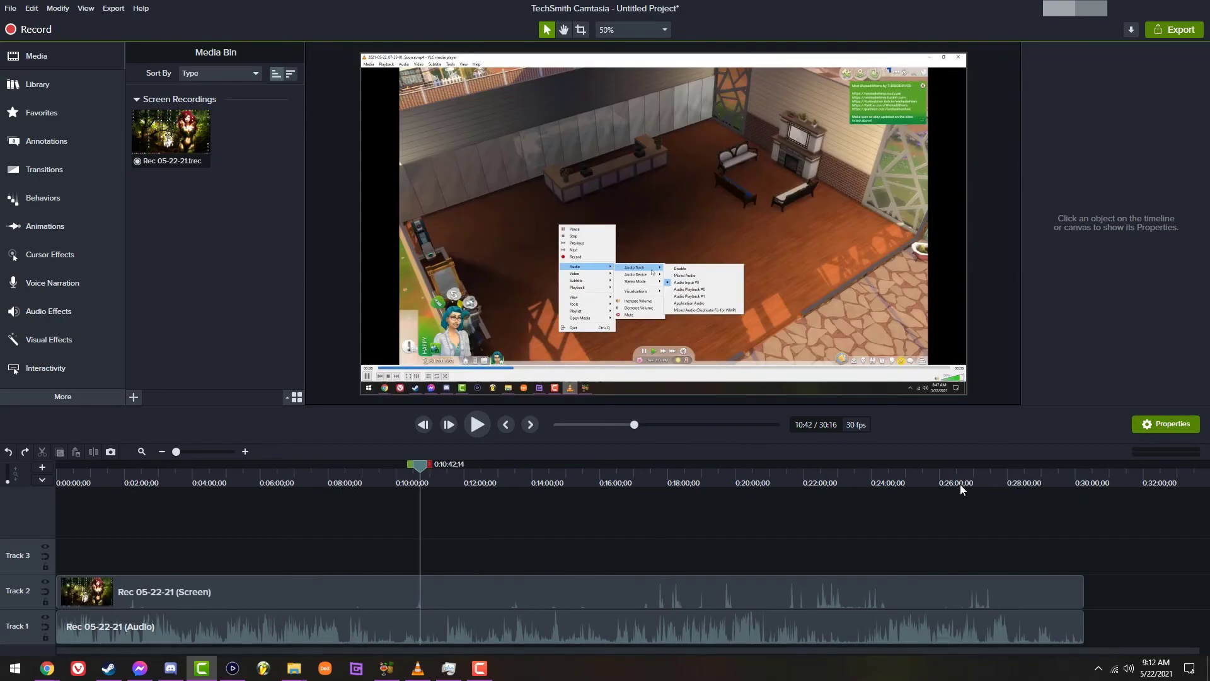